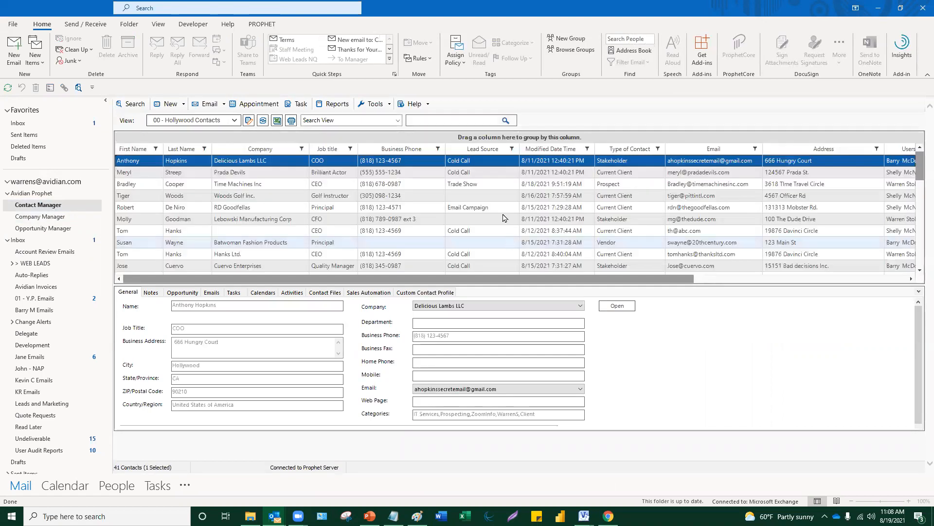
- Scroll down the 41-contact 00 - Hollywood Contacts list in Prophet Contact Manager
{"action": "scroll", "coordinate": [409, 200], "scroll_direction": "down", "scroll_amount": 2}
- Open Company Manager in a new window, then switch back to the Contact Manager list
{"action": "scroll", "coordinate": [409, 200], "scroll_direction": "up", "scroll_amount": 2}
{"action": "mouse_move", "coordinate": [275, 516]}
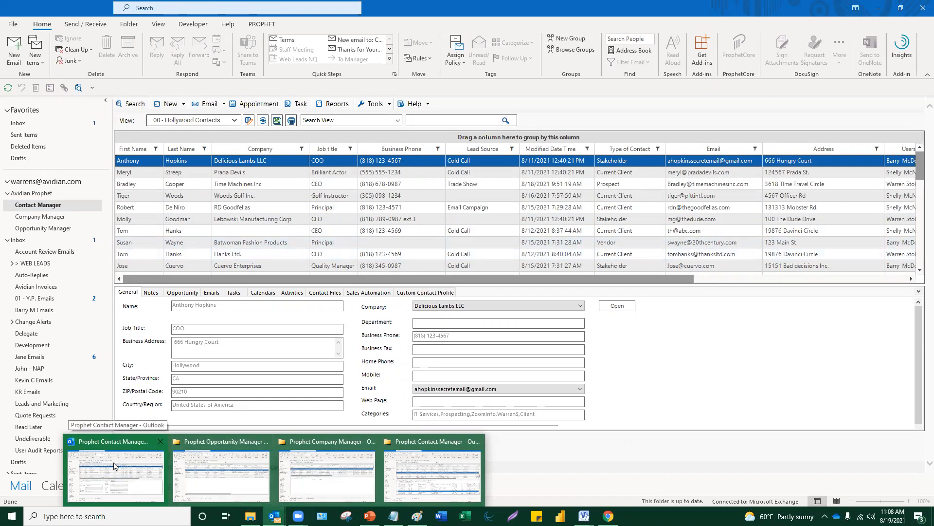
{"action": "right_click", "coordinate": [46, 222]}
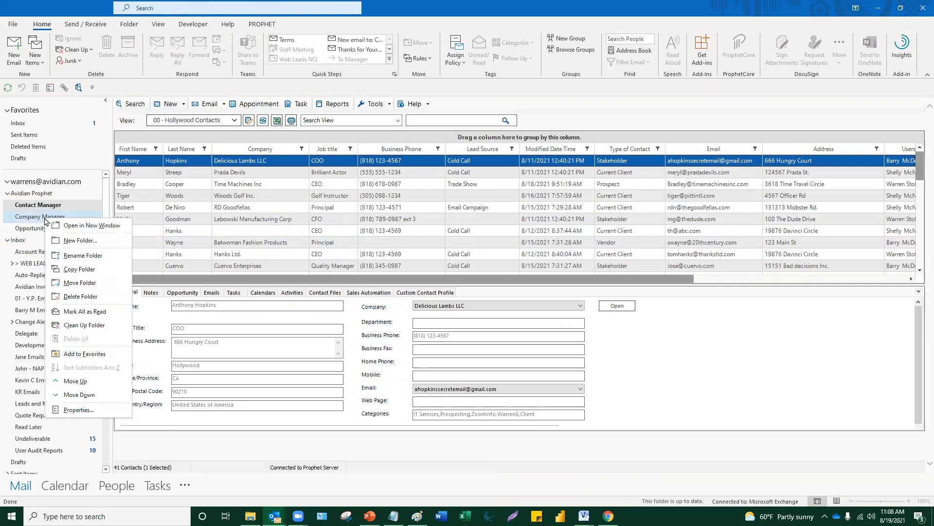
{"action": "left_click", "coordinate": [90, 226]}
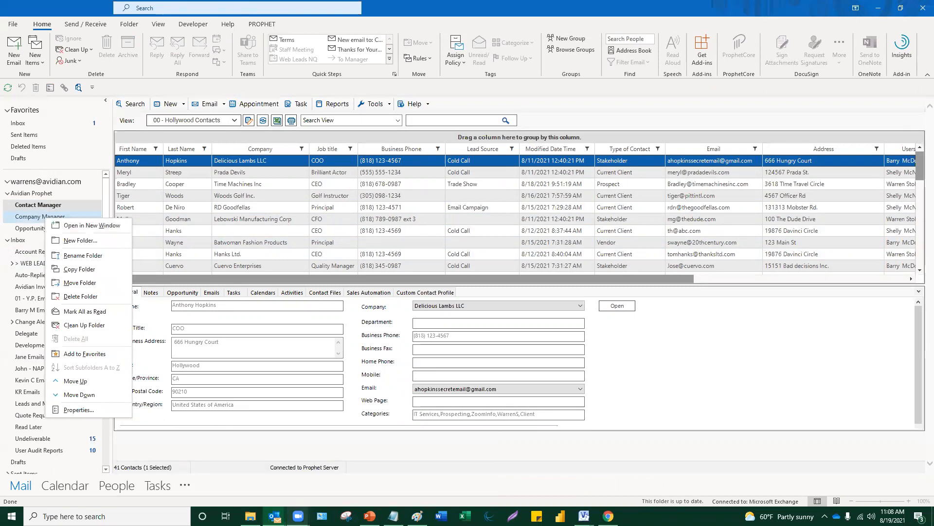
{"action": "left_click", "coordinate": [322, 476]}
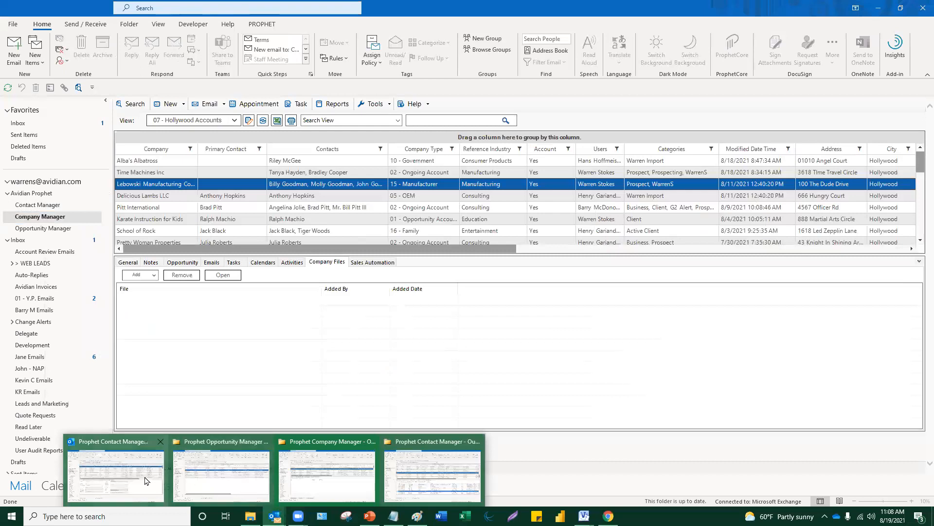
{"action": "left_click", "coordinate": [148, 484]}
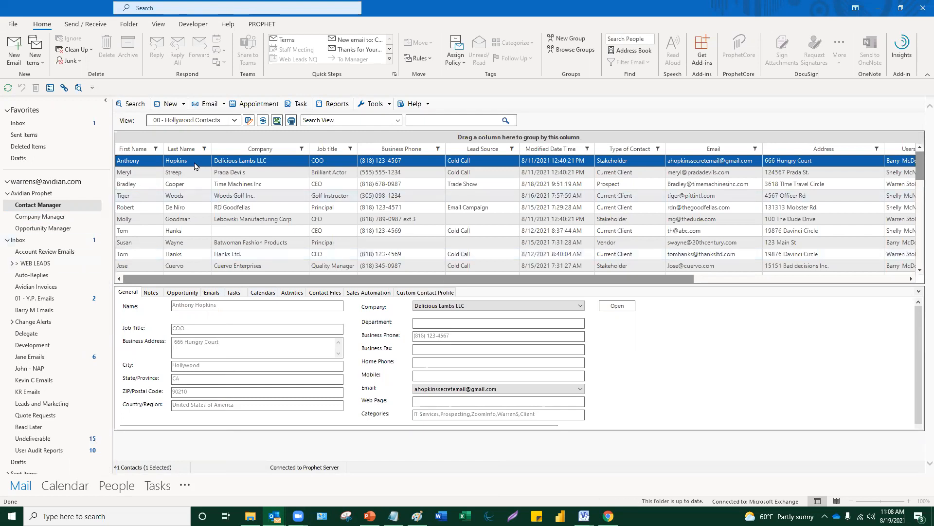
{"action": "left_click", "coordinate": [234, 120]}
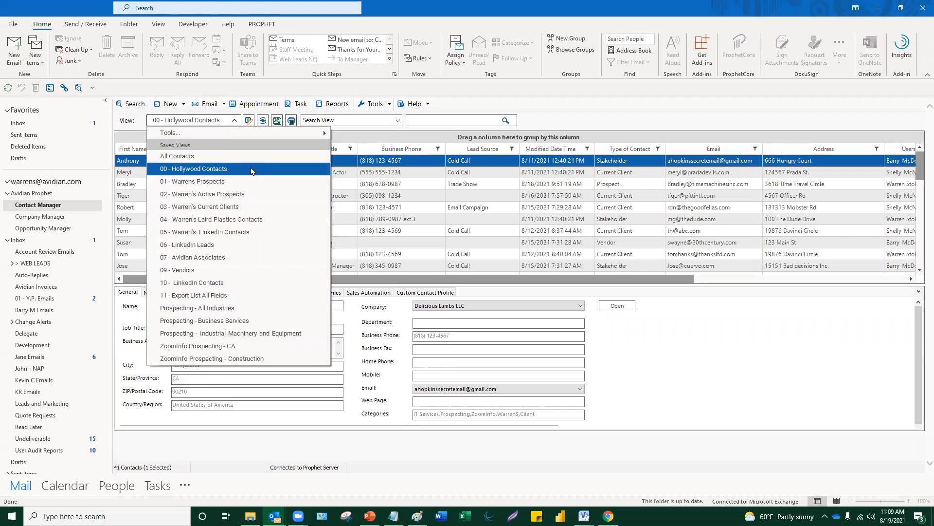
{"action": "left_click", "coordinate": [690, 104]}
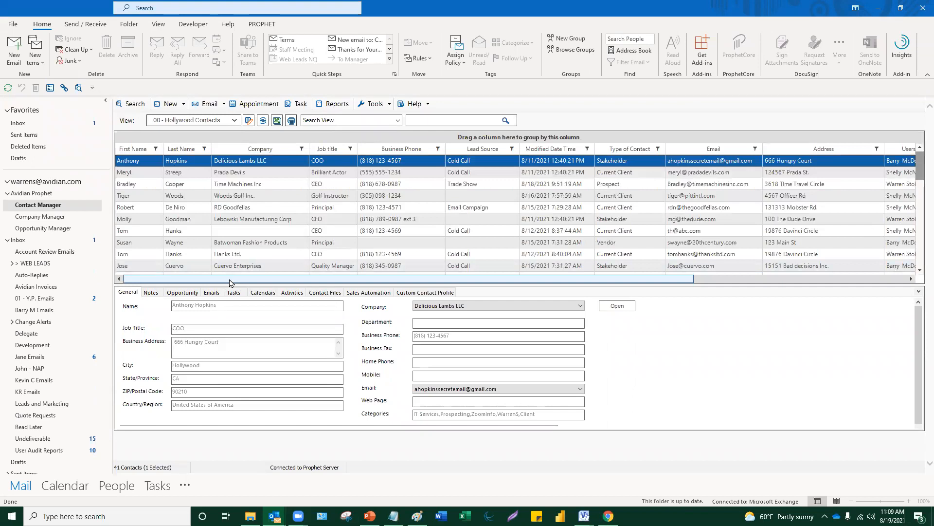
{"action": "left_click_drag", "start_coordinate": [230, 282], "coordinate": [251, 283]}
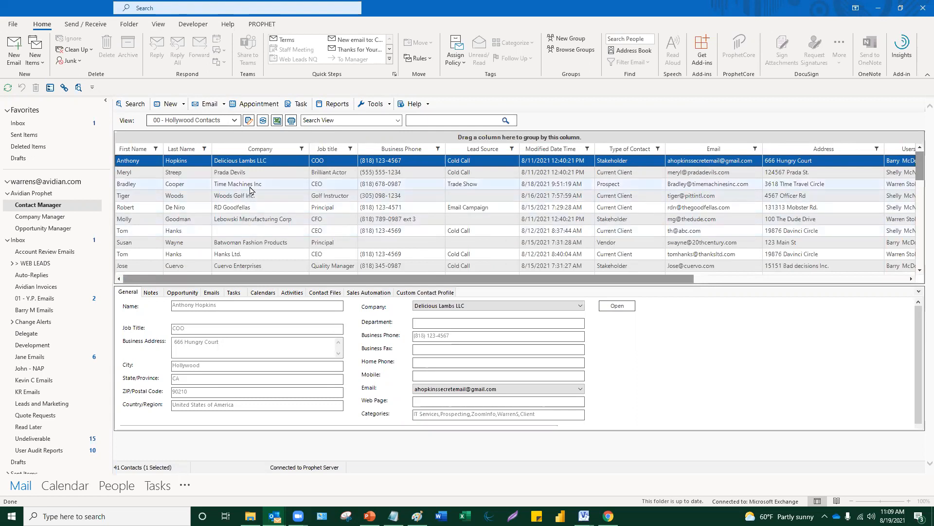
- Open Bradley Cooper's contact record and close it without saving changes
{"action": "double_click", "coordinate": [251, 186]}
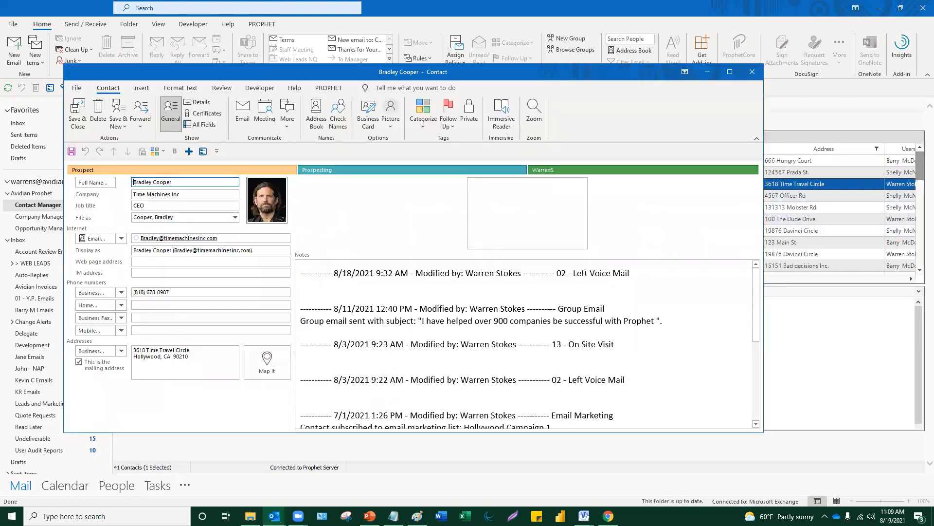
{"action": "left_click", "coordinate": [349, 309]}
{"action": "left_click", "coordinate": [752, 73]}
{"action": "left_click", "coordinate": [474, 286]}
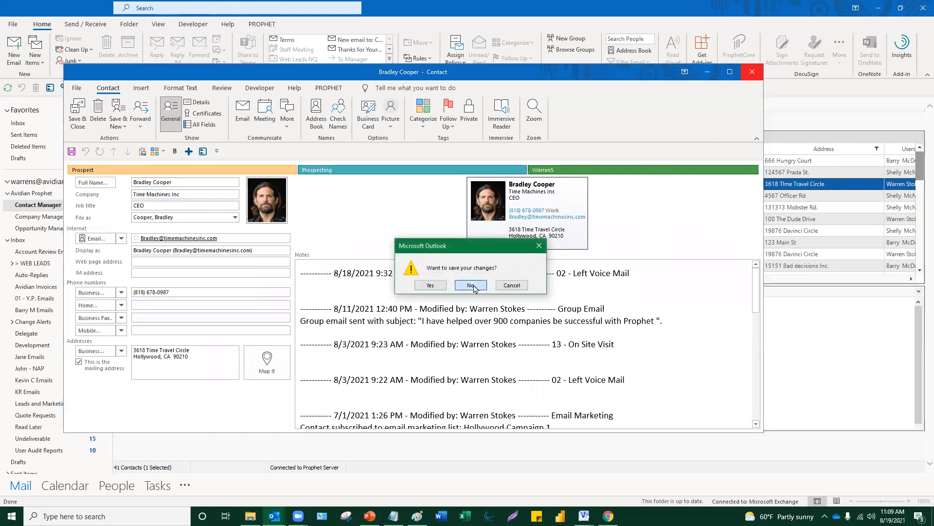
- Show the Custom Contact Profile fields in a taller detail panel, then the general details
{"action": "left_click", "coordinate": [437, 292]}
{"action": "left_click_drag", "start_coordinate": [436, 285], "coordinate": [436, 241]}
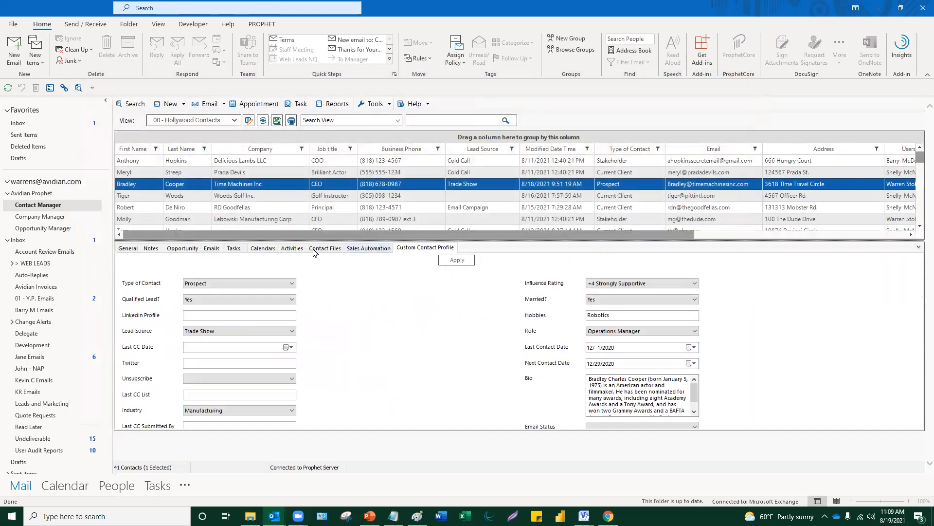
{"action": "left_click", "coordinate": [129, 248]}
{"action": "left_click", "coordinate": [151, 248]}
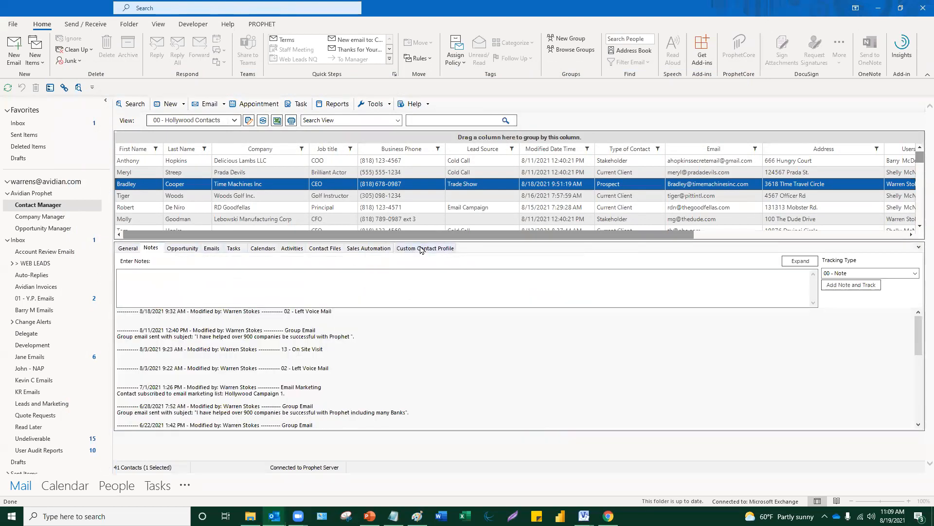
{"action": "left_click", "coordinate": [421, 249]}
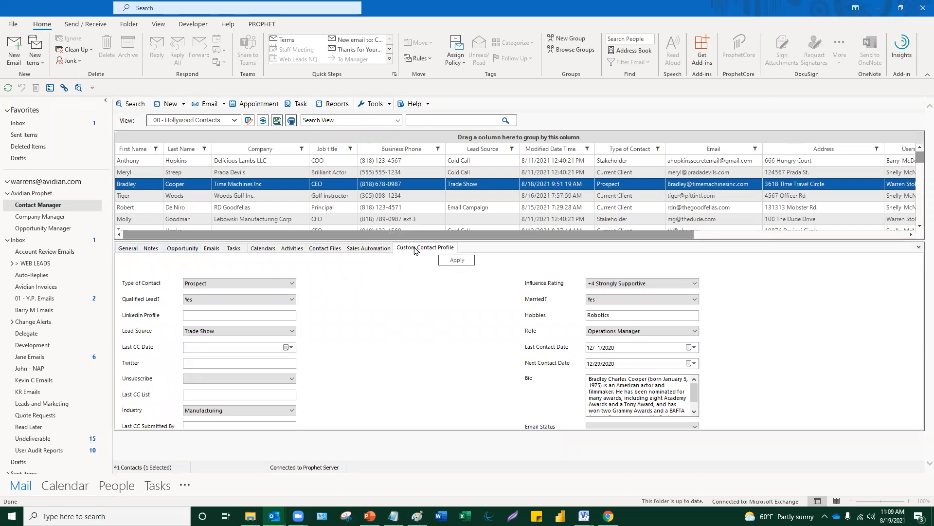
{"action": "left_click", "coordinate": [238, 283]}
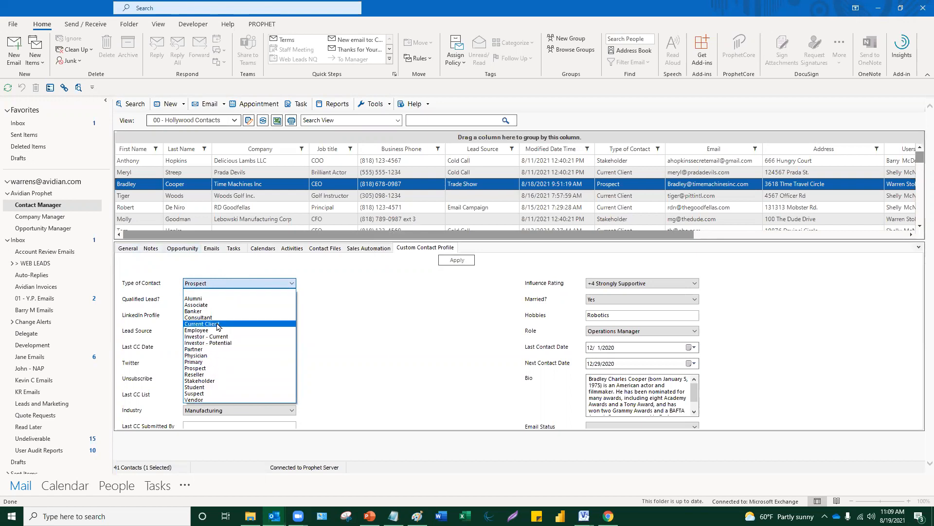
{"action": "left_click", "coordinate": [375, 319]}
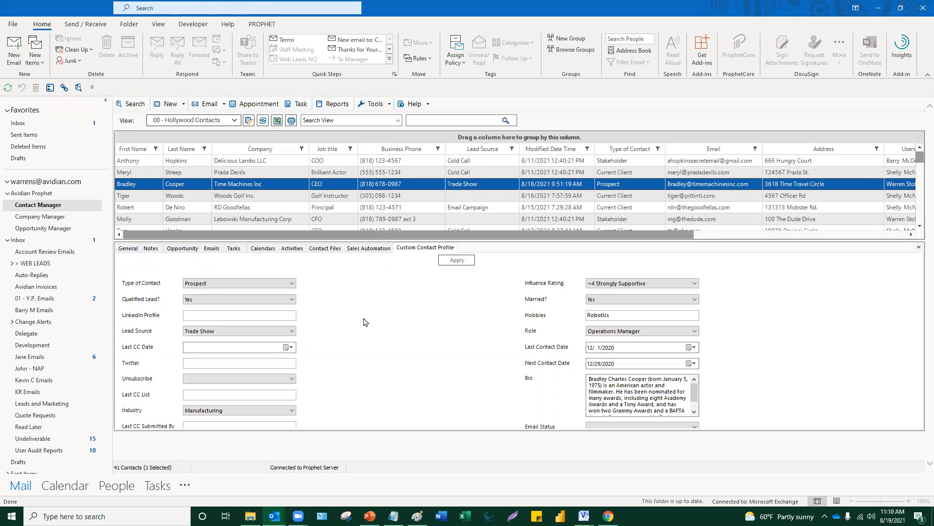
{"action": "left_click", "coordinate": [218, 302]}
{"action": "left_click", "coordinate": [218, 301]}
{"action": "left_click", "coordinate": [213, 317]}
{"action": "left_click", "coordinate": [237, 332]}
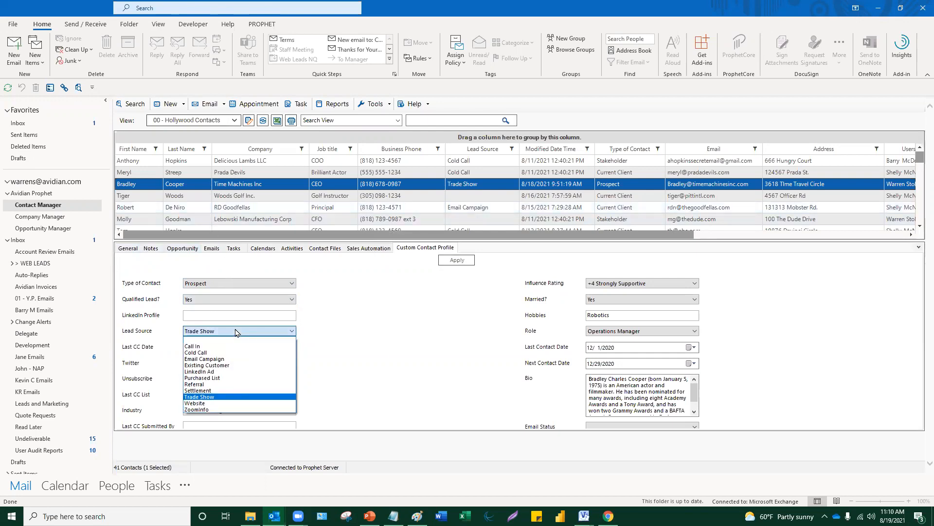
{"action": "left_click", "coordinate": [236, 331]}
{"action": "left_click_drag", "start_coordinate": [625, 315], "coordinate": [582, 314]}
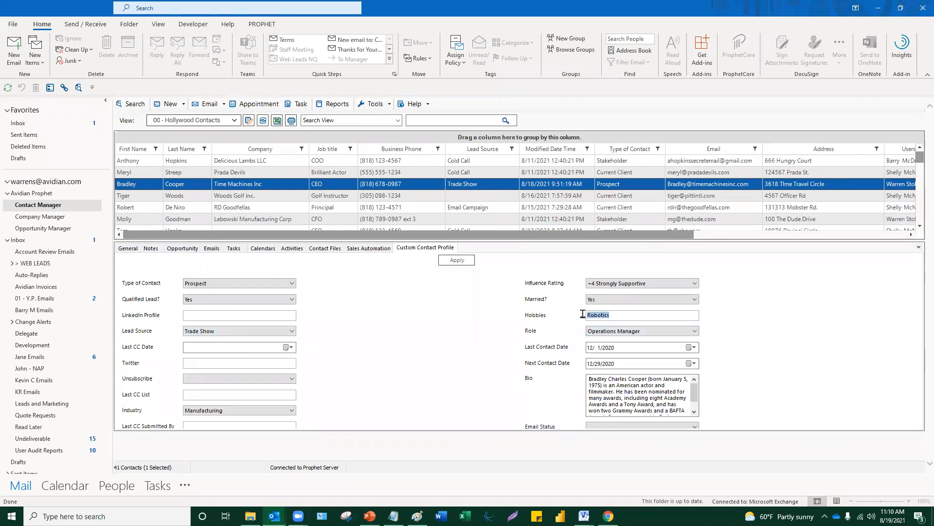
{"action": "left_click", "coordinate": [622, 316]}
{"action": "left_click", "coordinate": [627, 299]}
{"action": "left_click", "coordinate": [626, 299]}
{"action": "left_click", "coordinate": [240, 300]}
{"action": "left_click", "coordinate": [241, 308]}
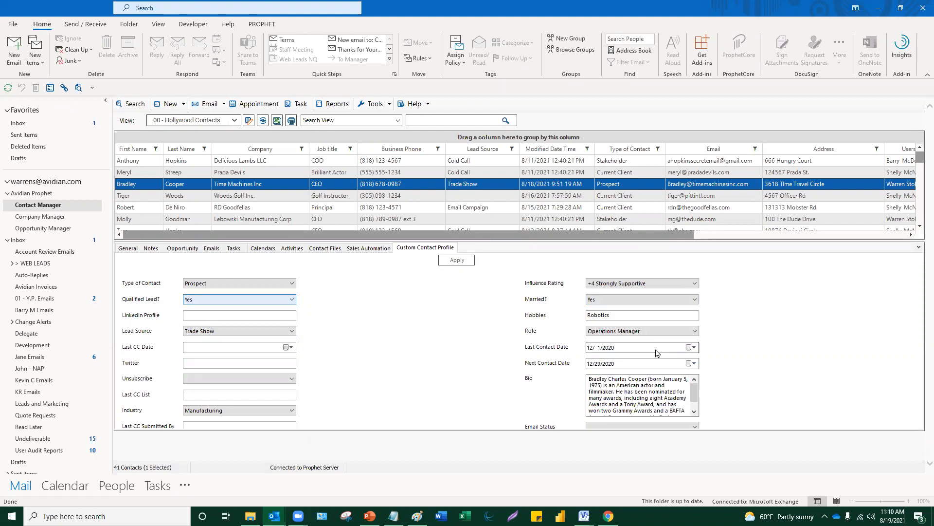
{"action": "left_click", "coordinate": [695, 348]}
{"action": "left_click", "coordinate": [695, 348]}
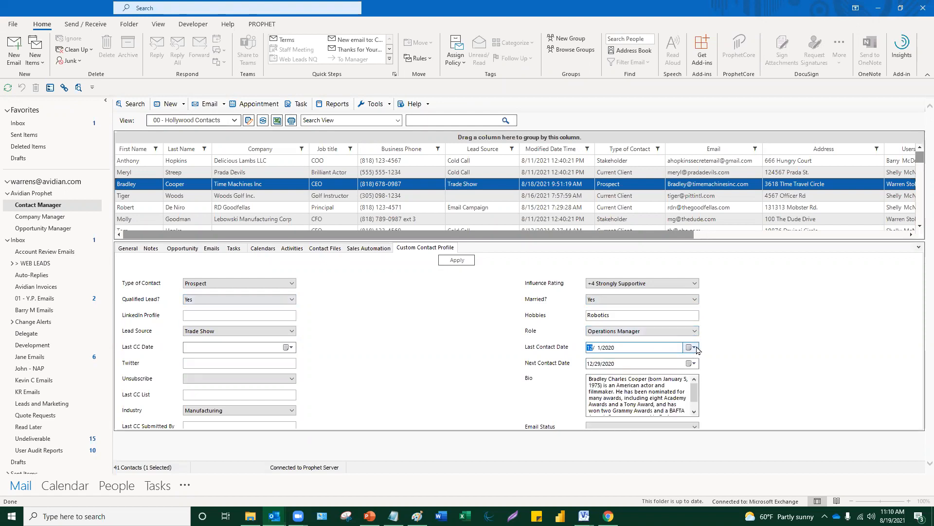
{"action": "scroll", "coordinate": [648, 396], "scroll_direction": "down", "scroll_amount": 1}
{"action": "scroll", "coordinate": [648, 396], "scroll_direction": "up", "scroll_amount": 1}
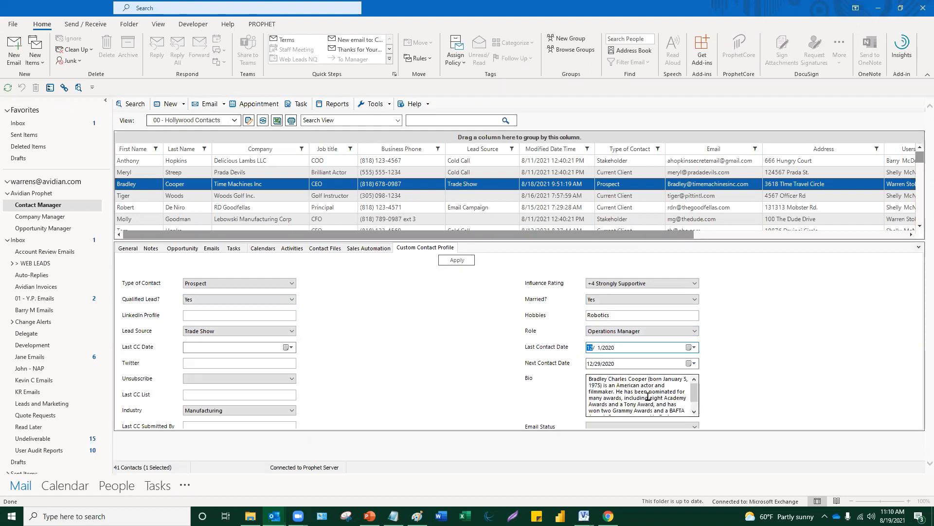
{"action": "left_click", "coordinate": [591, 385]}
{"action": "left_click_drag", "start_coordinate": [608, 387], "coordinate": [650, 405]}
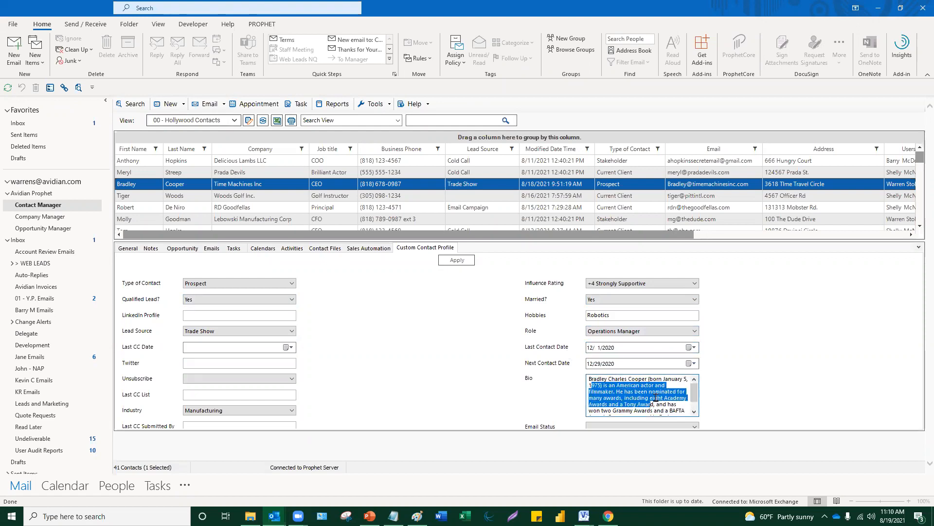
{"action": "left_click", "coordinate": [669, 404]}
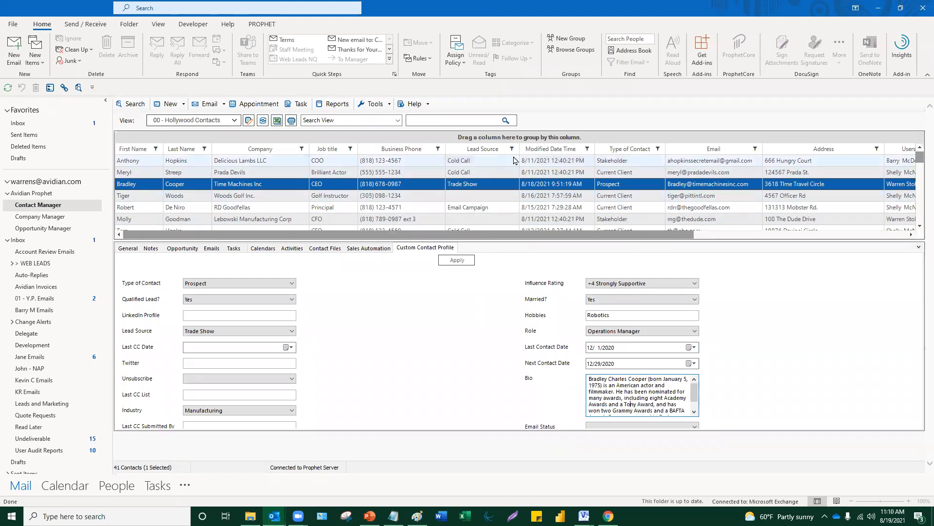
- Enlarge the contact grid and filter Lead Source to Cold Call contacts
{"action": "left_click_drag", "start_coordinate": [834, 243], "coordinate": [749, 295]}
{"action": "left_click_drag", "start_coordinate": [671, 291], "coordinate": [811, 290]}
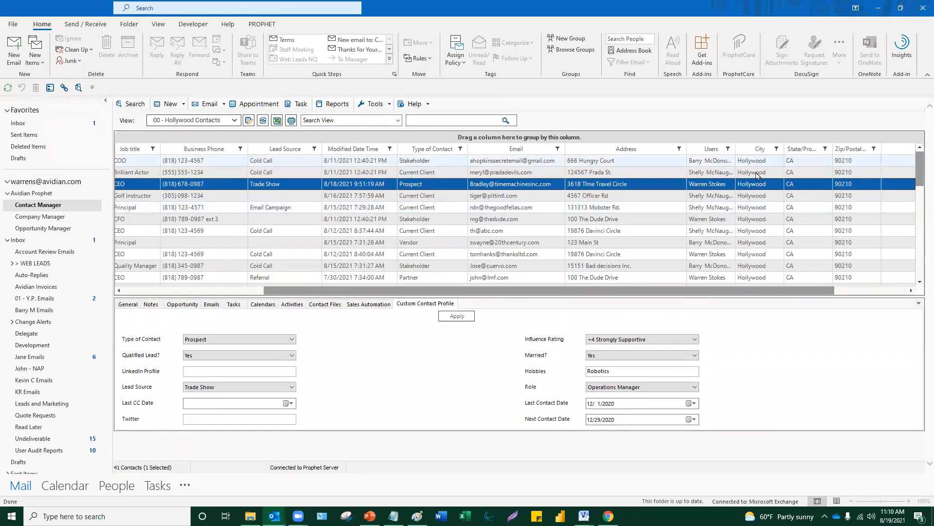
{"action": "left_click_drag", "start_coordinate": [772, 291], "coordinate": [451, 243]}
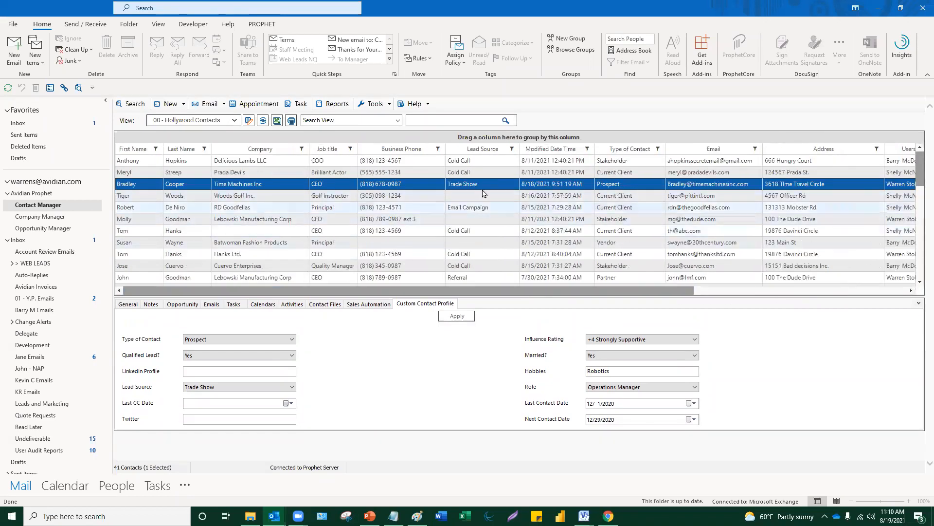
{"action": "left_click", "coordinate": [512, 149]}
{"action": "left_click", "coordinate": [538, 189]}
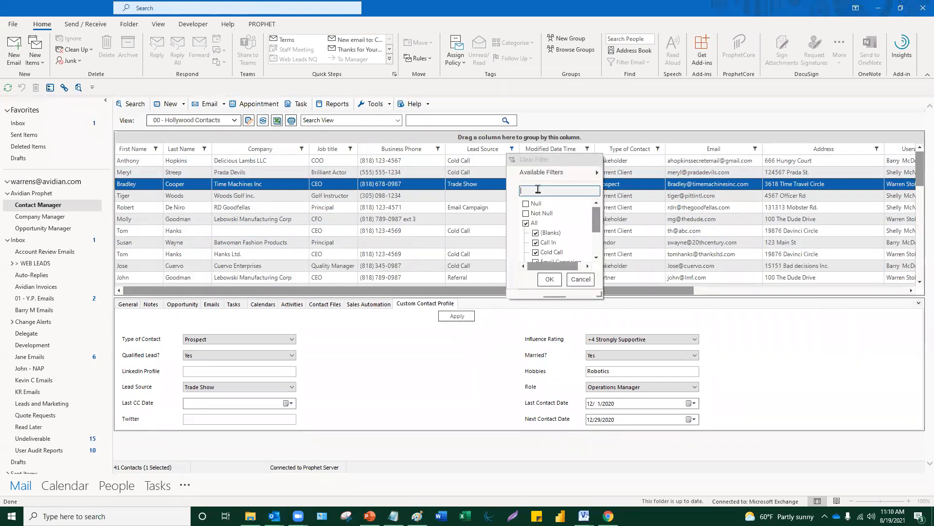
{"action": "type", "text": "cold"}
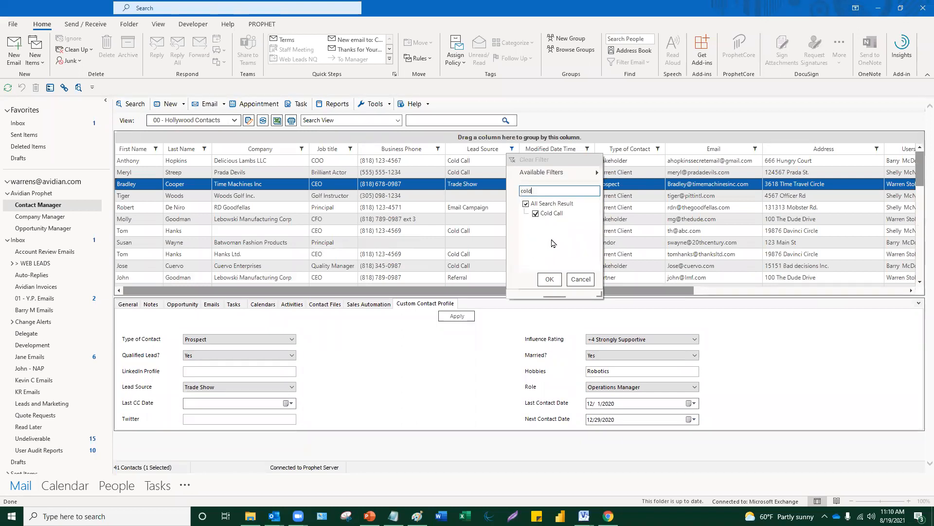
{"action": "left_click", "coordinate": [553, 280]}
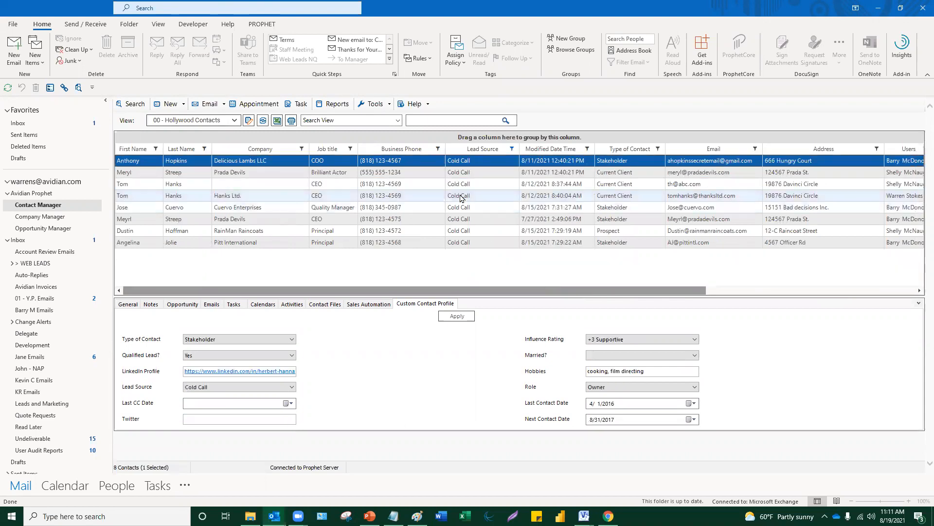
- Replace the Cold Call filter with a Trade Show Lead Source filter
{"action": "left_click", "coordinate": [512, 150]}
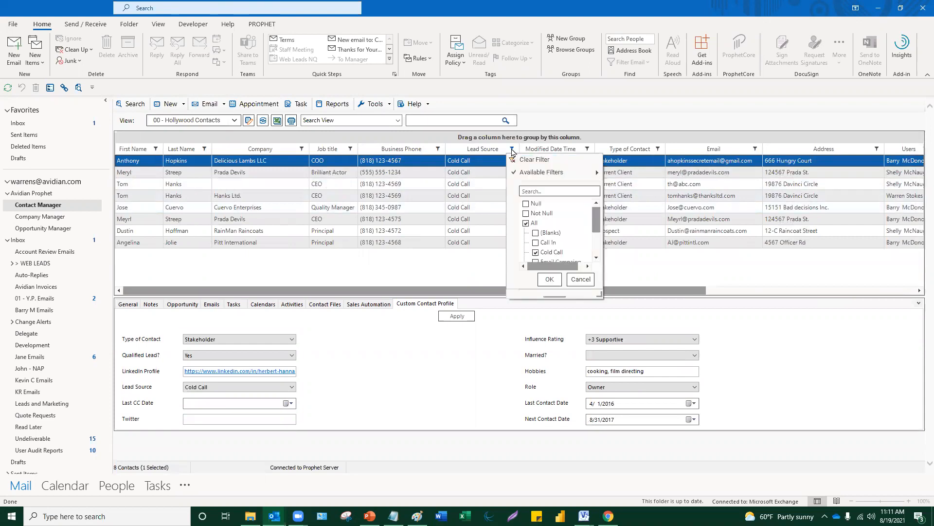
{"action": "left_click_drag", "start_coordinate": [598, 294], "coordinate": [616, 363]}
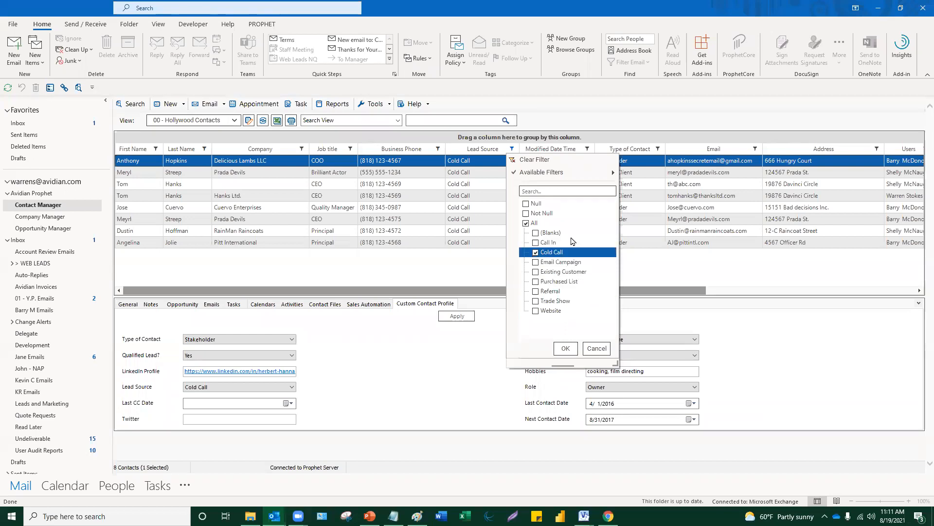
{"action": "left_click", "coordinate": [549, 163]}
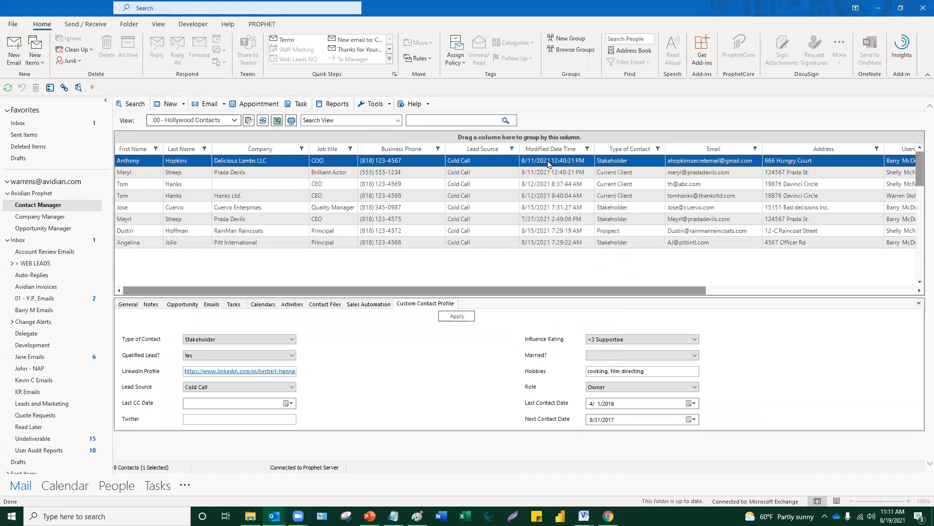
{"action": "left_click", "coordinate": [512, 149]}
{"action": "left_click", "coordinate": [545, 190]}
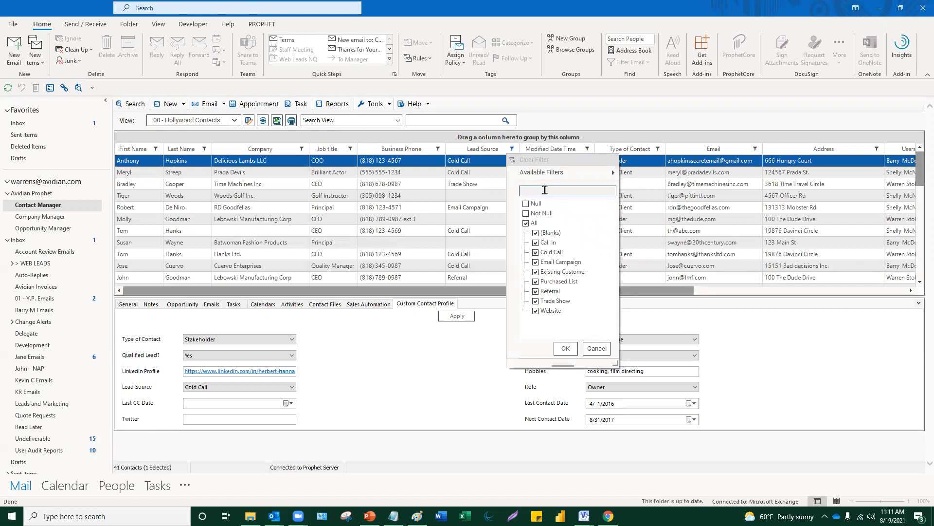
{"action": "type", "text": "trade"}
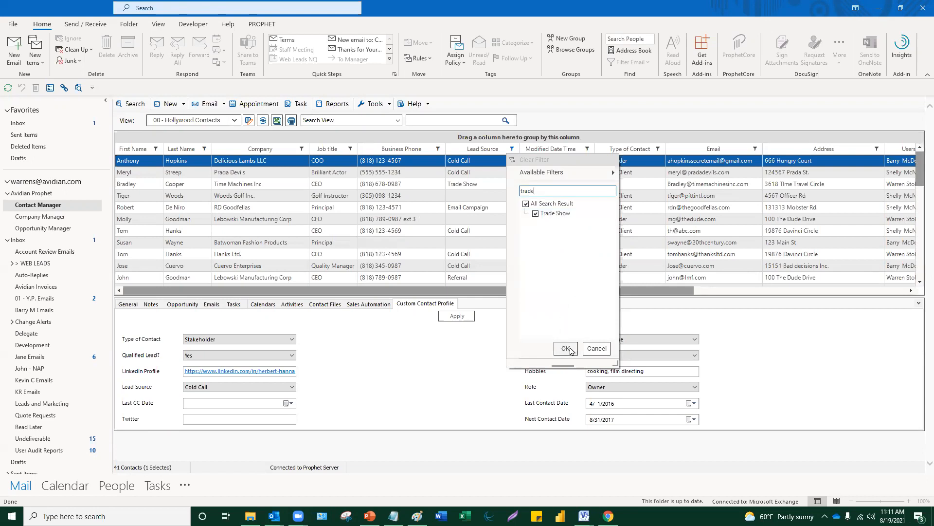
{"action": "left_click", "coordinate": [571, 350]}
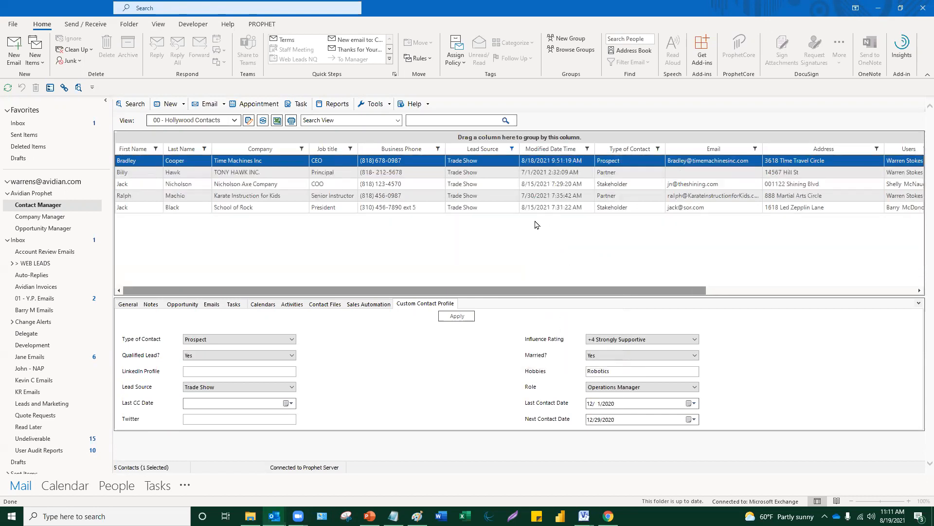
- Clear the Lead Source filter so all 41 Hollywood contacts are listed
{"action": "left_click", "coordinate": [512, 149]}
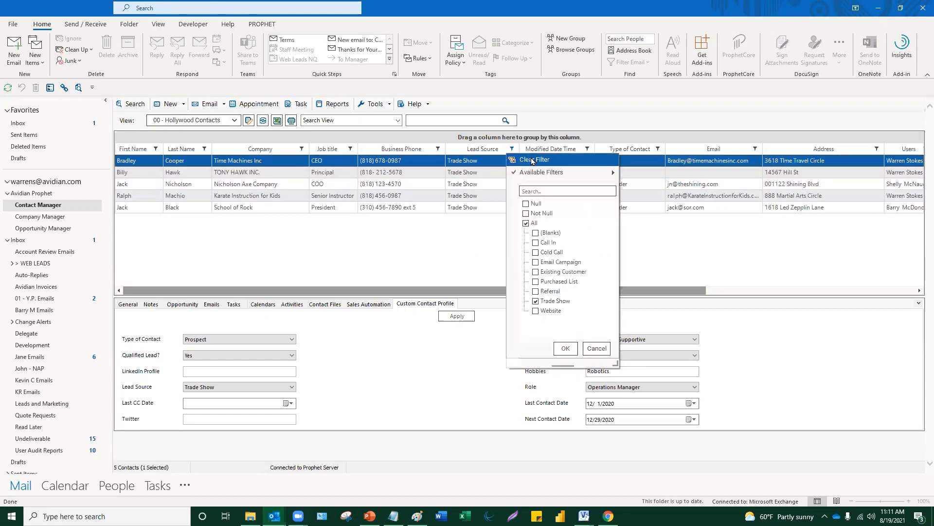
{"action": "left_click", "coordinate": [533, 161]}
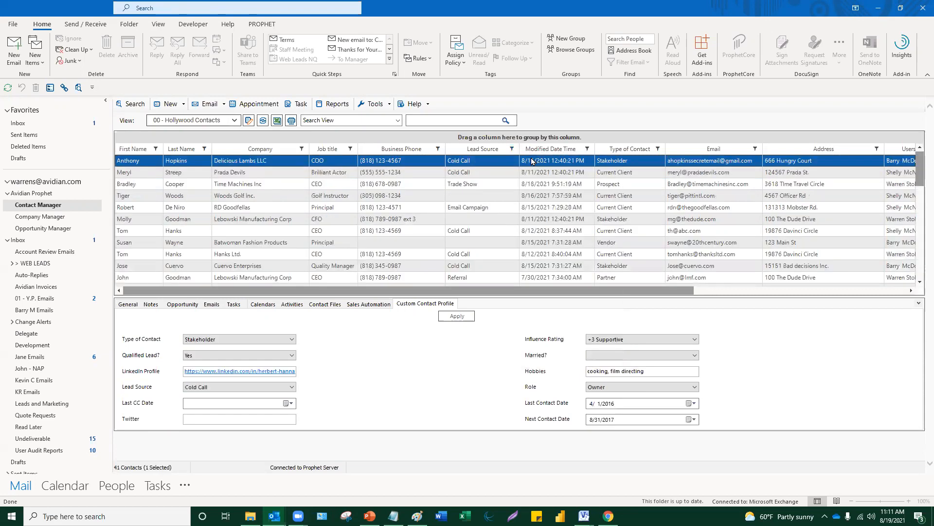
{"action": "scroll", "coordinate": [514, 190], "scroll_direction": "up", "scroll_amount": 1}
- Choose Columns... from a contact row's context menu to open Contact View Options
{"action": "right_click", "coordinate": [391, 164]}
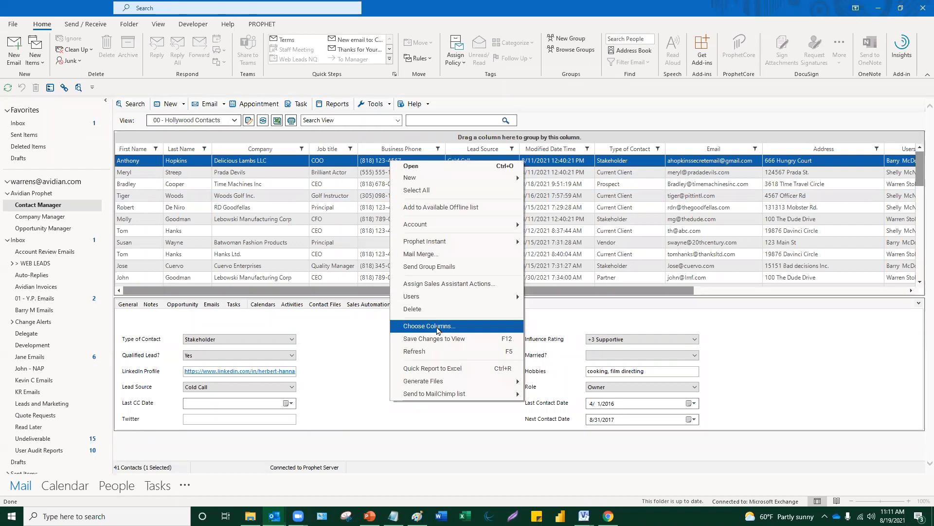
{"action": "left_click", "coordinate": [437, 330]}
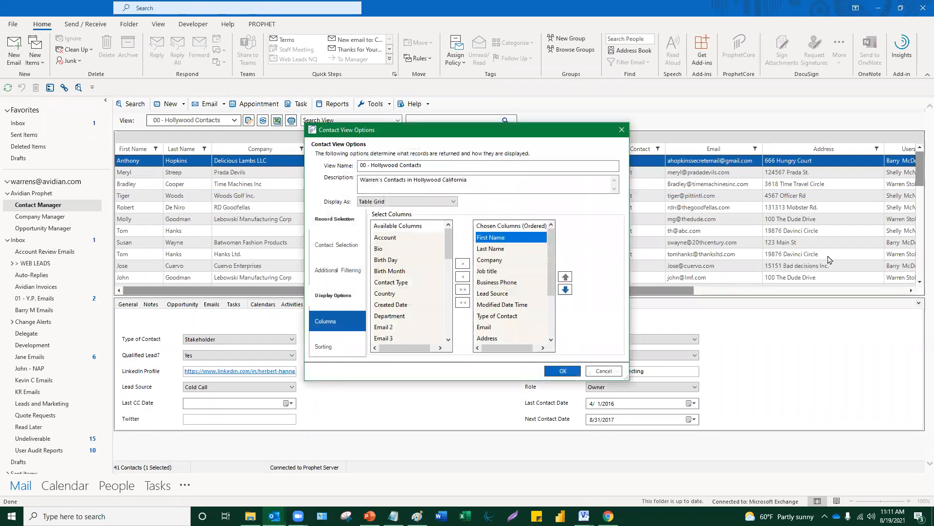
- Add Country from Available Columns to the view's displayed columns
{"action": "left_click", "coordinate": [408, 293]}
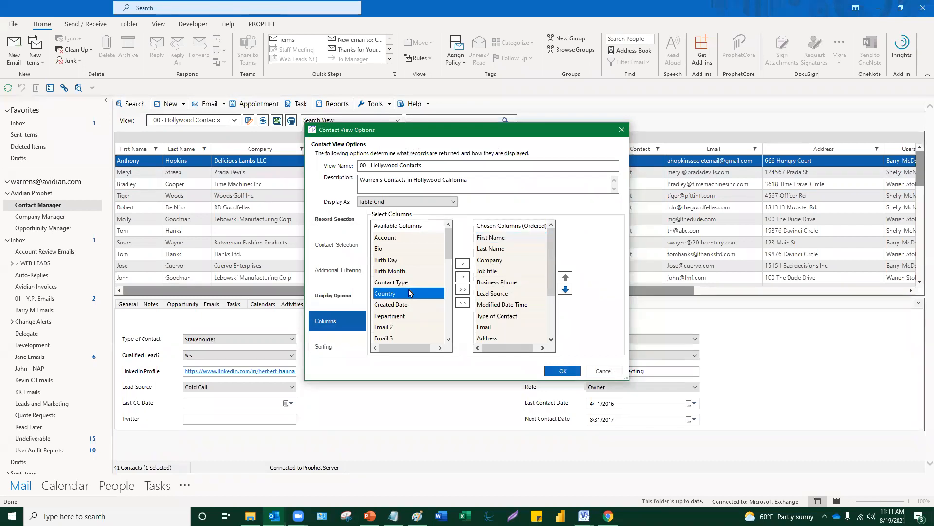
{"action": "scroll", "coordinate": [407, 290], "scroll_direction": "down", "scroll_amount": 5}
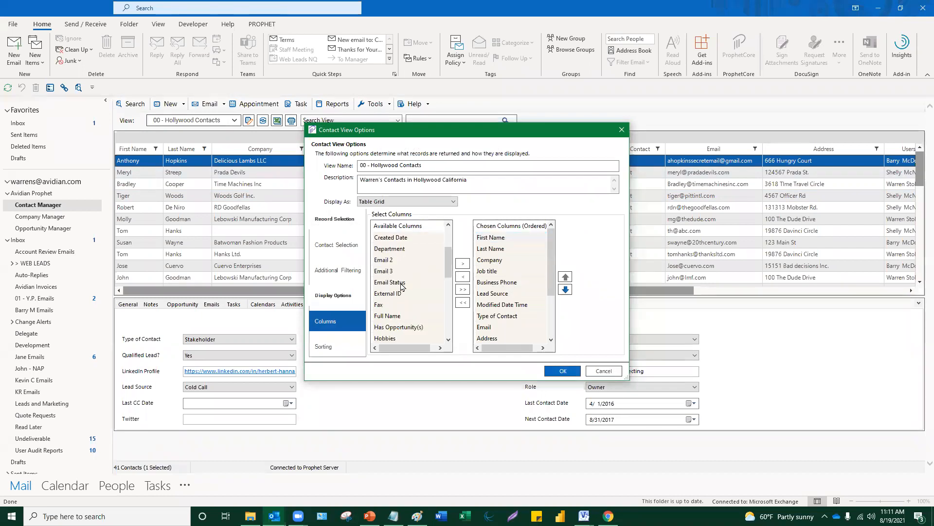
{"action": "scroll", "coordinate": [402, 287], "scroll_direction": "up", "scroll_amount": 5}
{"action": "scroll", "coordinate": [402, 287], "scroll_direction": "down", "scroll_amount": 2}
{"action": "scroll", "coordinate": [402, 287], "scroll_direction": "up", "scroll_amount": 1}
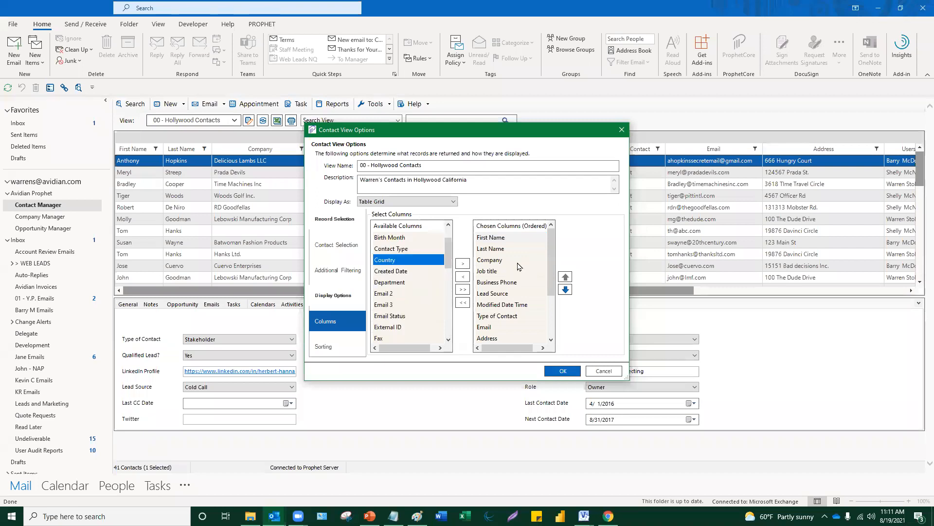
{"action": "left_click", "coordinate": [463, 266]}
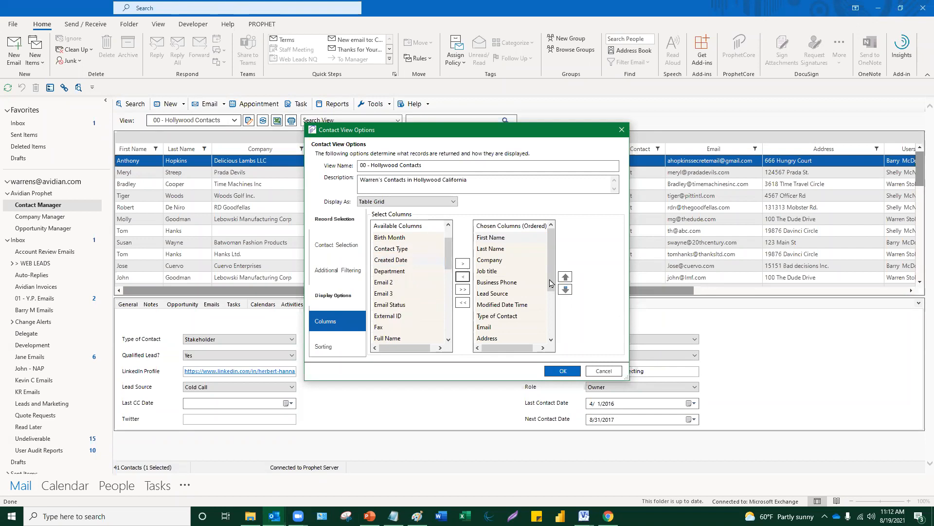
- Move Country up five places in the column order and apply the layout
{"action": "left_click_drag", "start_coordinate": [551, 282], "coordinate": [551, 337]}
{"action": "left_click", "coordinate": [521, 339]}
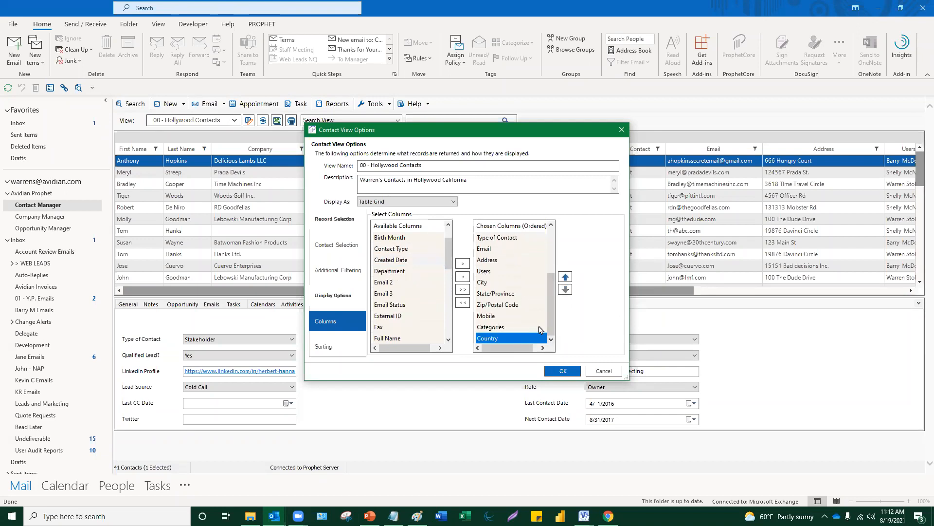
{"action": "left_click", "coordinate": [565, 277]}
{"action": "left_click", "coordinate": [565, 277]}
{"action": "left_click", "coordinate": [565, 276]}
{"action": "left_click", "coordinate": [565, 277]}
{"action": "left_click", "coordinate": [565, 277]}
{"action": "left_click", "coordinate": [565, 277]}
{"action": "left_click", "coordinate": [565, 276]}
{"action": "left_click", "coordinate": [565, 277]}
{"action": "left_click", "coordinate": [565, 277]}
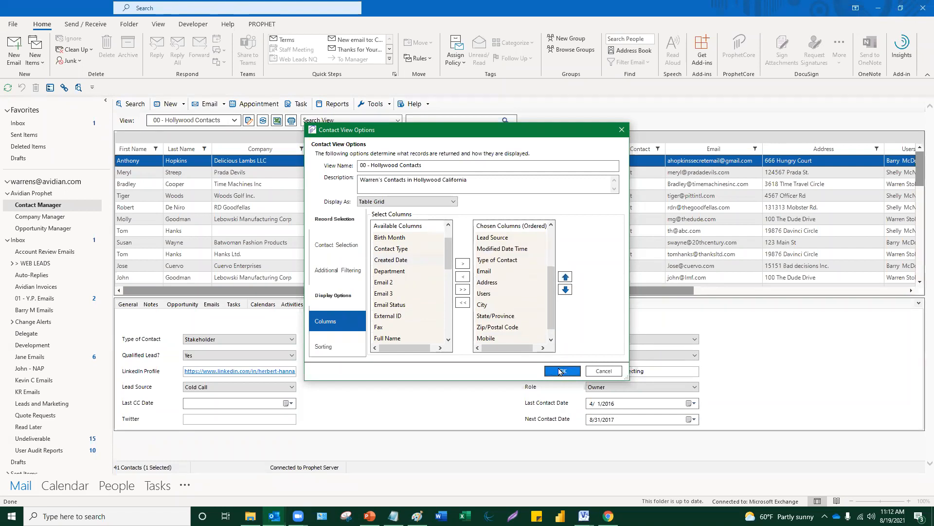
{"action": "left_click", "coordinate": [560, 370]}
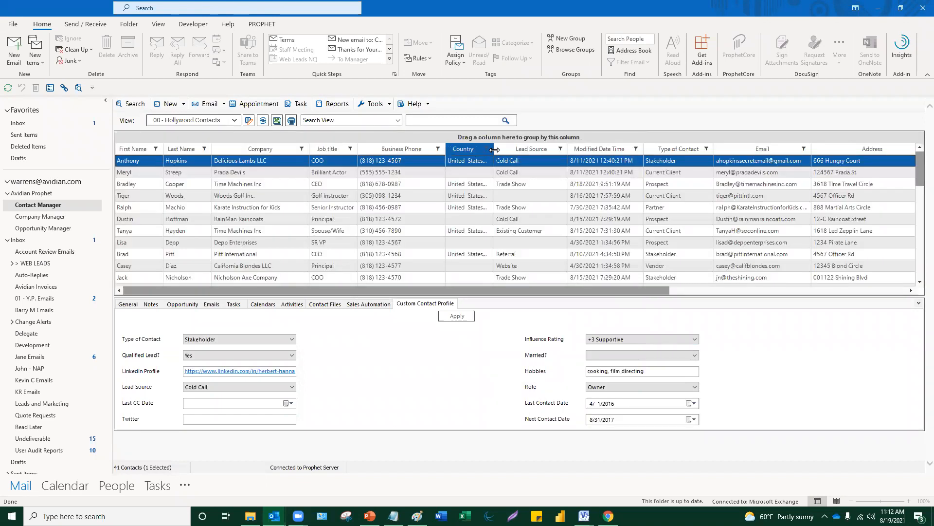
- Widen the Country column in the contacts grid to show full country names
{"action": "left_click_drag", "start_coordinate": [494, 149], "coordinate": [540, 153]}
{"action": "scroll", "coordinate": [487, 205], "scroll_direction": "down", "scroll_amount": 4}
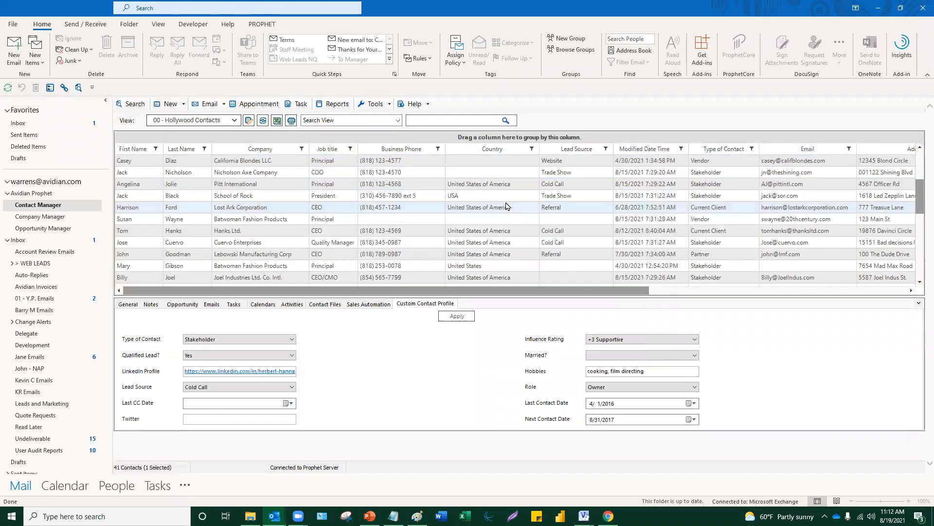
{"action": "scroll", "coordinate": [507, 209], "scroll_direction": "down", "scroll_amount": 3}
{"action": "scroll", "coordinate": [506, 209], "scroll_direction": "up", "scroll_amount": 7}
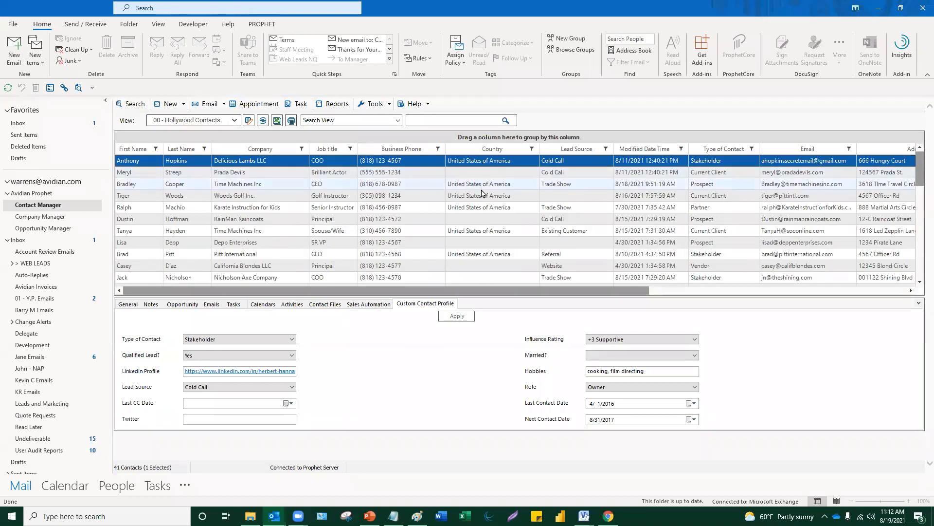
- Save the changes to the 00 - Hollywood Contacts view and select the second contact
{"action": "right_click", "coordinate": [485, 163]}
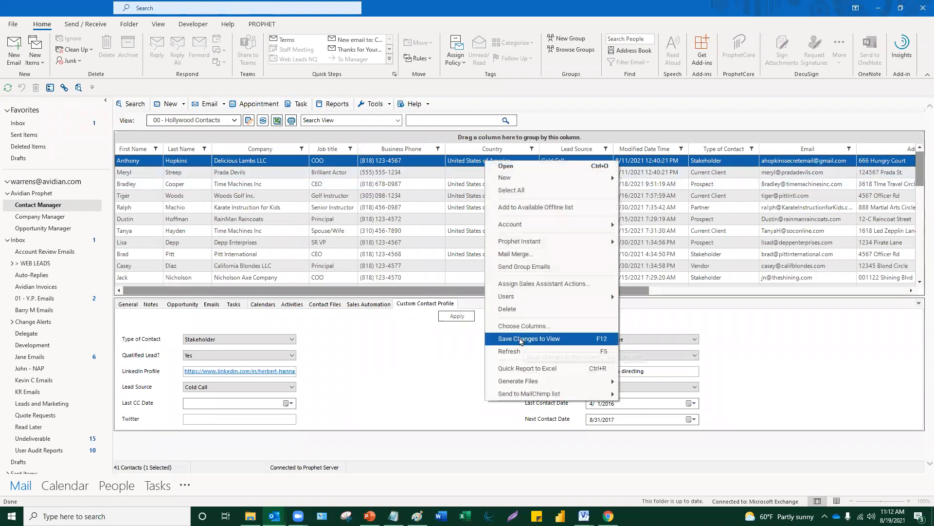
{"action": "left_click", "coordinate": [529, 338]}
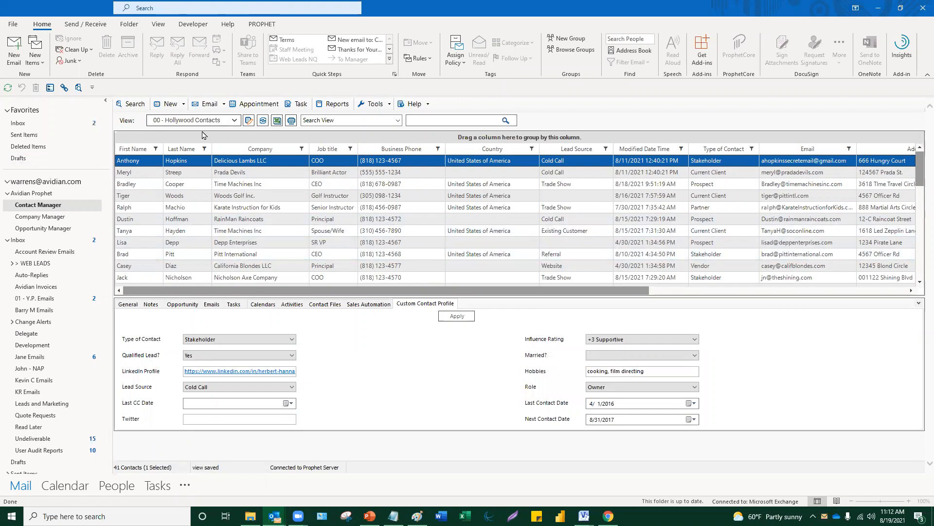
{"action": "left_click", "coordinate": [348, 176]}
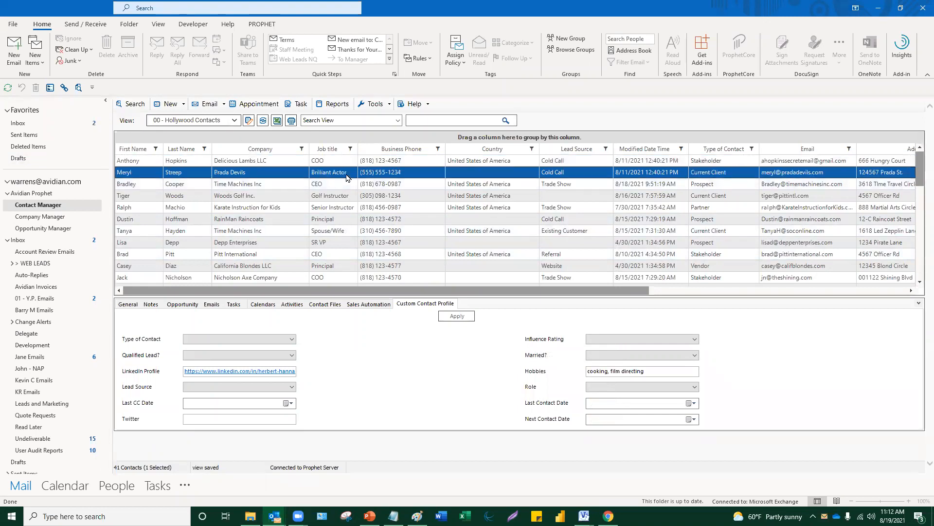
- Open the view's options, keep User Assignment(s) with Assigned To Me, and open Additional Filtering
{"action": "left_click", "coordinate": [249, 121]}
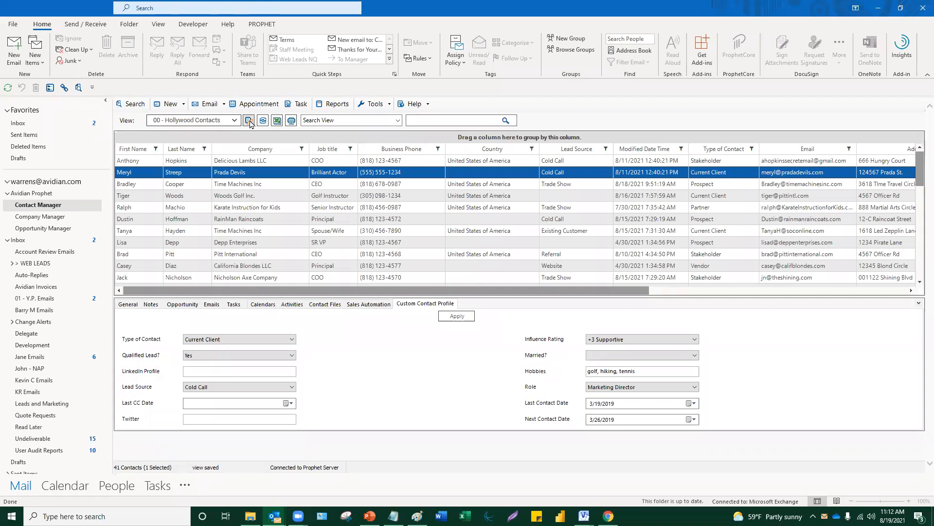
{"action": "left_click", "coordinate": [249, 120]}
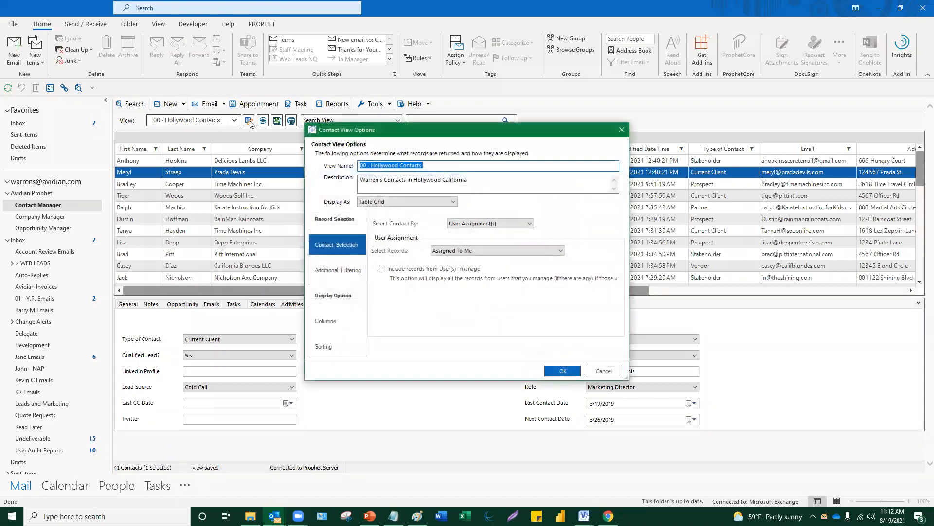
{"action": "left_click", "coordinate": [503, 227]}
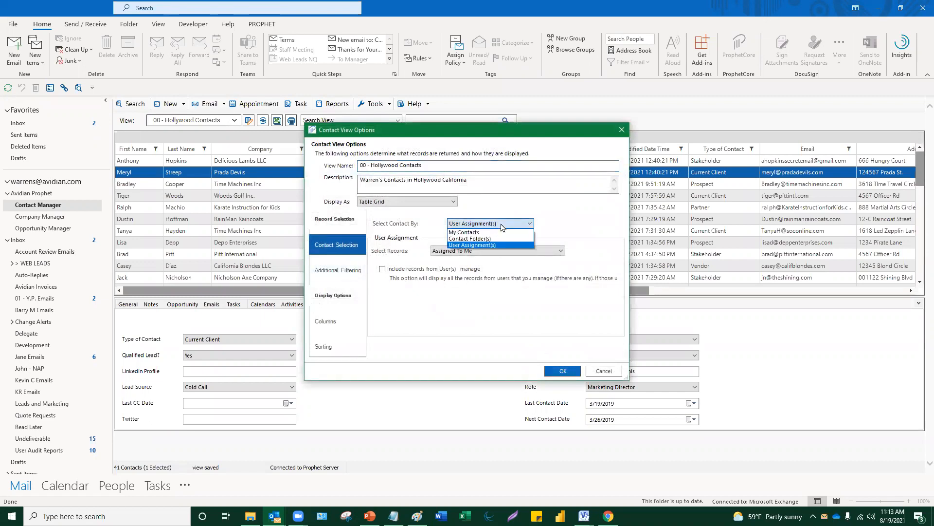
{"action": "left_click", "coordinate": [503, 225]}
{"action": "left_click", "coordinate": [491, 252]}
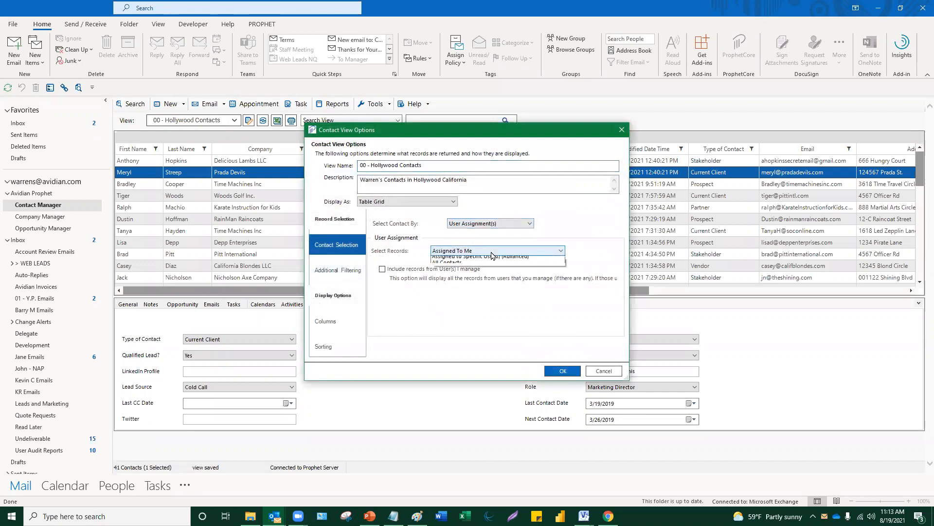
{"action": "left_click", "coordinate": [491, 254]}
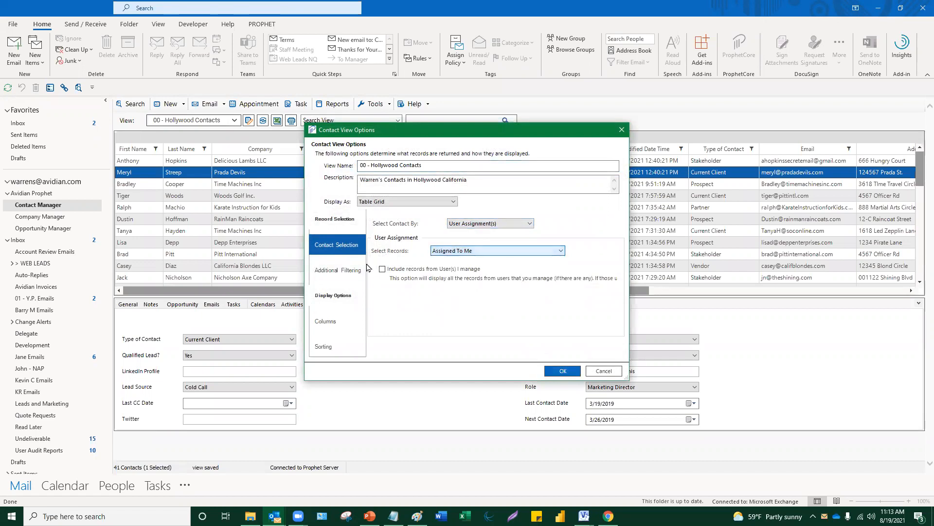
{"action": "left_click", "coordinate": [335, 273]}
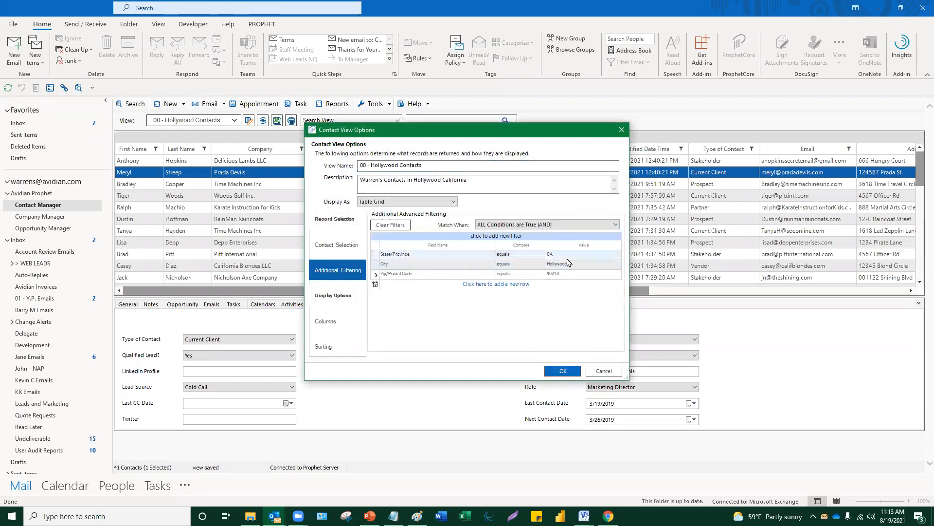
- Review the State/Province filter, keeping the rule that all conditions must match
{"action": "key", "text": "ctrl"}
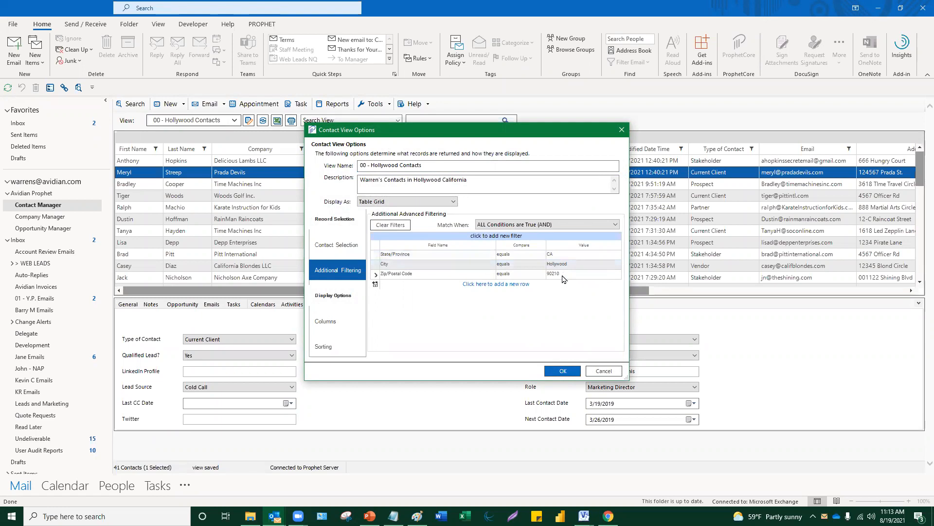
{"action": "left_click", "coordinate": [542, 228]}
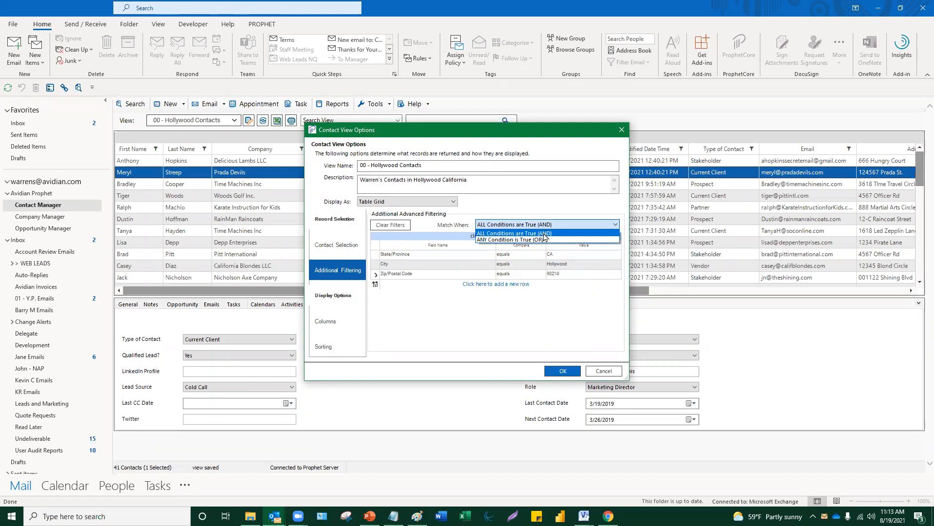
{"action": "left_click", "coordinate": [544, 234]}
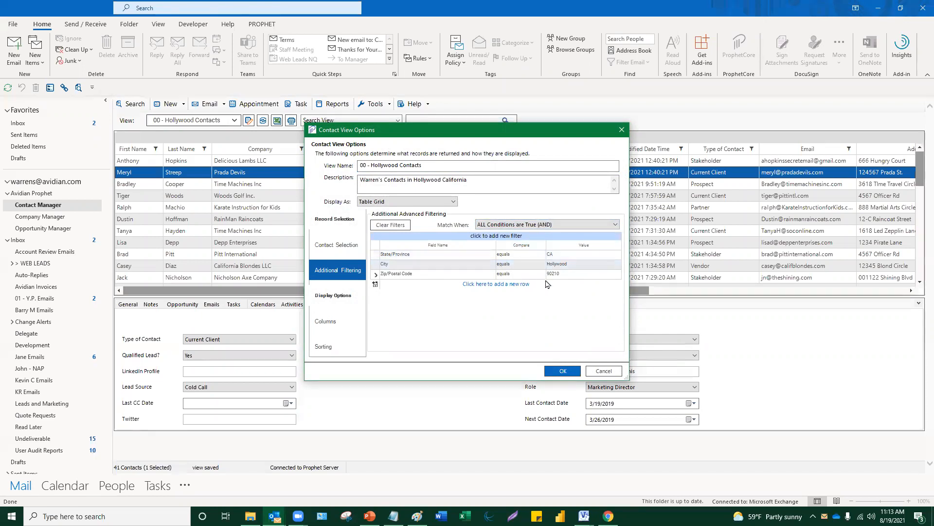
{"action": "left_click", "coordinate": [549, 254]}
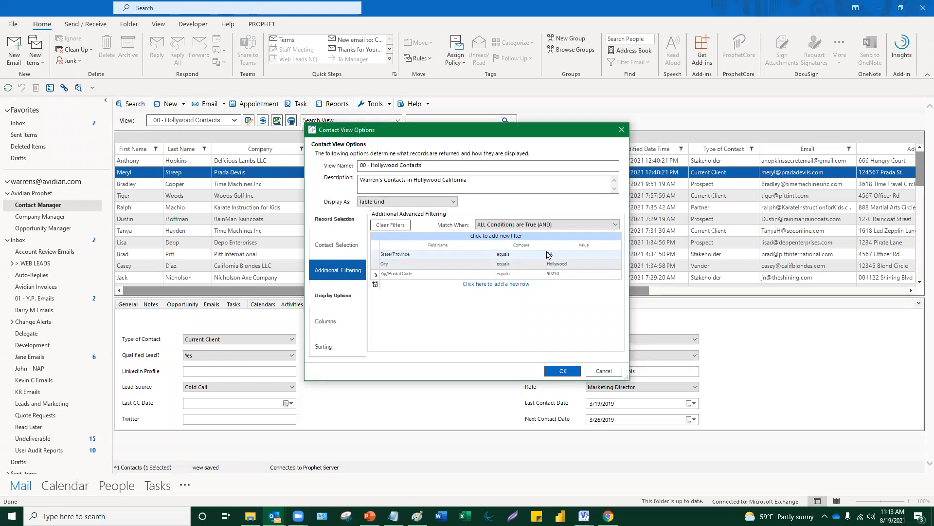
{"action": "left_click", "coordinate": [540, 225]}
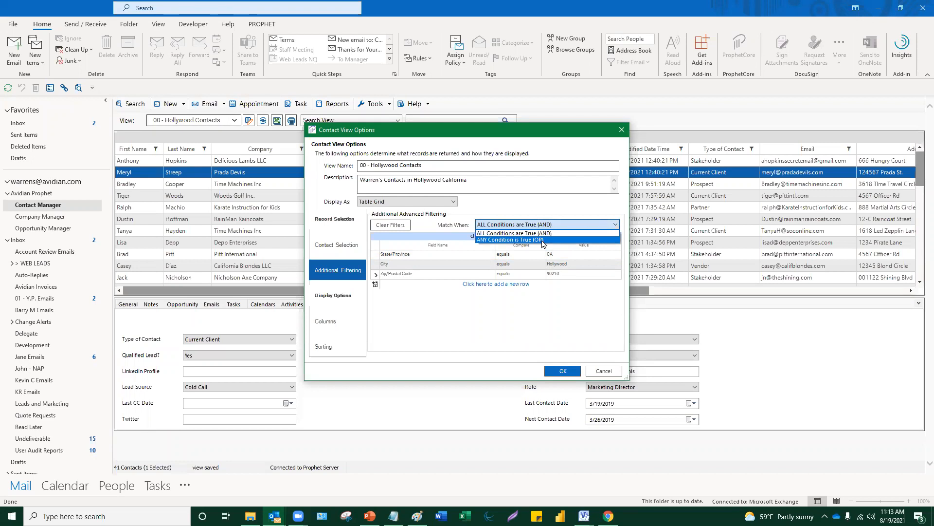
{"action": "left_click", "coordinate": [521, 207]}
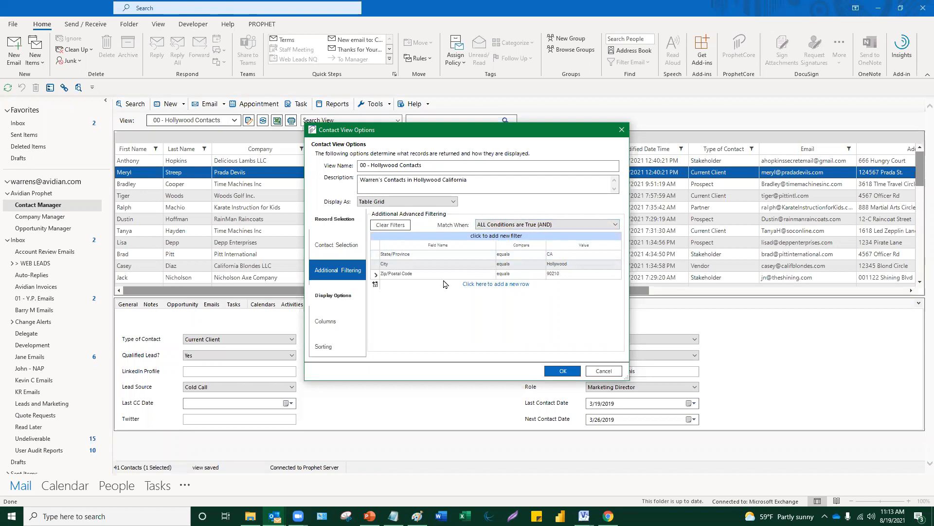
- Check the view's Columns and Sorting settings, then close Contact View Options unchanged
{"action": "left_click", "coordinate": [343, 326]}
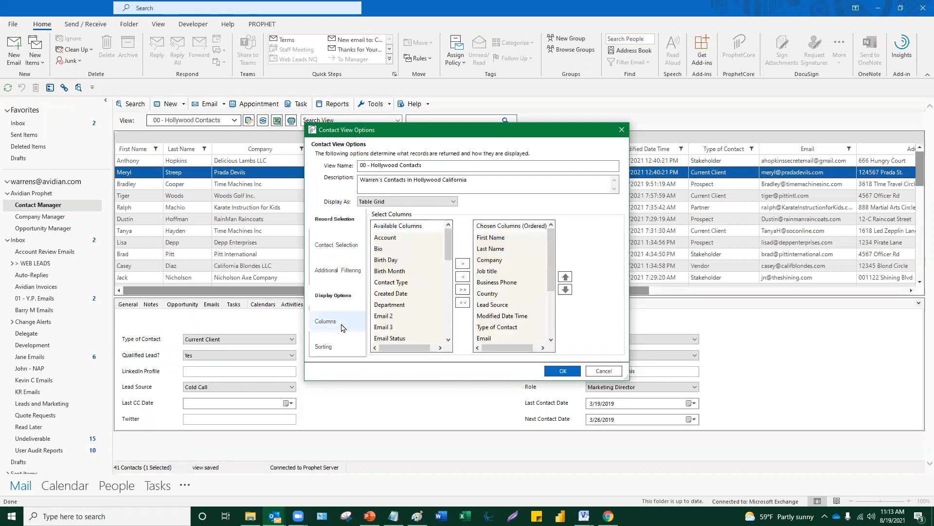
{"action": "left_click", "coordinate": [340, 345]}
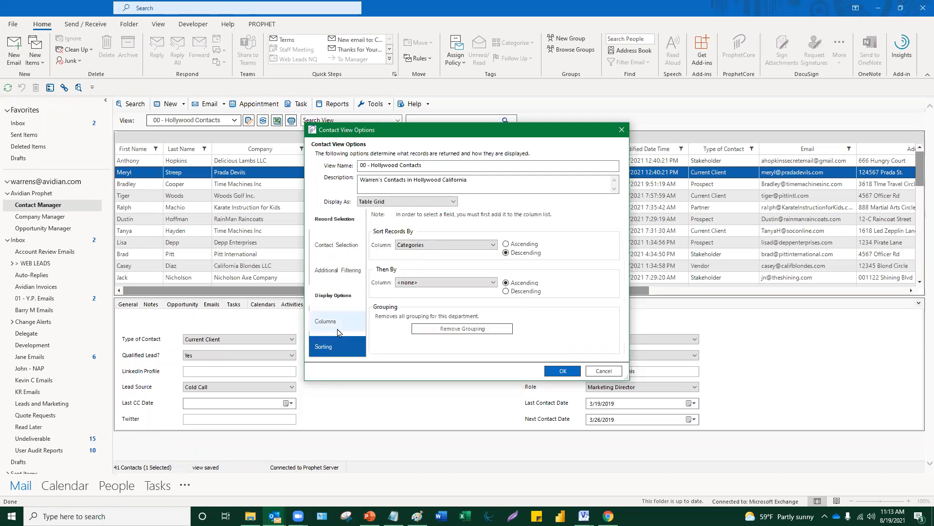
{"action": "left_click", "coordinate": [337, 329]}
{"action": "left_click", "coordinate": [348, 270]}
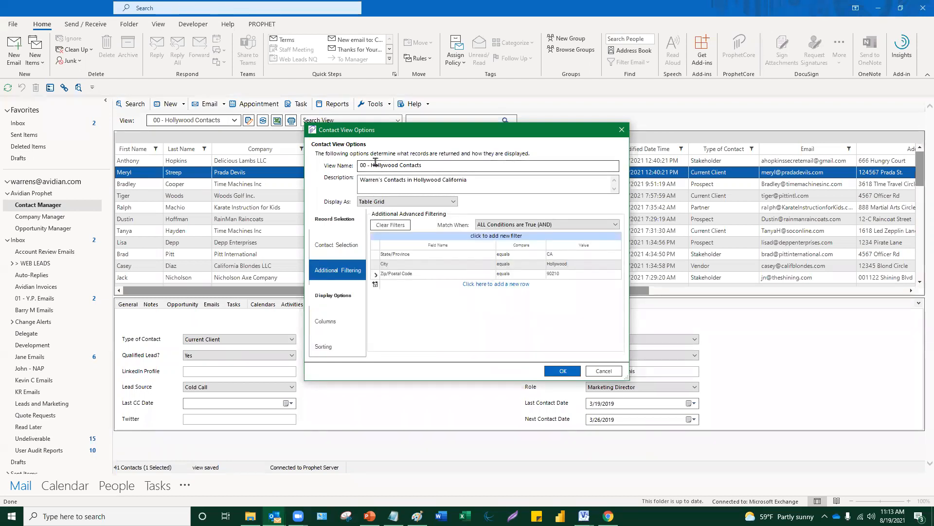
{"action": "left_click", "coordinate": [621, 129]}
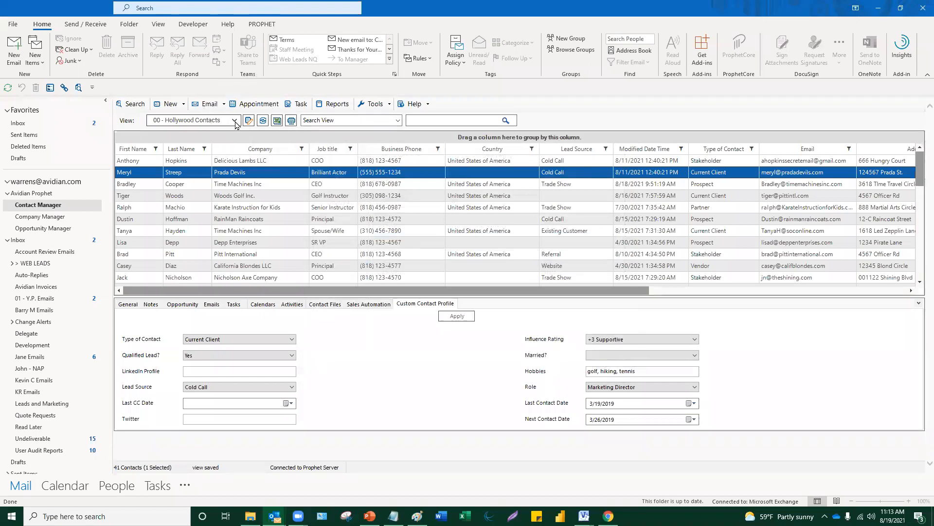
{"action": "key", "text": "ctrl"}
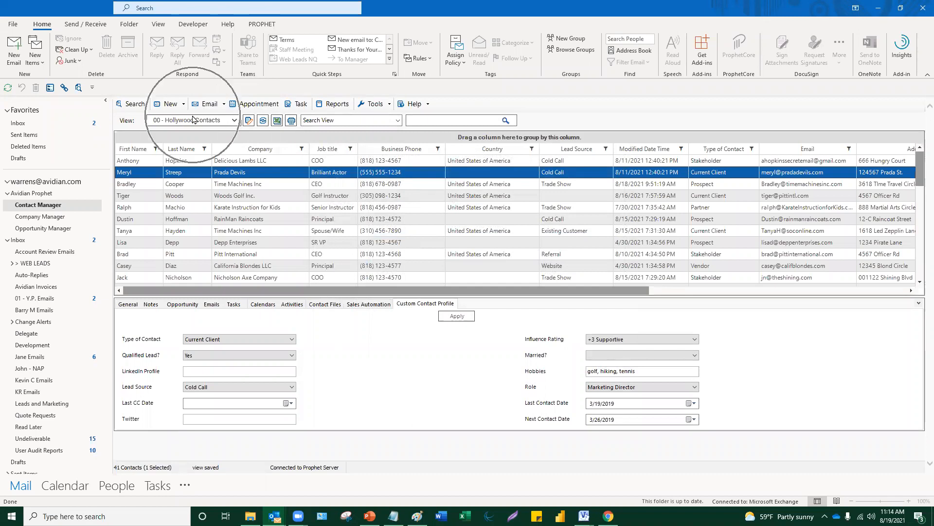
- Choose Tools... > Create New from the View dropdown for a new contact view
{"action": "left_click", "coordinate": [235, 122]}
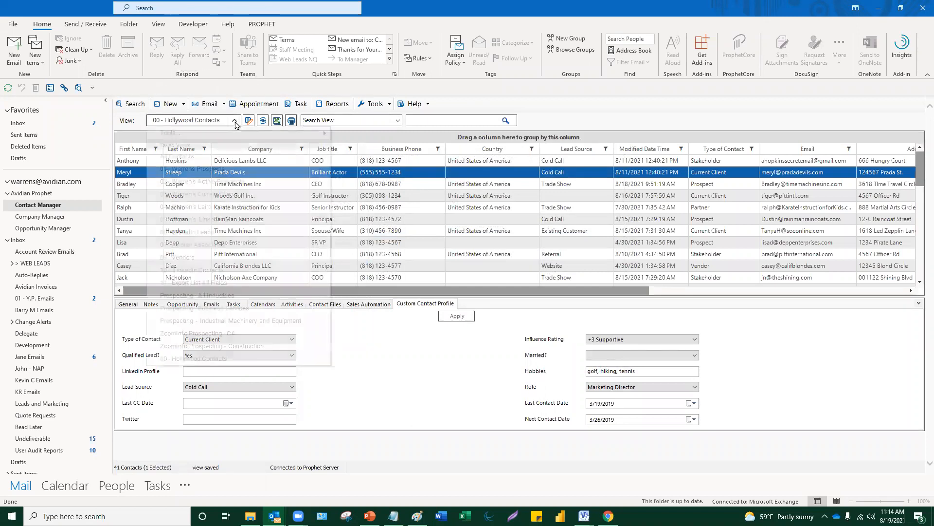
{"action": "mouse_move", "coordinate": [232, 138]}
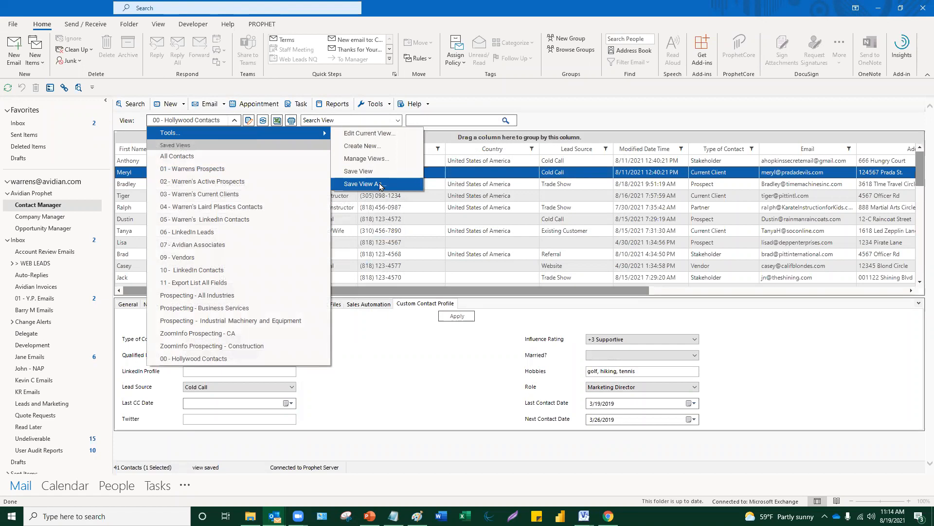
{"action": "left_click", "coordinate": [376, 147]}
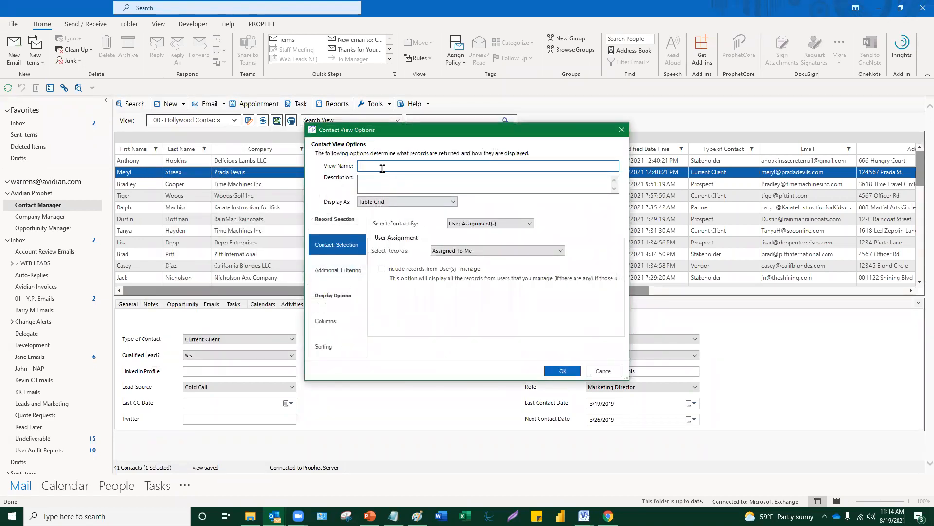
- Name the new view 'Webinar Example View' and keep the Table Grid display
{"action": "type", "text": "Webinar Example View"}
{"action": "left_click", "coordinate": [389, 181]}
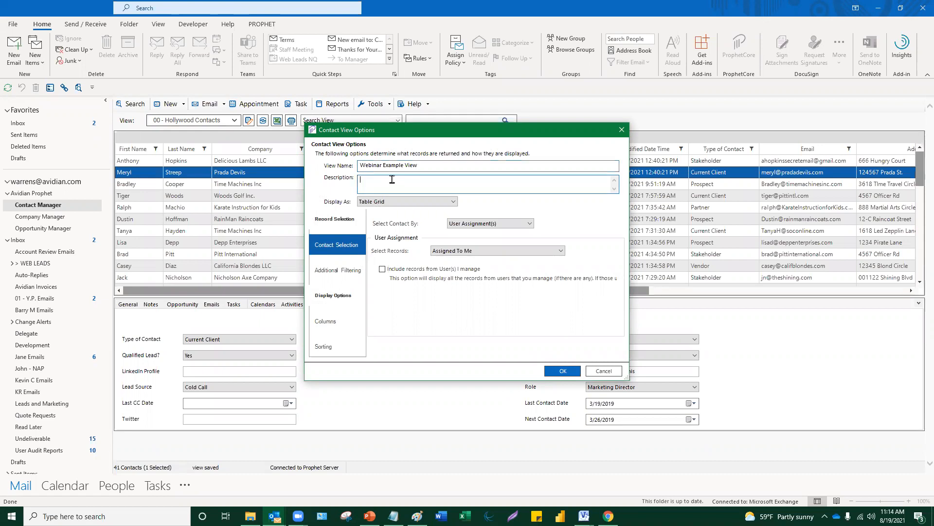
{"action": "left_click", "coordinate": [402, 201]}
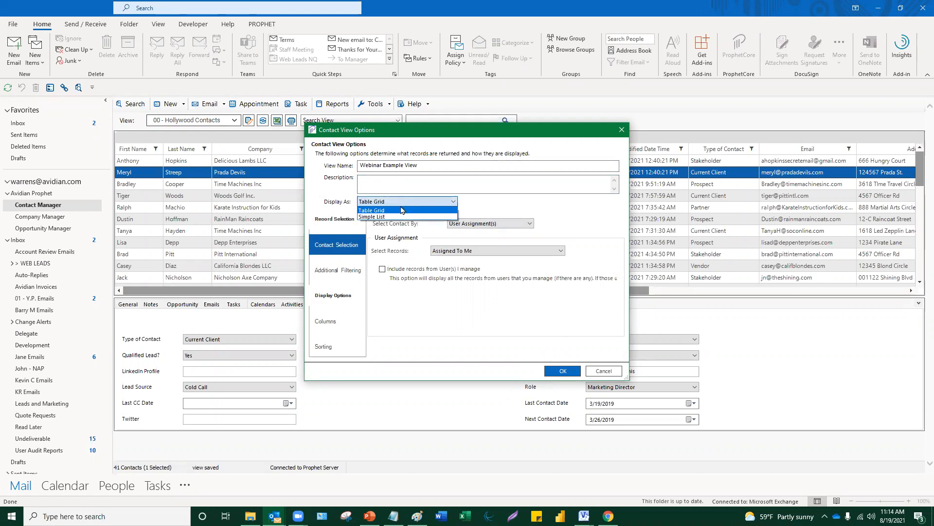
{"action": "left_click", "coordinate": [398, 211]}
{"action": "left_click", "coordinate": [401, 201]}
- Set Select Records to Assigned to Specific User(s), closing the user list without adding anyone
{"action": "left_click", "coordinate": [401, 200]}
{"action": "left_click", "coordinate": [523, 226]}
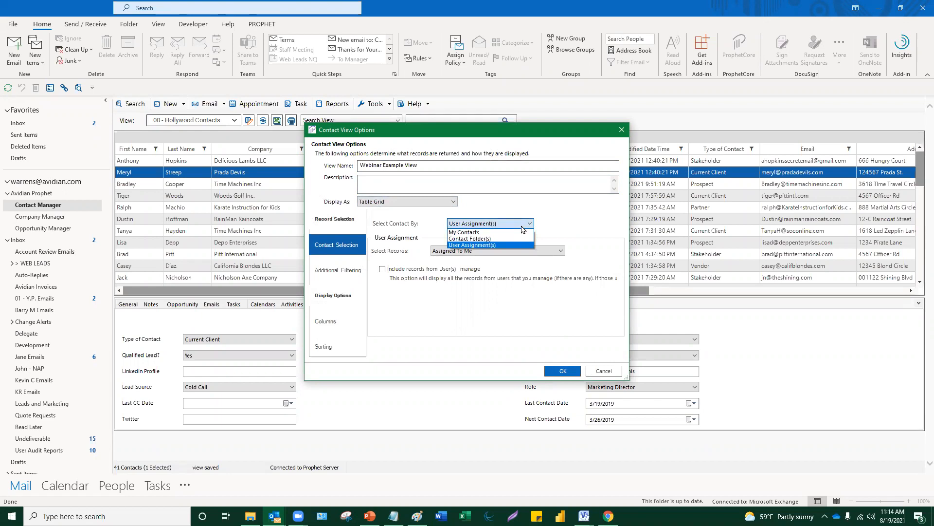
{"action": "left_click", "coordinate": [496, 245]}
{"action": "left_click", "coordinate": [477, 251]}
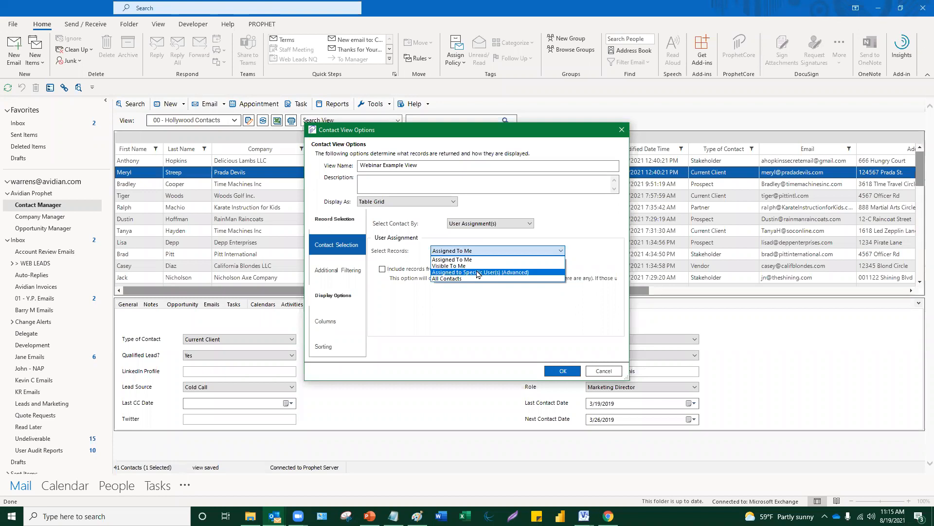
{"action": "left_click", "coordinate": [478, 273]}
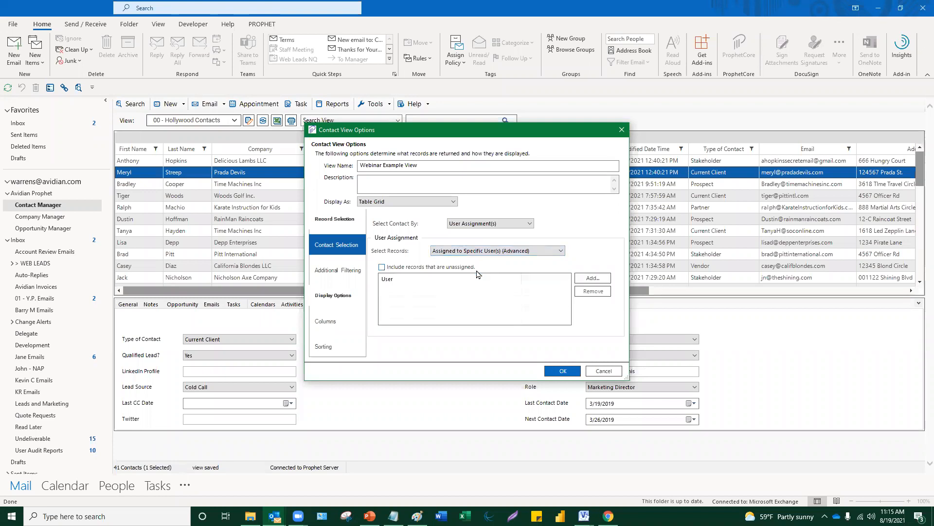
{"action": "left_click", "coordinate": [586, 279]}
{"action": "mouse_move", "coordinate": [325, 152]}
{"action": "left_mouse_down"}
{"action": "mouse_move", "coordinate": [332, 206]}
{"action": "mouse_move", "coordinate": [331, 156]}
{"action": "left_mouse_up"}
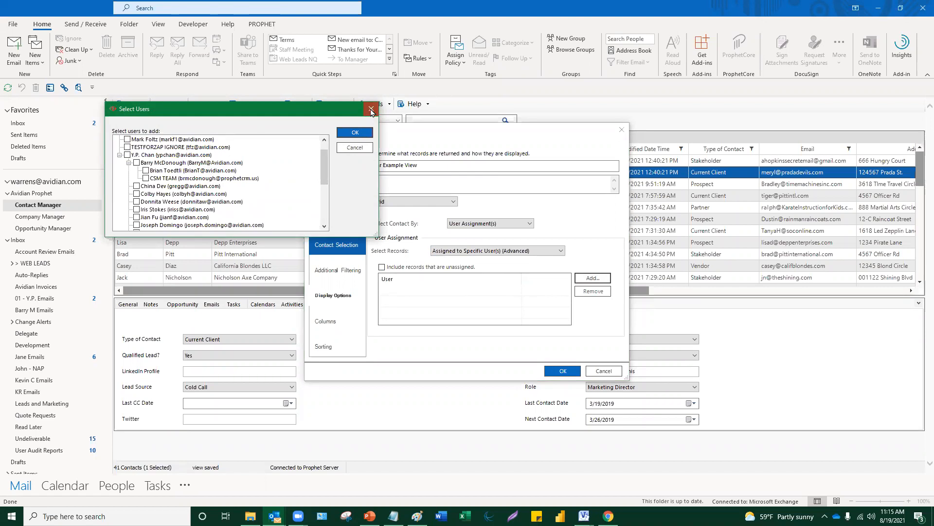
{"action": "left_click", "coordinate": [370, 111]}
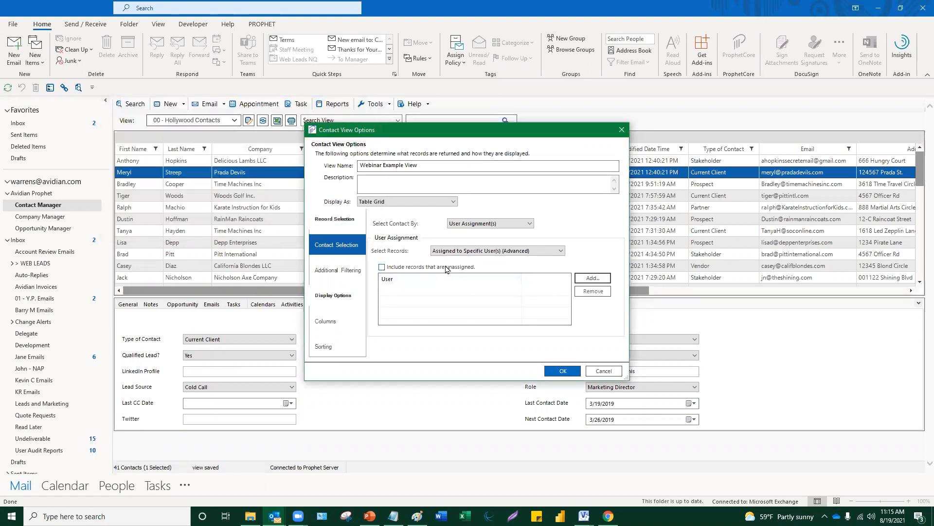
{"action": "left_click", "coordinate": [340, 269]}
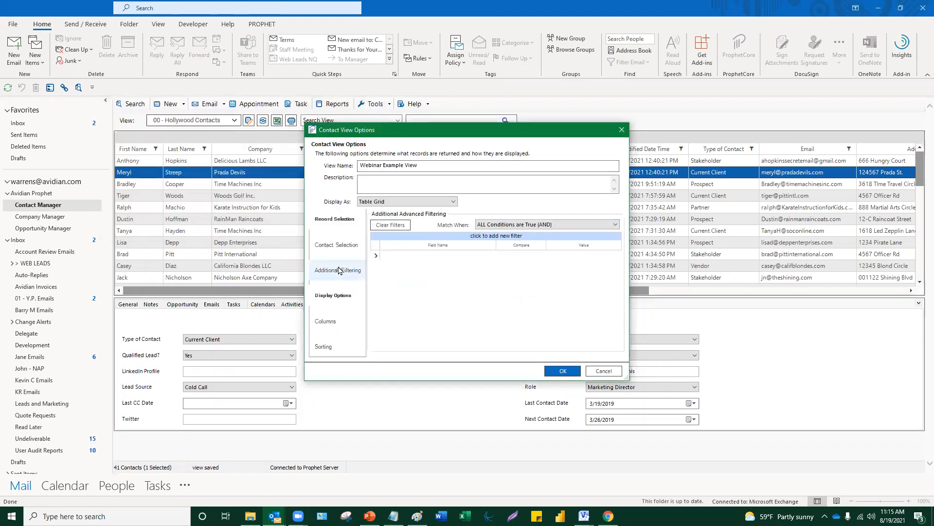
- Add a State/Province equals 'wa' filter and extend the view name with 'Contacts in Washington'
{"action": "left_click", "coordinate": [405, 257]}
{"action": "type", "text": "st"}
{"action": "left_click", "coordinate": [413, 267]}
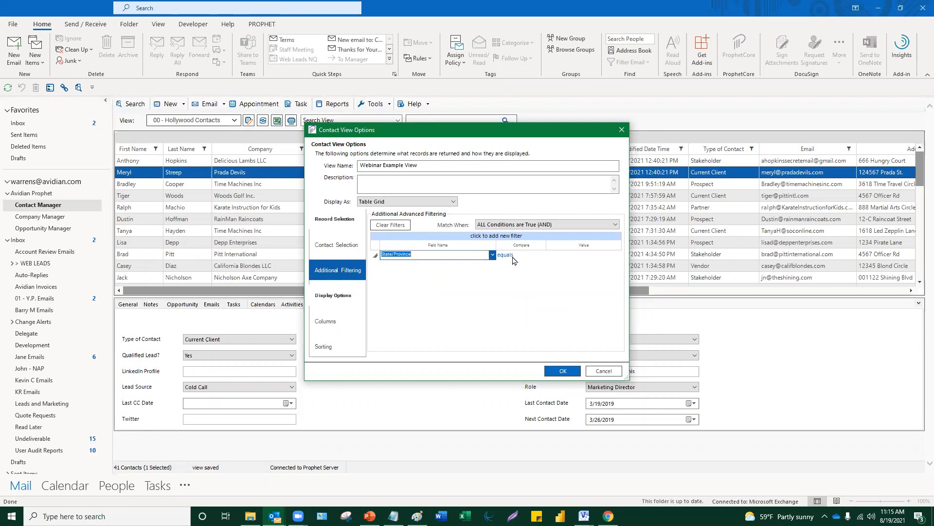
{"action": "left_click", "coordinate": [514, 261]}
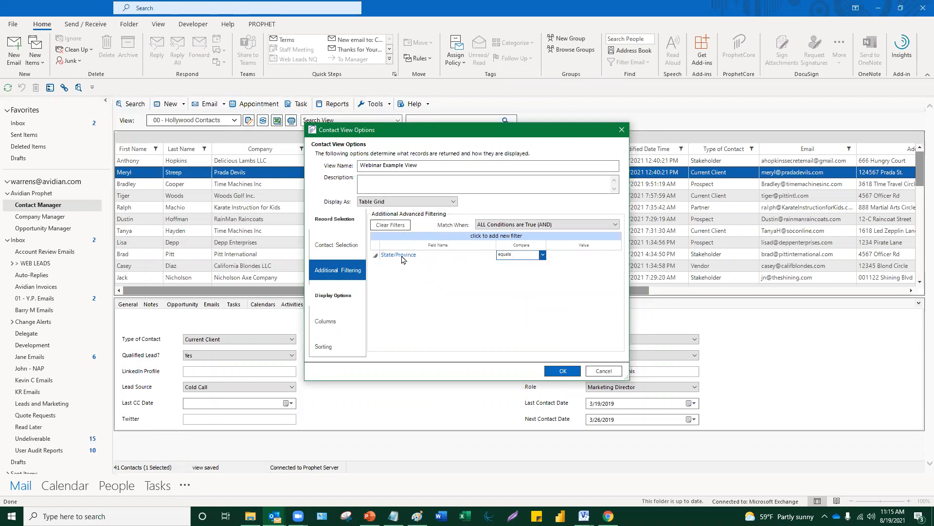
{"action": "left_click", "coordinate": [543, 255]}
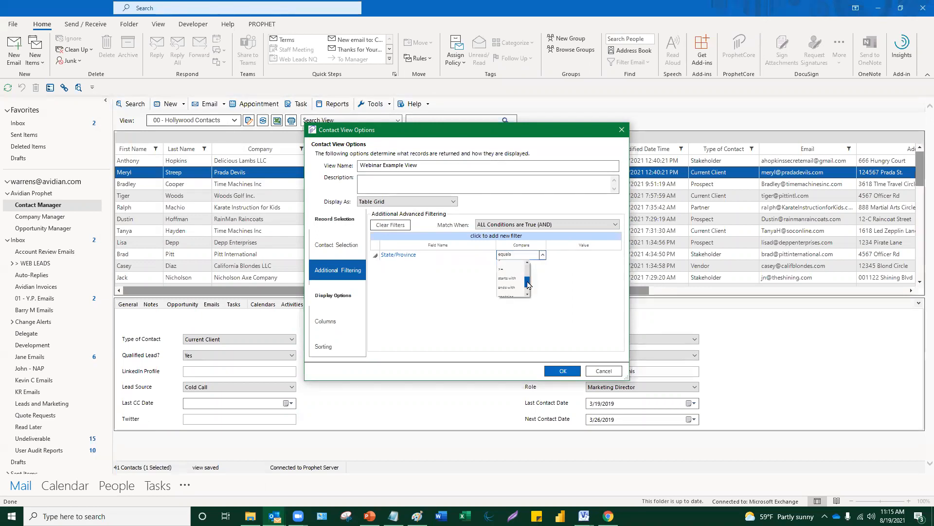
{"action": "left_click", "coordinate": [561, 254]}
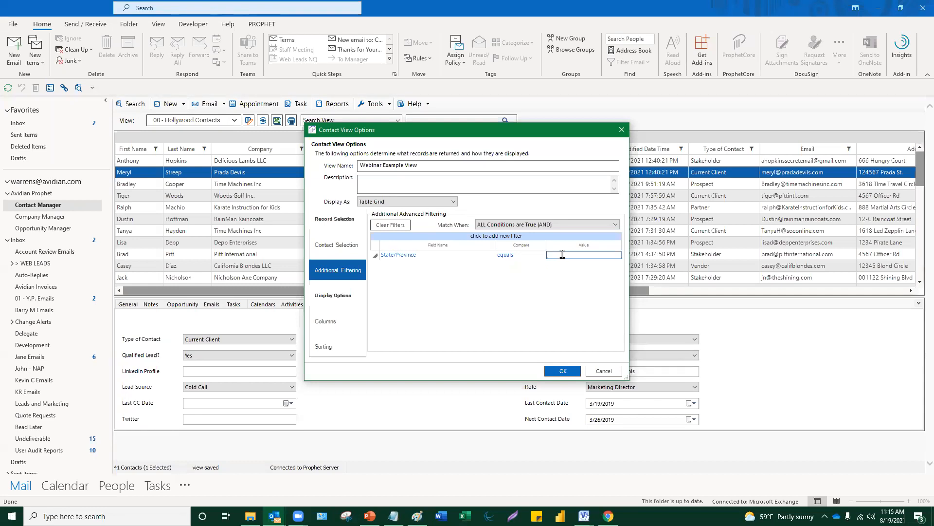
{"action": "type", "text": "wa"}
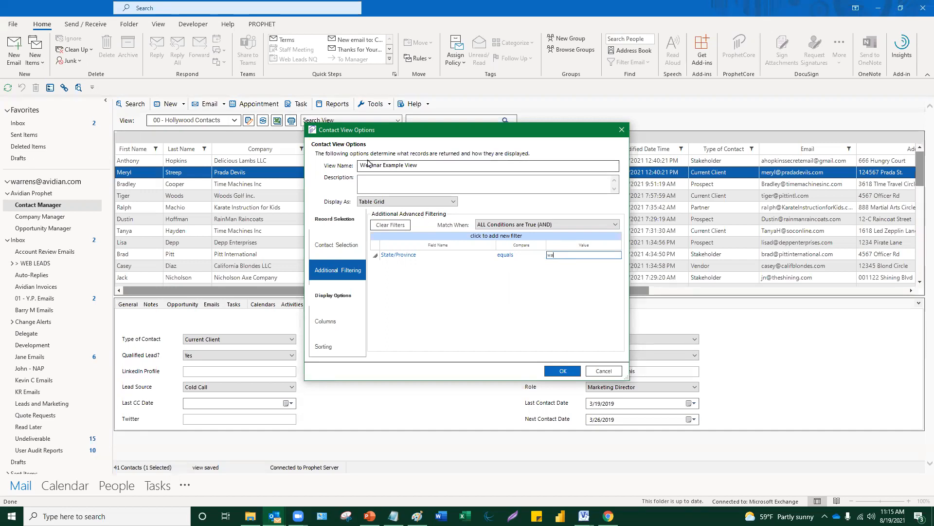
{"action": "left_click", "coordinate": [426, 165]}
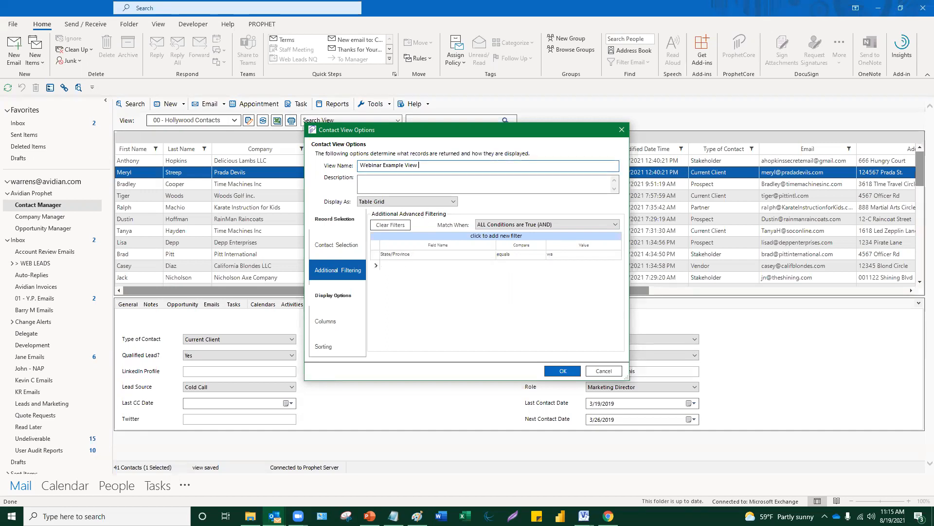
{"action": "type", "text": "Contacts in Washington"}
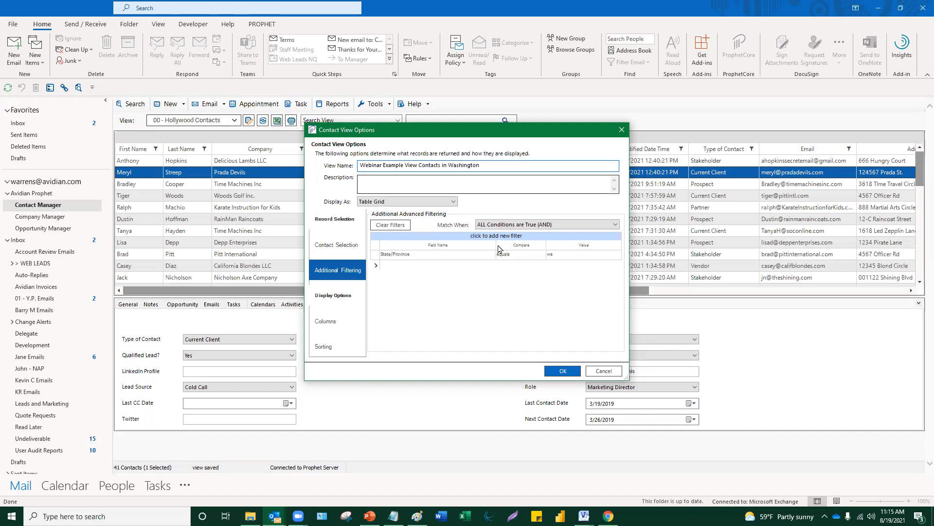
- Try saving the view, dismiss the user warning, and add a second State/Province filter row
{"action": "left_click", "coordinate": [565, 371]}
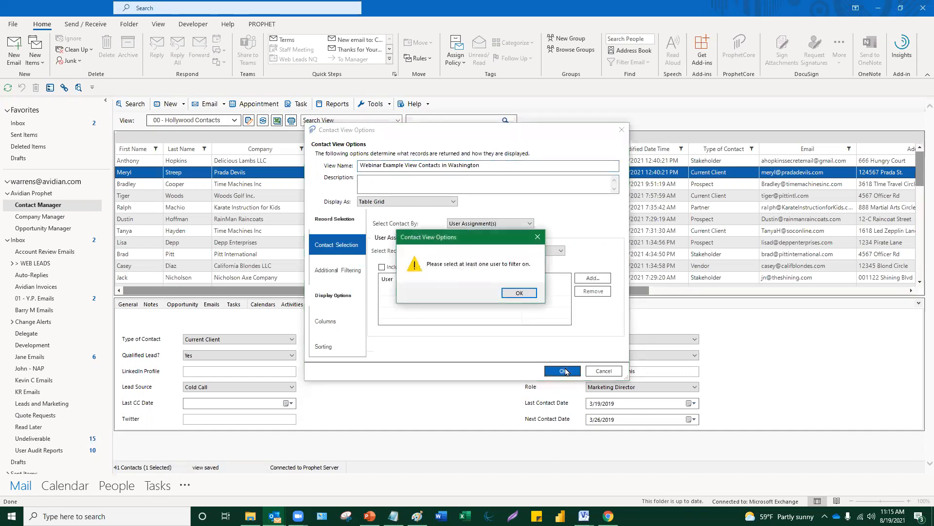
{"action": "left_click", "coordinate": [522, 294]}
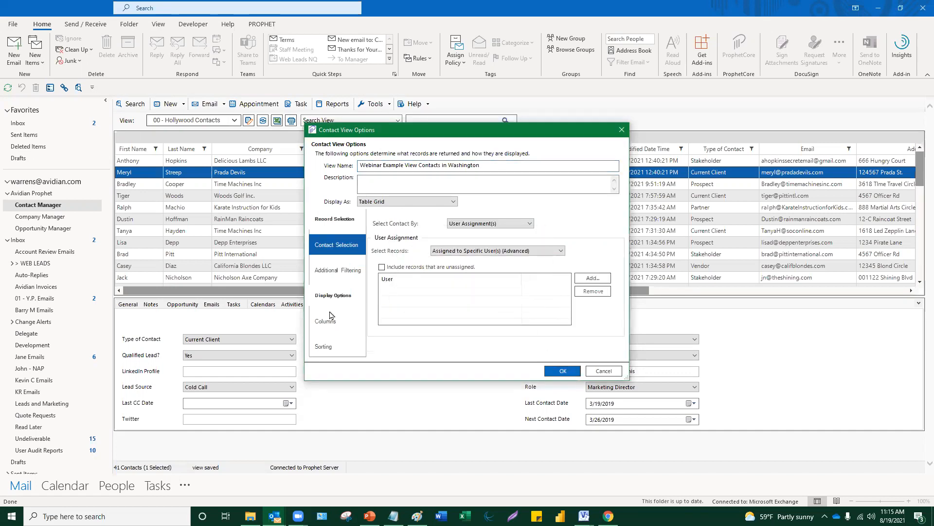
{"action": "left_click", "coordinate": [335, 270]}
{"action": "left_click", "coordinate": [394, 266]}
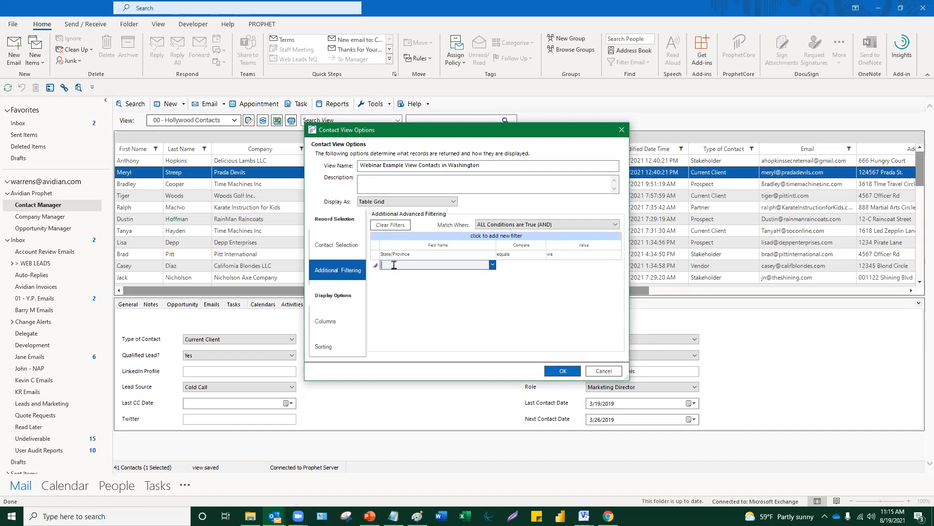
{"action": "type", "text": "st"}
{"action": "left_click", "coordinate": [414, 275]}
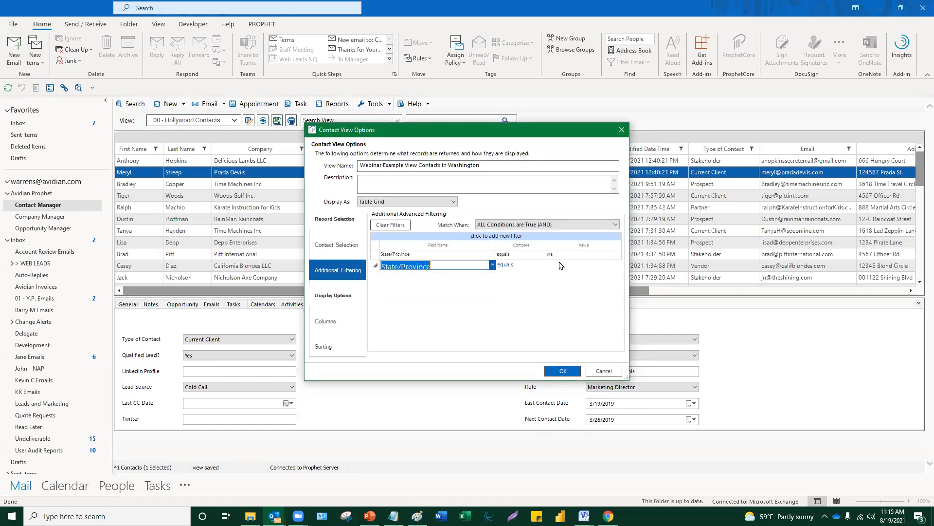
{"action": "left_click", "coordinate": [575, 257]}
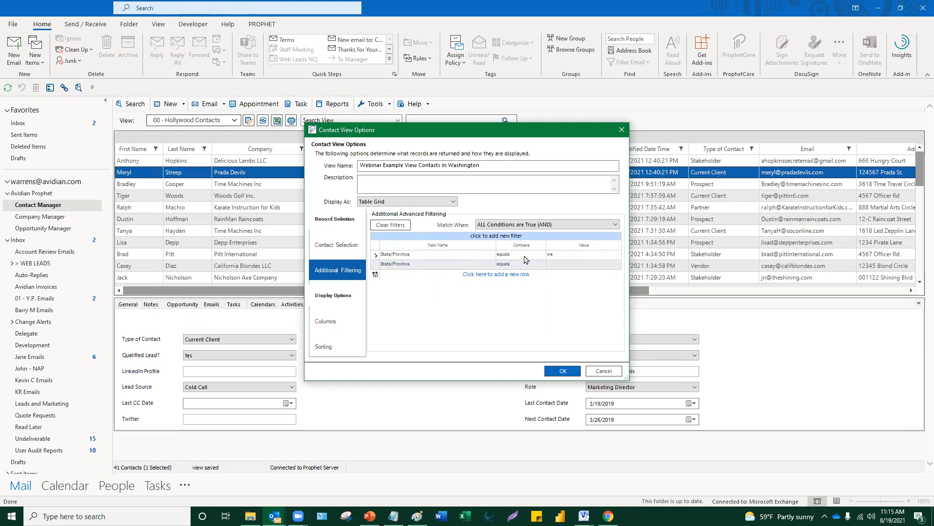
- Retry saving, dismiss the user-selection warning again, and close Contact View Options without saving
{"action": "left_click", "coordinate": [566, 371]}
{"action": "left_click", "coordinate": [520, 292]}
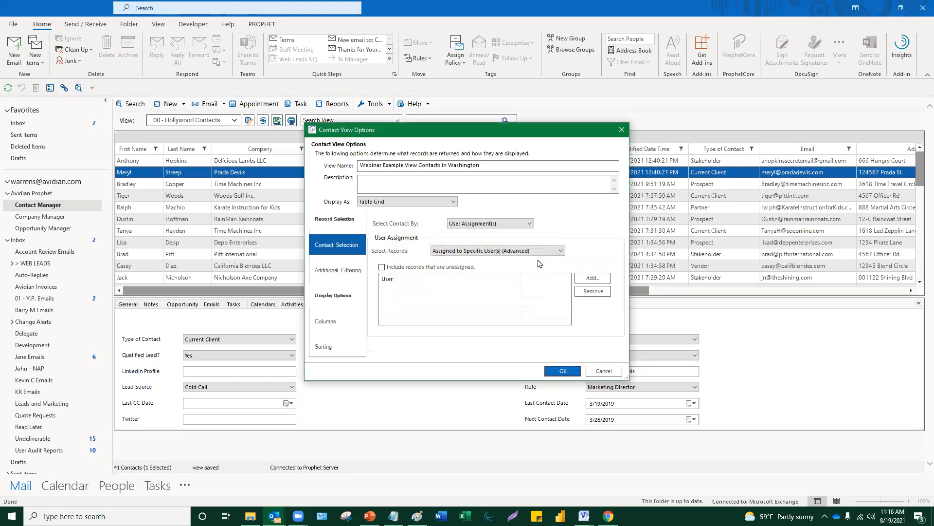
{"action": "left_click", "coordinate": [321, 271]}
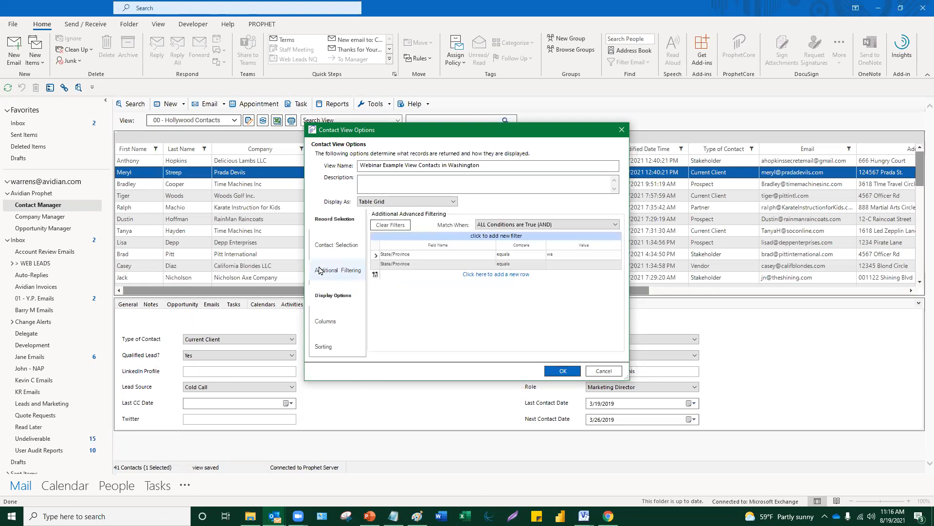
{"action": "left_click", "coordinate": [409, 254]}
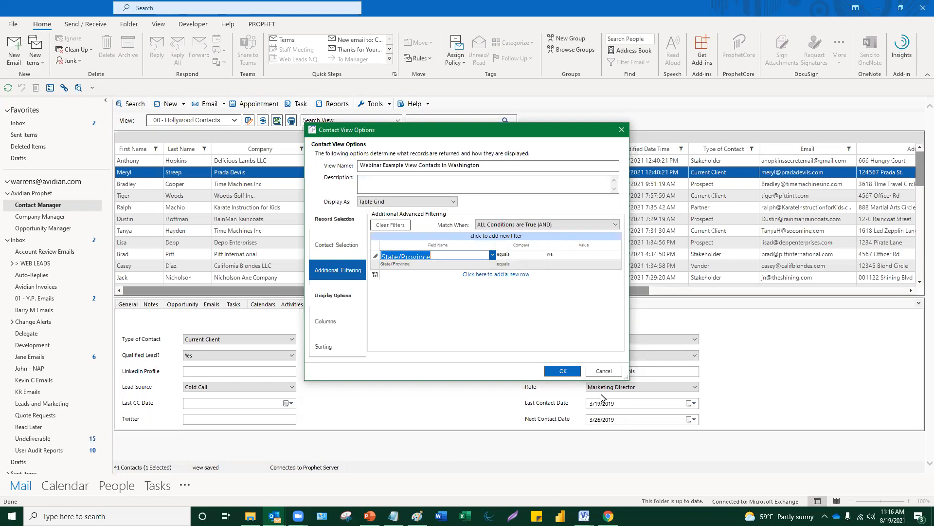
{"action": "left_click", "coordinate": [622, 135]}
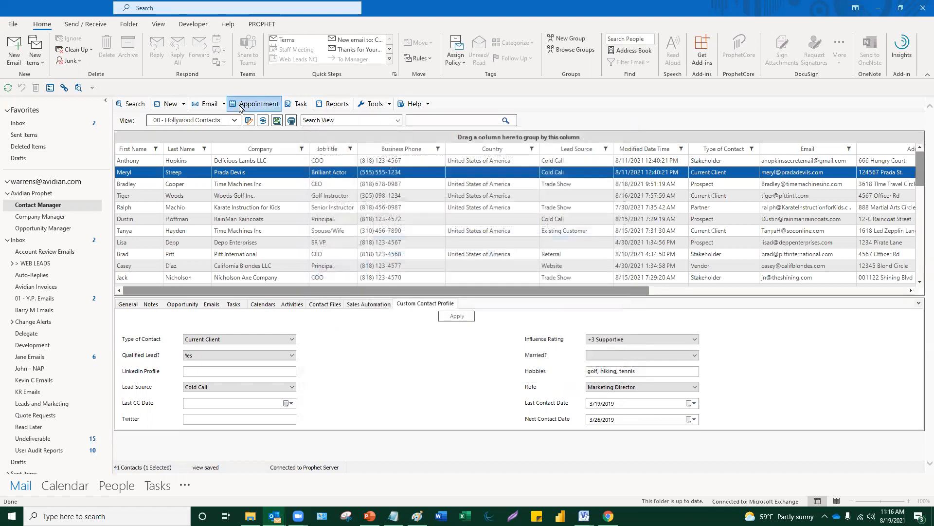
- Look over the Woods Golf Inc. and Time Machines Inc contact profiles in the grid
{"action": "left_click", "coordinate": [232, 121]}
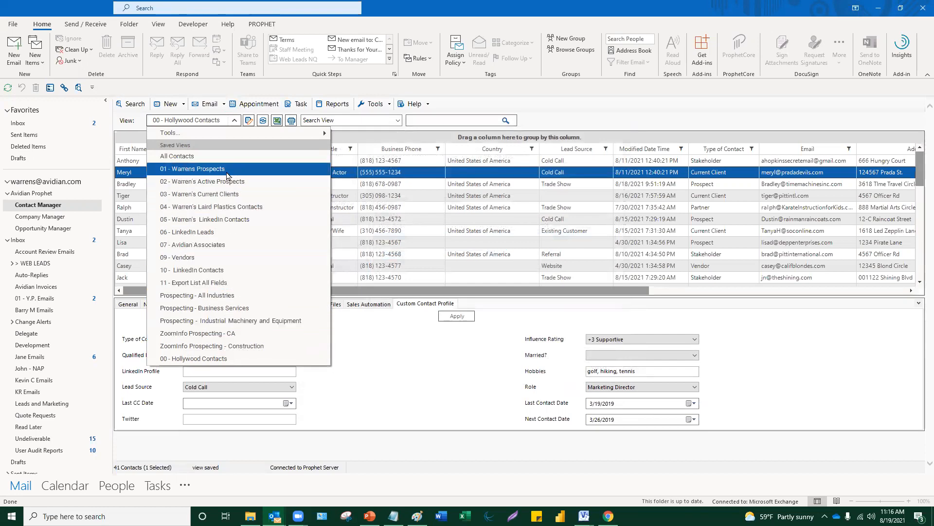
{"action": "left_click", "coordinate": [369, 197]}
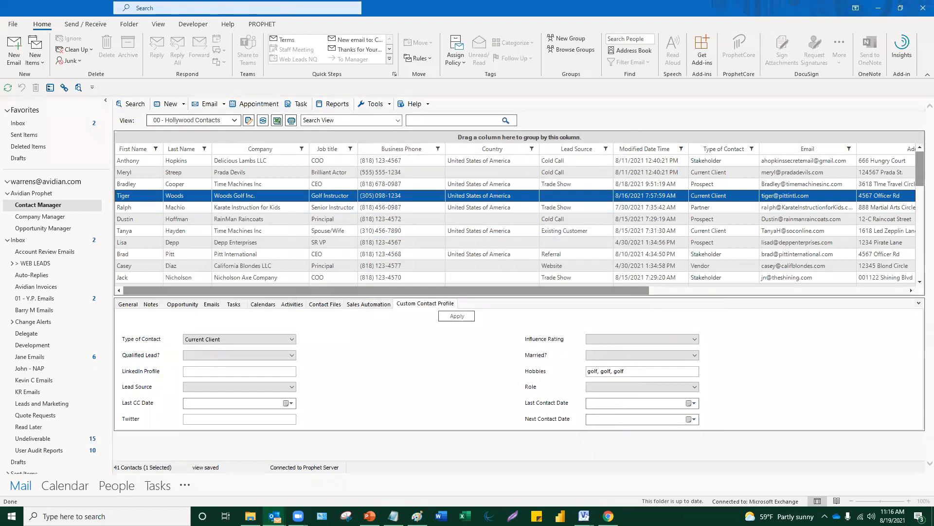
{"action": "left_click", "coordinate": [434, 231]}
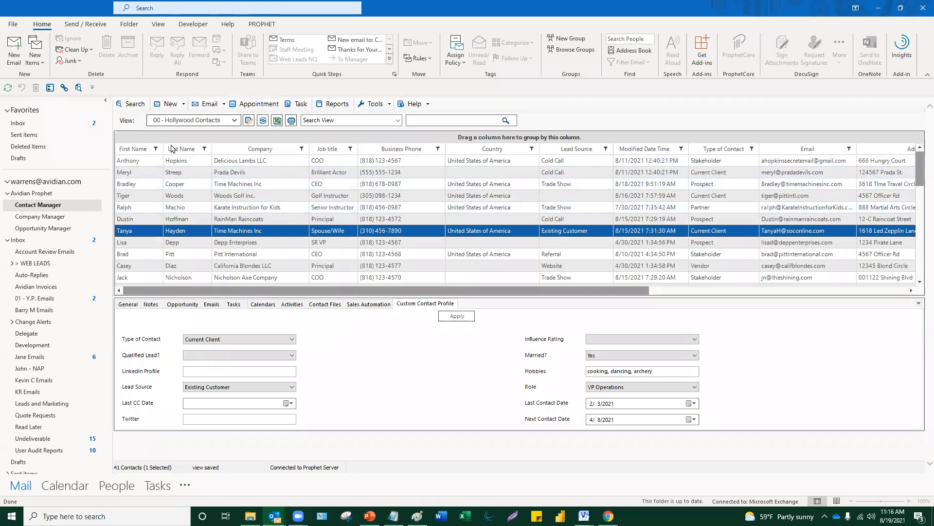
- Switch to the Prospecting - Industrial Machinery and Equipment view and select the GRM Group contact
{"action": "left_click", "coordinate": [233, 121]}
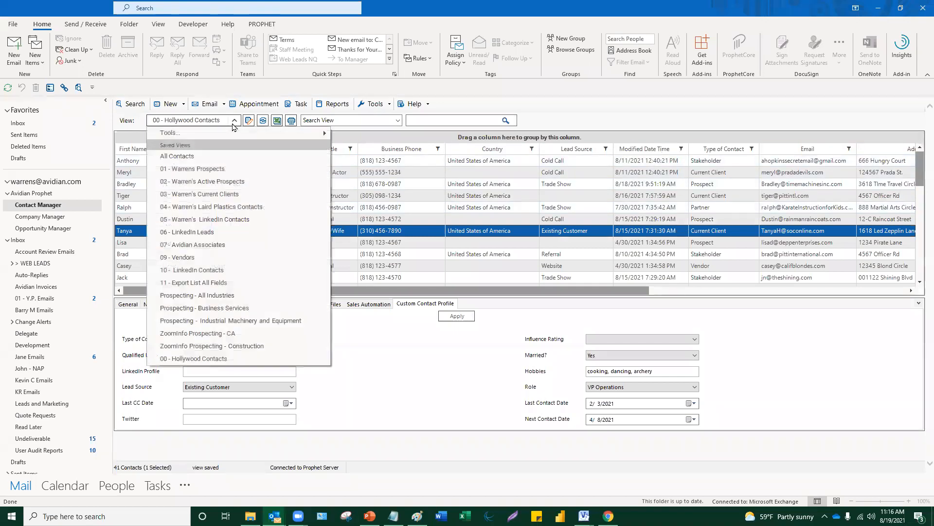
{"action": "left_click", "coordinate": [239, 320]}
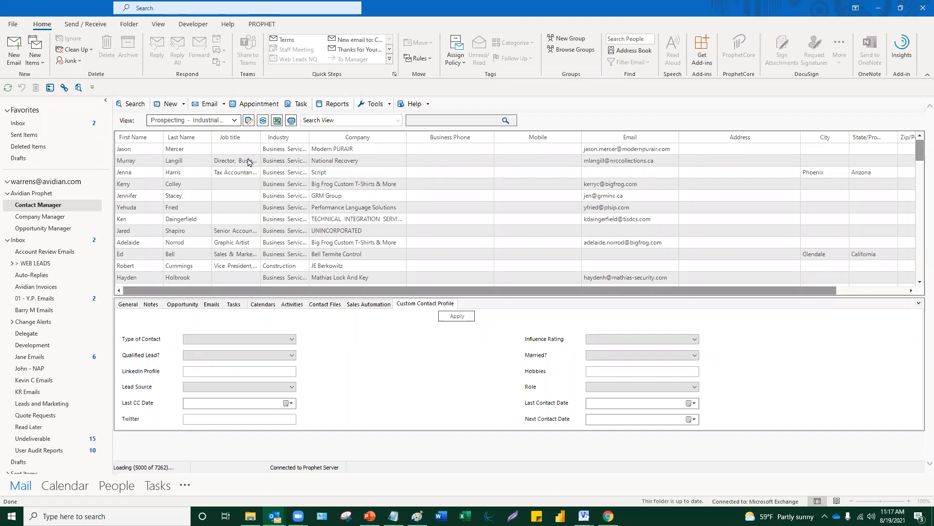
{"action": "left_click", "coordinate": [425, 197]}
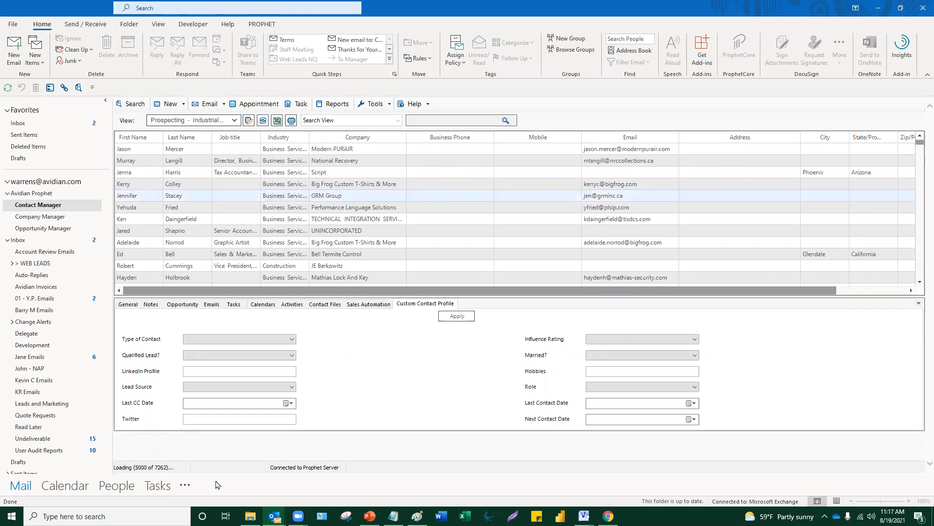
- Open 'Import of Hollywood Companies and Contacts' from Documents > 01 Documents > Import Files
{"action": "mouse_move", "coordinate": [250, 516]}
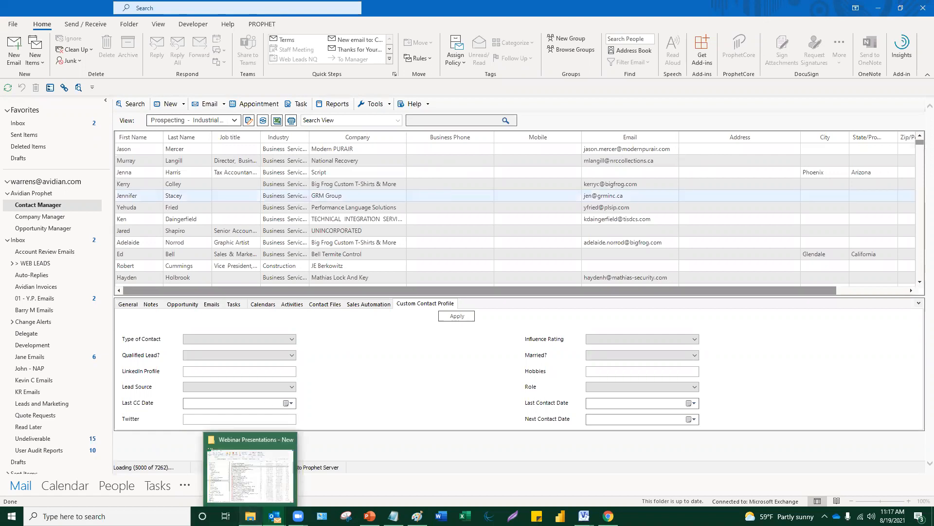
{"action": "left_click", "coordinate": [251, 474]}
{"action": "left_click", "coordinate": [151, 162]}
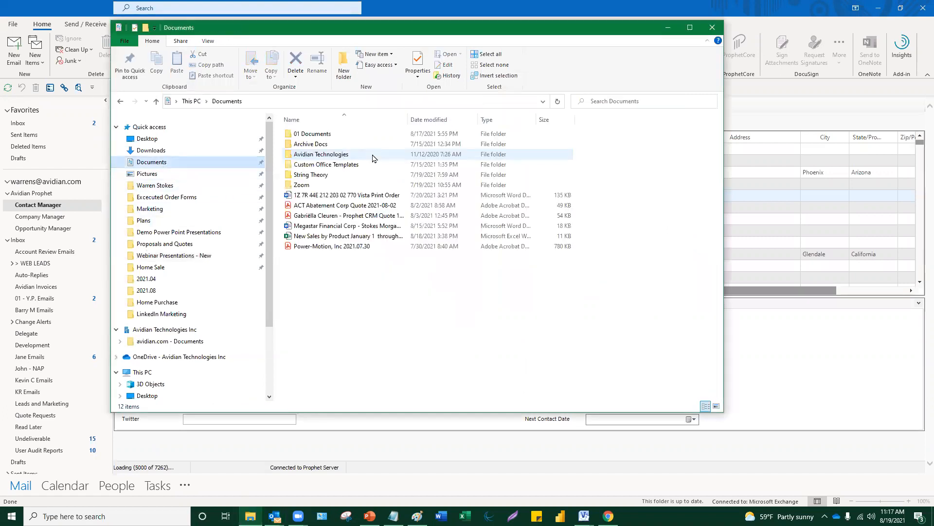
{"action": "double_click", "coordinate": [331, 136]}
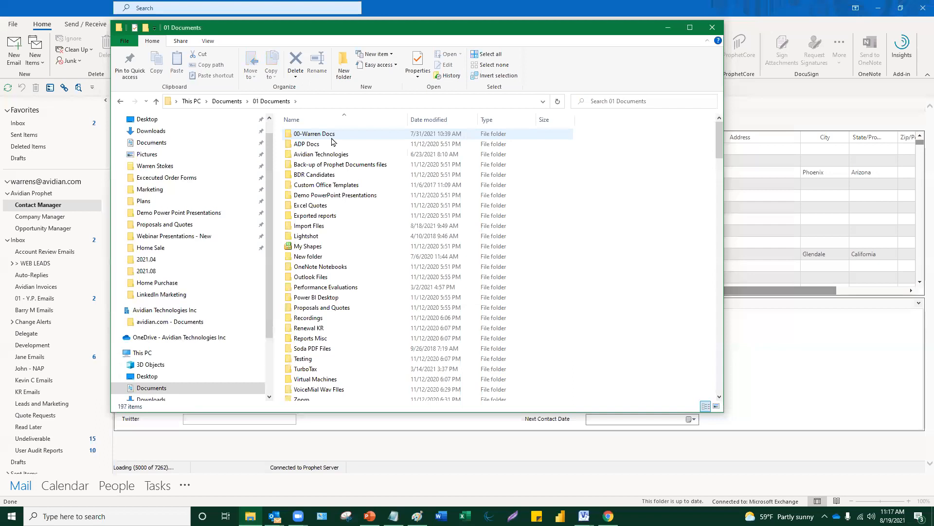
{"action": "double_click", "coordinate": [343, 226]}
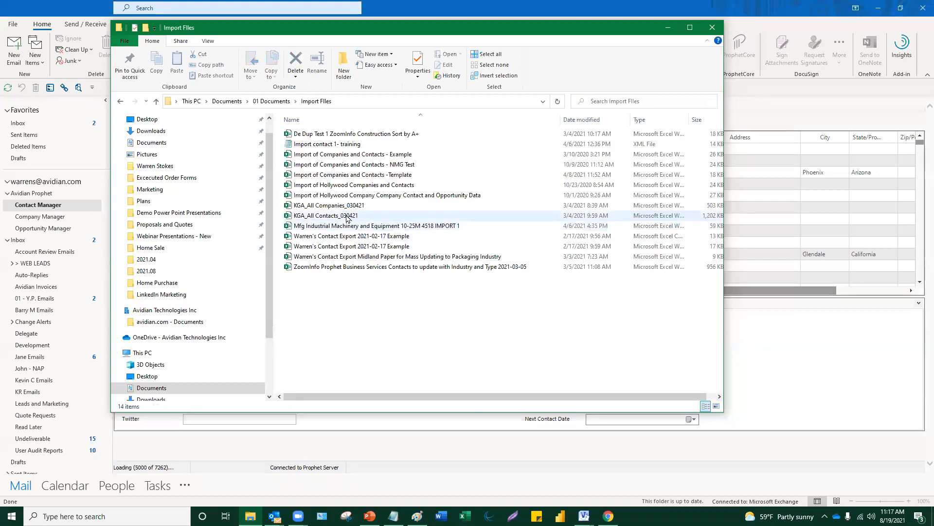
{"action": "double_click", "coordinate": [357, 187]}
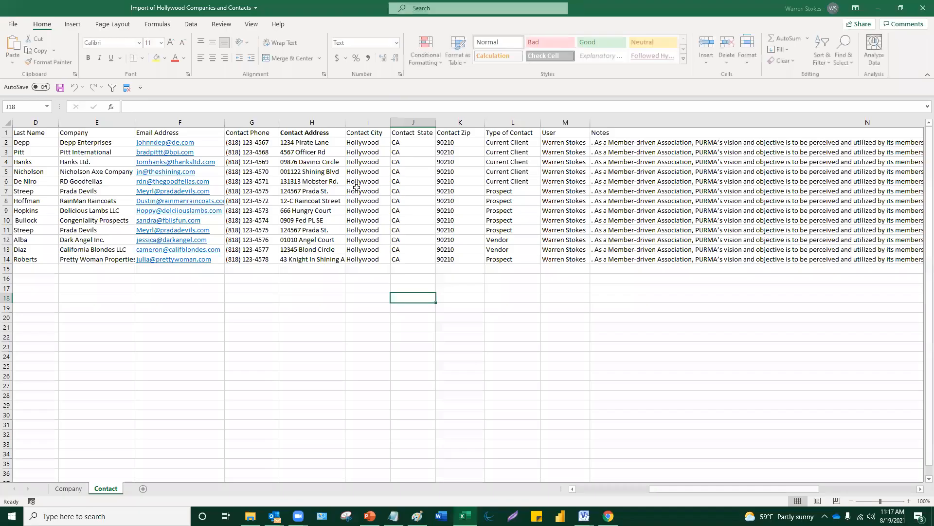
{"action": "left_click", "coordinate": [241, 384]}
{"action": "left_click", "coordinate": [114, 489]}
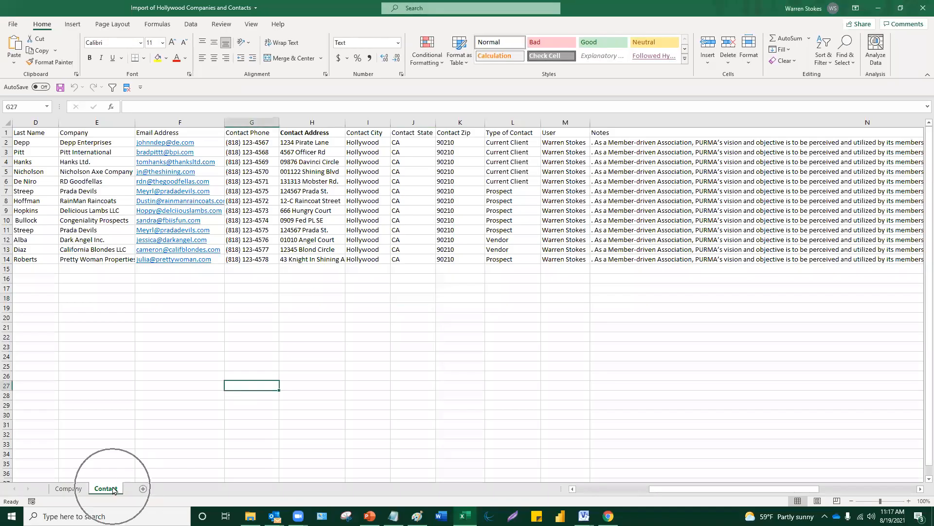
{"action": "left_click", "coordinate": [114, 491]}
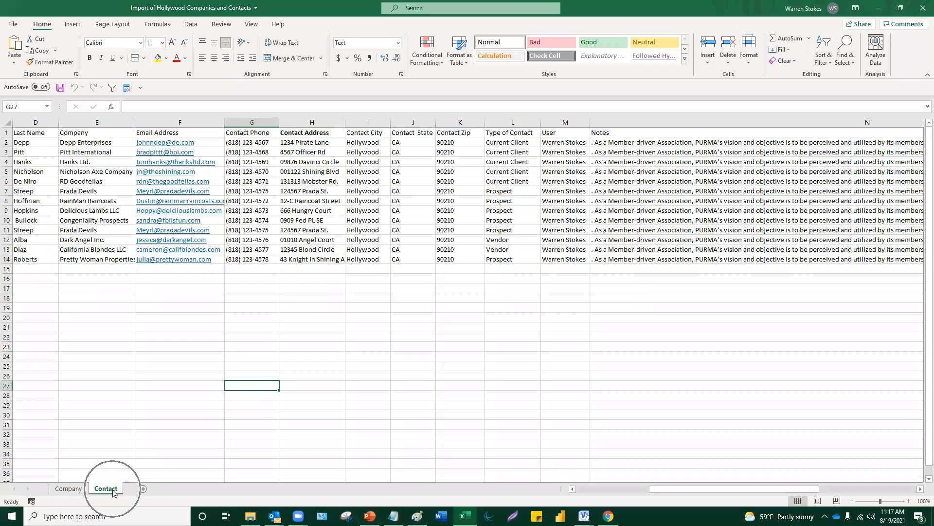
{"action": "left_click", "coordinate": [73, 490]}
{"action": "left_click", "coordinate": [100, 493]}
{"action": "left_click", "coordinate": [395, 388]}
{"action": "scroll", "coordinate": [323, 362], "scroll_direction": "up", "scroll_amount": 1}
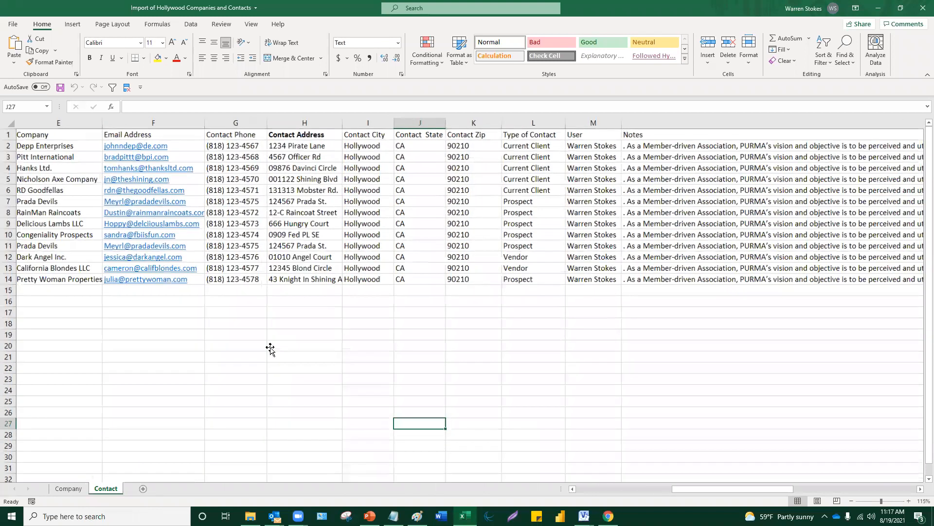
{"action": "left_click", "coordinate": [270, 346]}
{"action": "key", "text": "ctrl+Home"}
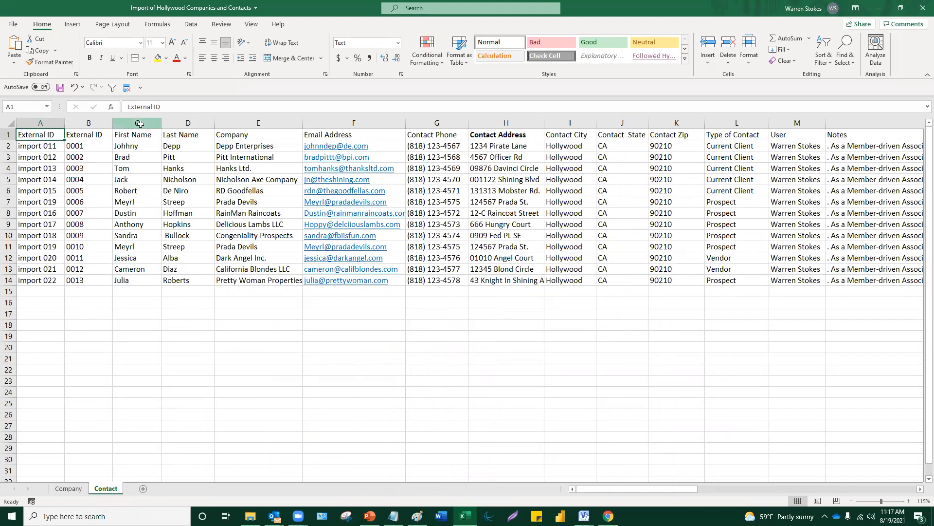
{"action": "left_click_drag", "start_coordinate": [141, 122], "coordinate": [188, 123]}
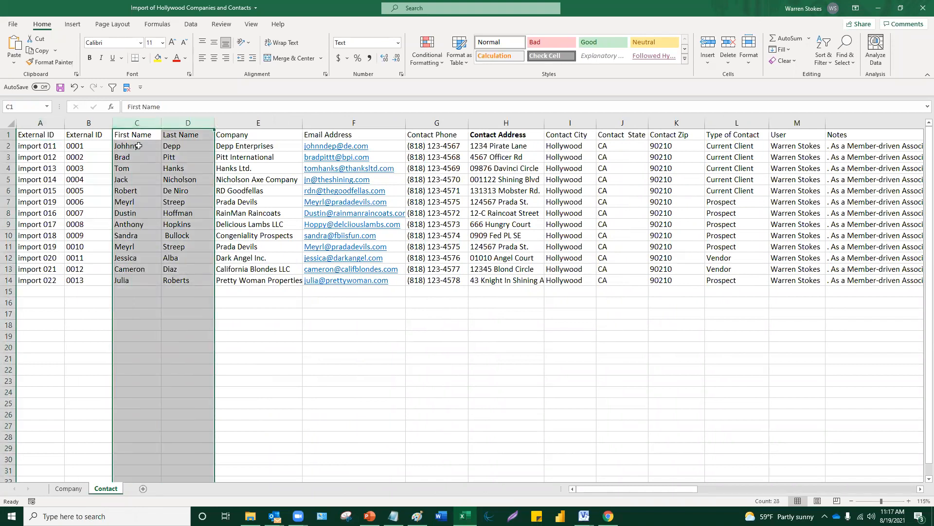
{"action": "left_click", "coordinate": [257, 122]}
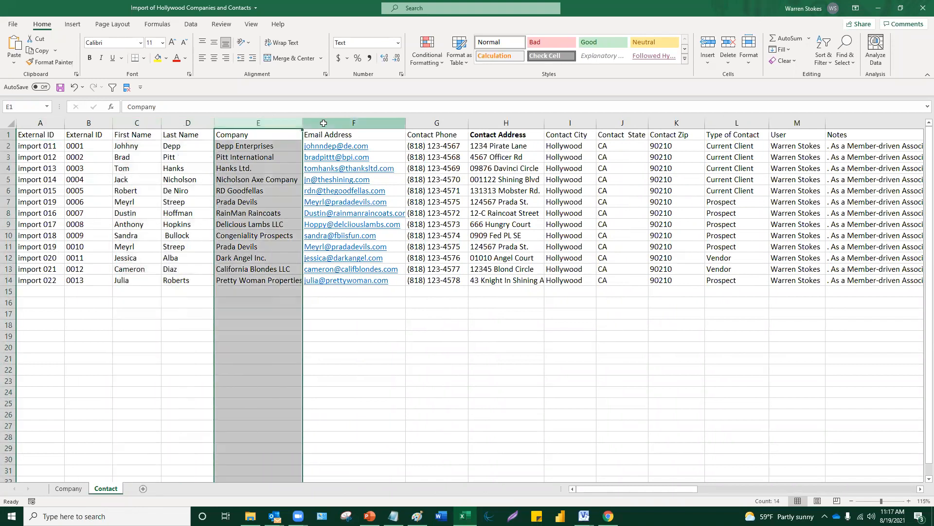
{"action": "left_click", "coordinate": [324, 123]}
{"action": "left_click", "coordinate": [435, 123]}
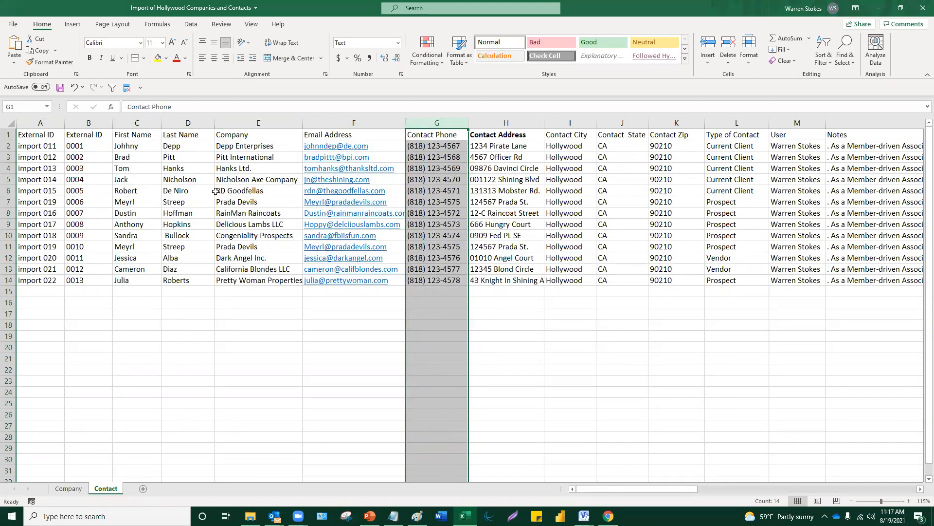
{"action": "left_click", "coordinate": [561, 326]}
{"action": "left_click_drag", "start_coordinate": [609, 489], "coordinate": [652, 489]}
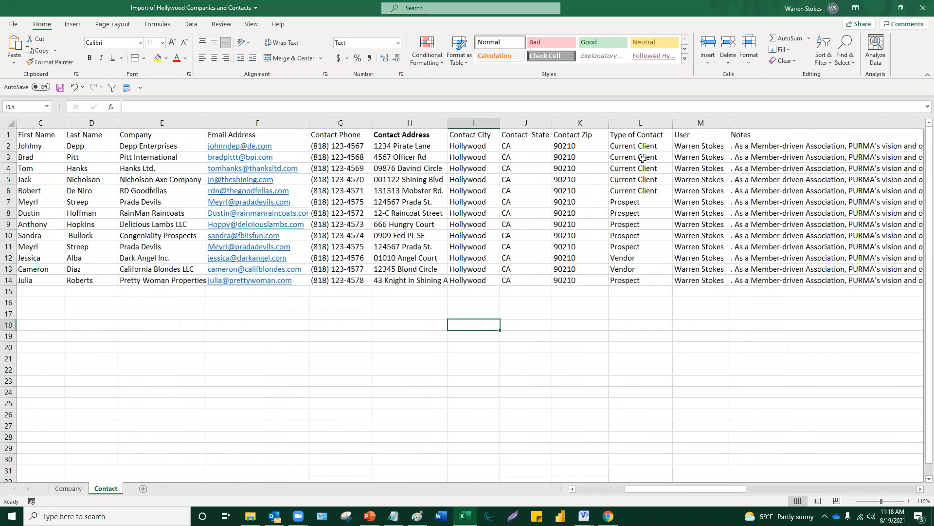
{"action": "left_click", "coordinate": [646, 143]}
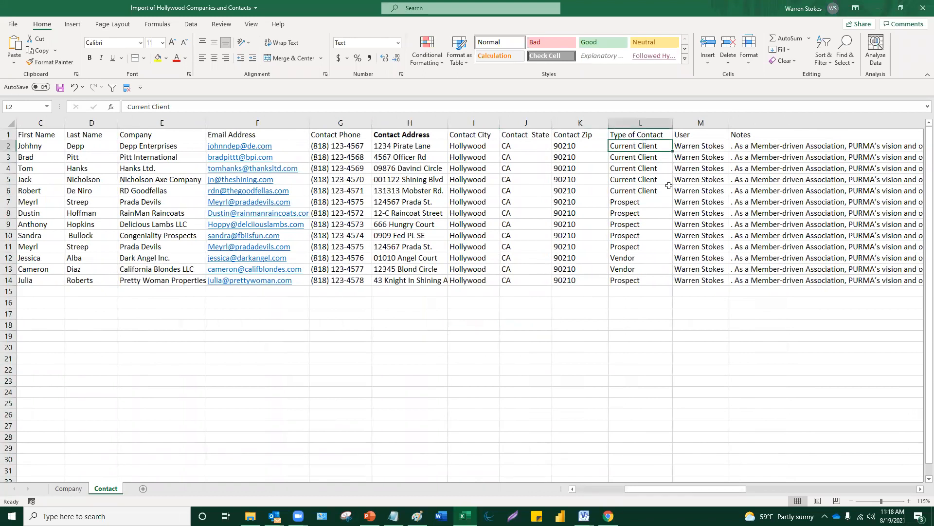
{"action": "left_click", "coordinate": [275, 516]}
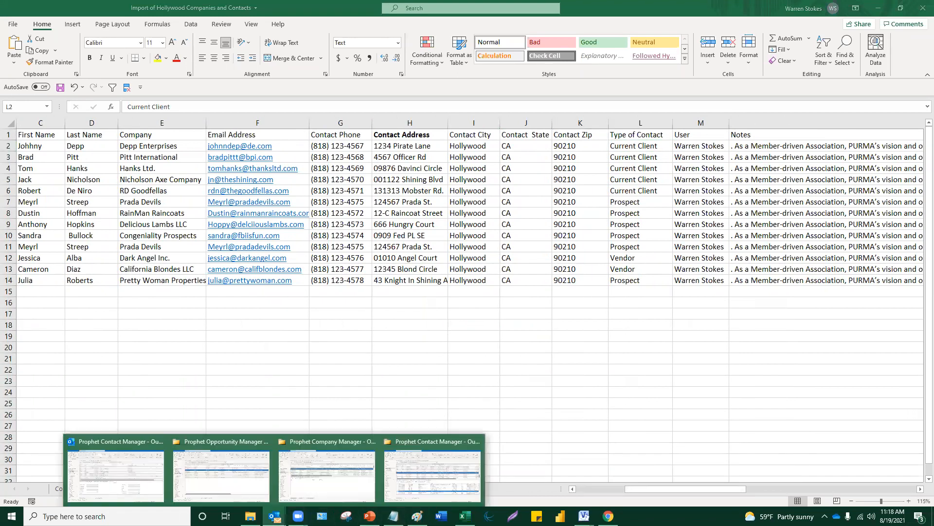
{"action": "left_click", "coordinate": [448, 489]}
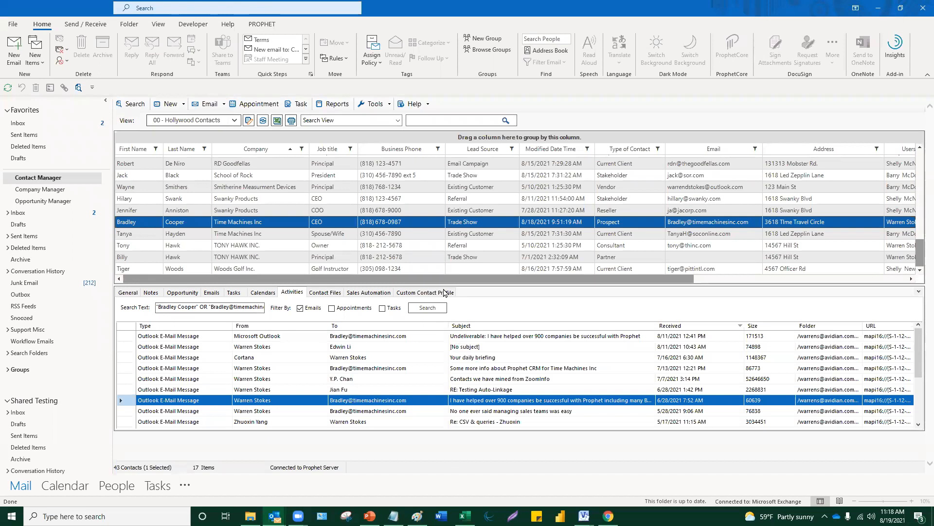
- Switch from Outlook back to the Hollywood import workbook's Contact sheet in Excel
{"action": "left_click", "coordinate": [444, 292]}
{"action": "mouse_move", "coordinate": [275, 515]}
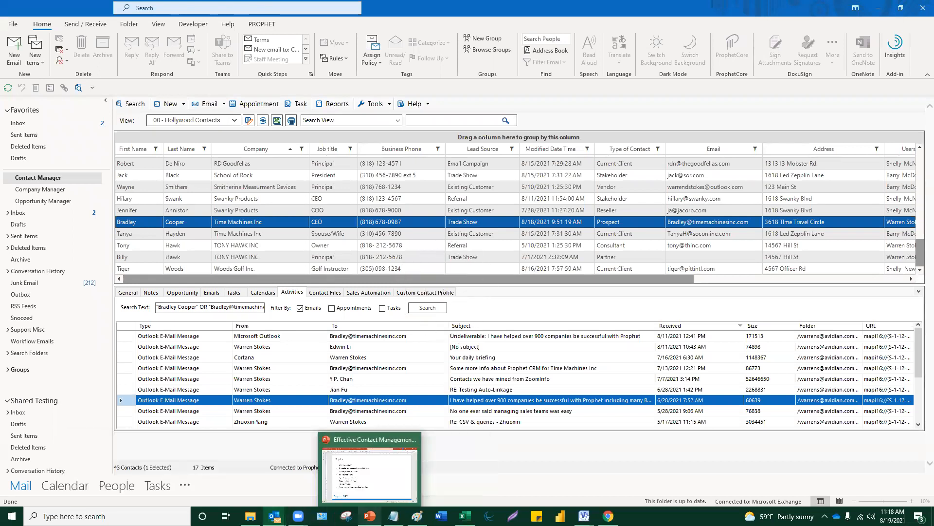
{"action": "mouse_move", "coordinate": [464, 516]}
{"action": "left_click", "coordinate": [467, 515]}
{"action": "left_click", "coordinate": [616, 323]}
{"action": "left_click", "coordinate": [639, 147]}
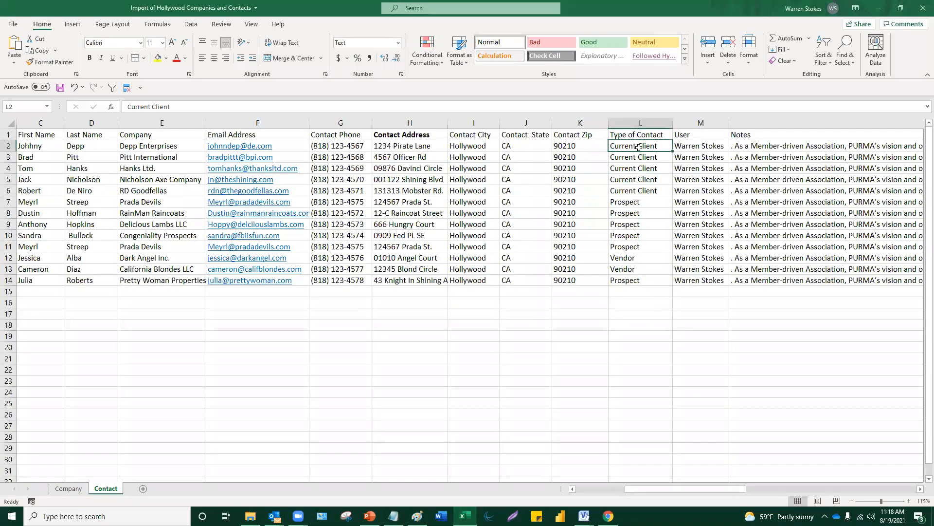
- Widen the User column (M) to about 19.86 so assigned user names fit
{"action": "left_click", "coordinate": [641, 201]}
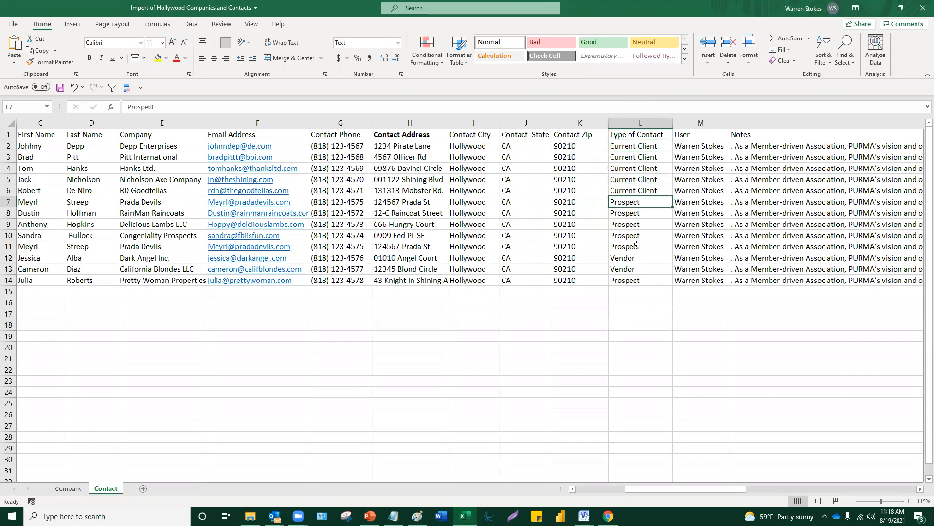
{"action": "left_click", "coordinate": [636, 310]}
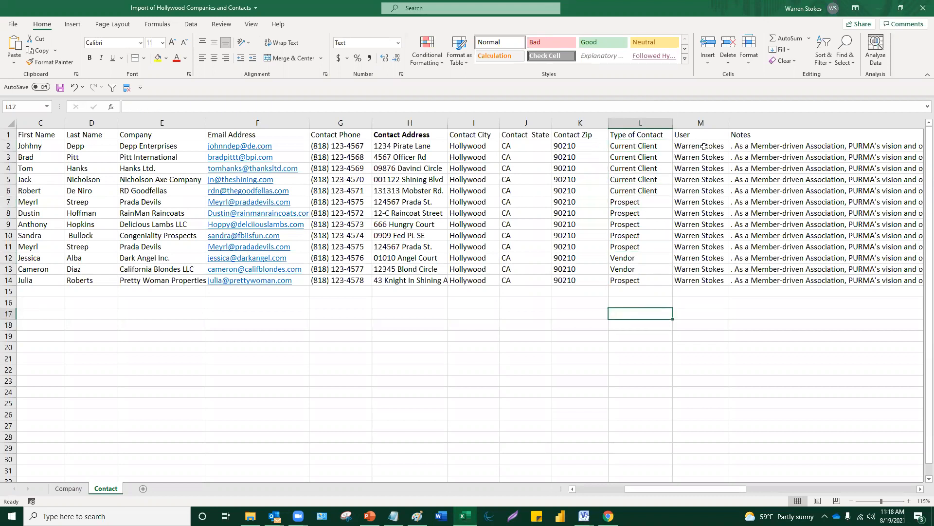
{"action": "left_click_drag", "start_coordinate": [729, 123], "coordinate": [755, 122]}
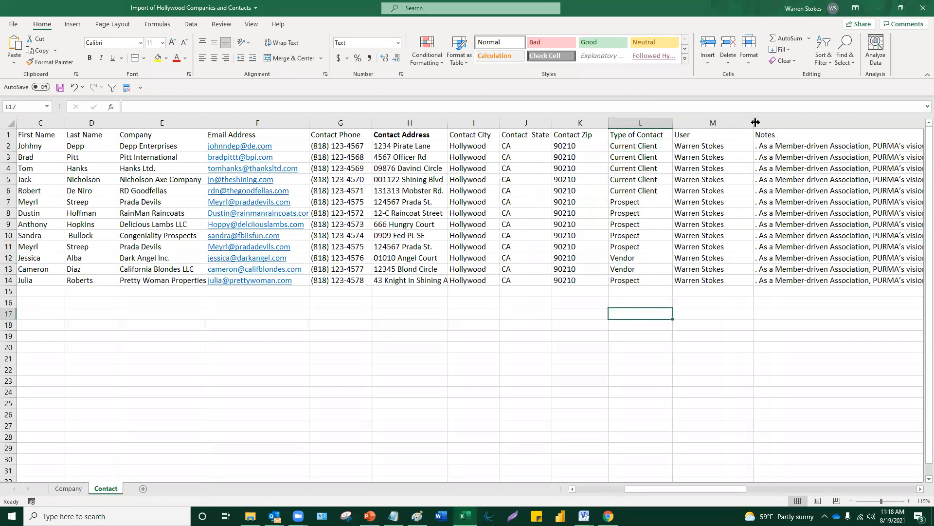
{"action": "left_click_drag", "start_coordinate": [701, 134], "coordinate": [709, 301]}
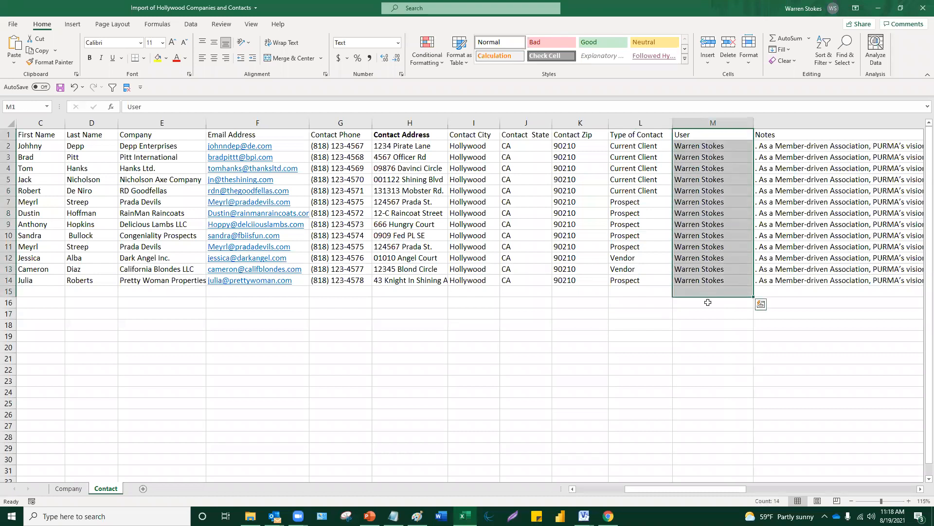
{"action": "left_click", "coordinate": [701, 336]}
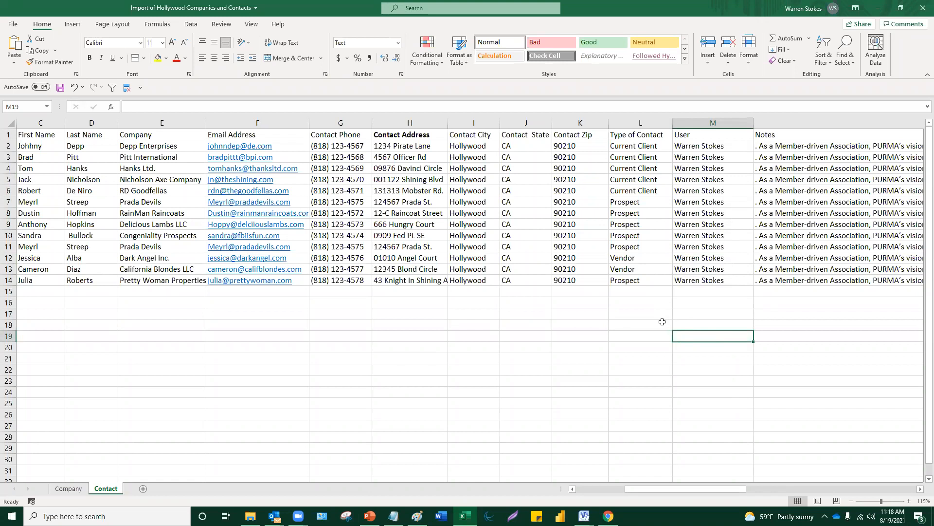
- Highlight the User entries and inspect the first contact's assigned user and Notes text
{"action": "left_click", "coordinate": [644, 325]}
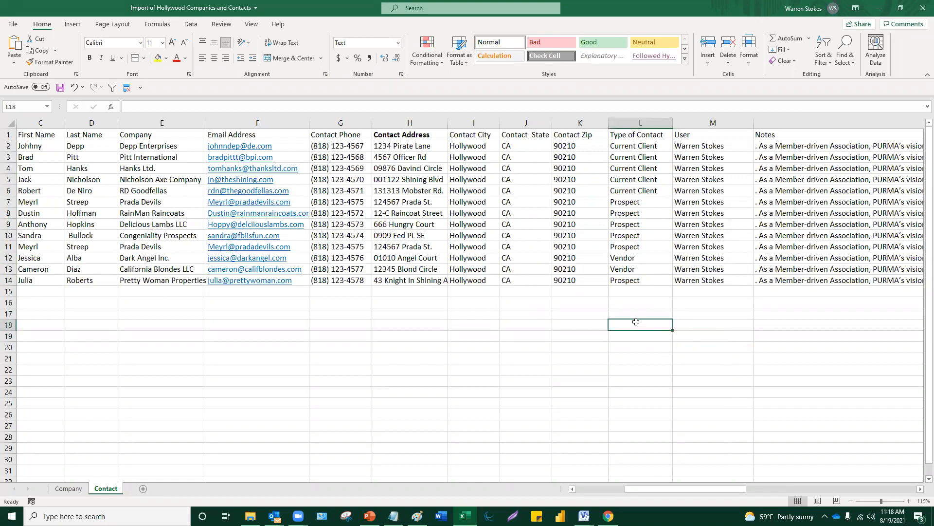
{"action": "left_click_drag", "start_coordinate": [705, 137], "coordinate": [703, 272]}
{"action": "left_click", "coordinate": [705, 325]}
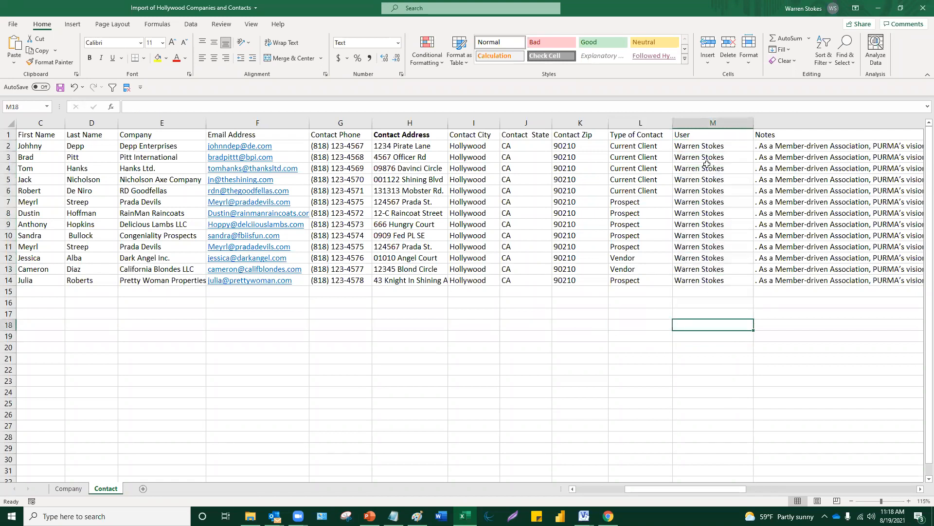
{"action": "left_click", "coordinate": [707, 148]}
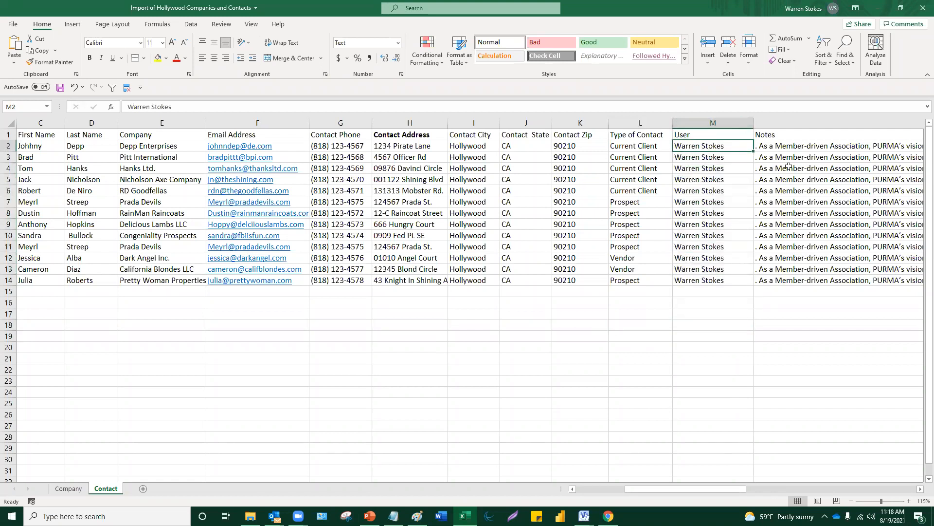
{"action": "left_click", "coordinate": [790, 143]}
{"action": "left_click_drag", "start_coordinate": [695, 491], "coordinate": [857, 489]}
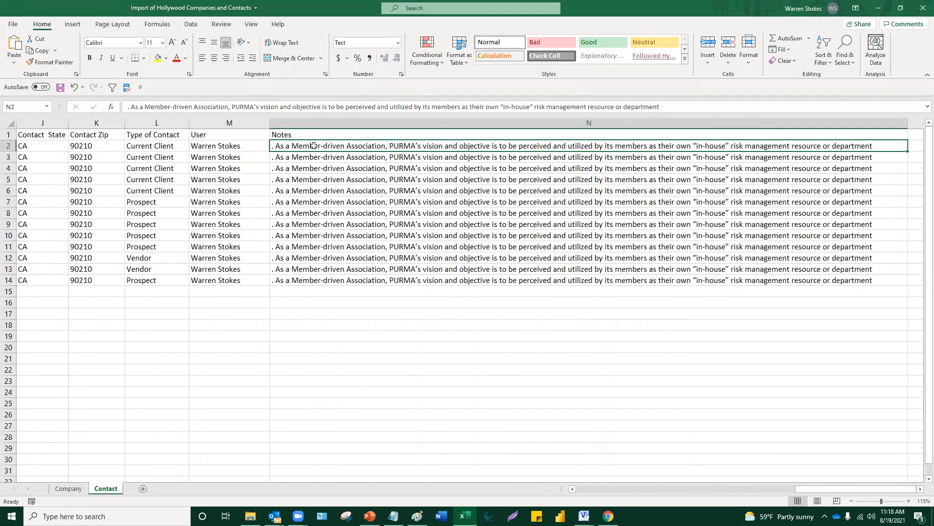
- Review the contact notes and the two External ID columns, then go to the Company sheet
{"action": "left_click_drag", "start_coordinate": [314, 145], "coordinate": [310, 282]}
{"action": "left_click", "coordinate": [308, 315]}
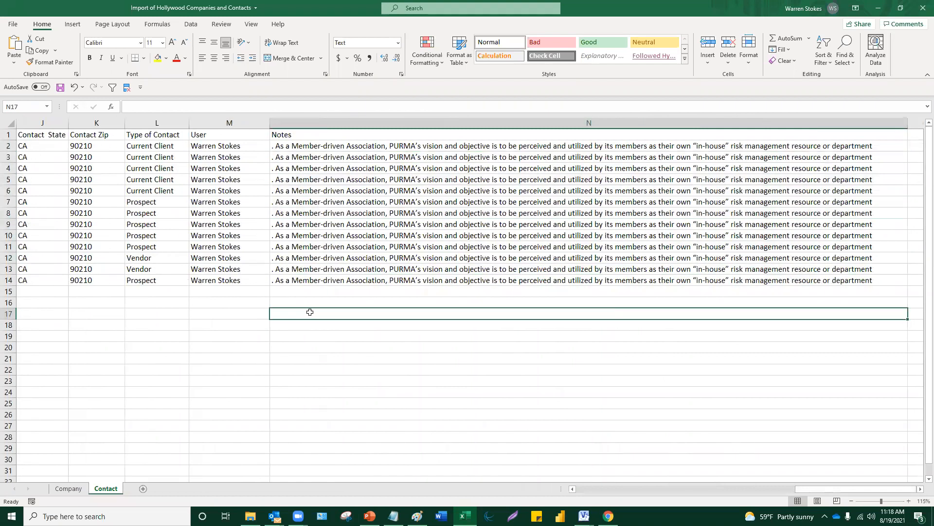
{"action": "key", "text": "Left"}
{"action": "key", "text": "Left"}
{"action": "key", "text": "Left"}
{"action": "key", "text": "Left"}
{"action": "key", "text": "Left"}
{"action": "key", "text": "Left"}
{"action": "key", "text": "Left"}
{"action": "key", "text": "Left"}
{"action": "key", "text": "Left"}
{"action": "key", "text": "Left"}
{"action": "key", "text": "Left"}
{"action": "key", "text": "Left"}
{"action": "key", "text": "Left"}
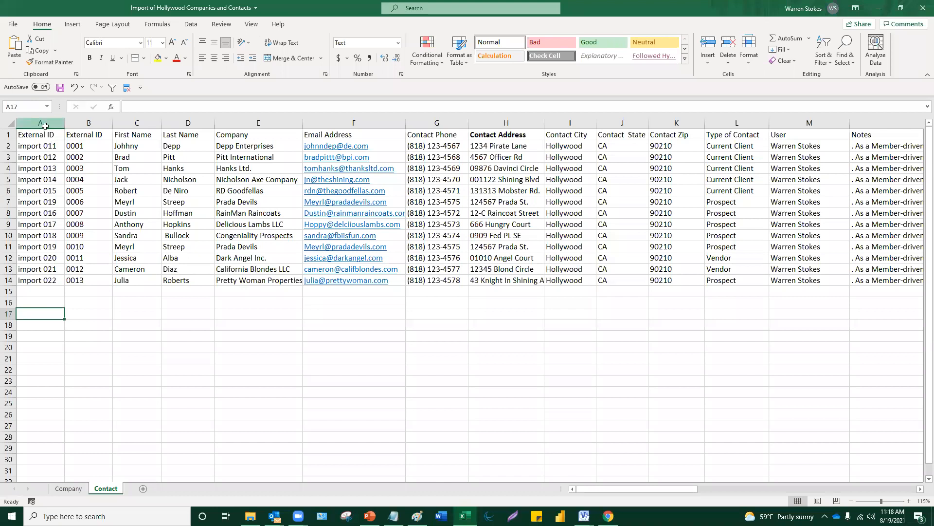
{"action": "left_click_drag", "start_coordinate": [43, 123], "coordinate": [82, 130]}
{"action": "left_click", "coordinate": [185, 322]}
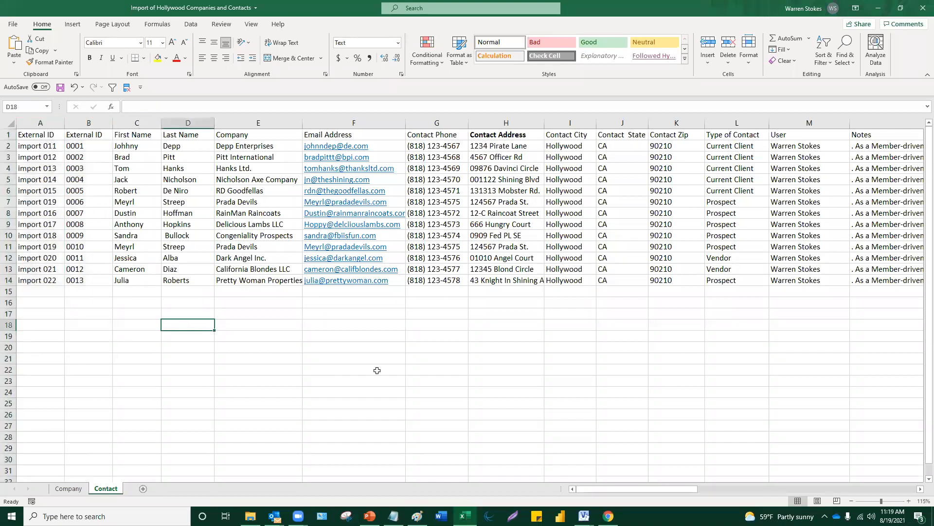
{"action": "left_click", "coordinate": [68, 488]}
- Review the Company Name, Industry and Type of Company columns, then close the workbook without saving
{"action": "left_click", "coordinate": [114, 338]}
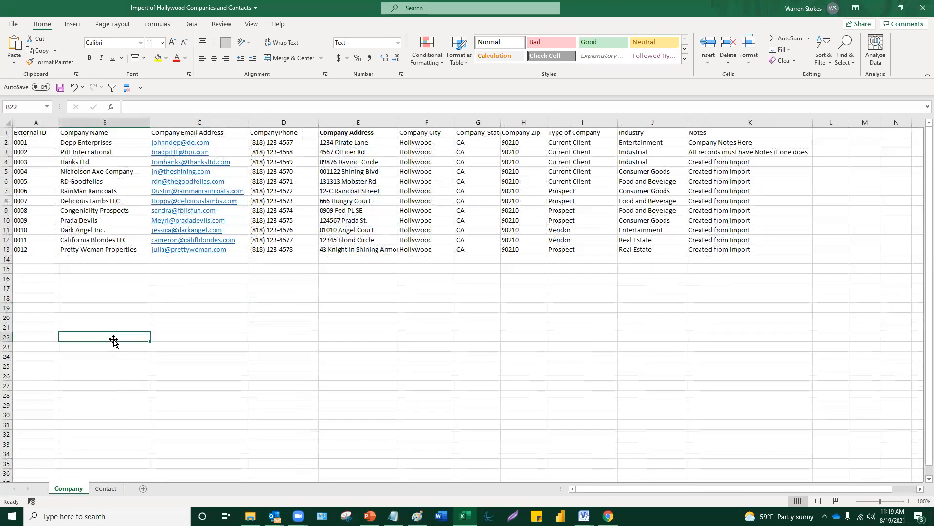
{"action": "left_click", "coordinate": [99, 119]}
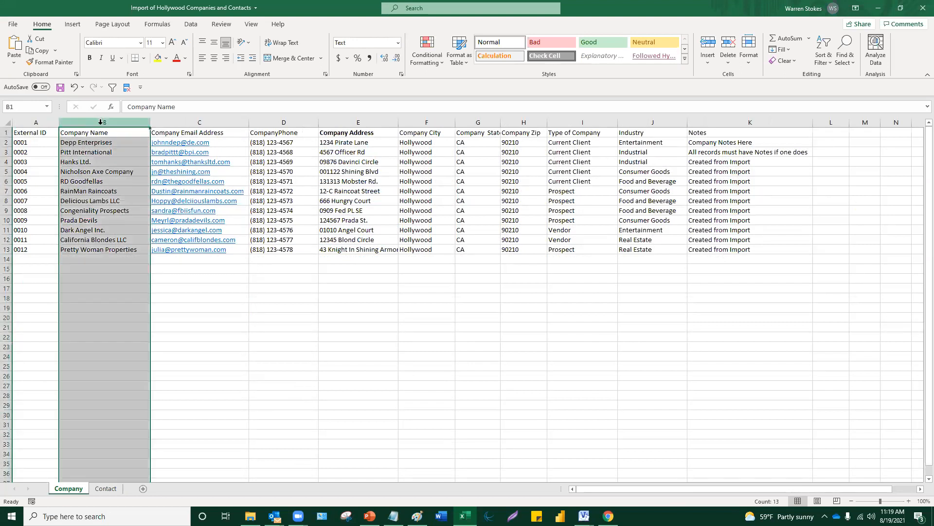
{"action": "left_click", "coordinate": [184, 282]}
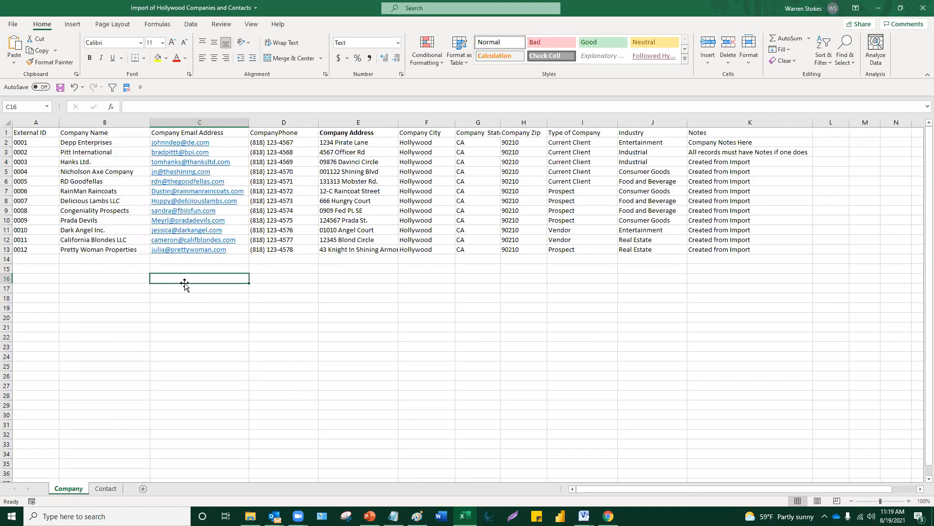
{"action": "left_click_drag", "start_coordinate": [635, 131], "coordinate": [648, 250]}
{"action": "left_click", "coordinate": [655, 297]}
{"action": "left_click_drag", "start_coordinate": [567, 148], "coordinate": [561, 246]}
{"action": "left_click", "coordinate": [555, 290]}
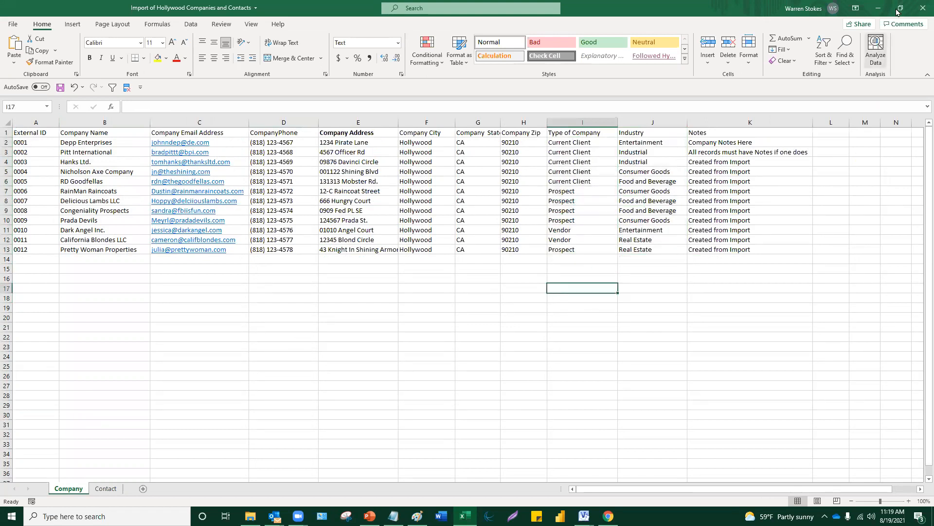
{"action": "left_click", "coordinate": [923, 7]}
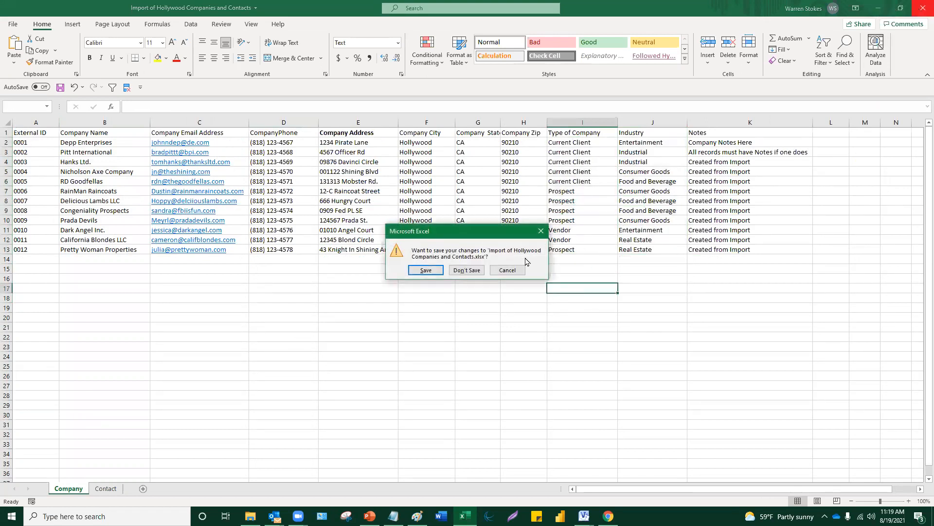
{"action": "left_click", "coordinate": [479, 272]}
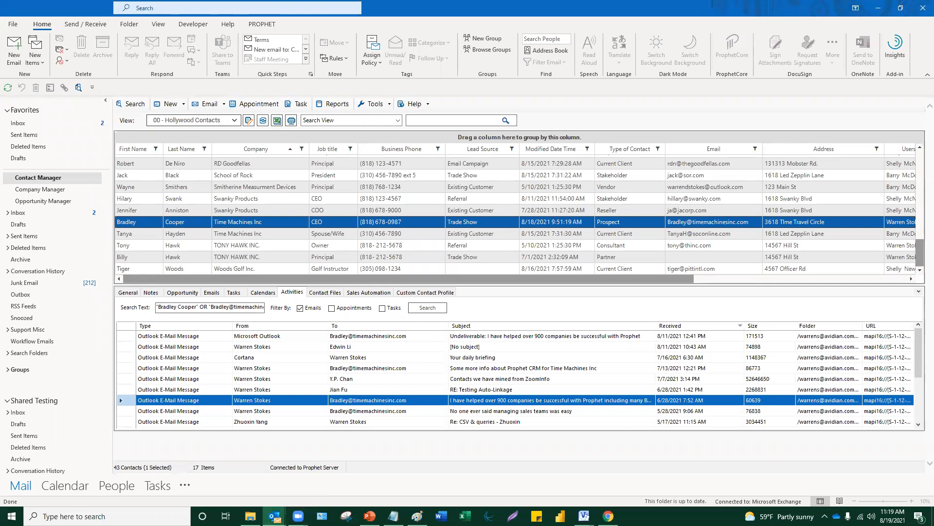
- Bring the Effective Contact Management presentation forward, showing its Topics slide
{"action": "mouse_move", "coordinate": [275, 515]}
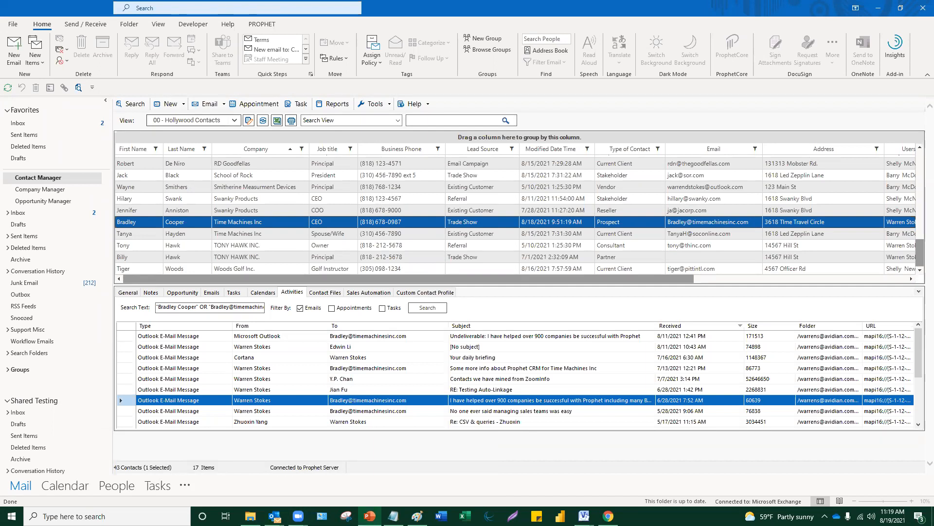
{"action": "left_click", "coordinate": [370, 516]}
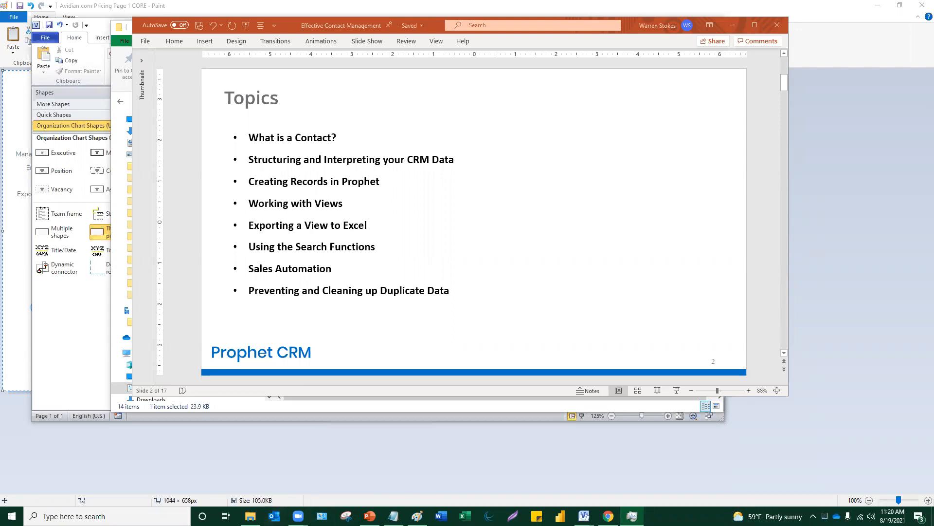
- Dismiss Outlook's Prophet Sales Automation reminder and open the Prophet Contact Manager
{"action": "left_click", "coordinate": [274, 516]}
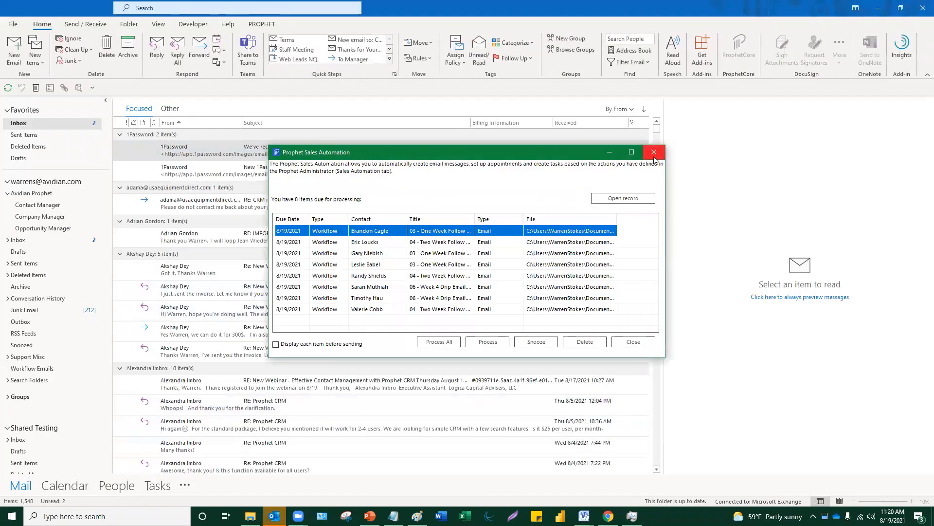
{"action": "left_click", "coordinate": [654, 152]}
{"action": "left_click", "coordinate": [52, 207]}
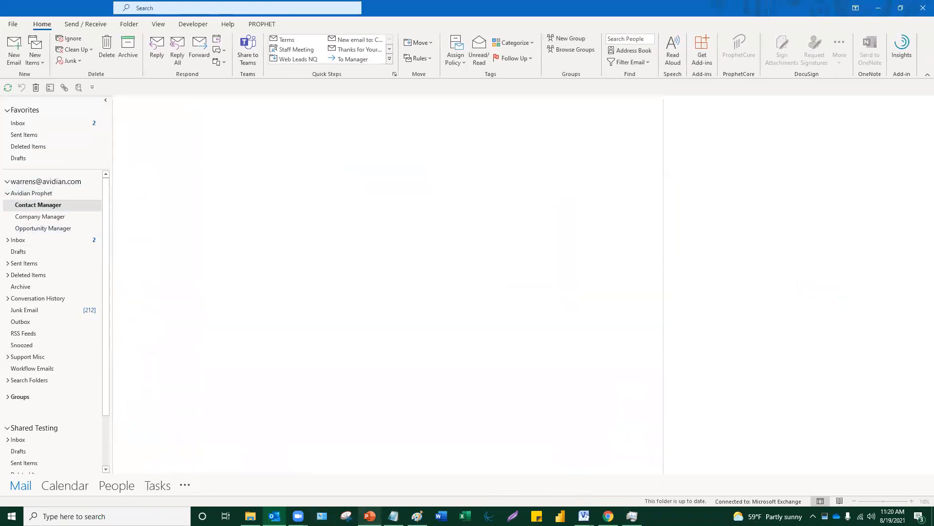
- Maximize the PowerPoint presentation, then bring the Prophet Contact Manager back in front
{"action": "left_click", "coordinate": [370, 516]}
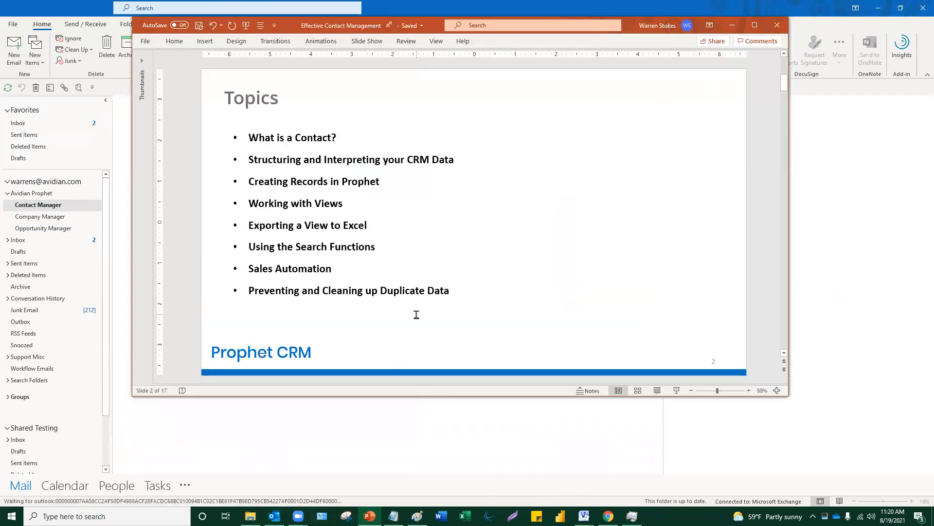
{"action": "scroll", "coordinate": [416, 316], "scroll_direction": "up", "scroll_amount": 1}
{"action": "left_click", "coordinate": [755, 26]}
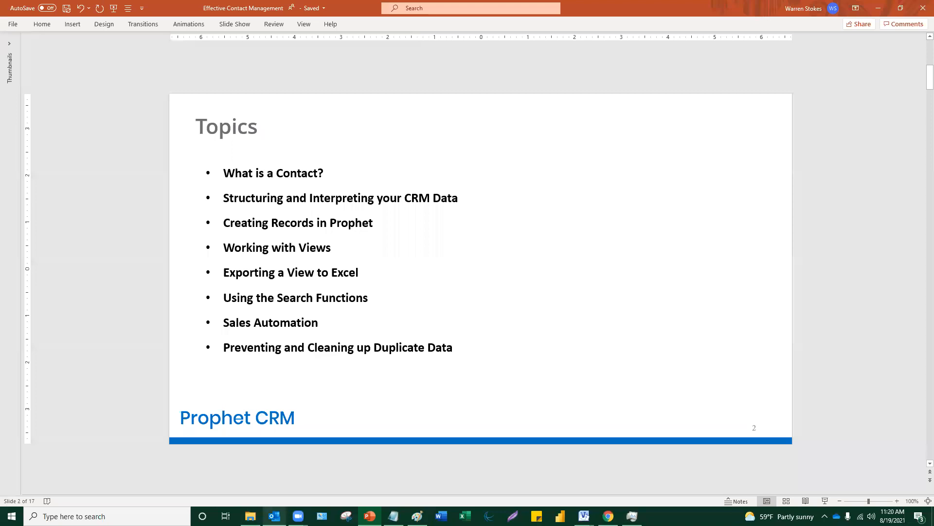
{"action": "mouse_move", "coordinate": [274, 515]}
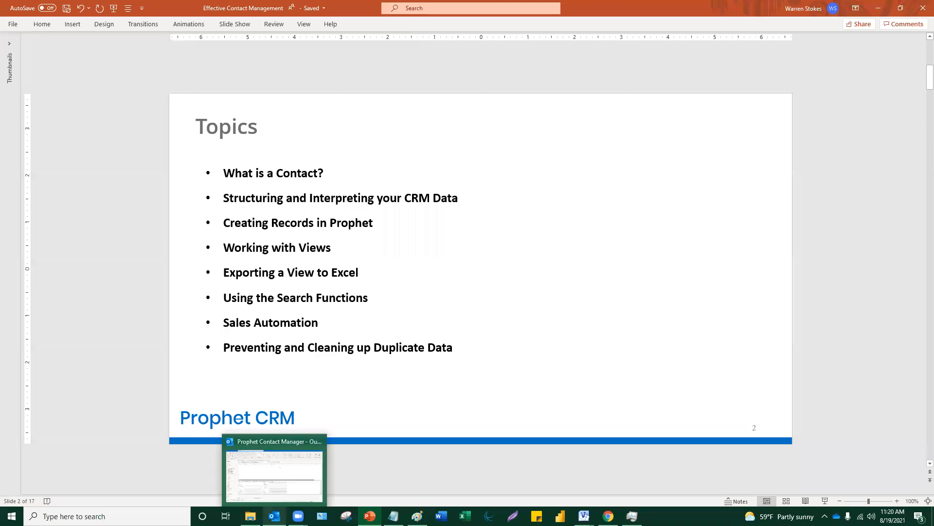
{"action": "left_click", "coordinate": [286, 495]}
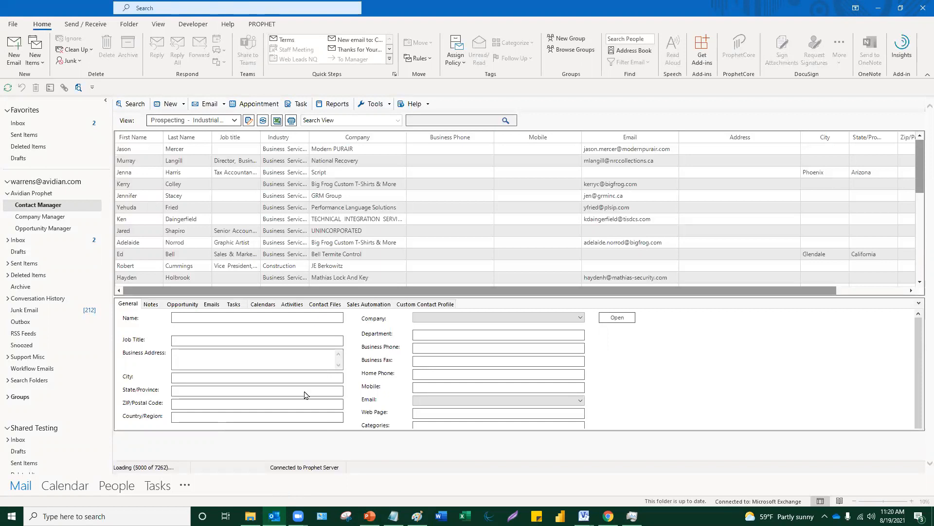
{"action": "left_click", "coordinate": [389, 105]}
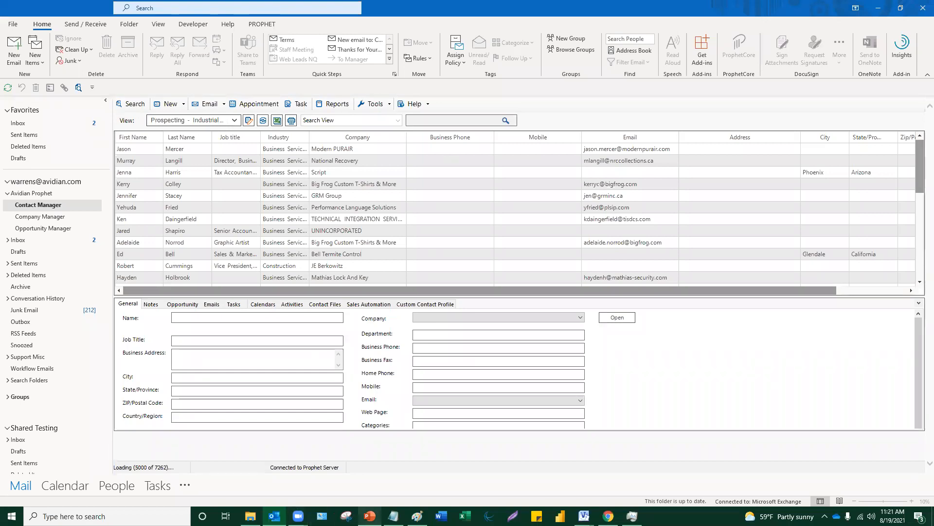
{"action": "left_click", "coordinate": [370, 516]}
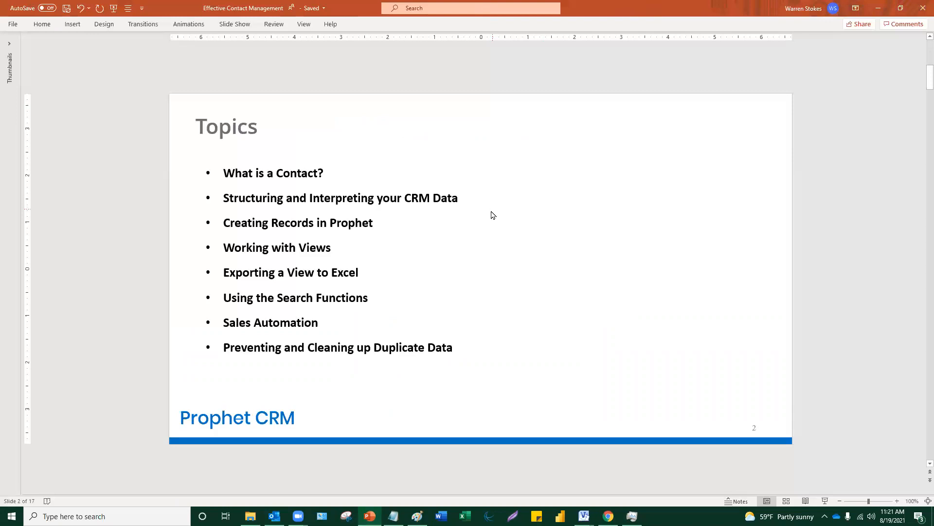
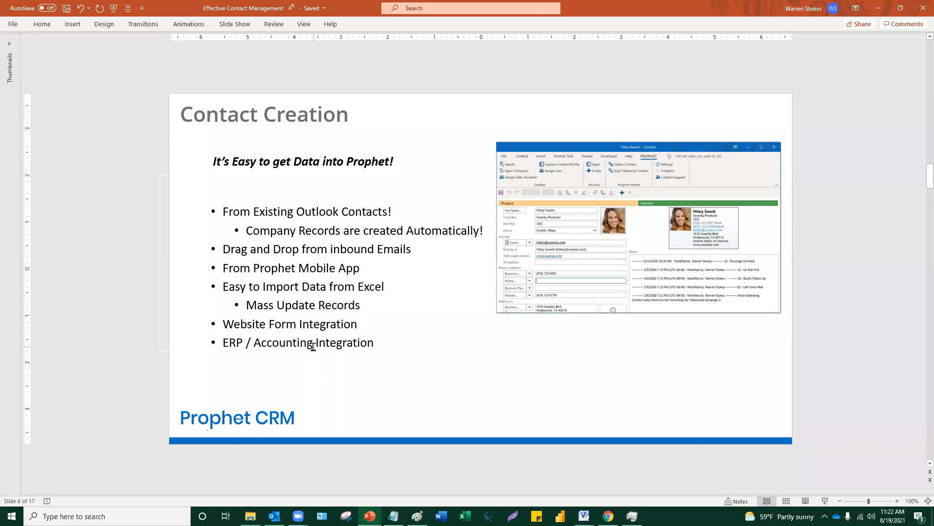
- Minimize the Contact Creation presentation to reveal Outlook's Prophet Contact Manager
{"action": "left_click", "coordinate": [878, 9]}
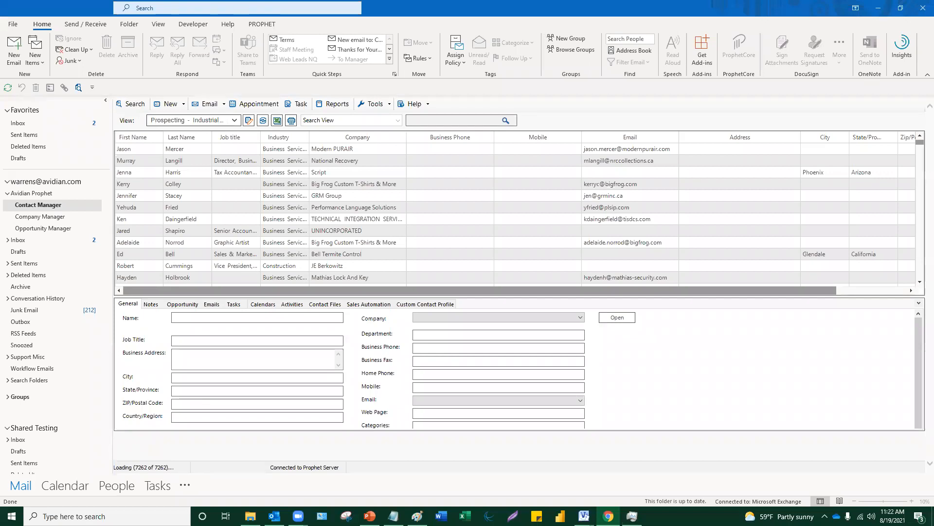
- Switch to the browser and away again, then bring Outlook's Inbox to the front
{"action": "left_click", "coordinate": [609, 516]}
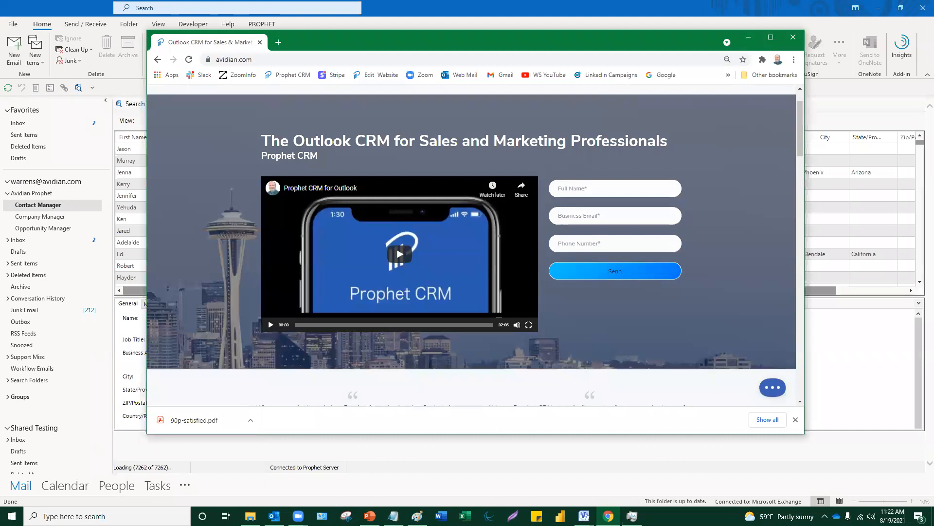
{"action": "key", "text": "alt+Tab"}
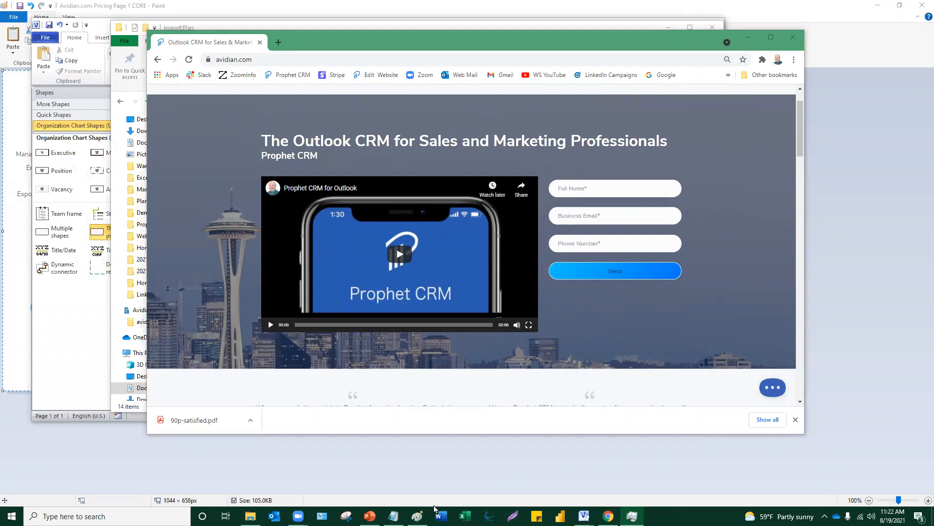
{"action": "left_click", "coordinate": [274, 516]}
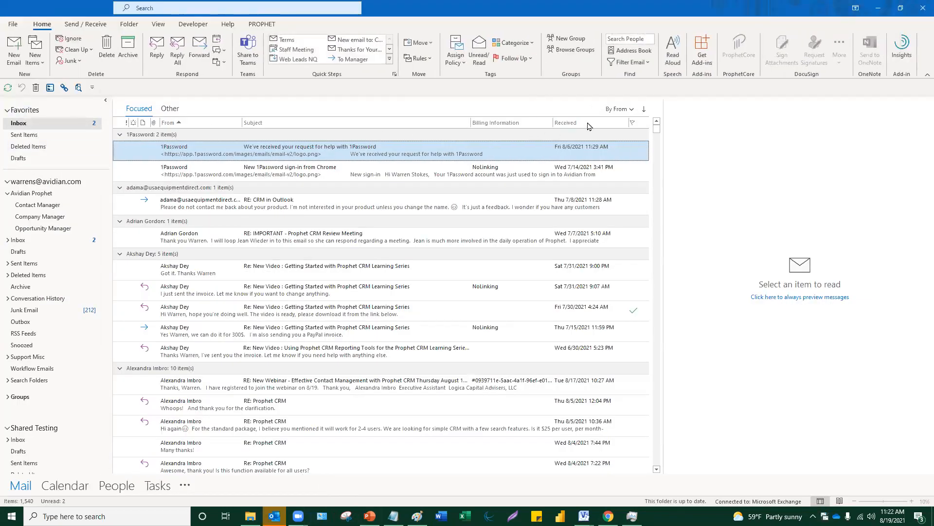
- Group the inbox by sender and drag the Prophet Enterprise quote request onto Prophet as a new contact
{"action": "left_click", "coordinate": [564, 123]}
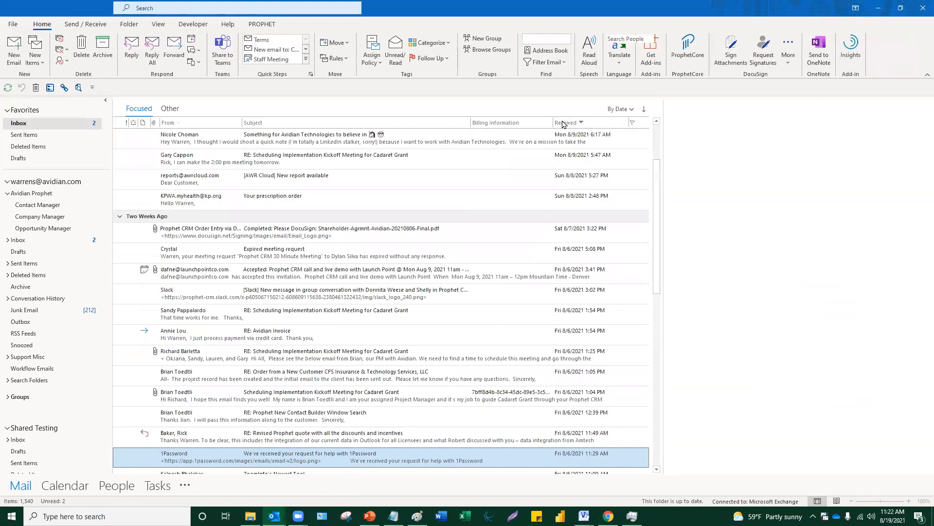
{"action": "left_click", "coordinate": [563, 123]}
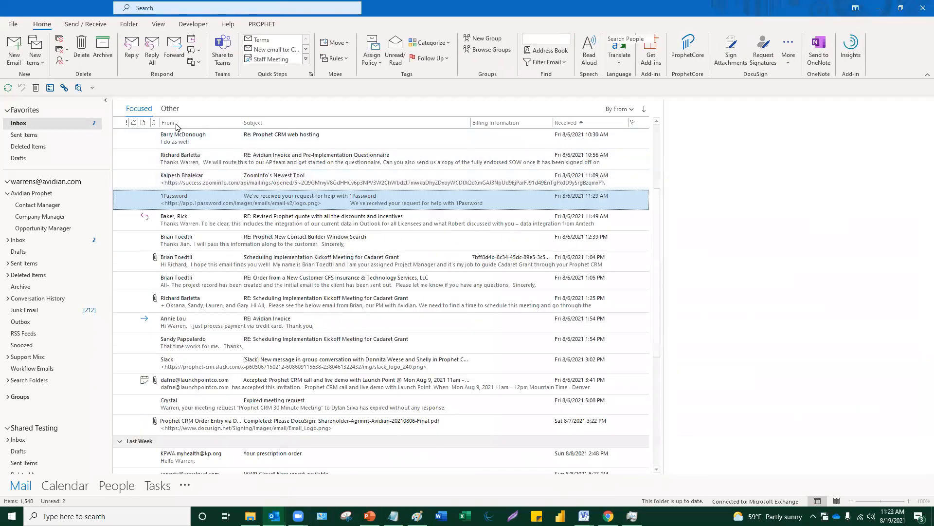
{"action": "left_click", "coordinate": [176, 122]}
{"action": "scroll", "coordinate": [199, 155], "scroll_direction": "down", "scroll_amount": 1}
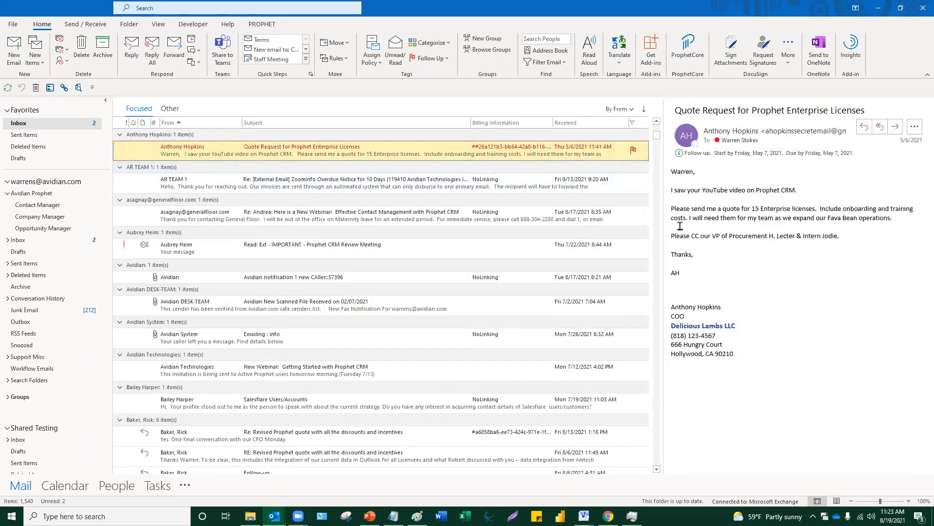
{"action": "left_click_drag", "start_coordinate": [193, 153], "coordinate": [129, 494]}
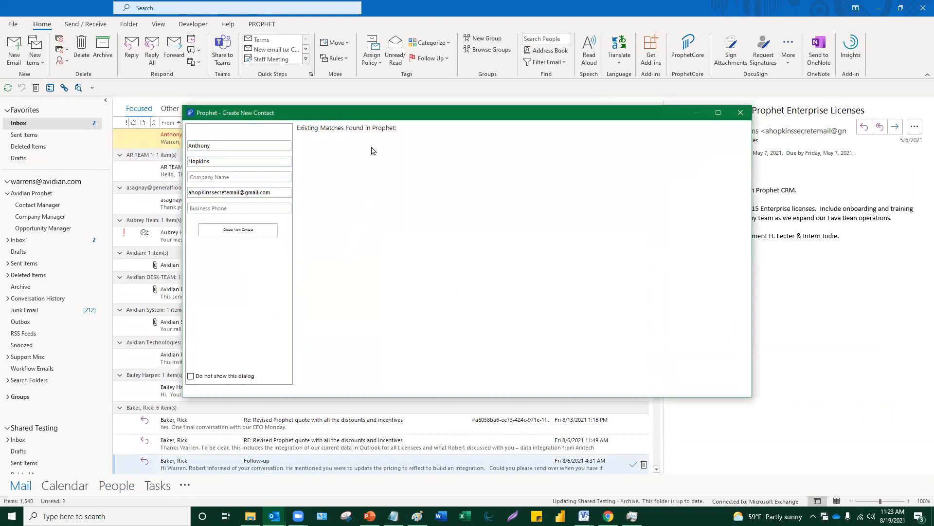
- Review the existing matching contact, close it without saving, and choose Create New Contact anyway
{"action": "left_click", "coordinate": [388, 178]}
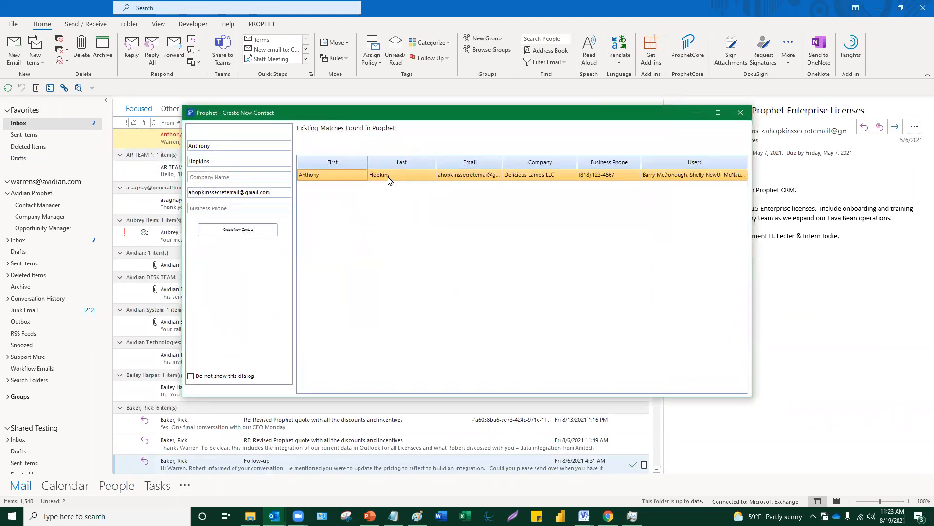
{"action": "left_click", "coordinate": [389, 180]}
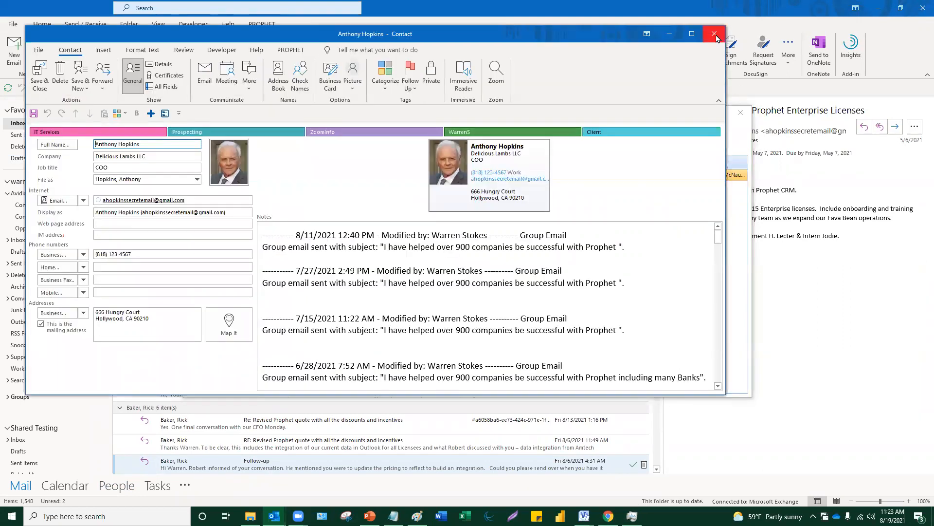
{"action": "left_click", "coordinate": [715, 35]}
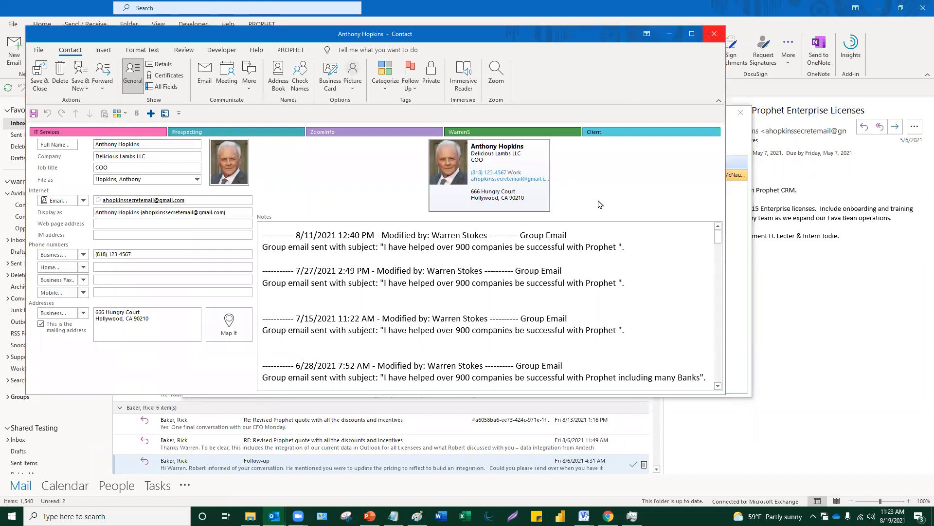
{"action": "left_click", "coordinate": [466, 286]}
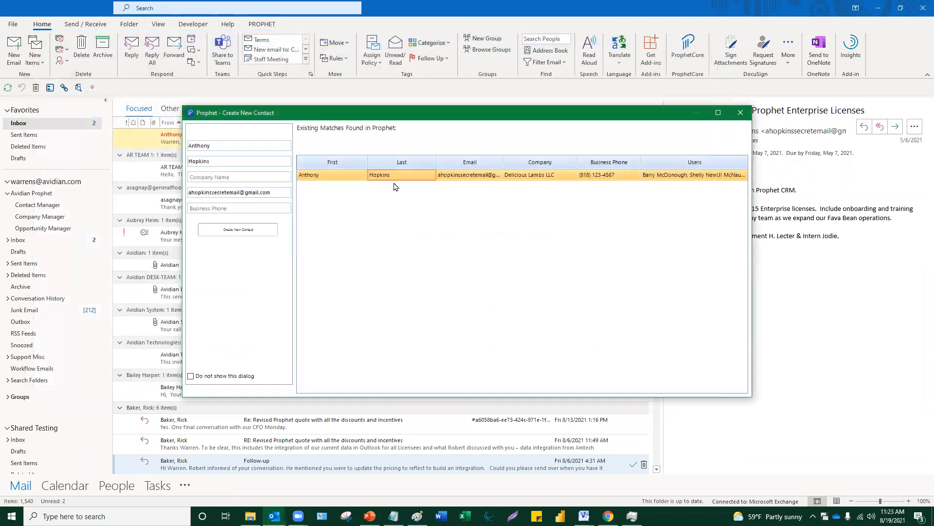
{"action": "left_click", "coordinate": [257, 229]}
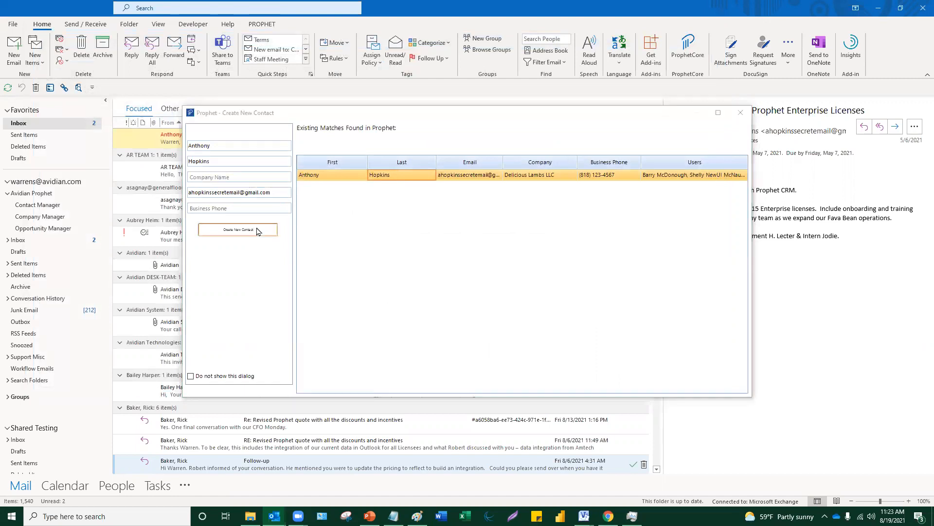
{"action": "key", "text": "ctrl"}
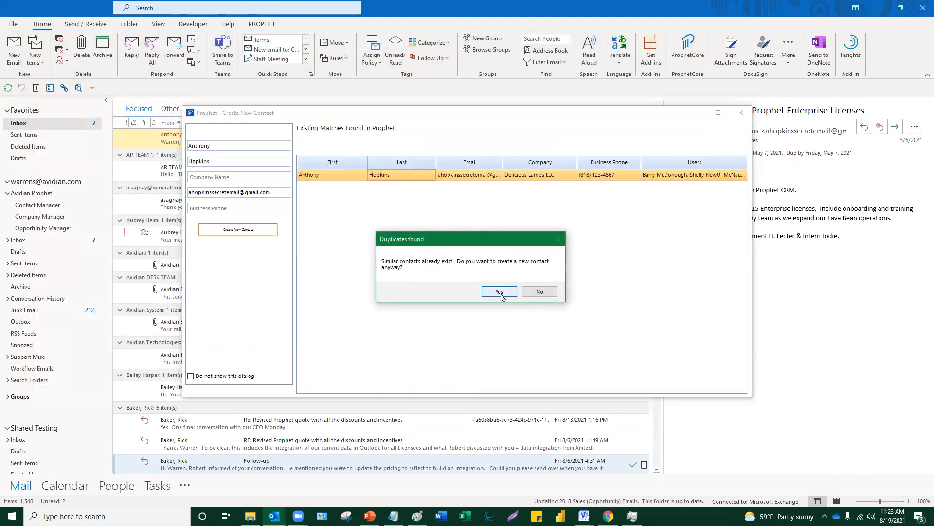
- Confirm creating the contact and drag the two address lines from Notes into the business address
{"action": "left_click", "coordinate": [501, 295]}
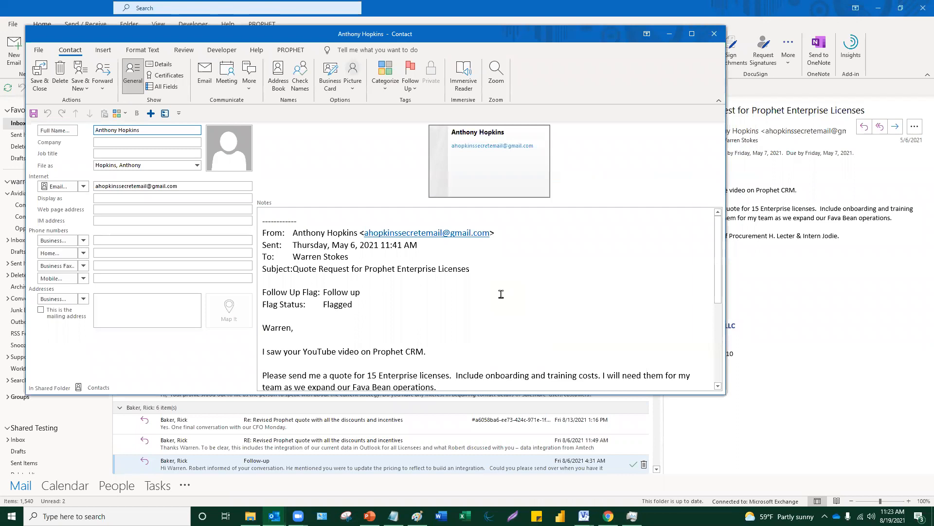
{"action": "scroll", "coordinate": [500, 290], "scroll_direction": "down", "scroll_amount": 2}
{"action": "scroll", "coordinate": [499, 292], "scroll_direction": "up", "scroll_amount": 2}
{"action": "scroll", "coordinate": [344, 306], "scroll_direction": "down", "scroll_amount": 3}
{"action": "scroll", "coordinate": [343, 310], "scroll_direction": "down", "scroll_amount": 1}
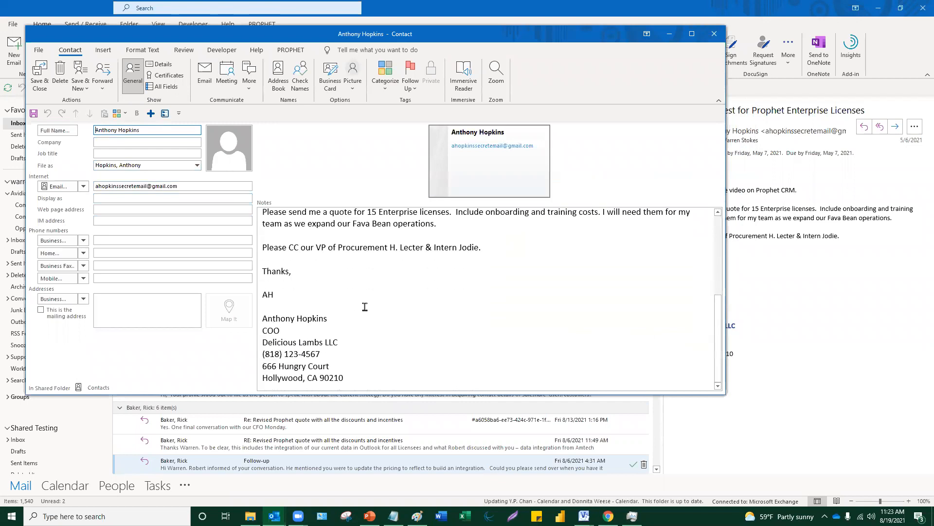
{"action": "left_click_drag", "start_coordinate": [352, 378], "coordinate": [263, 364]}
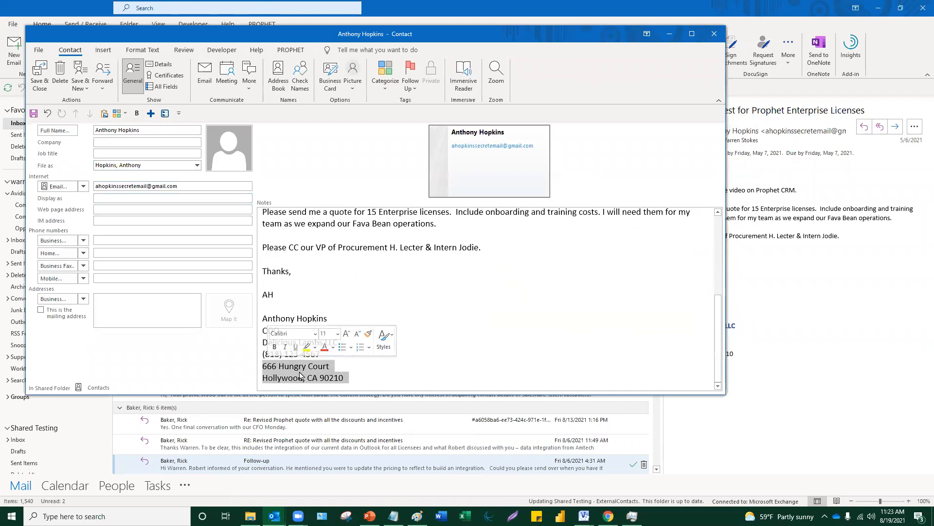
{"action": "left_click_drag", "start_coordinate": [299, 375], "coordinate": [146, 308]}
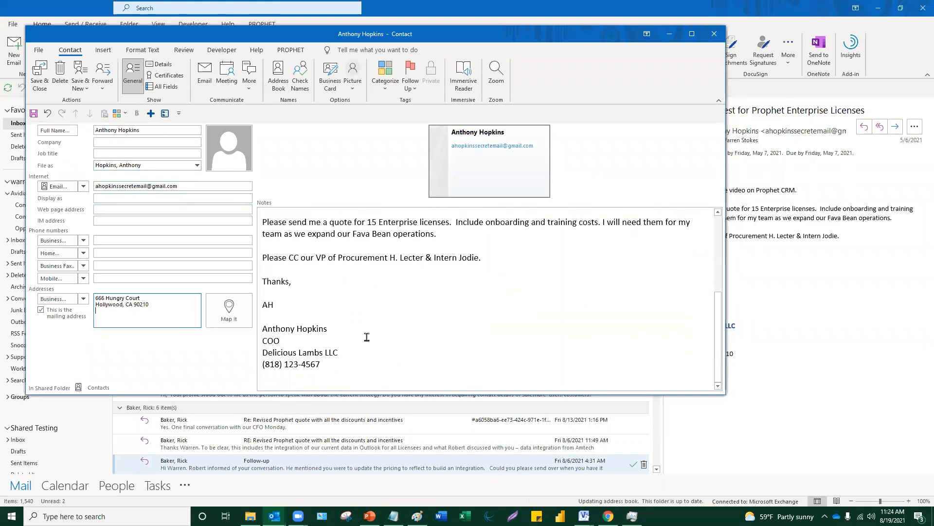
- Move the phone number and Delicious Lambs LLC into their fields, then close the contact unsaved
{"action": "left_click_drag", "start_coordinate": [254, 358], "coordinate": [253, 368]}
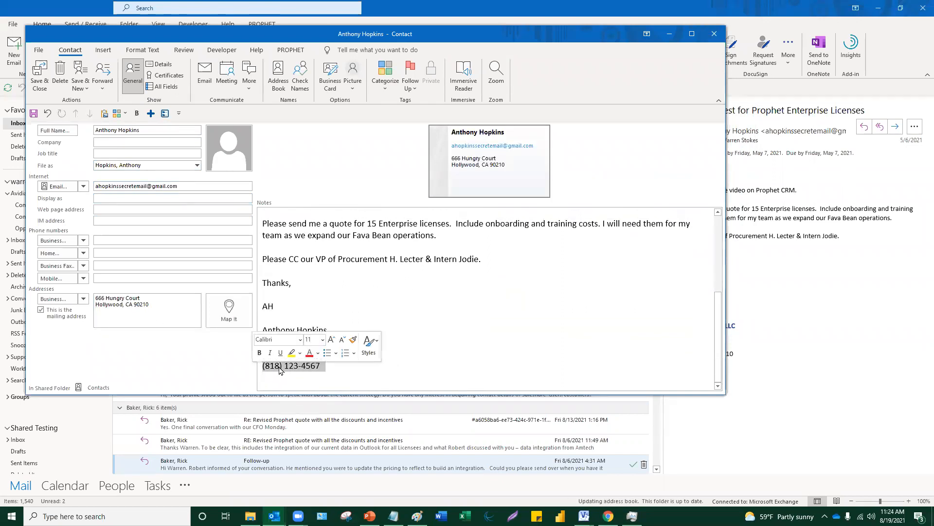
{"action": "left_click", "coordinate": [124, 241]}
{"action": "left_click_drag", "start_coordinate": [124, 241], "coordinate": [124, 241]}
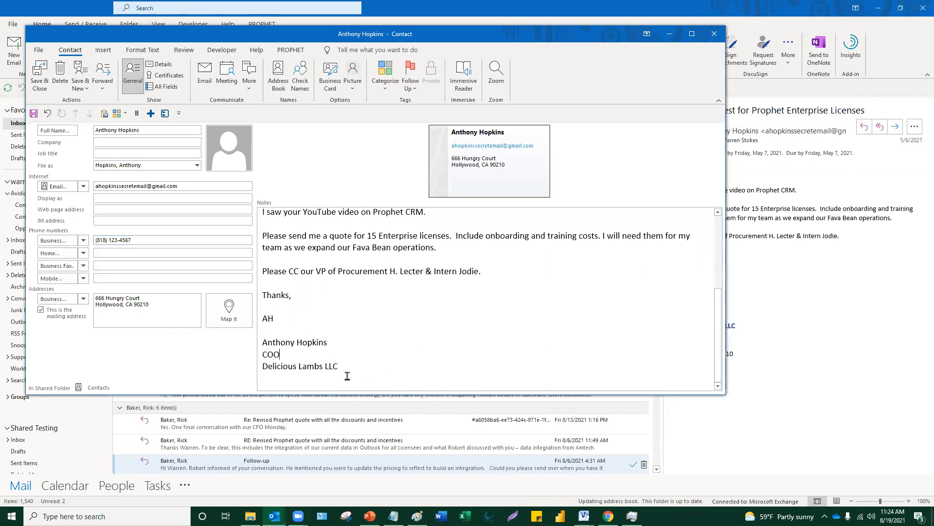
{"action": "left_click", "coordinate": [258, 366]}
{"action": "left_click_drag", "start_coordinate": [273, 371], "coordinate": [109, 142]}
{"action": "scroll", "coordinate": [418, 306], "scroll_direction": "up", "scroll_amount": 4}
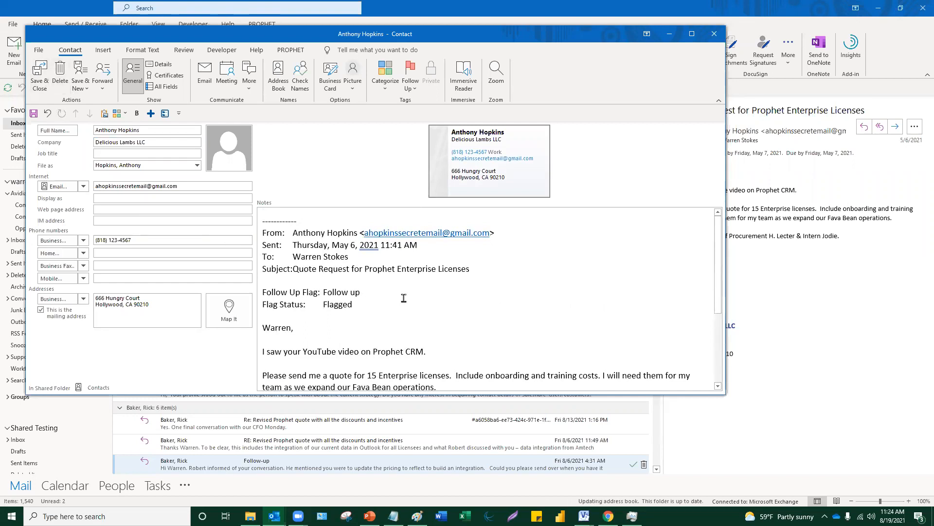
{"action": "left_click", "coordinate": [714, 35]}
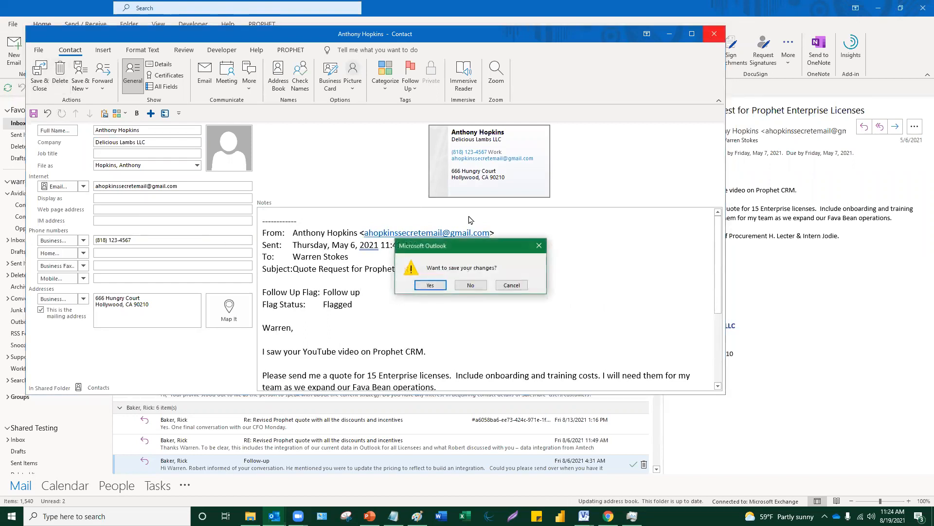
{"action": "left_click", "coordinate": [460, 285]}
{"action": "scroll", "coordinate": [407, 316], "scroll_direction": "up", "scroll_amount": 4}
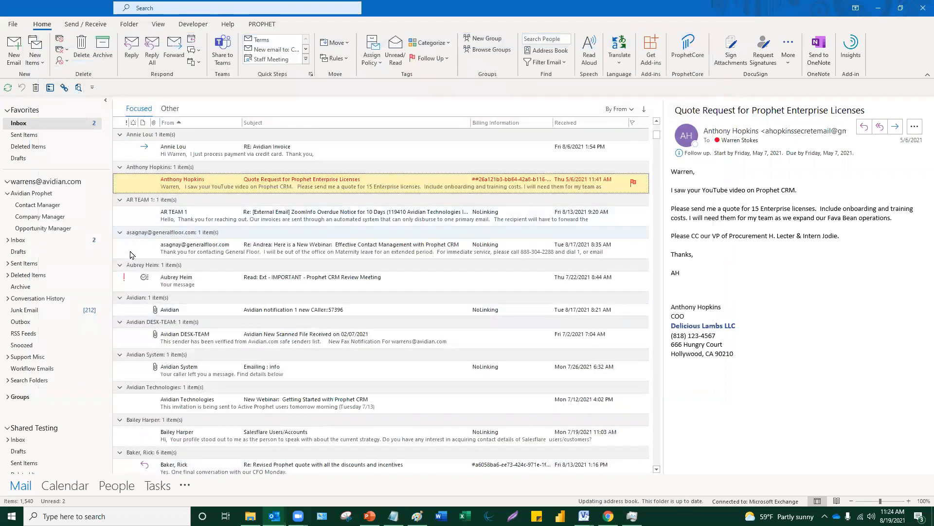
- Open Prophet's Opportunity Manager and dismiss the repeated Telerik chart error messages
{"action": "left_click", "coordinate": [52, 229]}
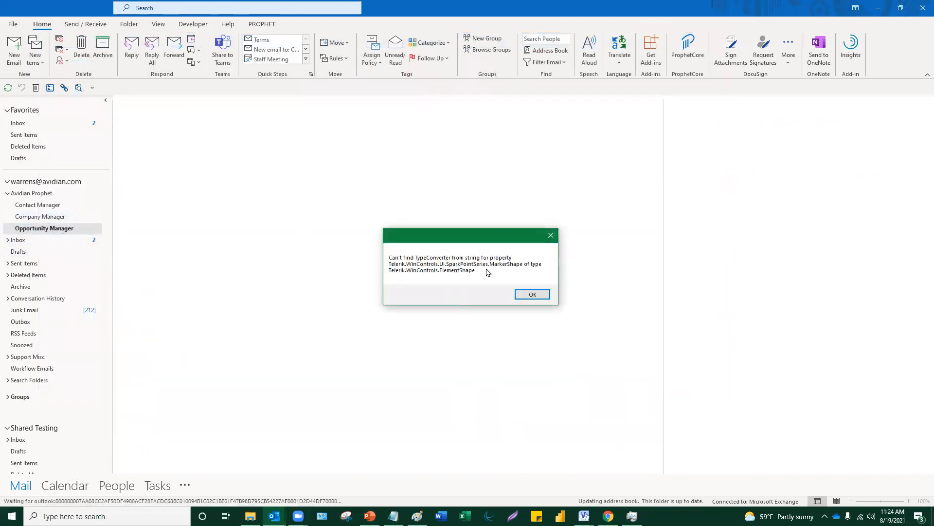
{"action": "left_click", "coordinate": [532, 298]}
{"action": "left_click", "coordinate": [533, 297]}
{"action": "left_click", "coordinate": [534, 297]}
{"action": "left_click", "coordinate": [25, 120]}
{"action": "left_click", "coordinate": [533, 294]}
{"action": "left_click", "coordinate": [532, 293]}
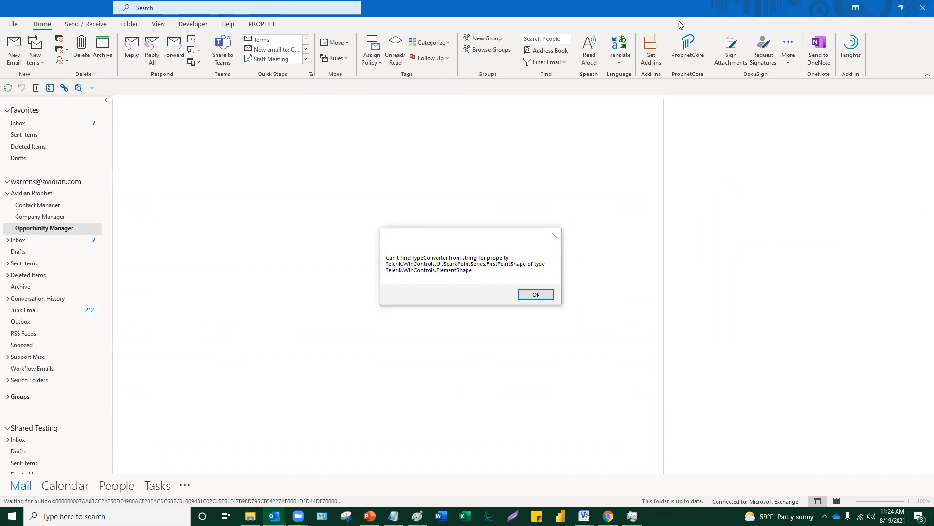
{"action": "left_click", "coordinate": [535, 295]}
{"action": "left_click", "coordinate": [536, 294]}
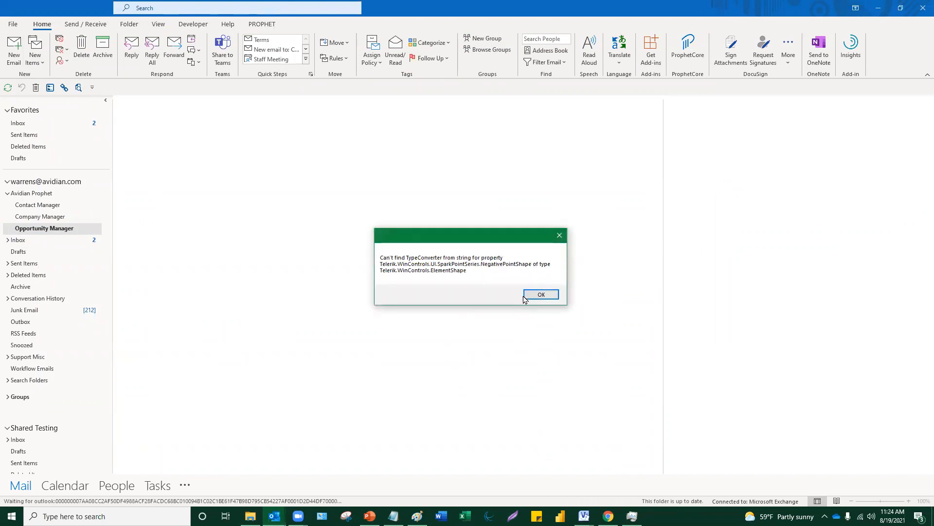
{"action": "left_click", "coordinate": [532, 294]}
- Return from the presentation to the Opportunity Manager's 01 - Closing This Month view of ten opportunities
{"action": "left_click", "coordinate": [370, 516]}
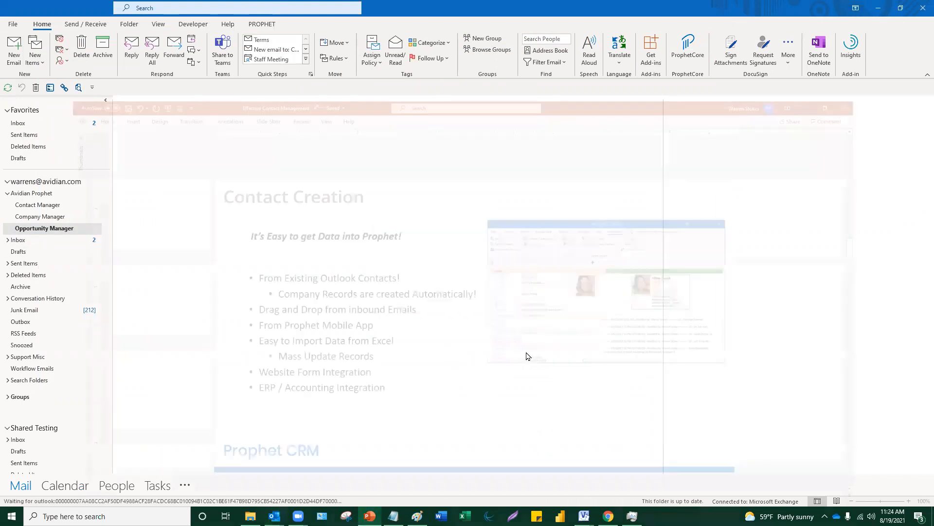
{"action": "mouse_move", "coordinate": [275, 515]}
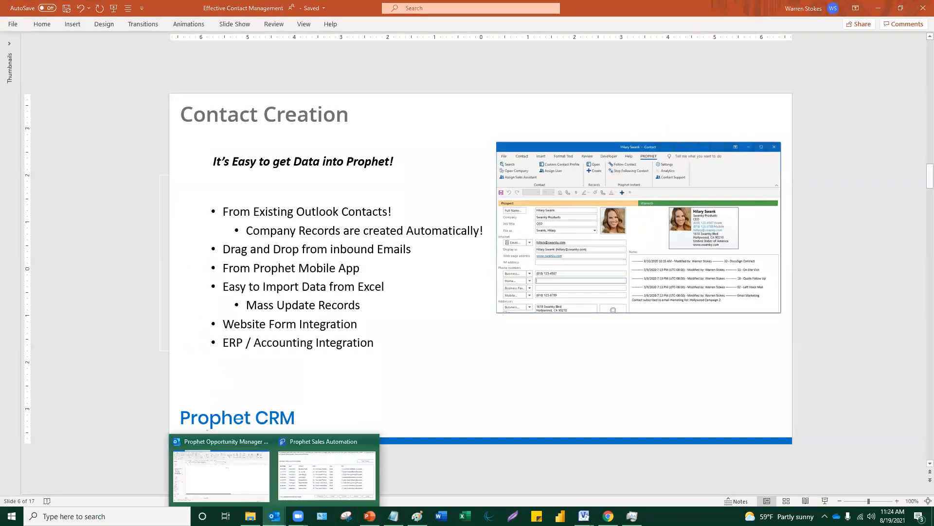
{"action": "left_click", "coordinate": [309, 480]}
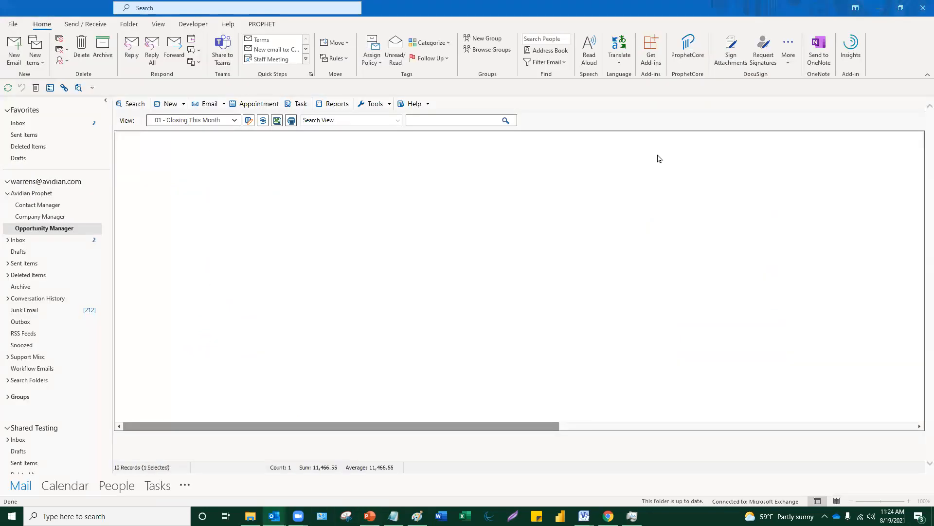
{"action": "left_click", "coordinate": [183, 106]}
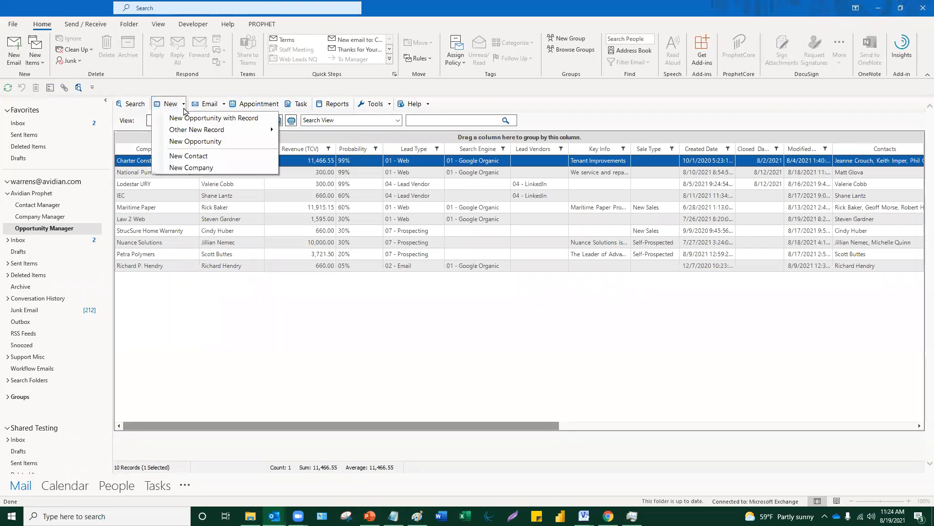
- Start a new contact and enter a test first and last name to check matching
{"action": "left_click", "coordinate": [207, 158]}
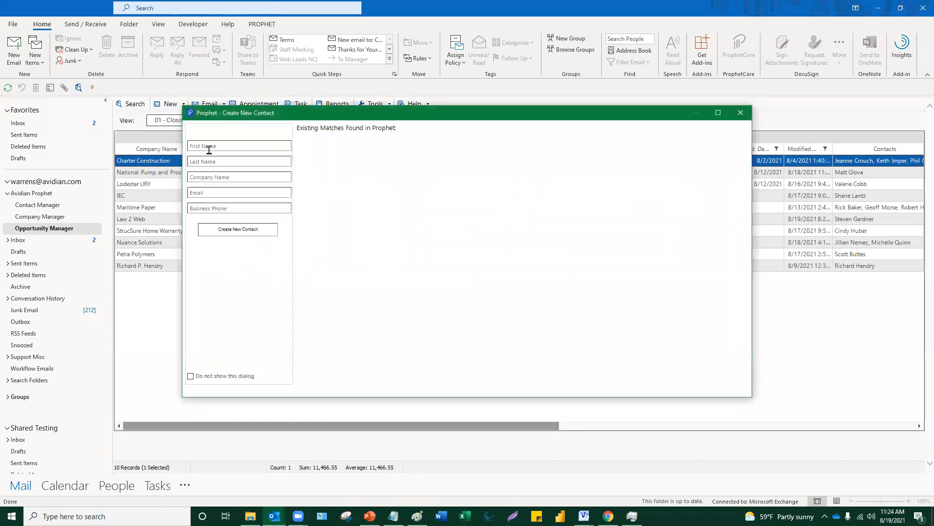
{"action": "left_click", "coordinate": [236, 181]}
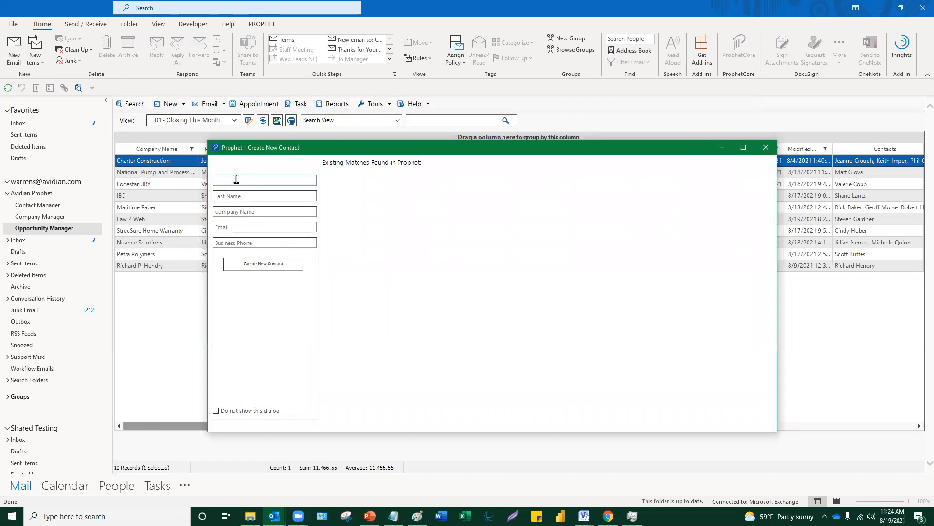
{"action": "type", "text": "Anthony"}
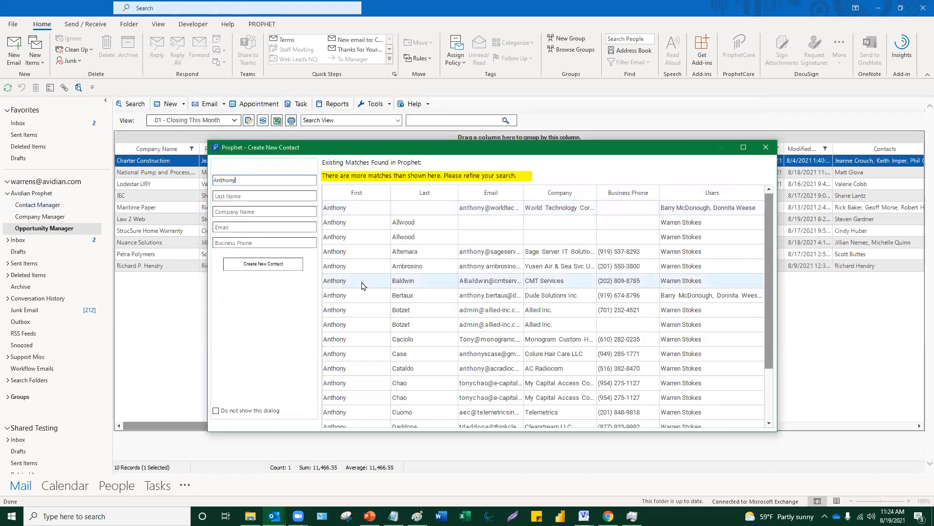
{"action": "left_click", "coordinate": [235, 196]}
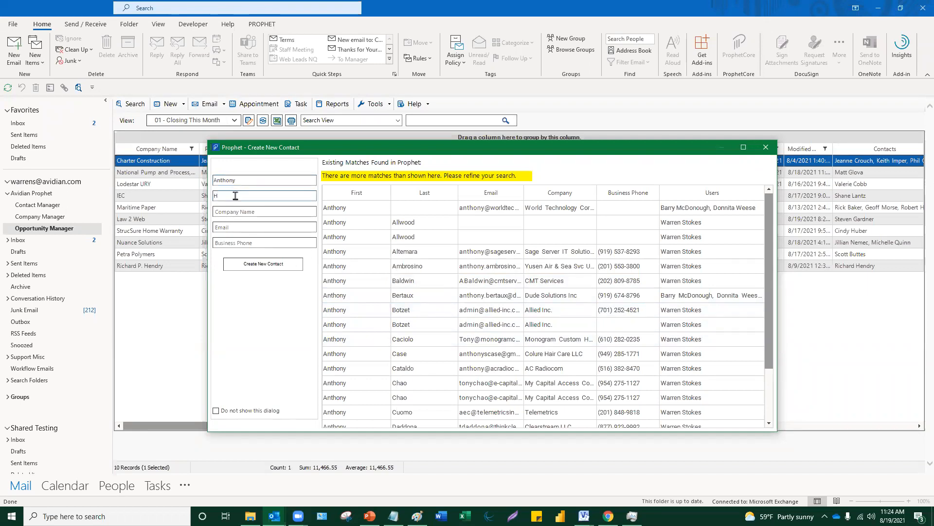
{"action": "type", "text": "Hopkins"}
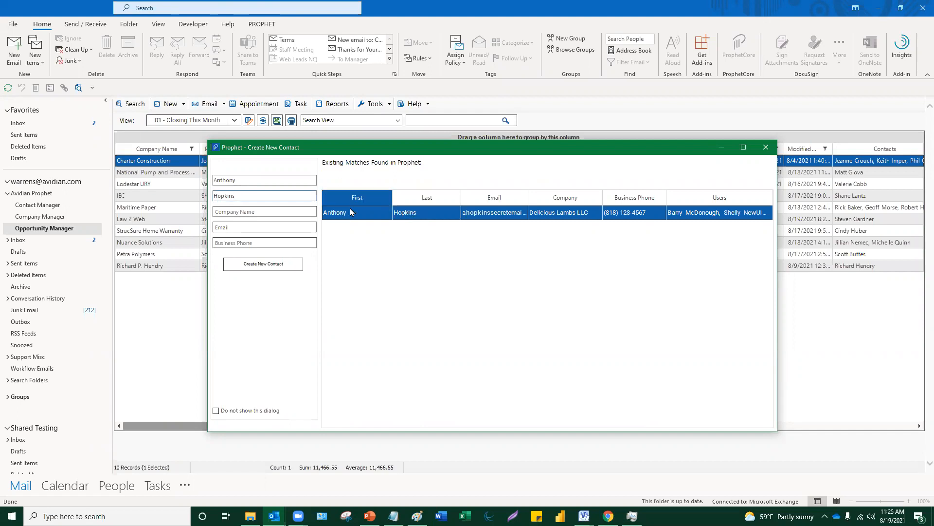
- Clear both names and type 'Delici' as Company Name, matching one Delicious Lambs LLC contact
{"action": "left_click_drag", "start_coordinate": [244, 197], "coordinate": [194, 197]}
{"action": "key", "text": "BackSpace"}
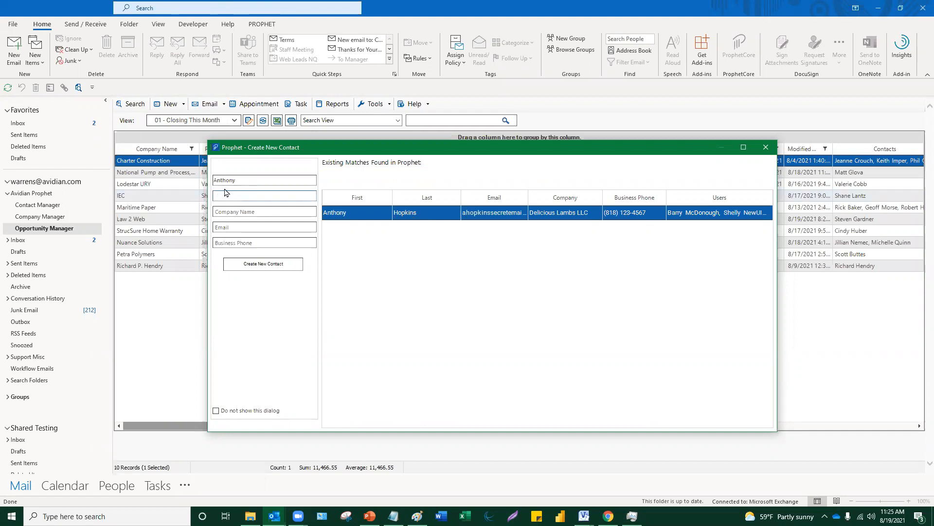
{"action": "left_click_drag", "start_coordinate": [252, 183], "coordinate": [192, 179]}
{"action": "key", "text": "BackSpace"}
{"action": "key", "text": "Tab"}
{"action": "key", "text": "Tab"}
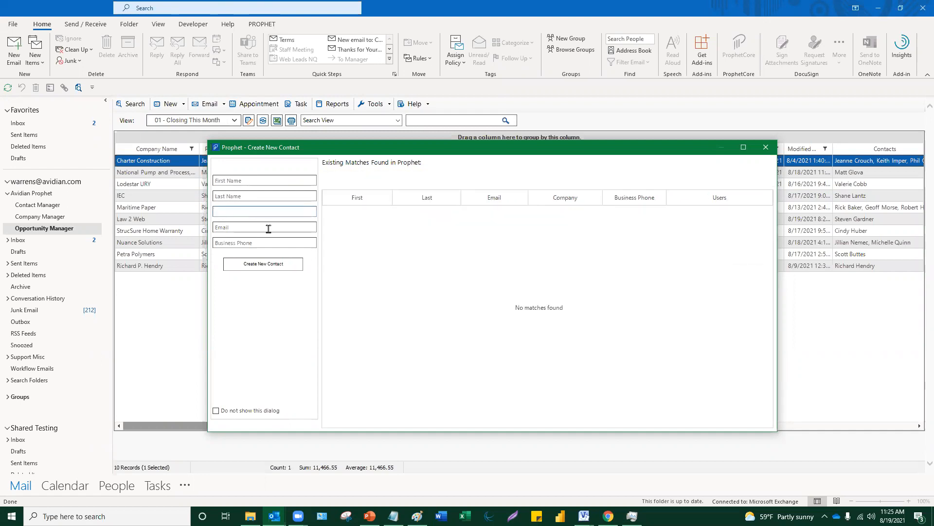
{"action": "type", "text": "Delici"}
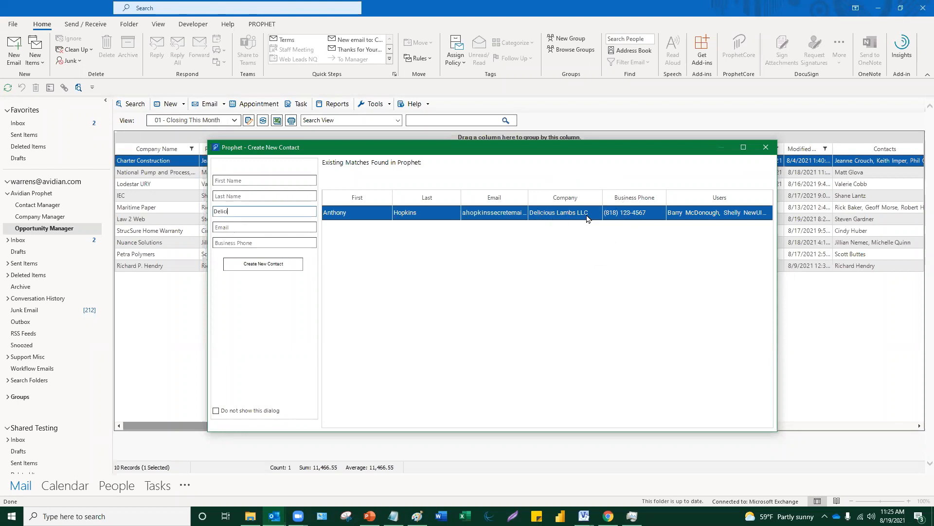
- Open the matched Delicious Lambs LLC contact and start a new Contact from the Same Company
{"action": "double_click", "coordinate": [557, 217]}
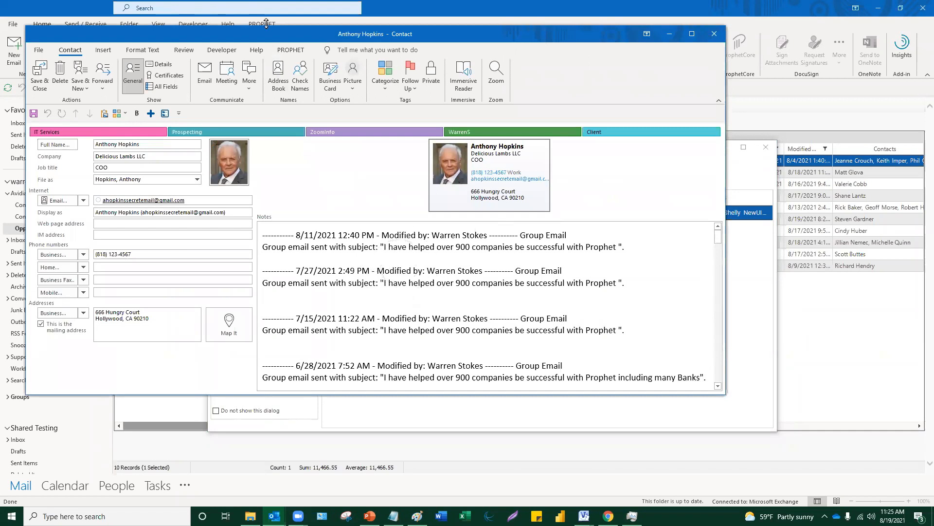
{"action": "left_click_drag", "start_coordinate": [264, 31], "coordinate": [393, 43]}
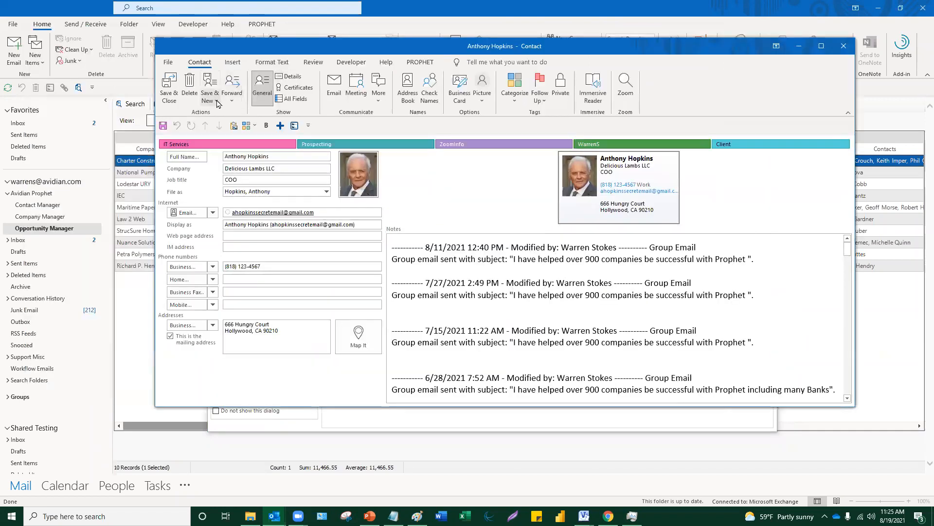
{"action": "left_click", "coordinate": [217, 102]}
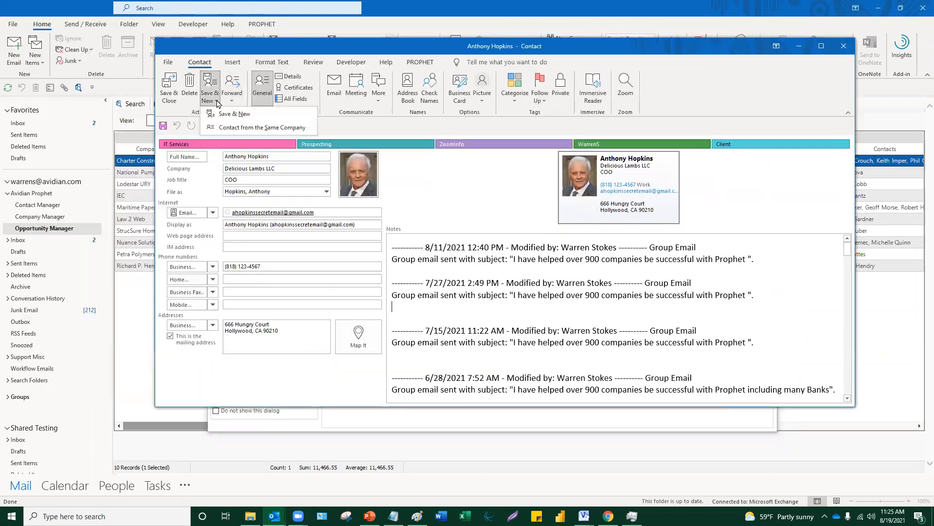
{"action": "left_click", "coordinate": [238, 128]}
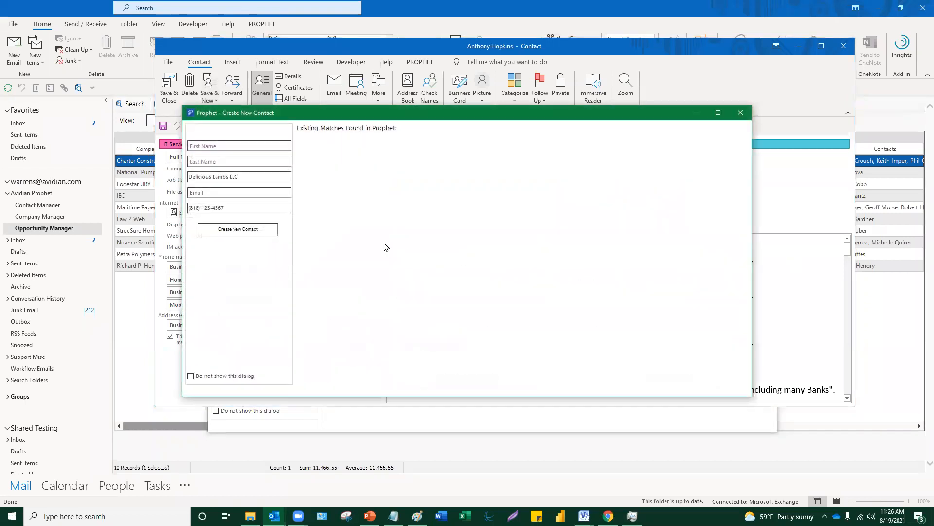
- Enter the second person's first and last name and create the Delicious Lambs LLC contact
{"action": "left_click", "coordinate": [210, 145]}
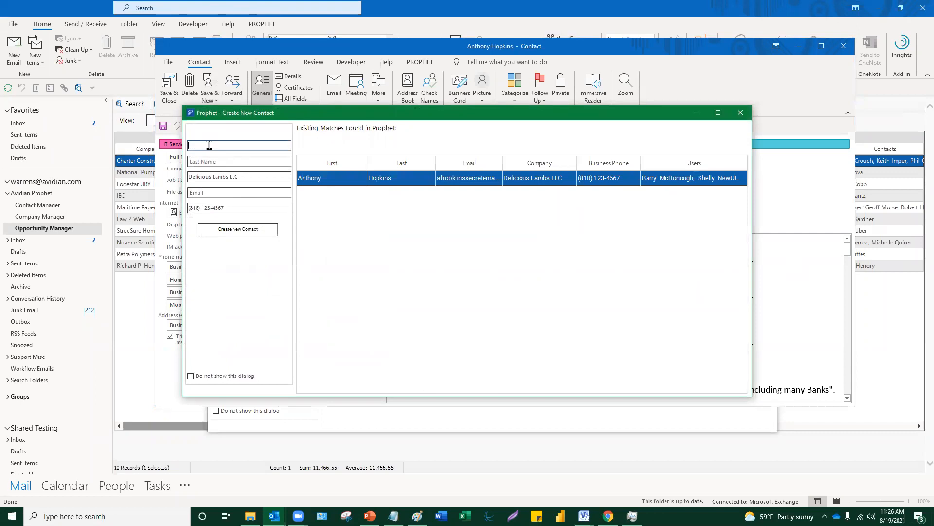
{"action": "type", "text": "Billy"}
{"action": "left_click", "coordinate": [218, 160]}
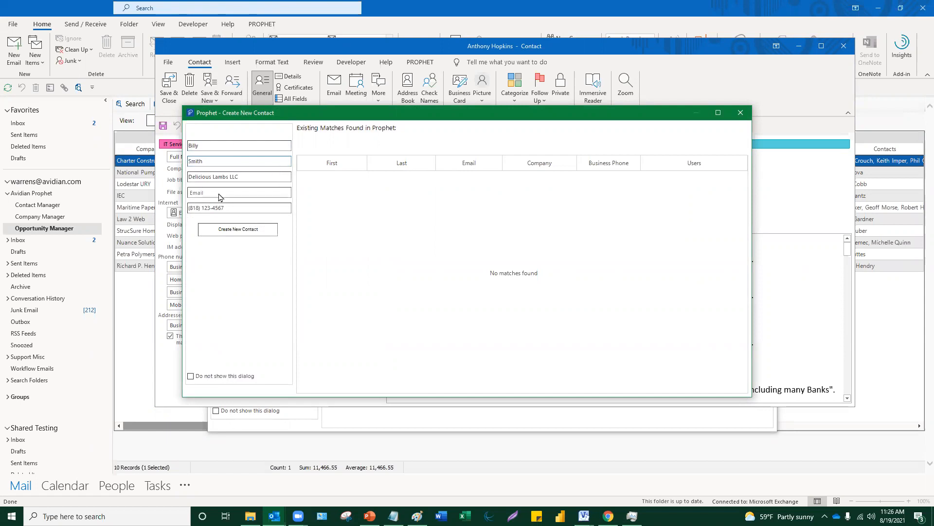
{"action": "left_click", "coordinate": [240, 235]}
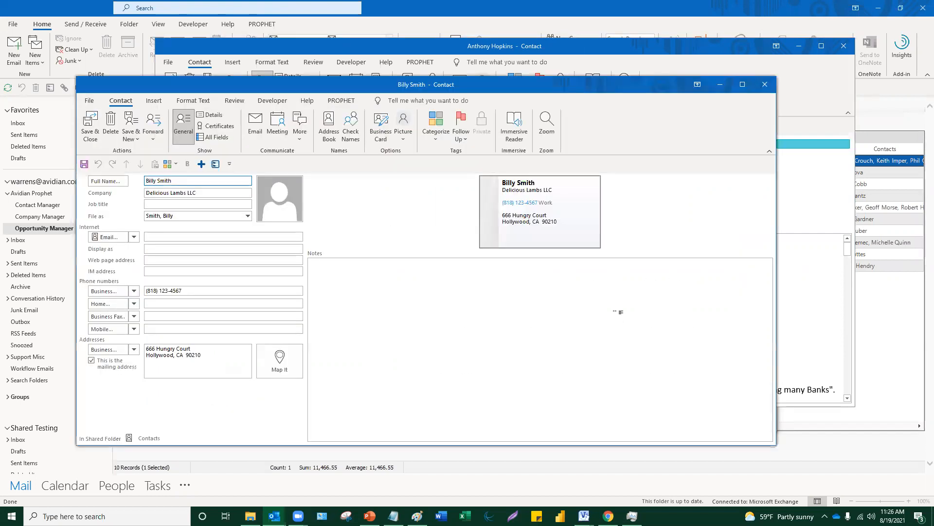
- Save and close the new contact, then show the original contact's PROPHET actions
{"action": "left_click", "coordinate": [86, 132]}
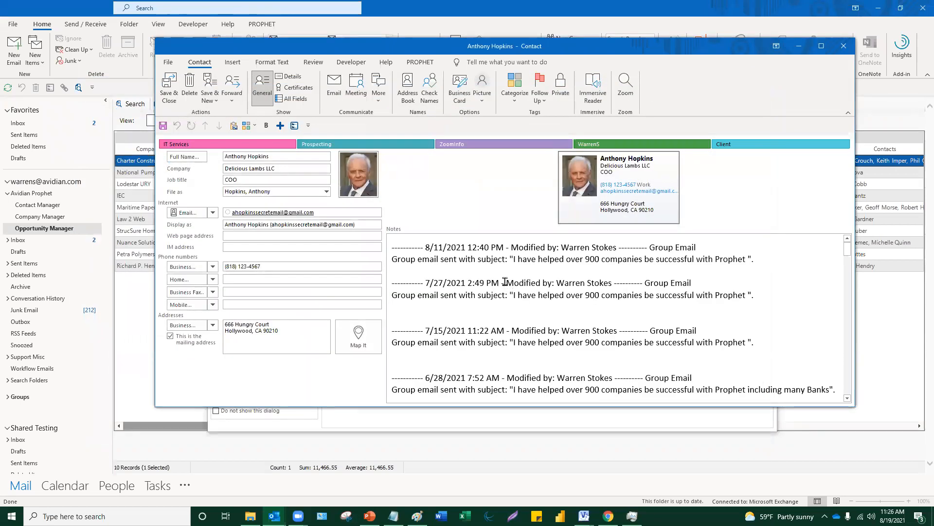
{"action": "left_click", "coordinate": [421, 62]}
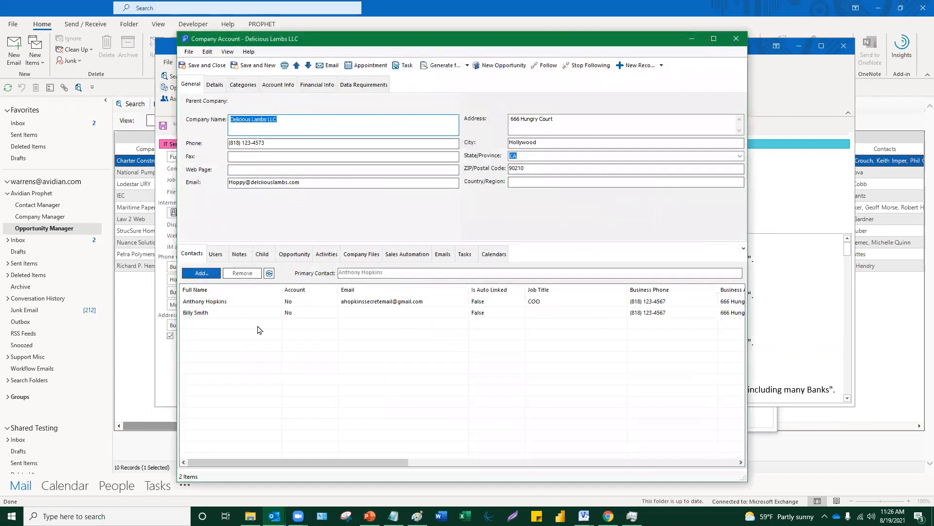
- On Account Info, set Delicious Lambs LLC's revenue range to $100 mil. - $250 mil., keeping company type 05 - OEM
{"action": "left_click", "coordinate": [293, 314]}
{"action": "left_click", "coordinate": [290, 304]}
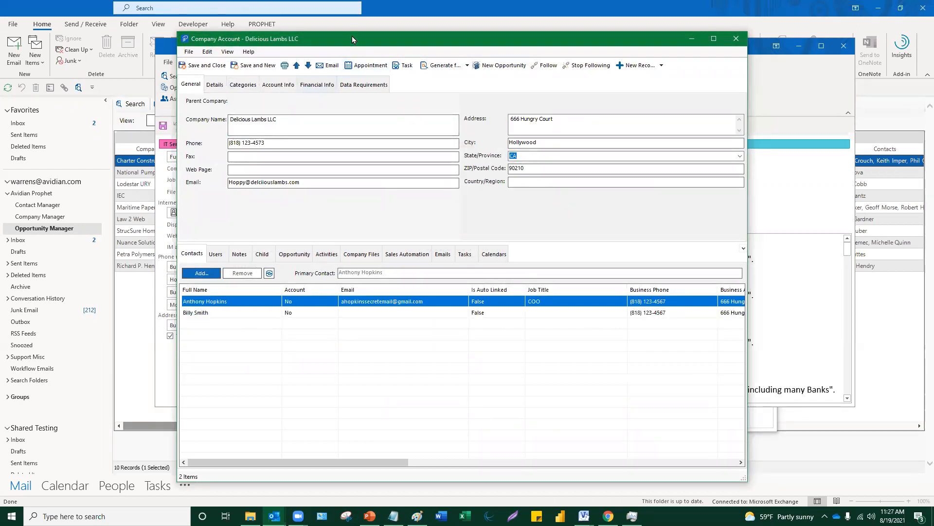
{"action": "left_click_drag", "start_coordinate": [352, 36], "coordinate": [351, 28]}
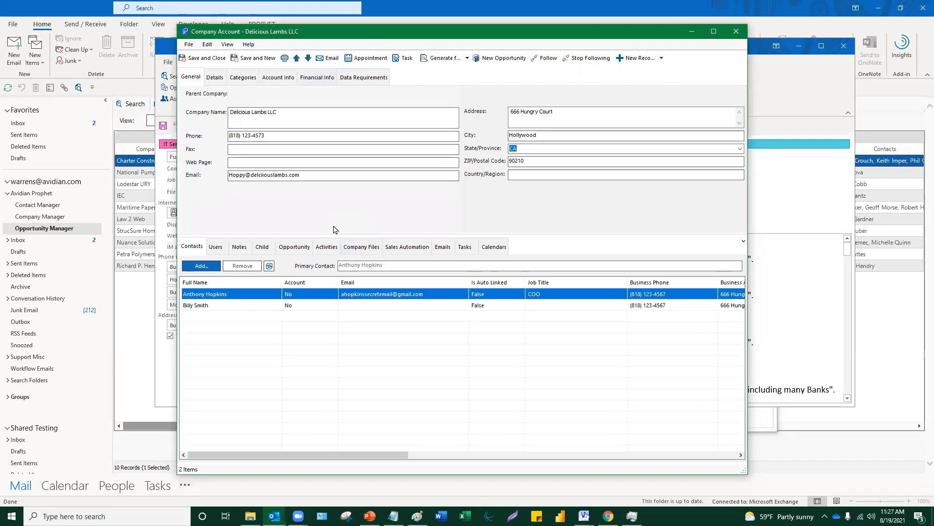
{"action": "left_click", "coordinate": [287, 80]}
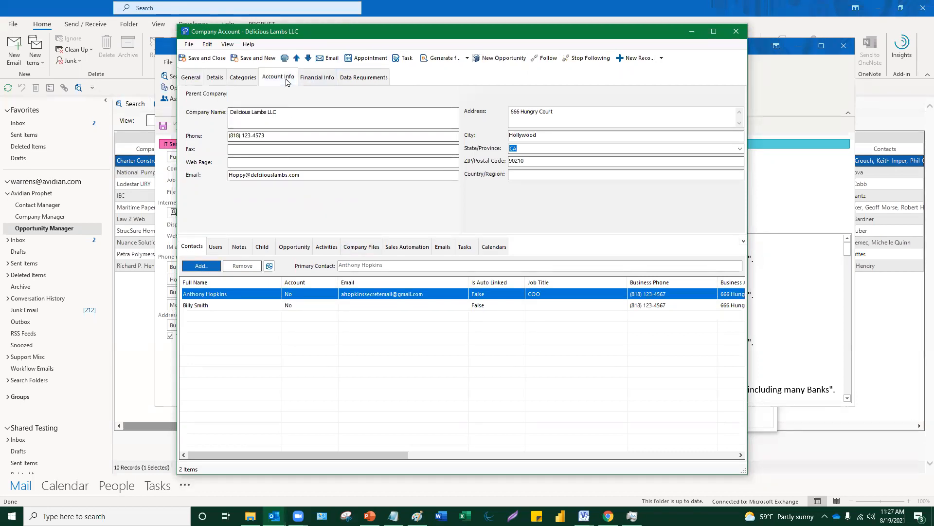
{"action": "left_click", "coordinate": [327, 203]}
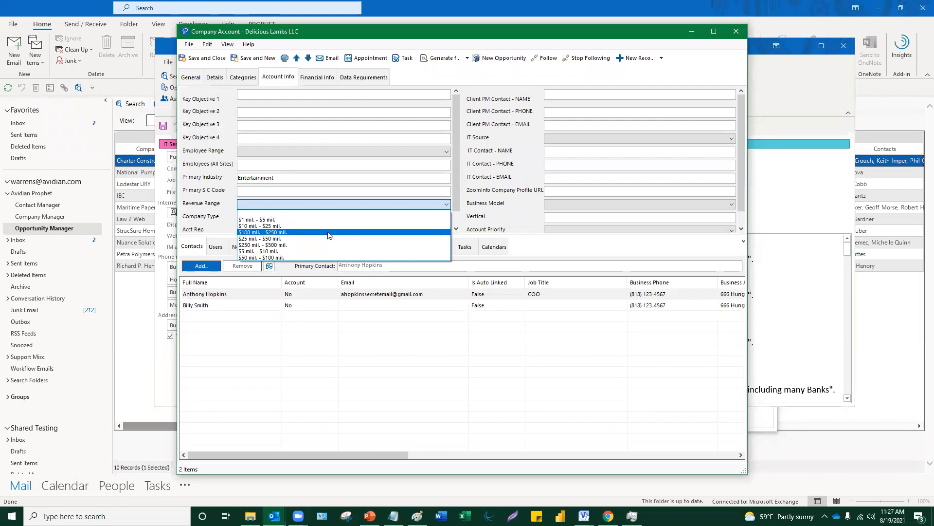
{"action": "left_click", "coordinate": [328, 233]}
{"action": "left_click", "coordinate": [327, 220]}
{"action": "left_click", "coordinate": [327, 220]}
- Review the Financial Info fields, keeping Consulting as reference industry and no last purchase date
{"action": "left_click", "coordinate": [317, 77]}
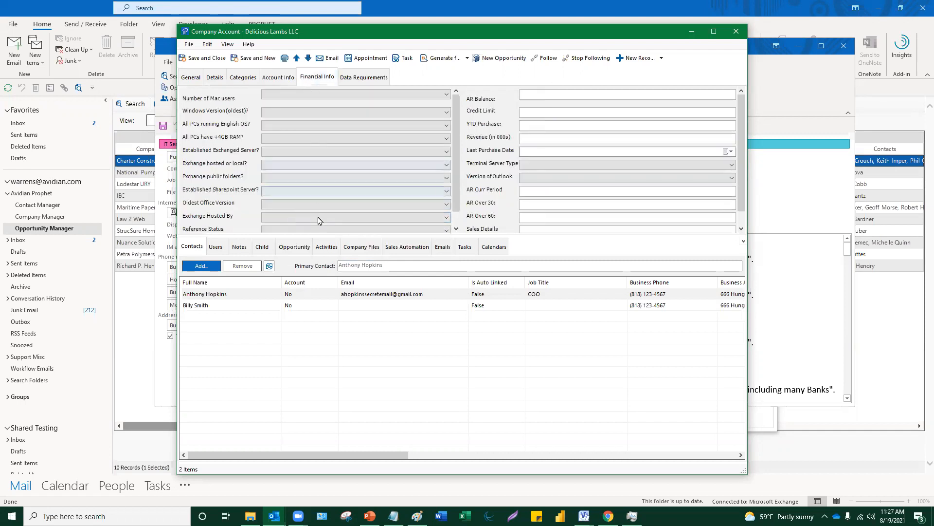
{"action": "left_click_drag", "start_coordinate": [316, 236], "coordinate": [315, 261]}
{"action": "left_click", "coordinate": [311, 244]}
{"action": "left_click", "coordinate": [311, 243]}
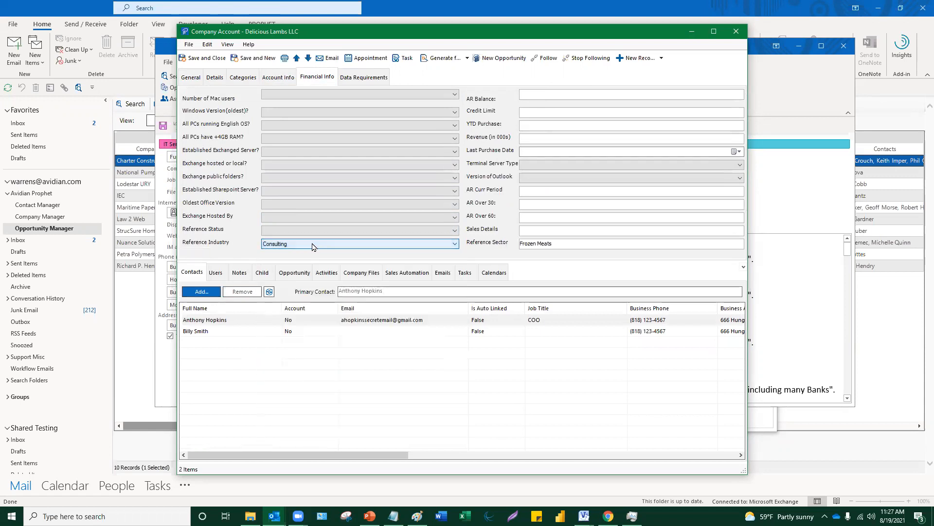
{"action": "left_click", "coordinate": [742, 154]}
{"action": "left_click", "coordinate": [741, 154]}
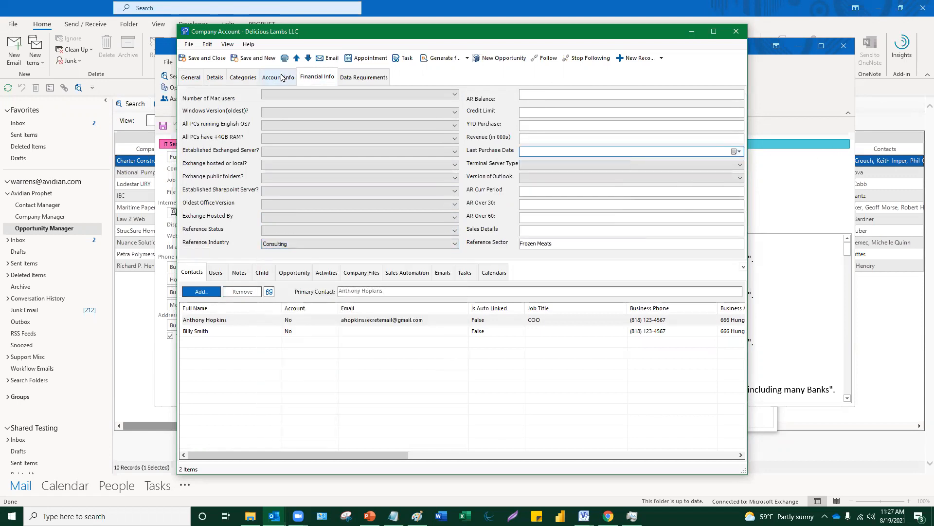
- Save and close the Delicious Lambs LLC company account
{"action": "left_click", "coordinate": [281, 77]}
{"action": "left_click", "coordinate": [206, 58]}
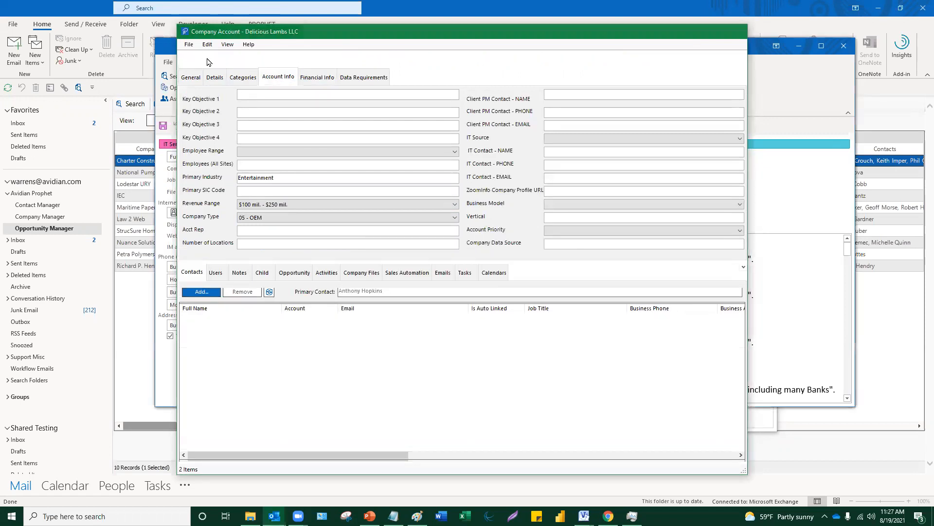
{"action": "left_click", "coordinate": [193, 65]}
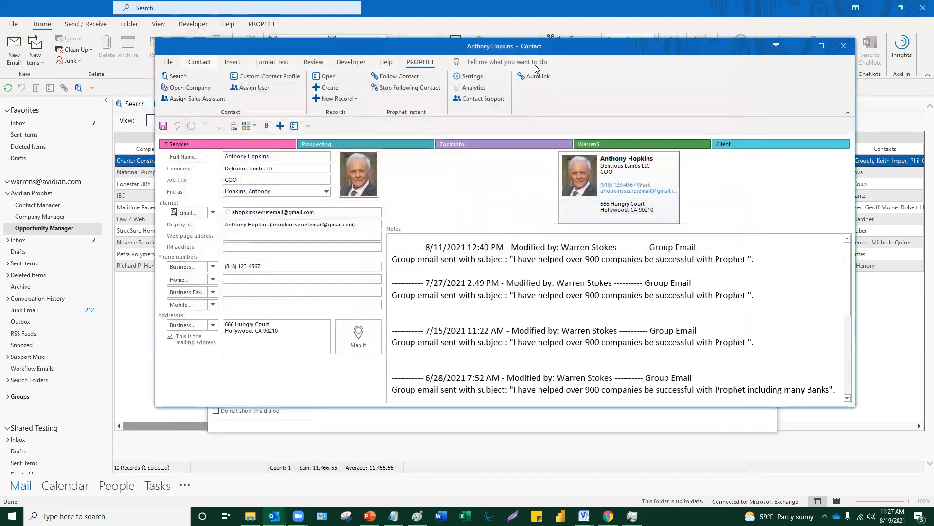
- Close the existing contact's window without saving changes and dismiss the new-contact search dialog
{"action": "left_click", "coordinate": [844, 45]}
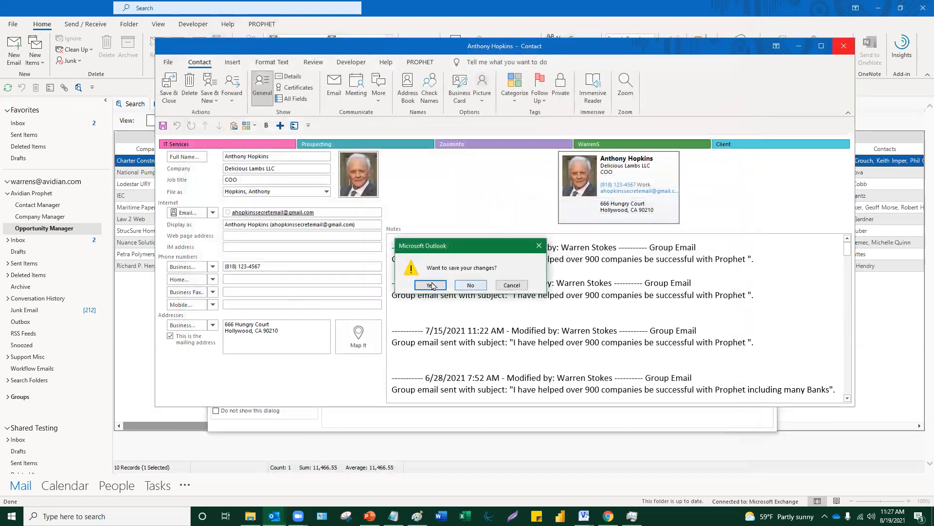
{"action": "left_click", "coordinate": [470, 285]}
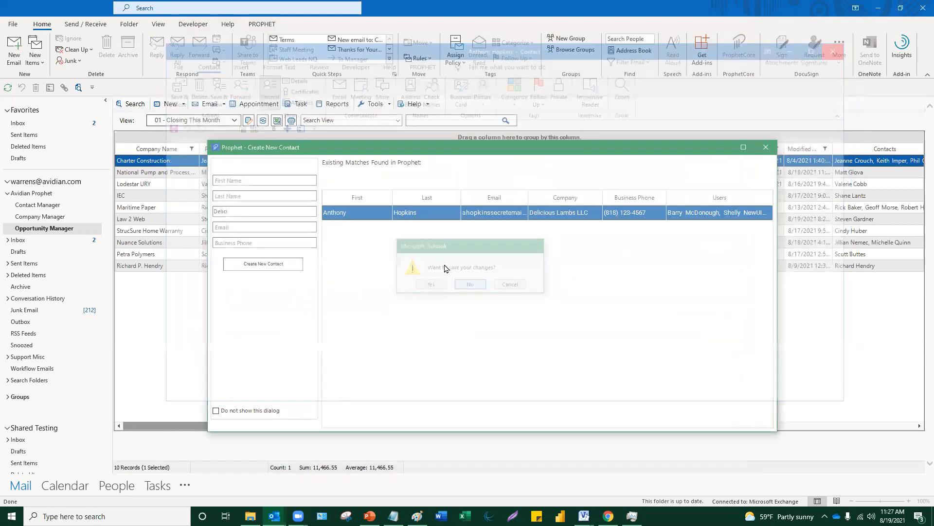
{"action": "left_click", "coordinate": [766, 148]}
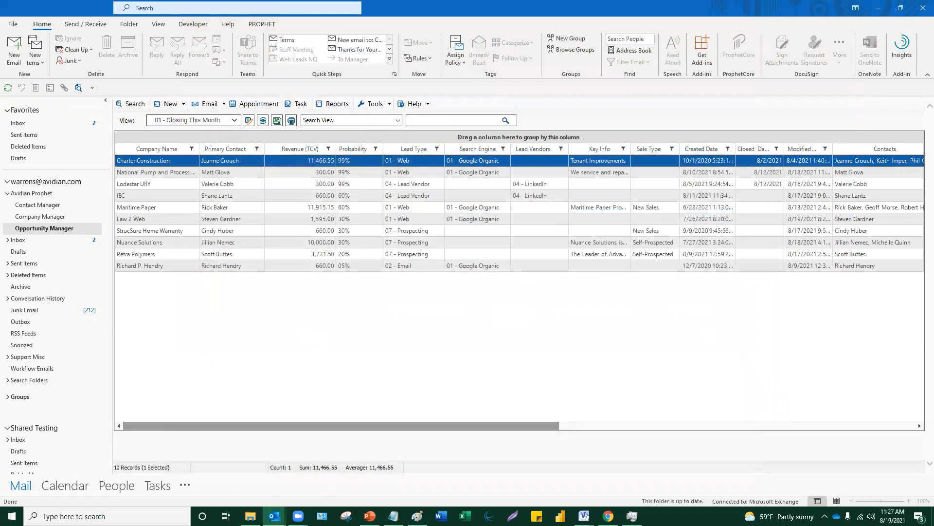
- Open Company Manager's Hollywood Accounts list and drag the folder pane divider to widen the grid
{"action": "left_click", "coordinate": [55, 219]}
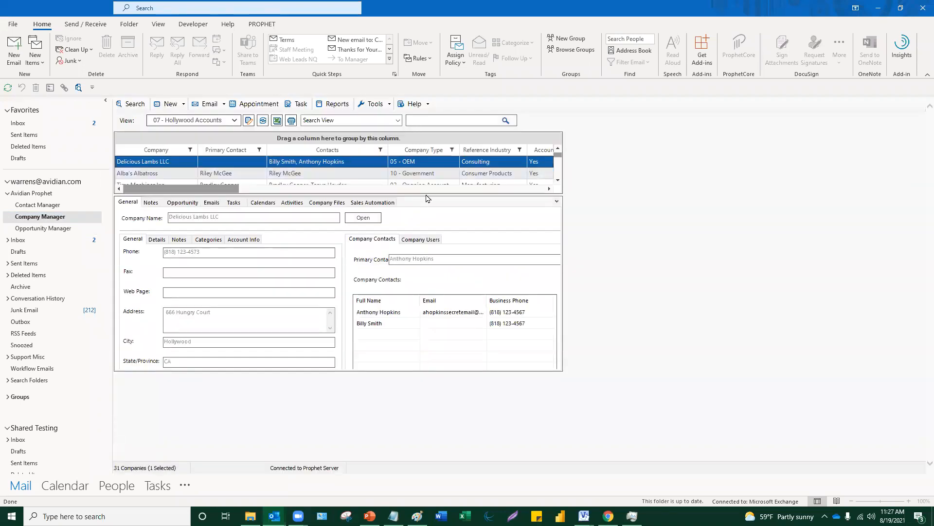
{"action": "left_click", "coordinate": [553, 258]}
{"action": "left_click_drag", "start_coordinate": [113, 219], "coordinate": [109, 219]}
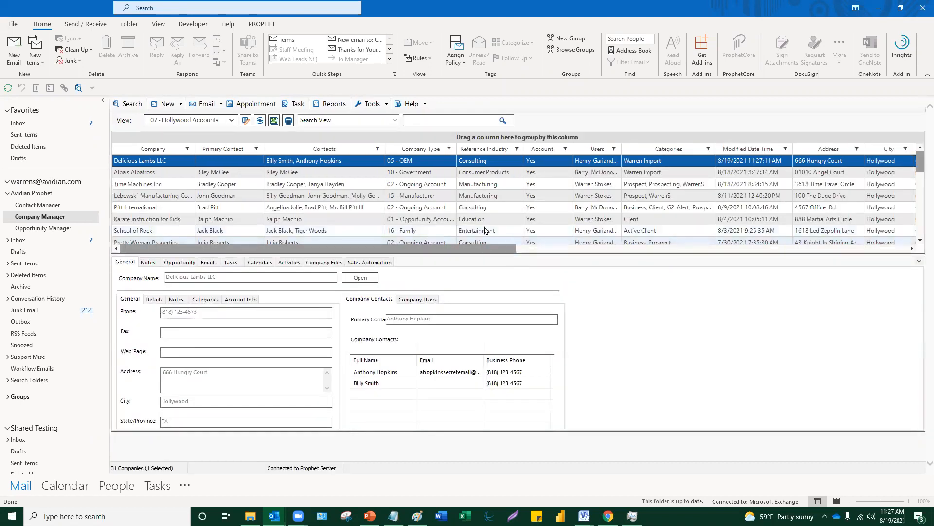
{"action": "scroll", "coordinate": [287, 166], "scroll_direction": "down", "scroll_amount": 1}
{"action": "scroll", "coordinate": [257, 169], "scroll_direction": "up", "scroll_amount": 1}
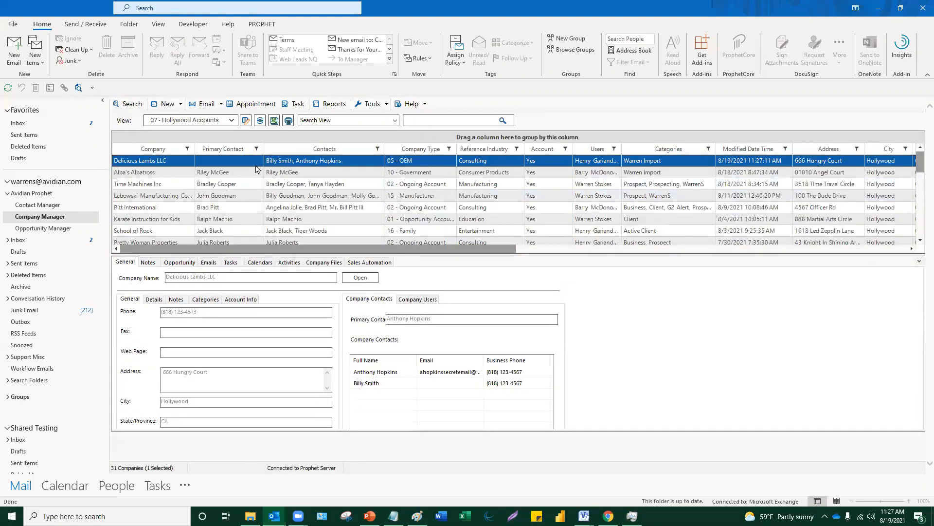
{"action": "left_click", "coordinate": [232, 122]}
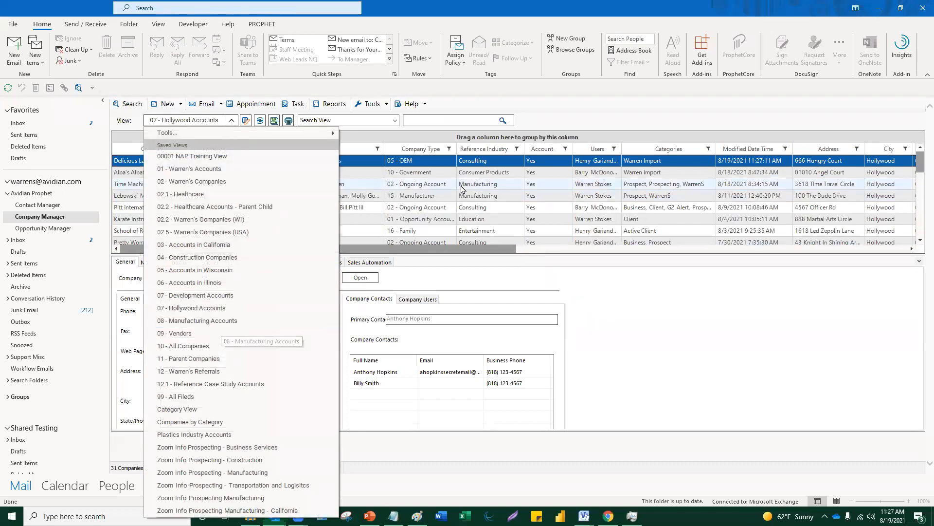
- Sort the Hollywood Accounts list by Company Type in descending order
{"action": "left_click", "coordinate": [432, 173]}
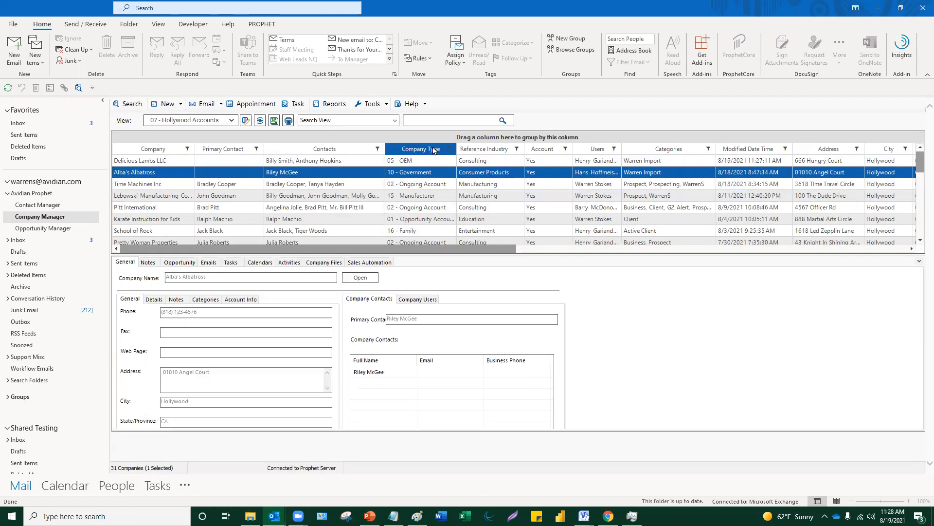
{"action": "left_click", "coordinate": [435, 149]}
{"action": "left_click", "coordinate": [435, 149]}
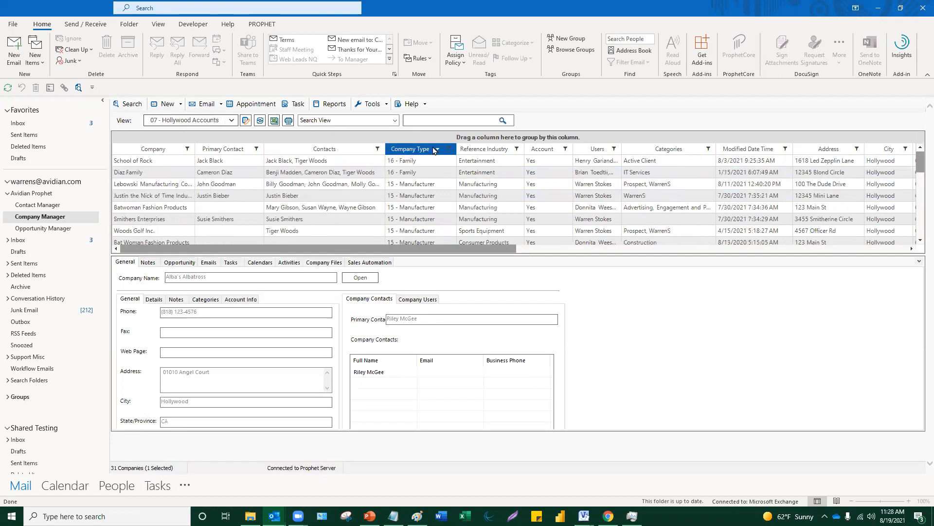
- Filter Company Type to only 15 - Manufacturer, leaving six companies
{"action": "left_click", "coordinate": [449, 149]}
{"action": "left_click", "coordinate": [464, 215]}
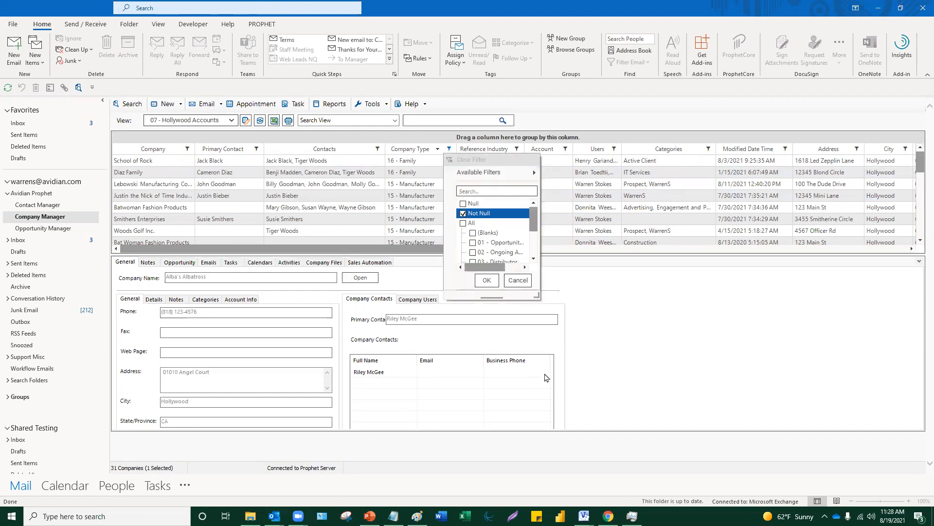
{"action": "left_click", "coordinate": [472, 311]}
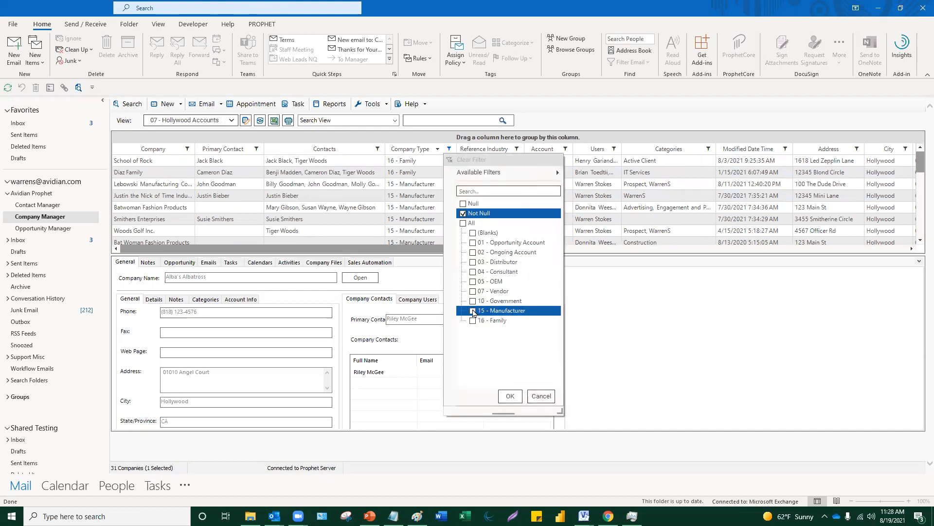
{"action": "left_click", "coordinate": [510, 396]}
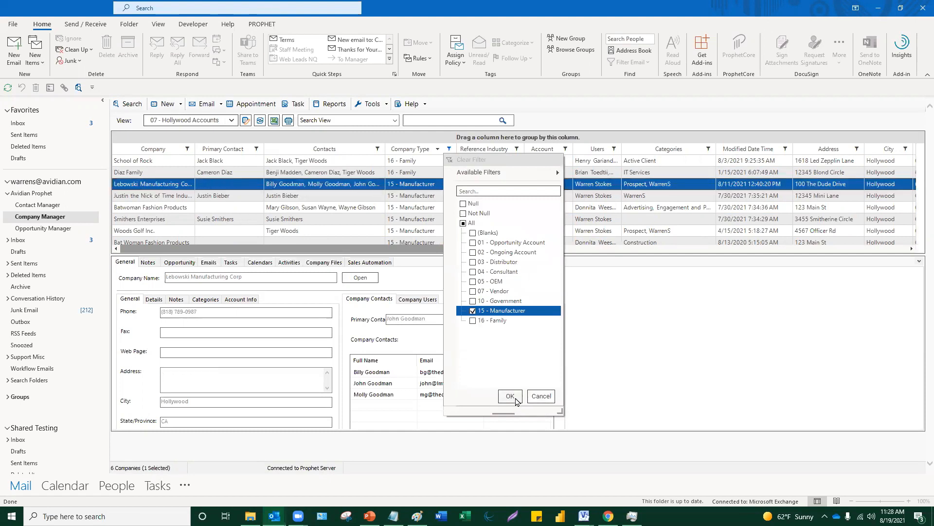
{"action": "left_click_drag", "start_coordinate": [480, 249], "coordinate": [576, 260]}
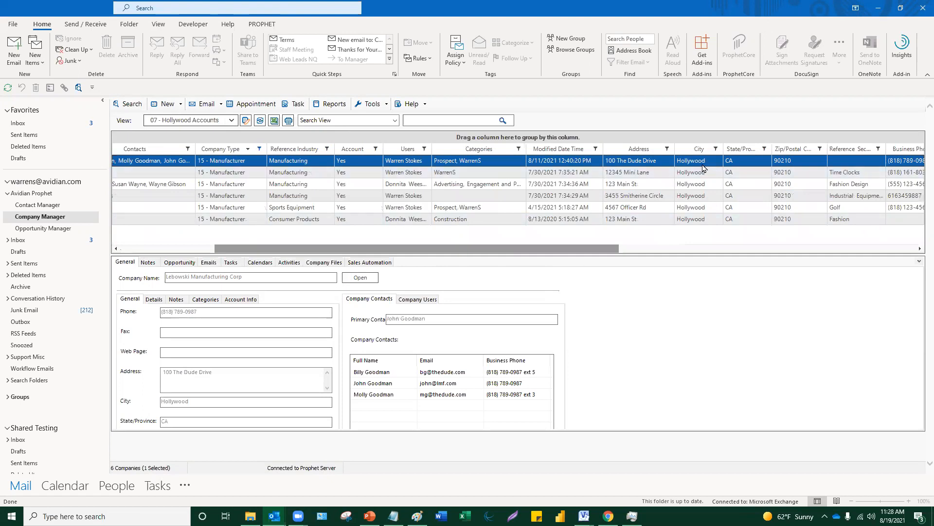
- Add tracked notes 02 - Left Voice Mail, 19 - Continued Outreach and 07 - Sent Proposal/Quote to Lebowski Manufacturing
{"action": "left_click_drag", "start_coordinate": [479, 252], "coordinate": [380, 253]}
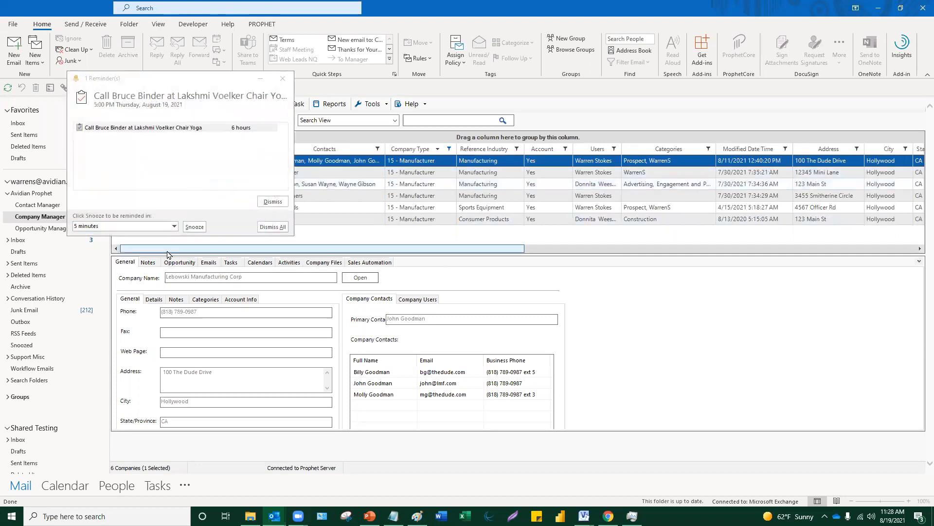
{"action": "left_click", "coordinate": [148, 262]}
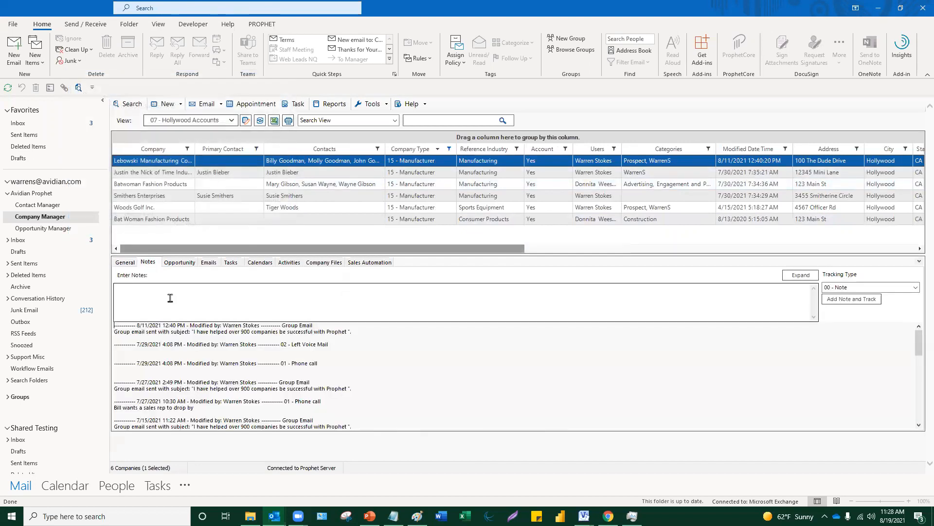
{"action": "left_click", "coordinate": [843, 287]}
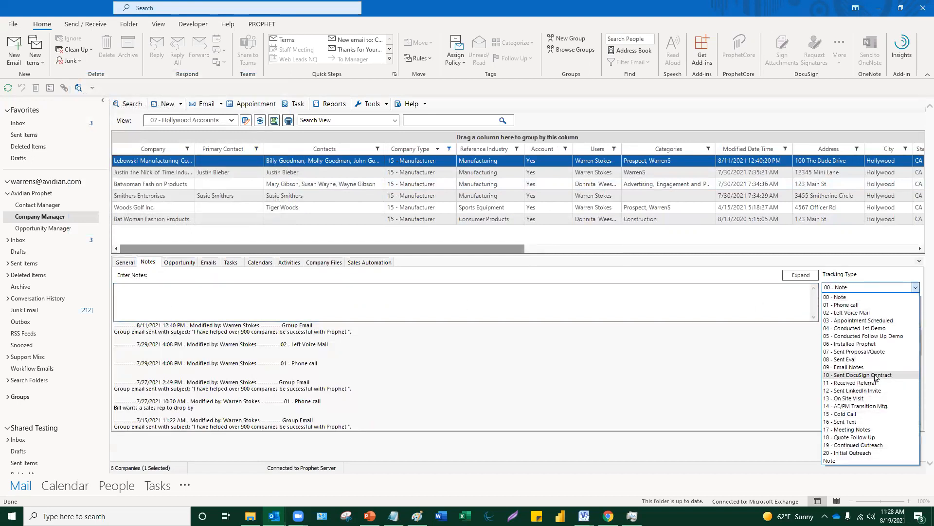
{"action": "left_click", "coordinate": [871, 312]}
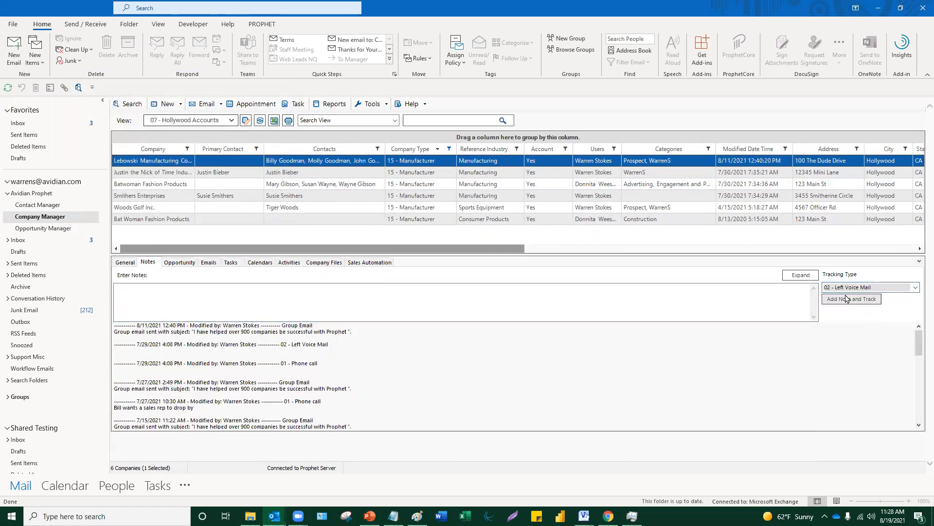
{"action": "left_click", "coordinate": [851, 299]}
{"action": "left_click", "coordinate": [851, 287]}
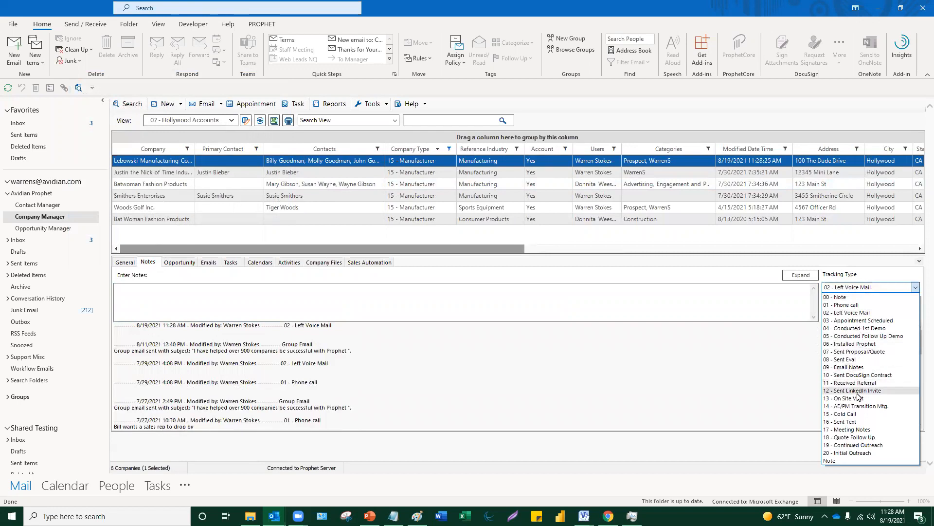
{"action": "left_click", "coordinate": [858, 445]}
{"action": "left_click", "coordinate": [851, 299]}
{"action": "left_click", "coordinate": [853, 288]}
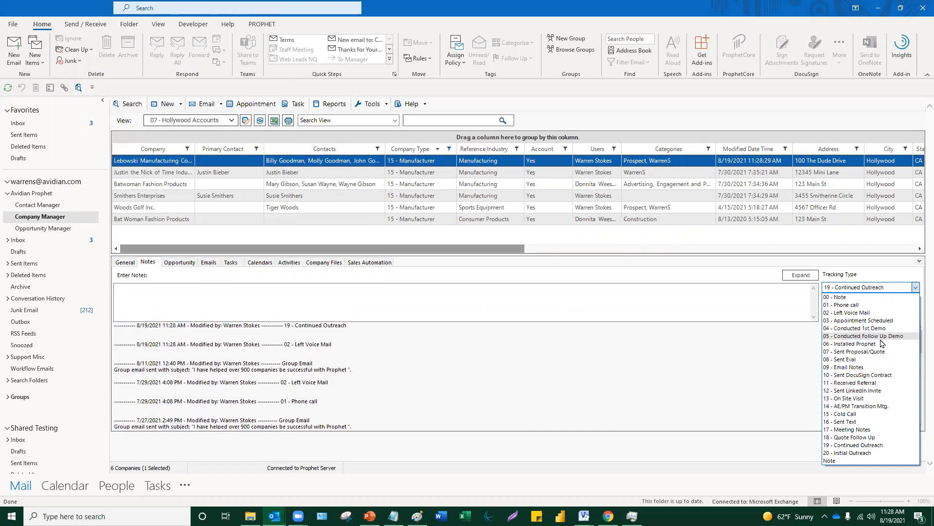
{"action": "left_click", "coordinate": [855, 352]}
{"action": "left_click", "coordinate": [852, 300]}
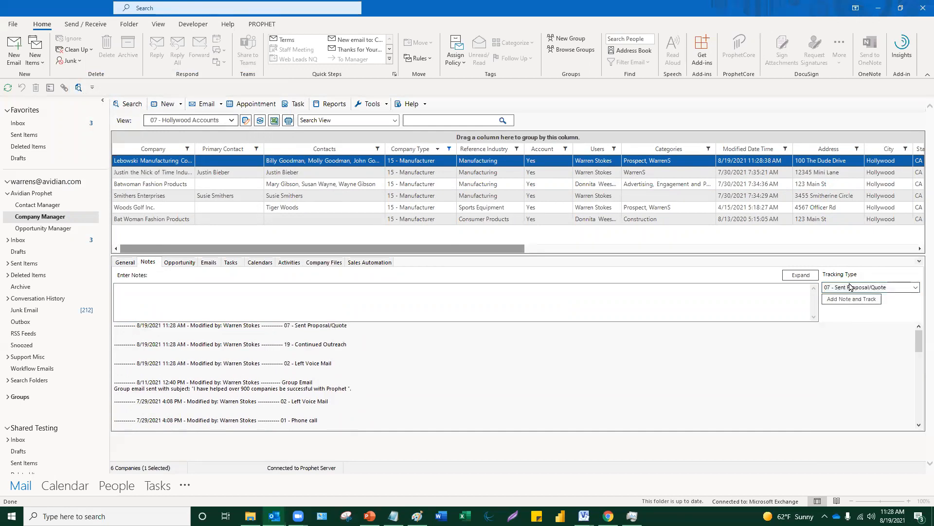
- Highlight the newly added entries in the notes history to review them
{"action": "left_click", "coordinate": [400, 377]}
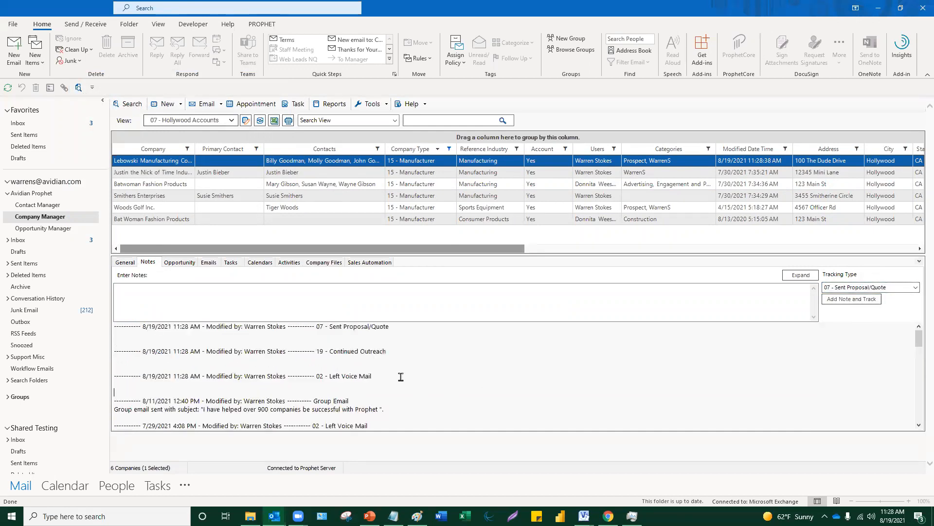
{"action": "left_click_drag", "start_coordinate": [394, 380], "coordinate": [112, 368]}
{"action": "left_click_drag", "start_coordinate": [294, 376], "coordinate": [113, 376]}
{"action": "left_click_drag", "start_coordinate": [345, 362], "coordinate": [160, 326]}
{"action": "left_click", "coordinate": [179, 363]}
- Select all six Manufacturer companies and start Send Group Emails to their contacts
{"action": "left_click", "coordinate": [203, 174], "text": "ctrl"}
{"action": "left_click", "coordinate": [205, 185], "text": "ctrl"}
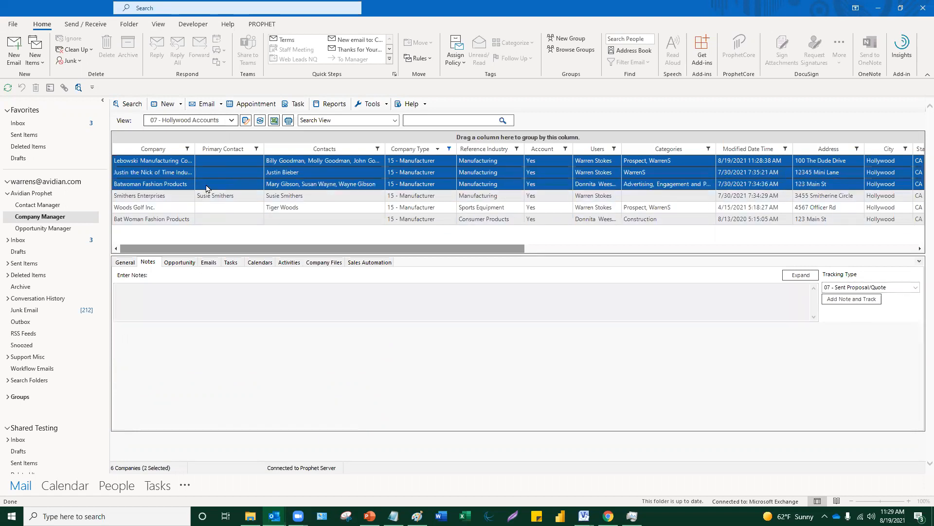
{"action": "left_click", "coordinate": [205, 197], "text": "ctrl"}
{"action": "left_click", "coordinate": [204, 208], "text": "ctrl"}
{"action": "left_click", "coordinate": [204, 220], "text": "ctrl"}
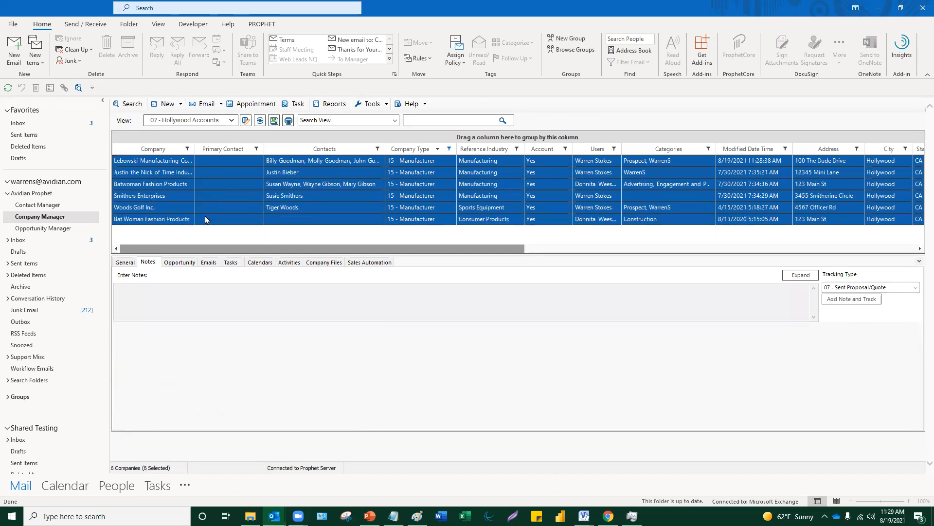
{"action": "right_click", "coordinate": [281, 193]}
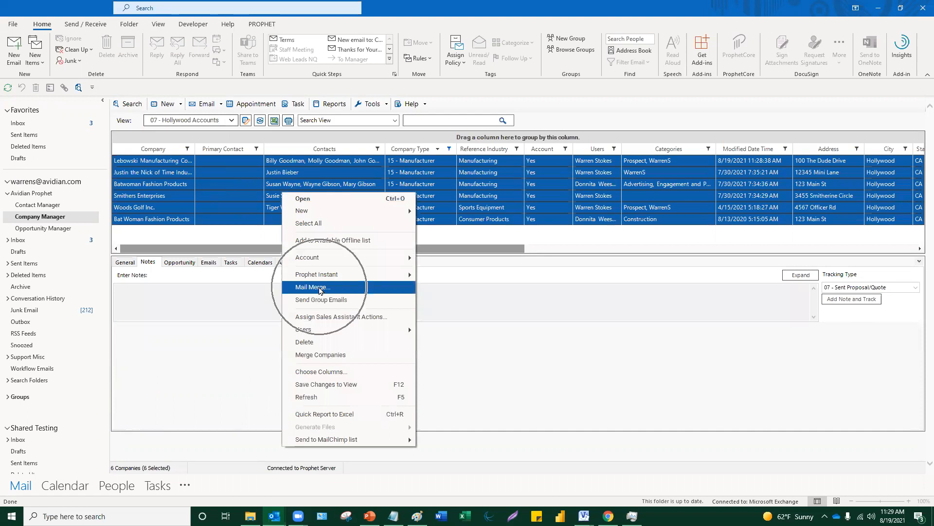
{"action": "left_click", "coordinate": [322, 300]}
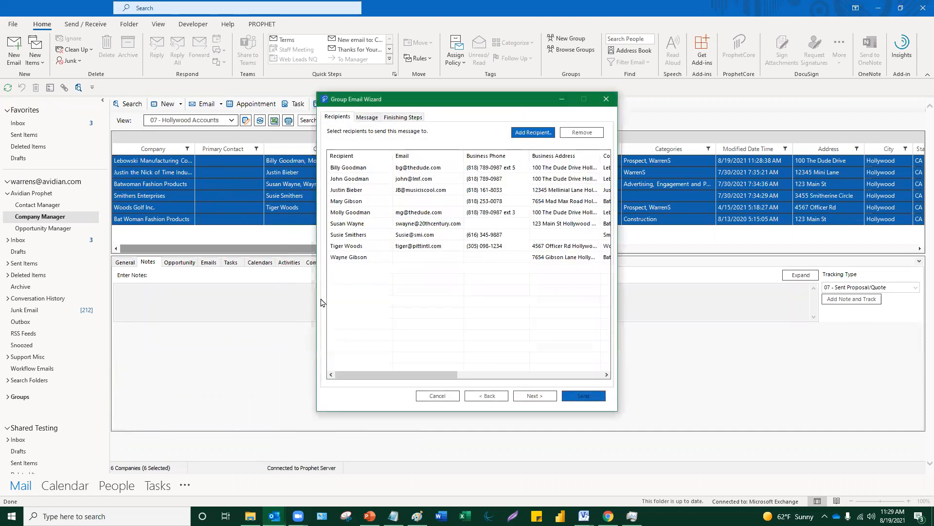
- In Finishing Steps, include the Hello (FirstName) salutation, set High importance, and create the email
{"action": "left_click", "coordinate": [405, 117]}
{"action": "left_click", "coordinate": [333, 154]}
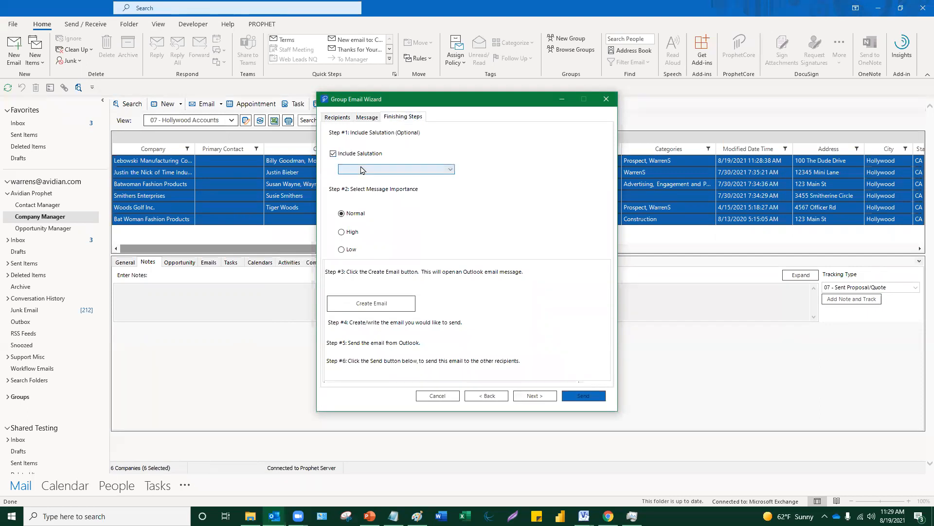
{"action": "left_click", "coordinate": [361, 169]}
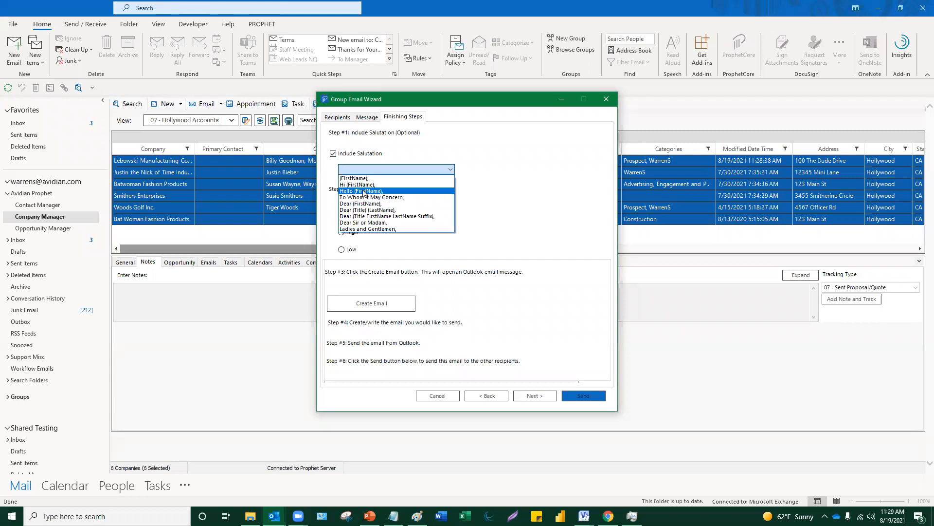
{"action": "left_click", "coordinate": [363, 191]}
{"action": "left_click", "coordinate": [342, 233]}
{"action": "left_click", "coordinate": [357, 306]}
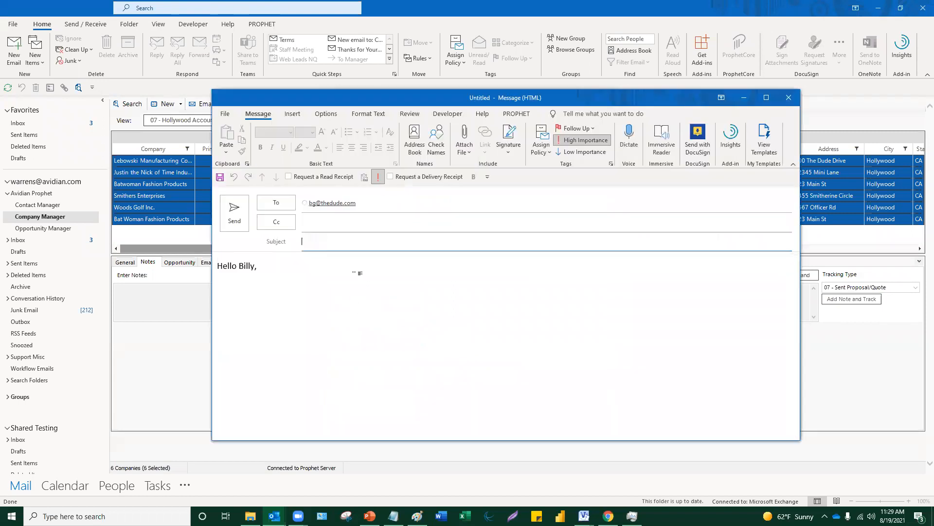
{"action": "left_click", "coordinate": [302, 270]}
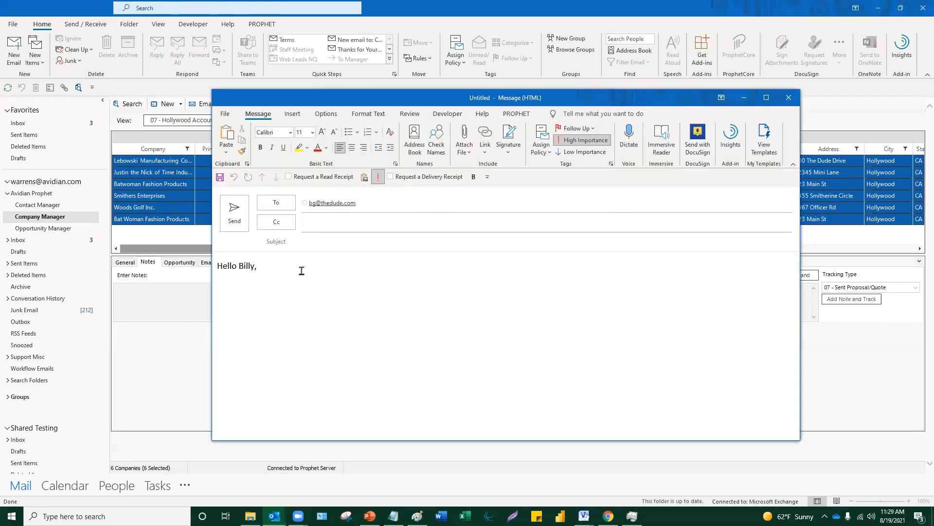
- Insert the Banking email template below the greeting
{"action": "key", "text": "Return"}
{"action": "key", "text": "Return"}
{"action": "left_click_drag", "start_coordinate": [384, 97], "coordinate": [306, 77]}
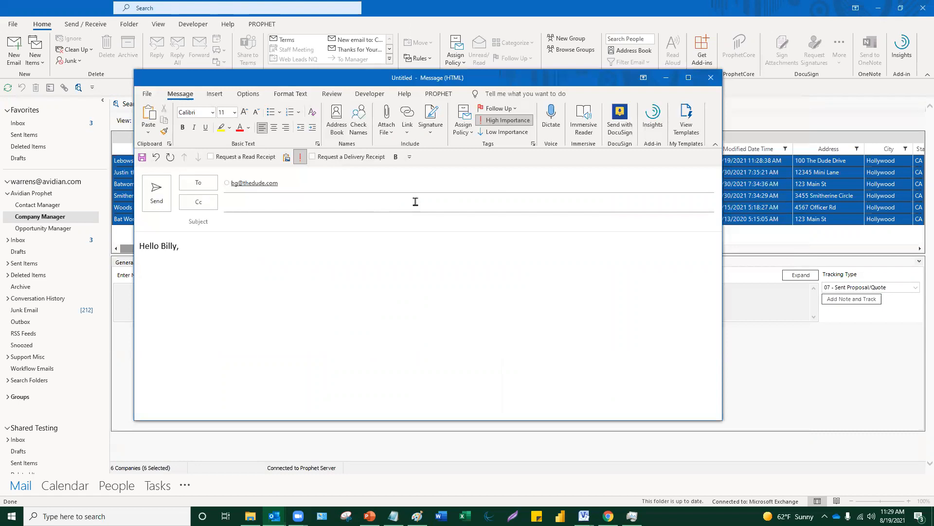
{"action": "left_click", "coordinate": [685, 127]}
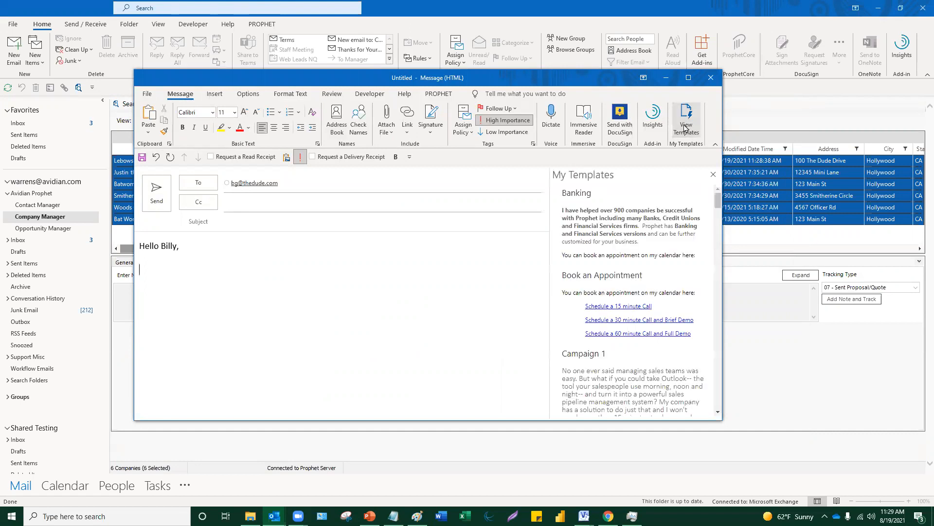
{"action": "left_click", "coordinate": [619, 215]}
{"action": "left_click", "coordinate": [385, 329]}
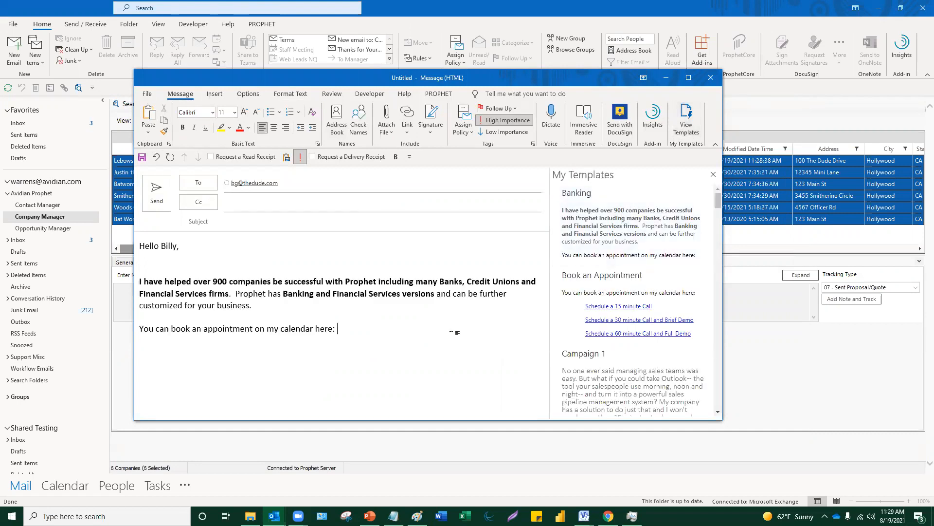
- Add the Main signature and remove the extra blank lines above the sign-off
{"action": "left_click", "coordinate": [215, 94]}
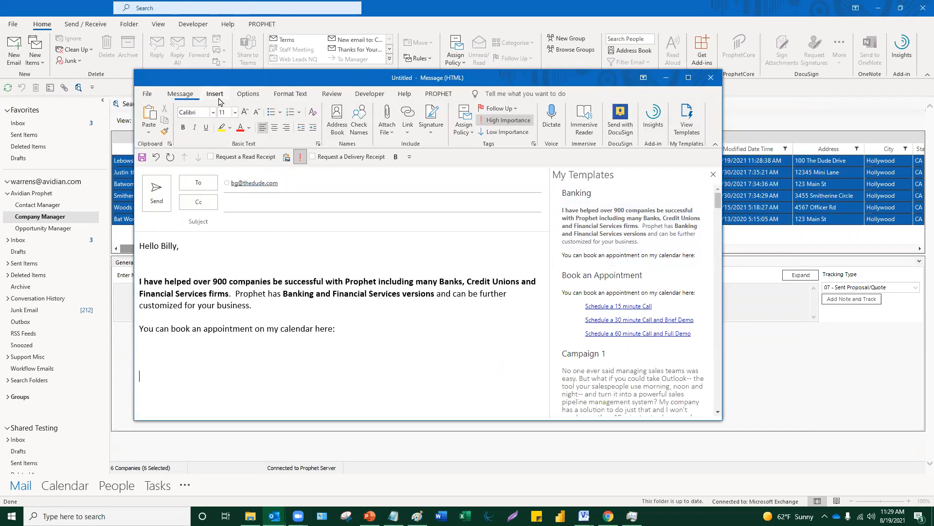
{"action": "left_click", "coordinate": [264, 126]}
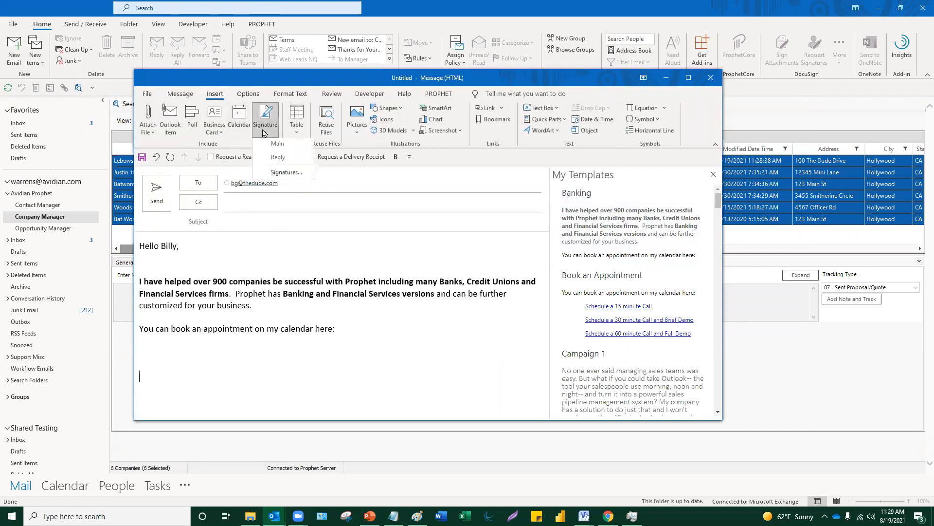
{"action": "left_click", "coordinate": [285, 151]}
{"action": "left_click", "coordinate": [253, 349]}
{"action": "key", "text": "Delete"}
{"action": "key", "text": "Delete"}
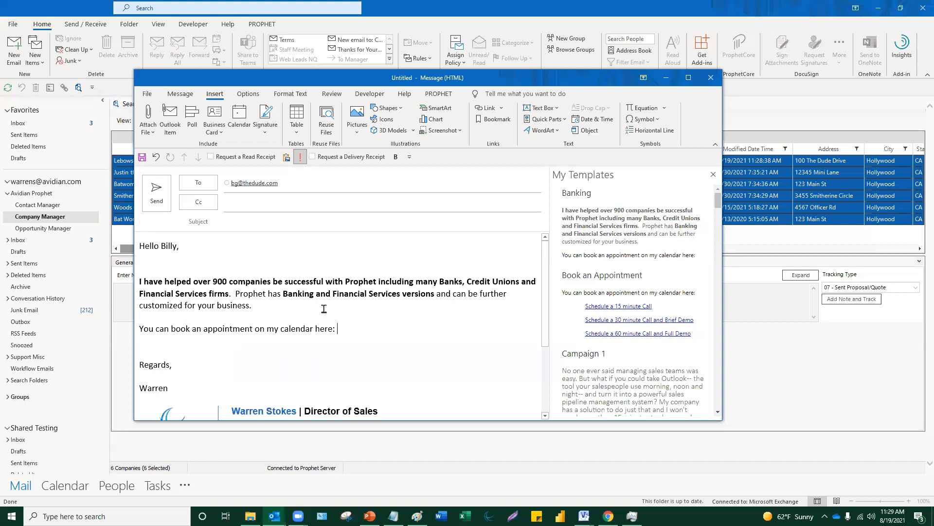
- Copy the opening body sentence into the Subject and delete the blank line after the greeting
{"action": "left_click_drag", "start_coordinate": [467, 286], "coordinate": [134, 270]}
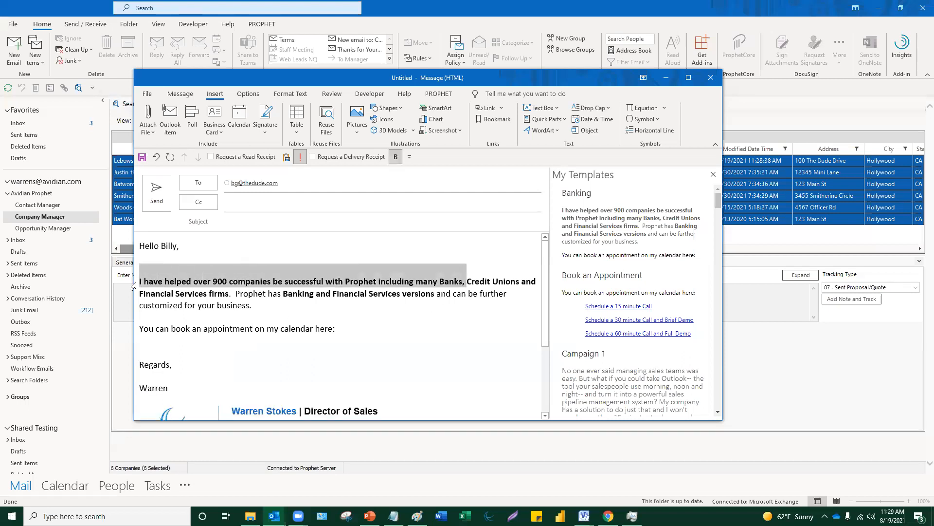
{"action": "key", "text": "ctrl+c"}
{"action": "left_click", "coordinate": [272, 222]}
{"action": "key", "text": "ctrl+v"}
{"action": "left_click", "coordinate": [189, 258]}
{"action": "key", "text": "BackSpace"}
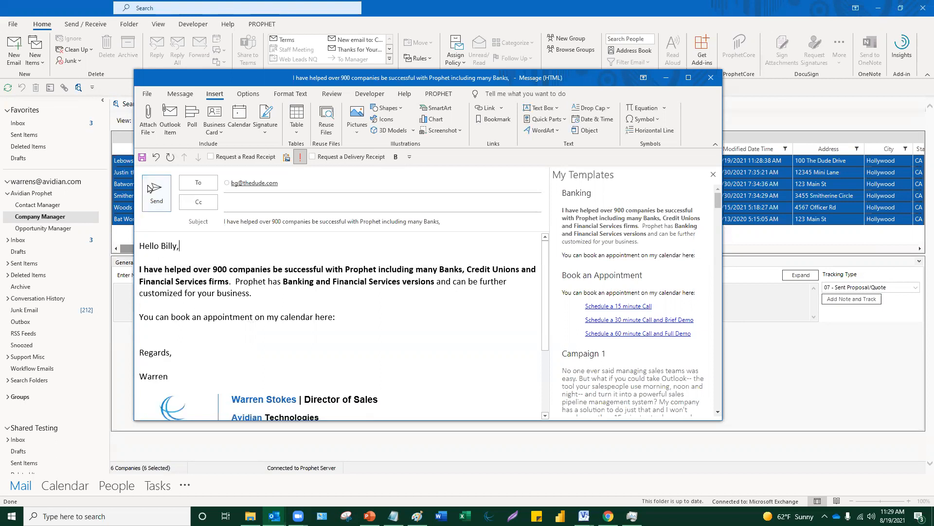
- Send the group e-mail to all six companies' contacts, confirming with Yes and then OK
{"action": "left_click", "coordinate": [158, 198]}
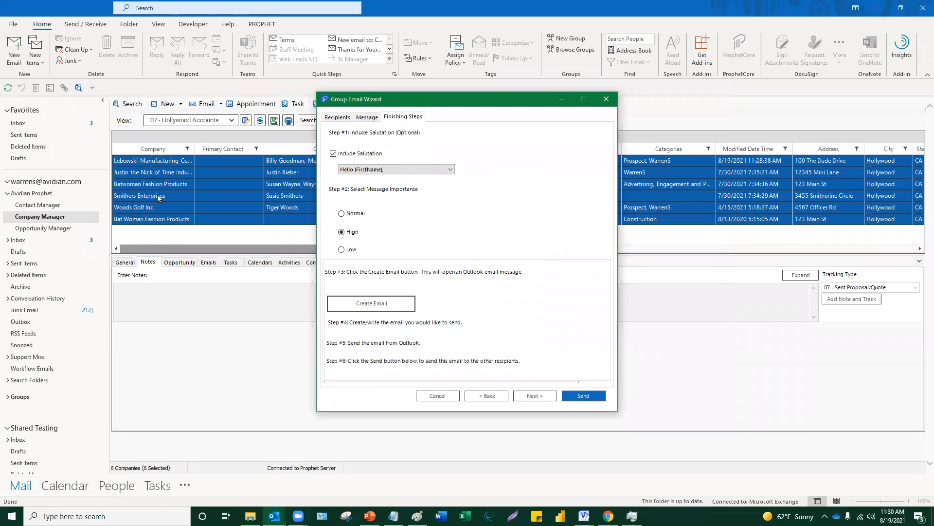
{"action": "left_click", "coordinate": [593, 397]}
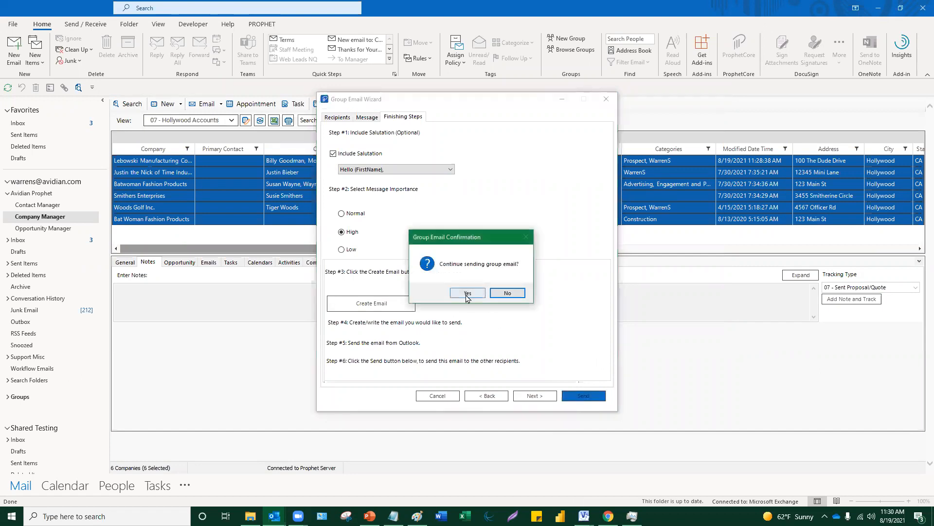
{"action": "left_click", "coordinate": [467, 293]}
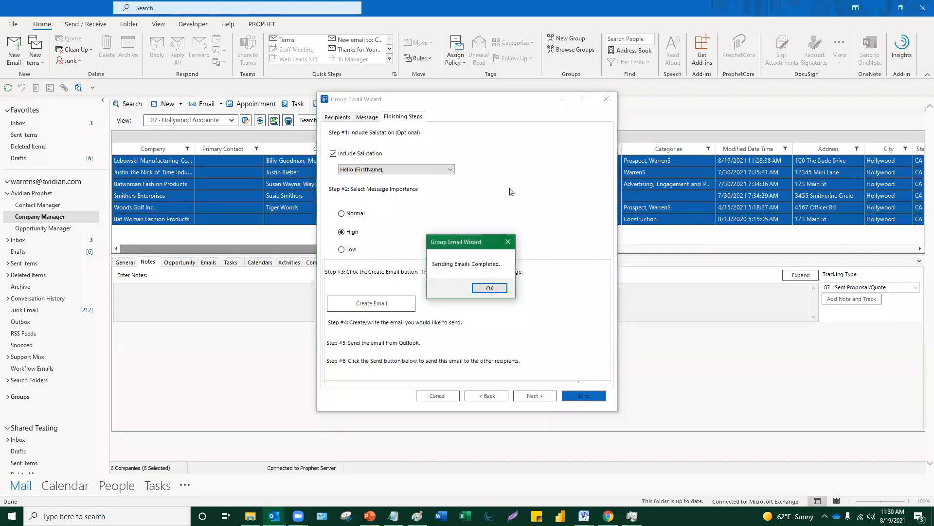
{"action": "left_click", "coordinate": [485, 288]}
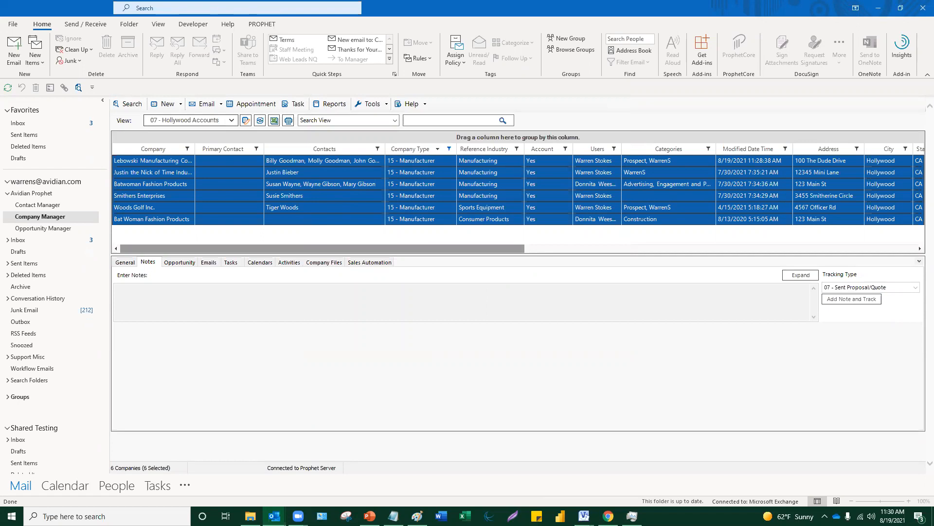
- Look over the companies' actions, including Send to MailChimp list, then show Justin the Nick of Time's notes
{"action": "right_click", "coordinate": [363, 185]}
{"action": "mouse_move", "coordinate": [410, 432]}
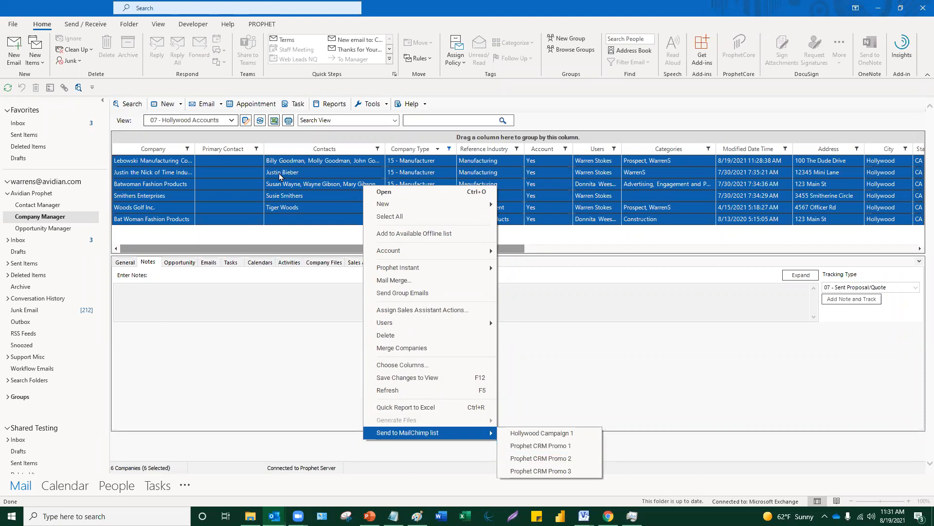
{"action": "left_click", "coordinate": [295, 174]}
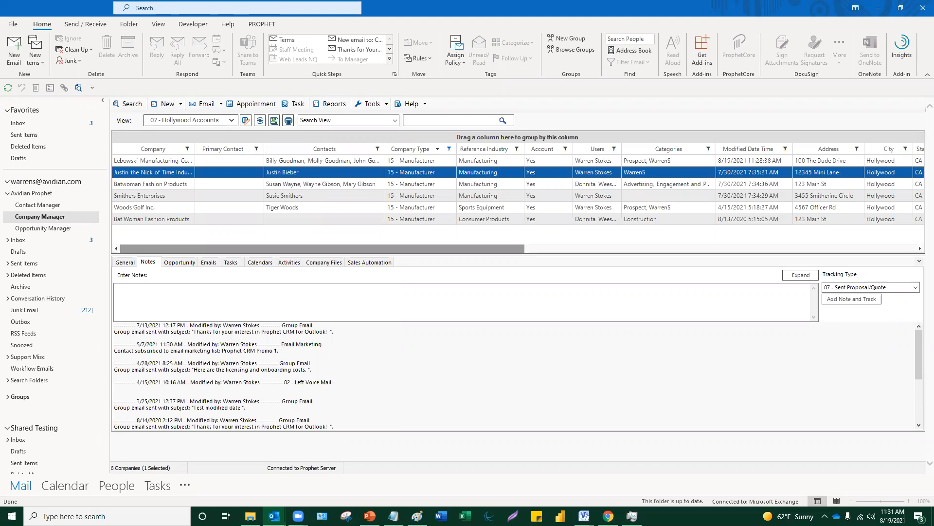
- Review Batwoman Fashion Products' and Smithers Enterprises' notes, then switch to the 02.2 - Healthcare Accounts - Parent Child view
{"action": "left_click", "coordinate": [323, 188]}
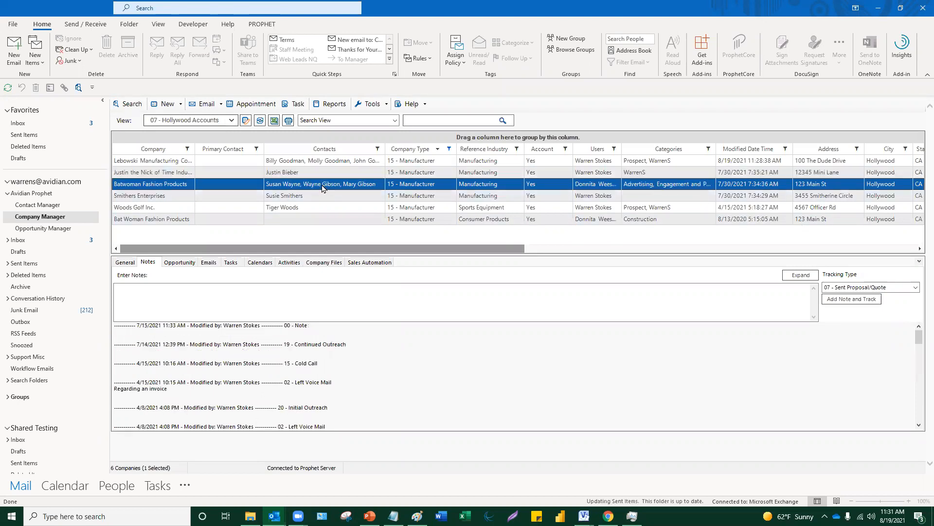
{"action": "left_click", "coordinate": [322, 185]}
{"action": "left_click", "coordinate": [317, 199]}
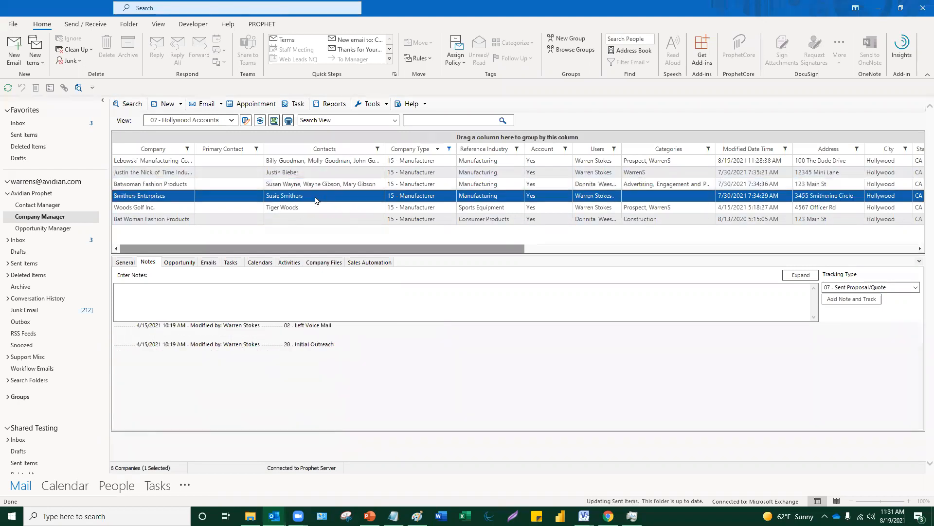
{"action": "left_click", "coordinate": [237, 193]}
{"action": "left_click", "coordinate": [231, 121]}
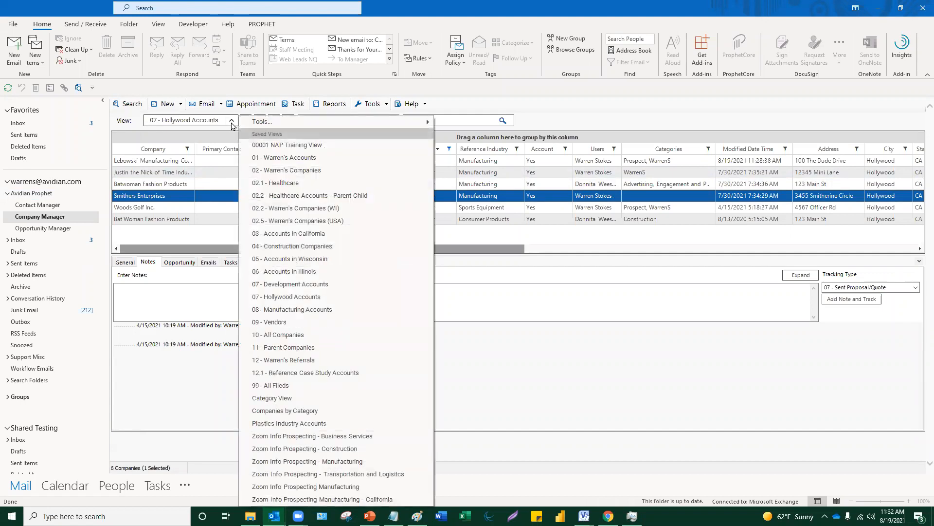
{"action": "left_click", "coordinate": [311, 195]}
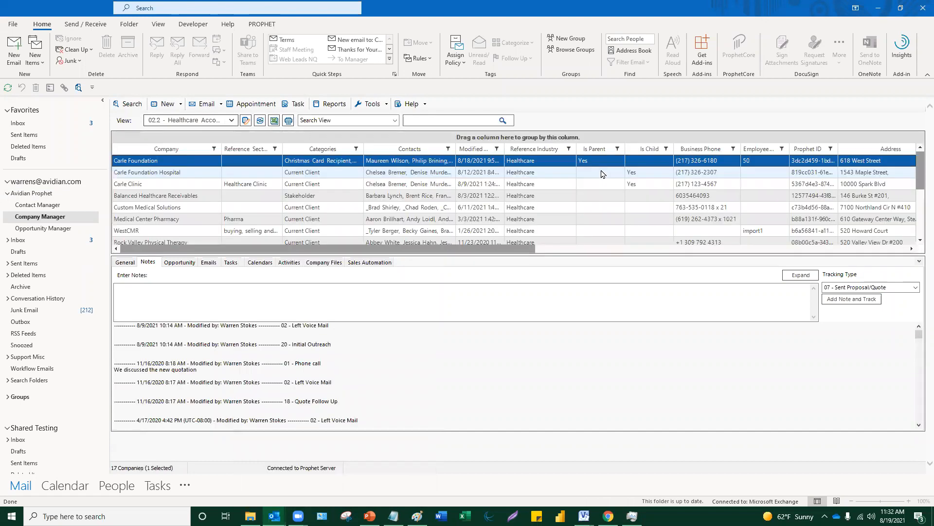
{"action": "double_click", "coordinate": [215, 161]}
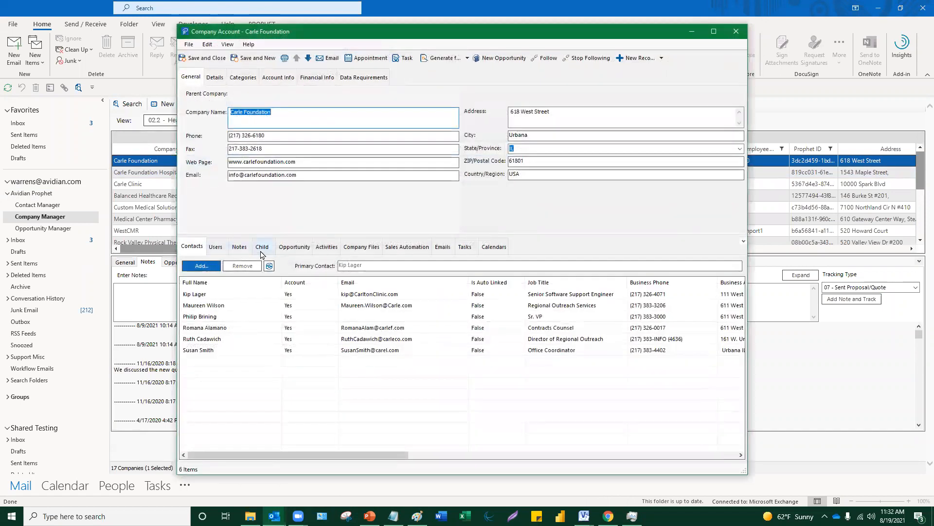
{"action": "left_click", "coordinate": [262, 253]}
{"action": "left_click", "coordinate": [316, 302]}
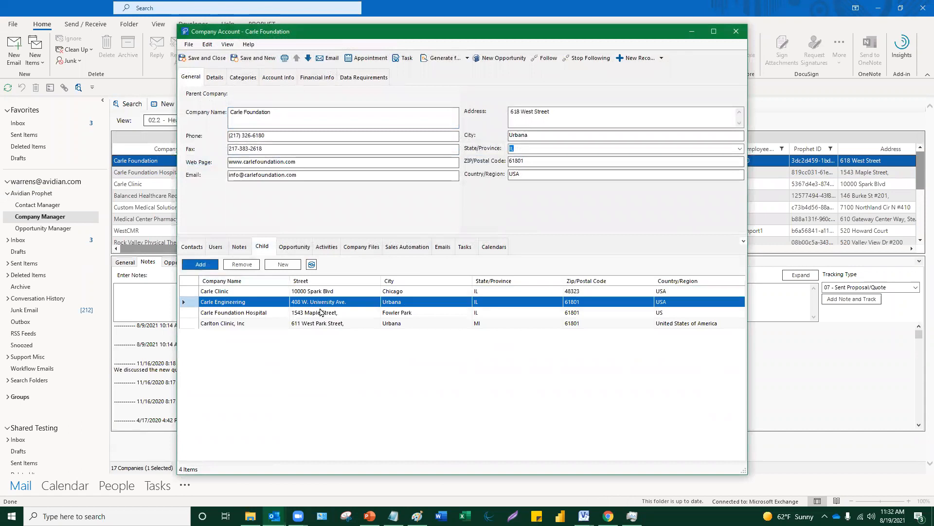
{"action": "left_click", "coordinate": [322, 312]}
{"action": "left_click", "coordinate": [324, 323]}
{"action": "left_click", "coordinate": [324, 313]}
{"action": "left_click", "coordinate": [325, 302]}
{"action": "left_click", "coordinate": [325, 292]}
{"action": "left_click", "coordinate": [288, 116]}
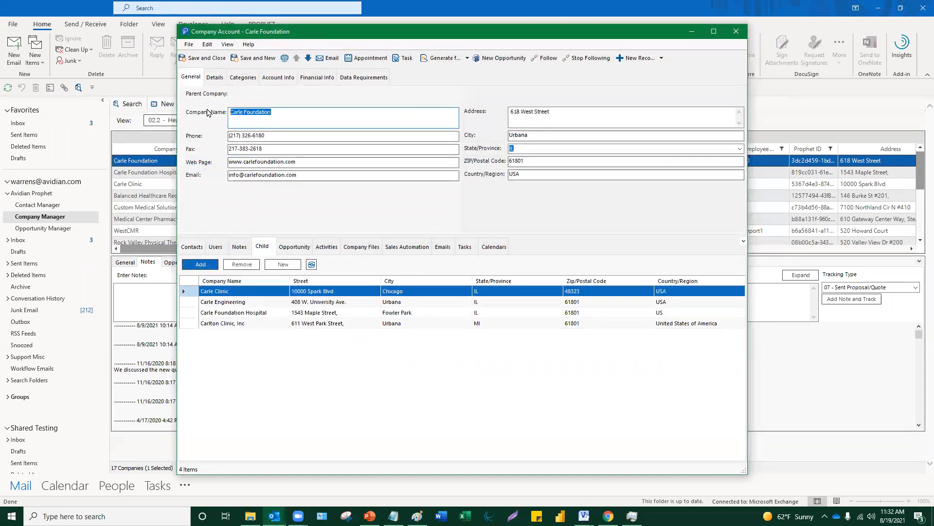
{"action": "left_click", "coordinate": [267, 305]}
{"action": "left_click", "coordinate": [264, 312]}
{"action": "left_click", "coordinate": [263, 323]}
{"action": "left_click", "coordinate": [261, 314]}
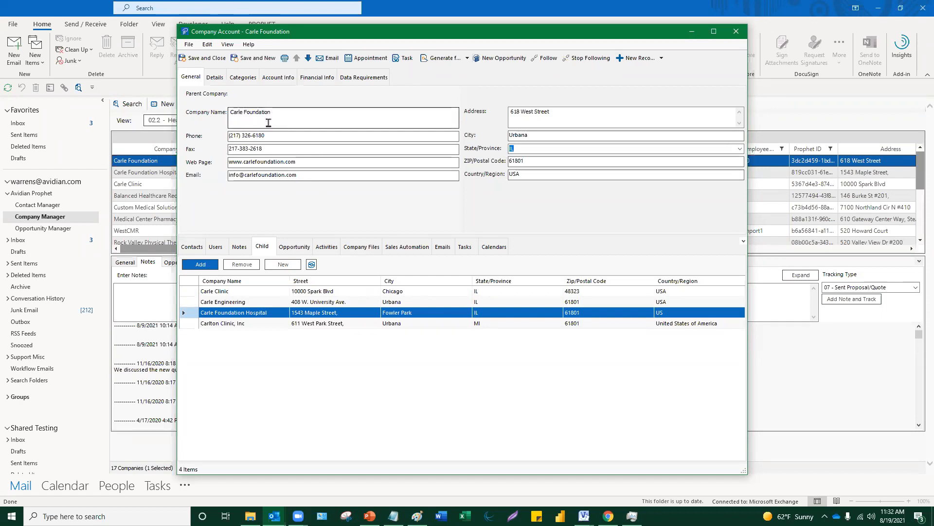
{"action": "double_click", "coordinate": [327, 315]}
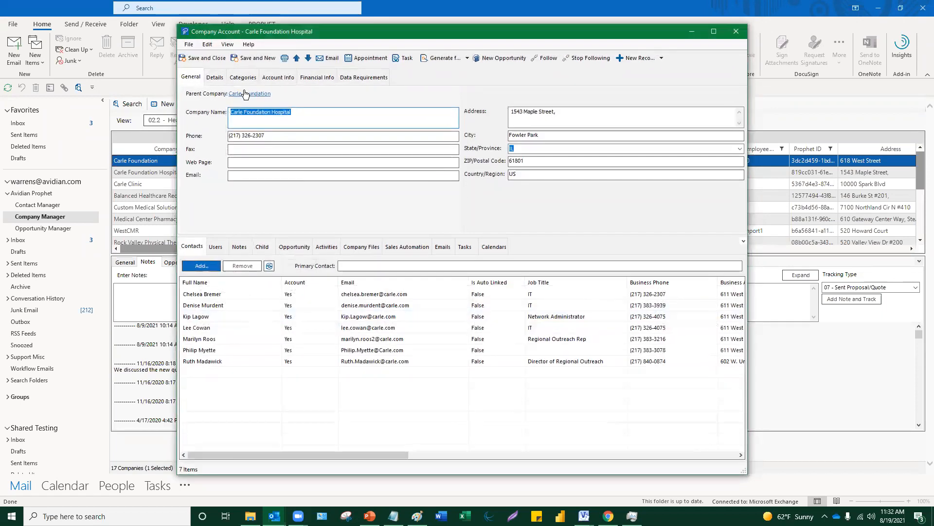
{"action": "left_click", "coordinate": [246, 95]}
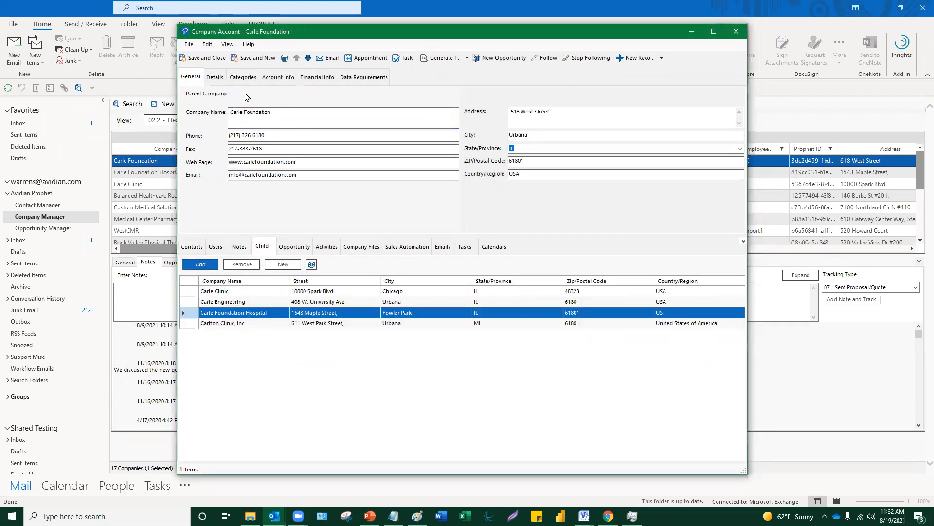
{"action": "left_click", "coordinate": [737, 33]}
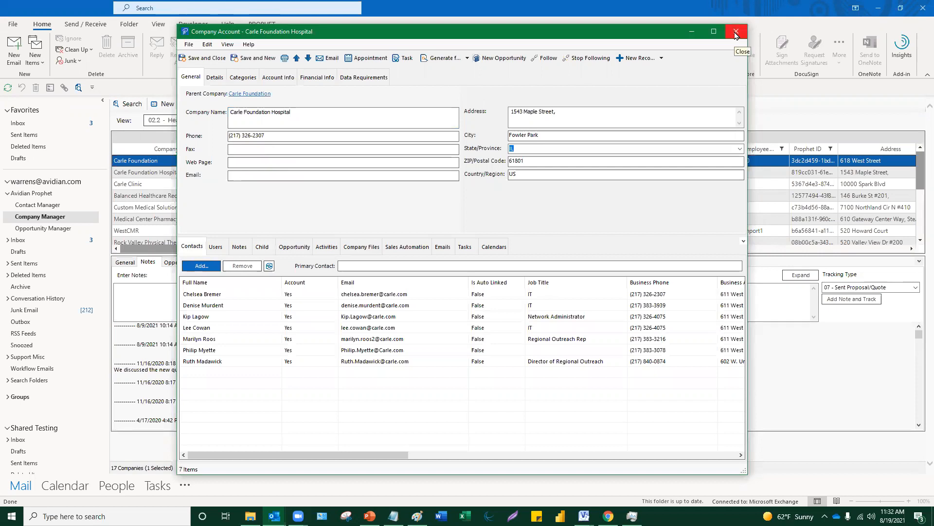
{"action": "left_click", "coordinate": [737, 33]}
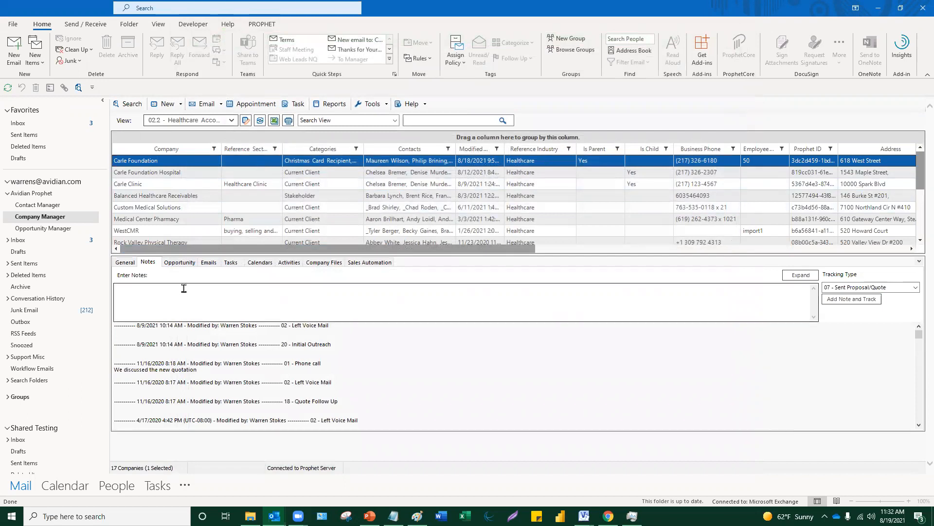
- List Carle Foundation's opportunities with Include Child Items ticked, showing ten 2018 Sales entries
{"action": "left_click", "coordinate": [190, 263]}
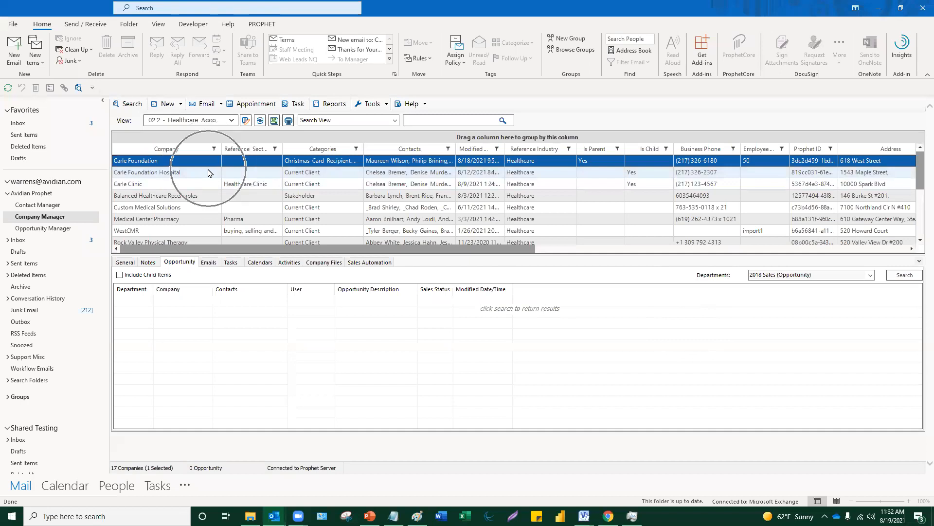
{"action": "left_click", "coordinate": [120, 276]}
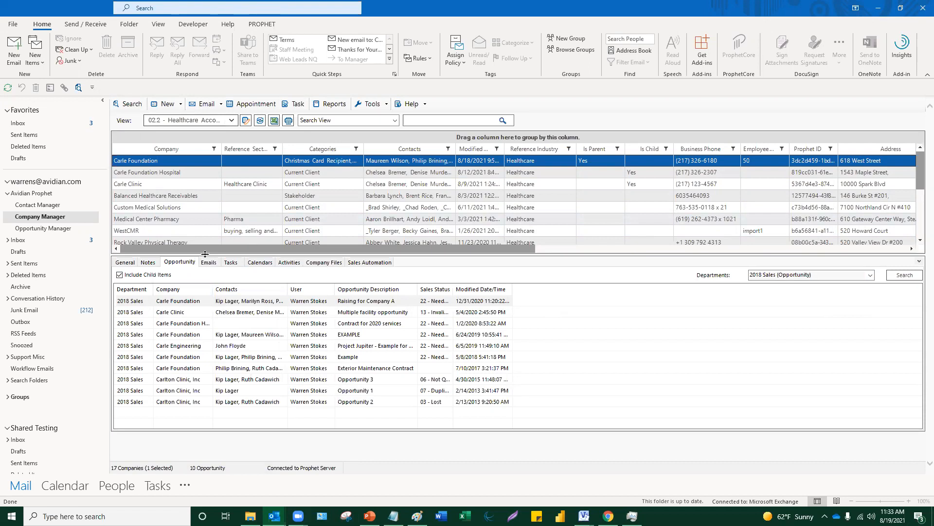
{"action": "left_click", "coordinate": [233, 121]}
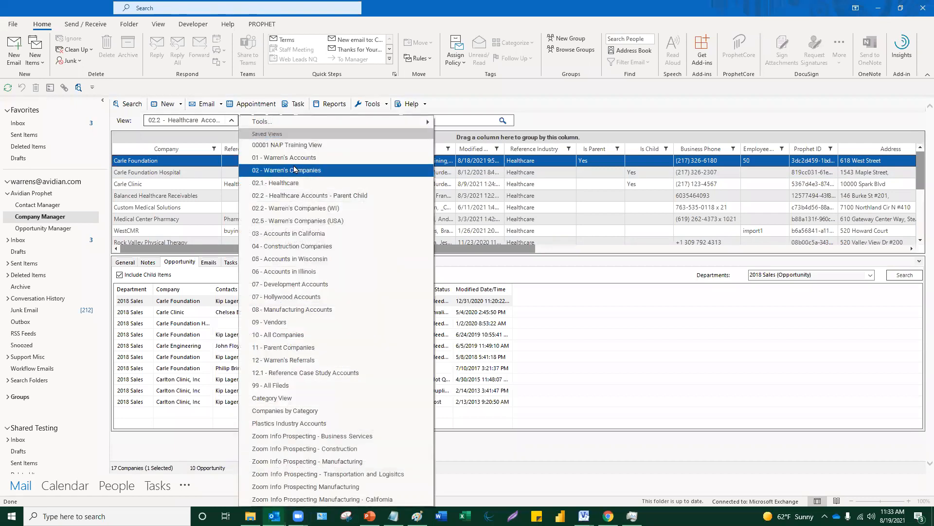
- Return to 07 - Hollywood Accounts and list Lebowski Manufacturing Corp's 37 e-mail activities, newest first
{"action": "left_click", "coordinate": [298, 297]}
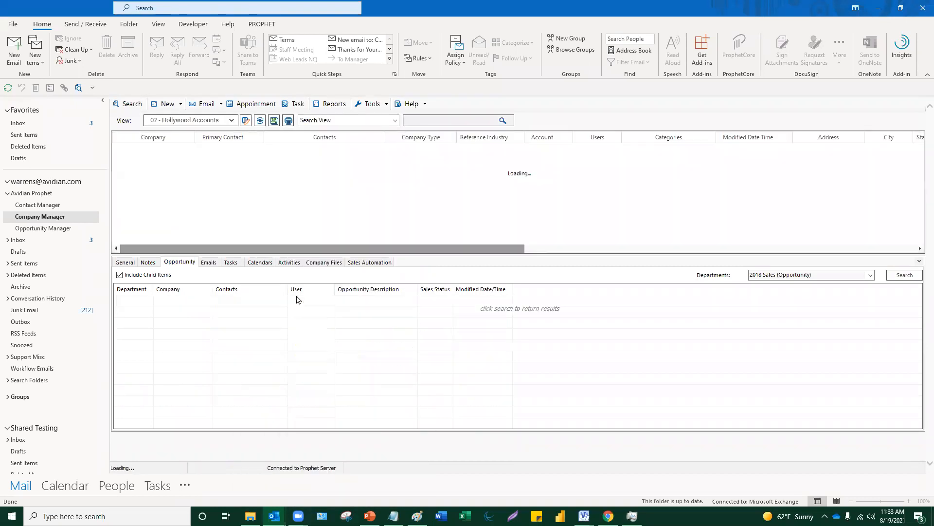
{"action": "left_click", "coordinate": [289, 262]}
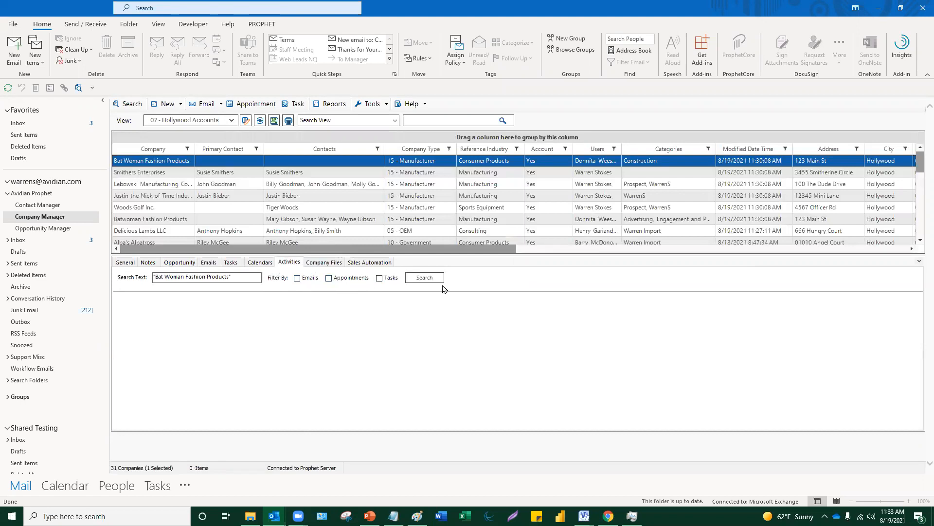
{"action": "left_click", "coordinate": [238, 185]}
{"action": "left_click", "coordinate": [297, 278]}
{"action": "left_click", "coordinate": [416, 278]}
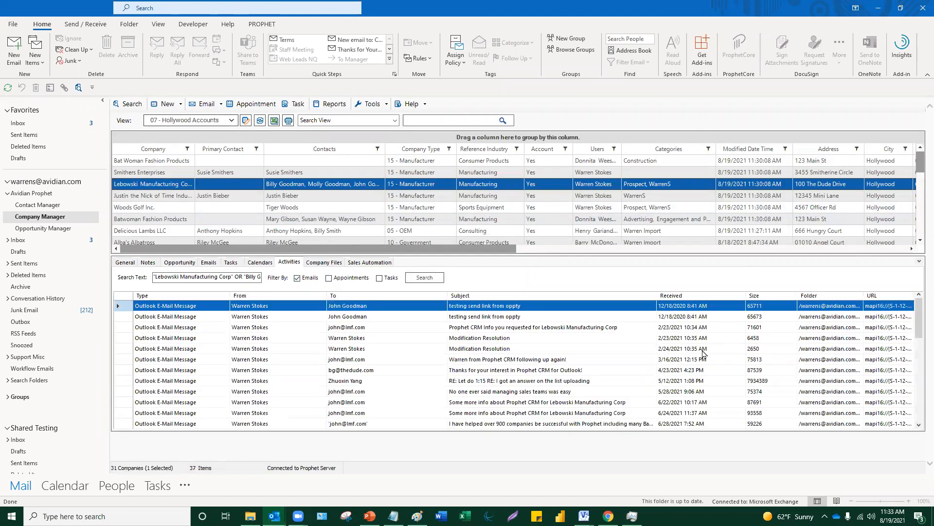
{"action": "left_click", "coordinate": [679, 297]}
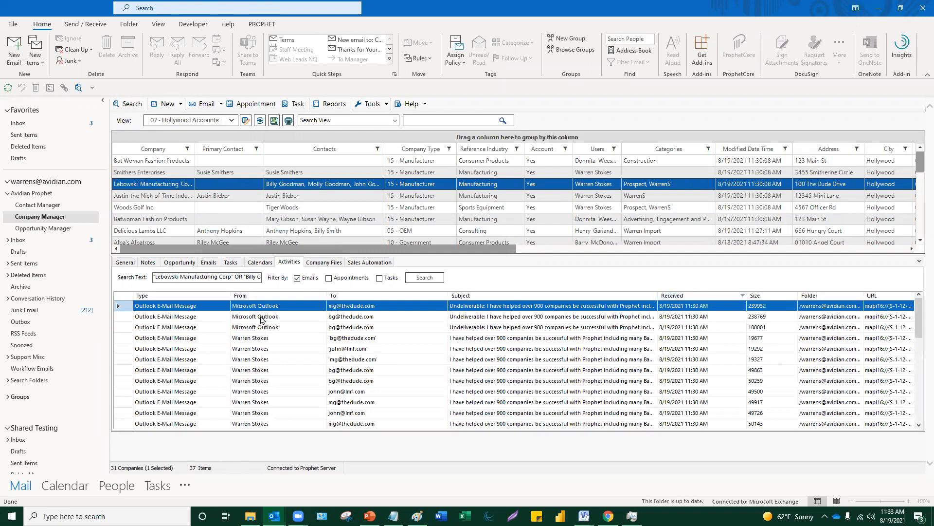
{"action": "scroll", "coordinate": [385, 359], "scroll_direction": "down", "scroll_amount": 2}
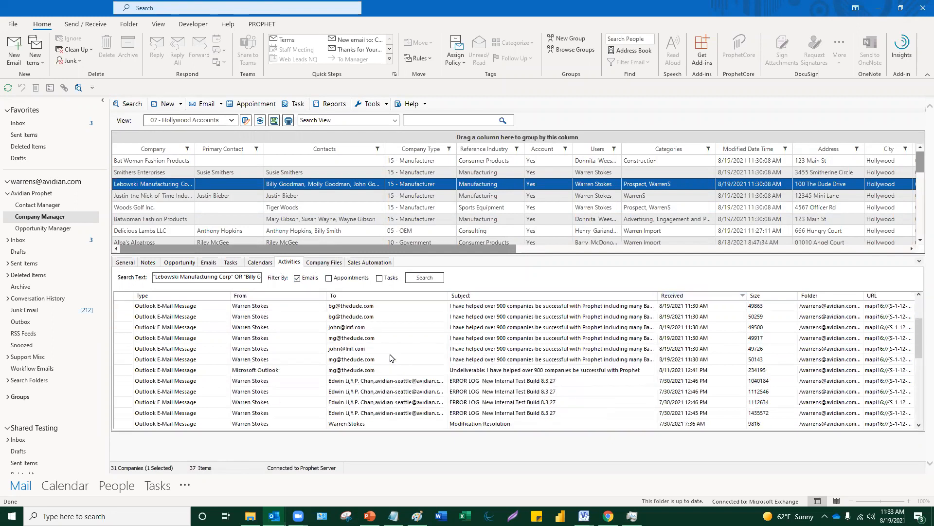
{"action": "left_click", "coordinate": [410, 319]}
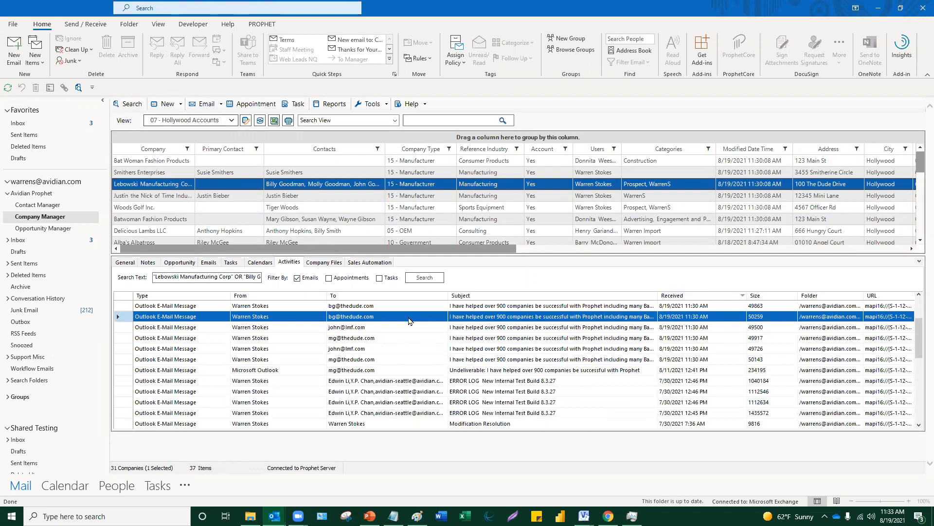
{"action": "double_click", "coordinate": [409, 319]}
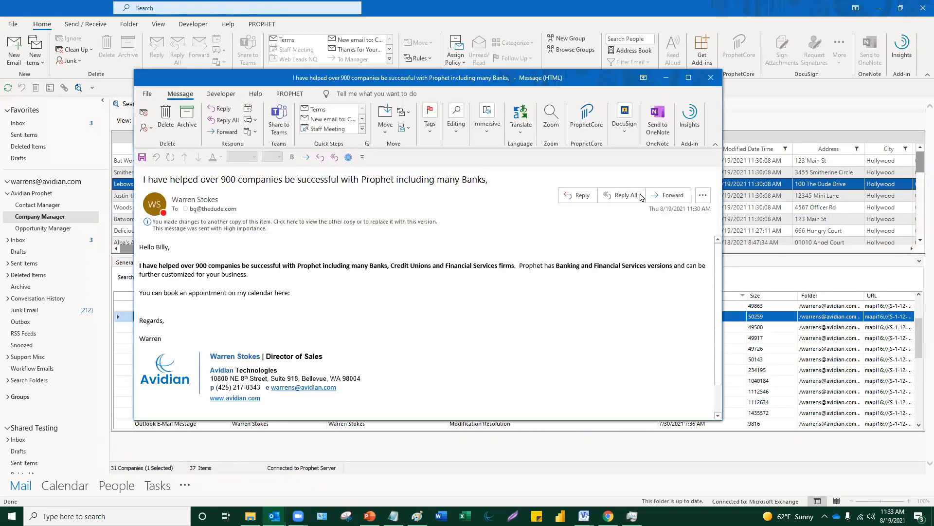
{"action": "left_click", "coordinate": [711, 78]}
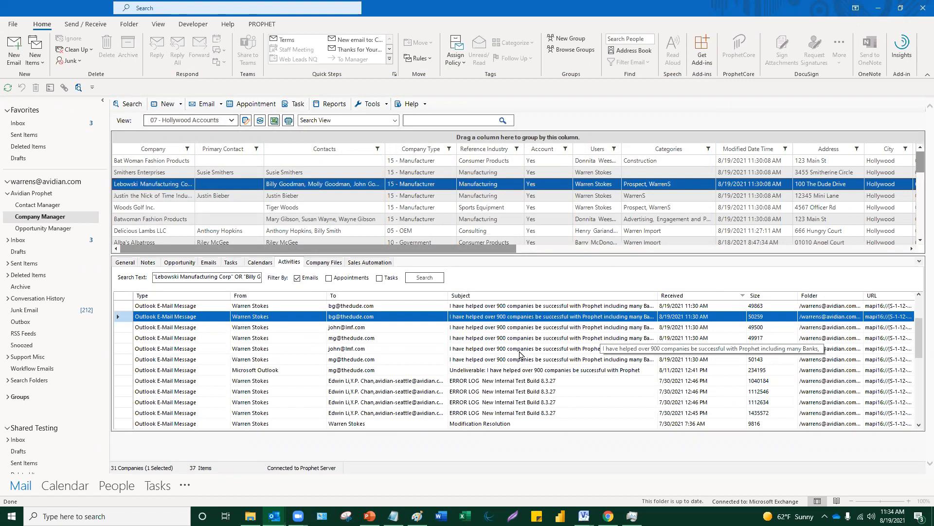
{"action": "mouse_move", "coordinate": [275, 516]}
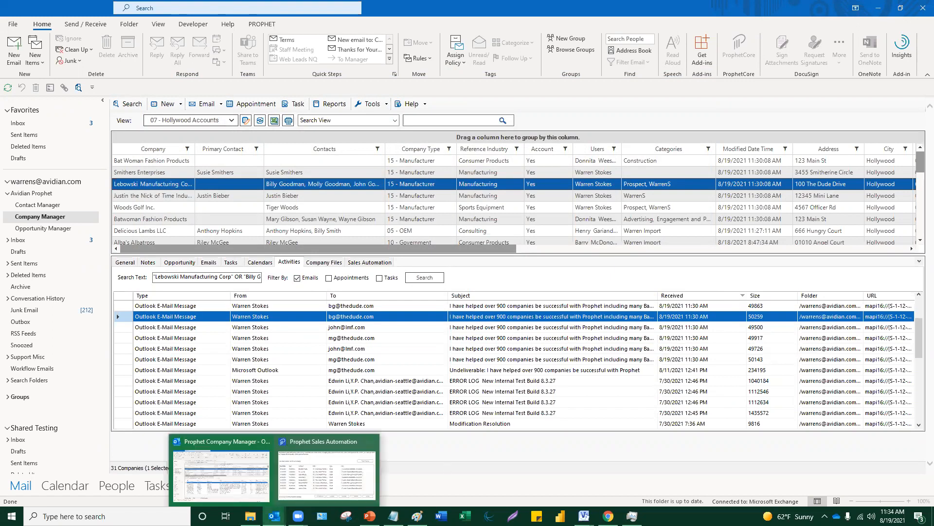
- Open the Inbox in its own maximized window and type 'ant' to reach the Prophet Enterprise Licenses quote request
{"action": "right_click", "coordinate": [18, 127]}
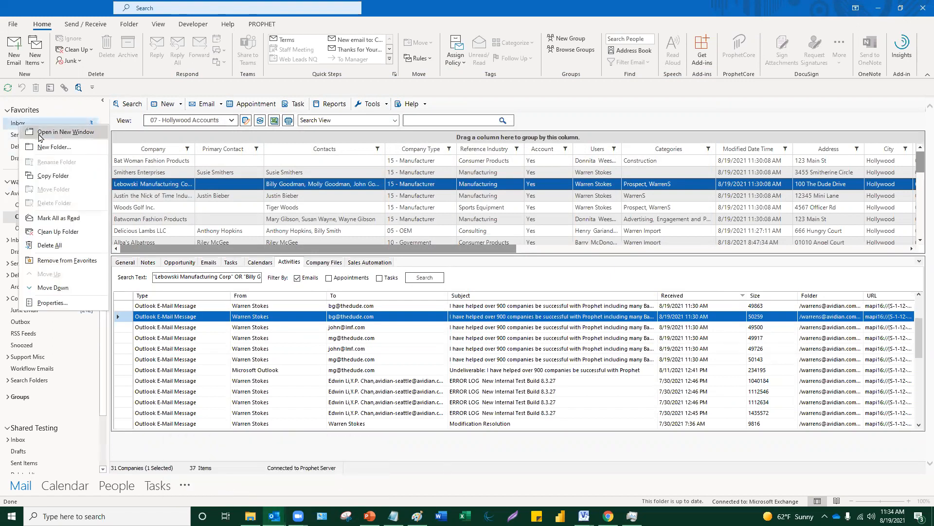
{"action": "left_click", "coordinate": [66, 131]}
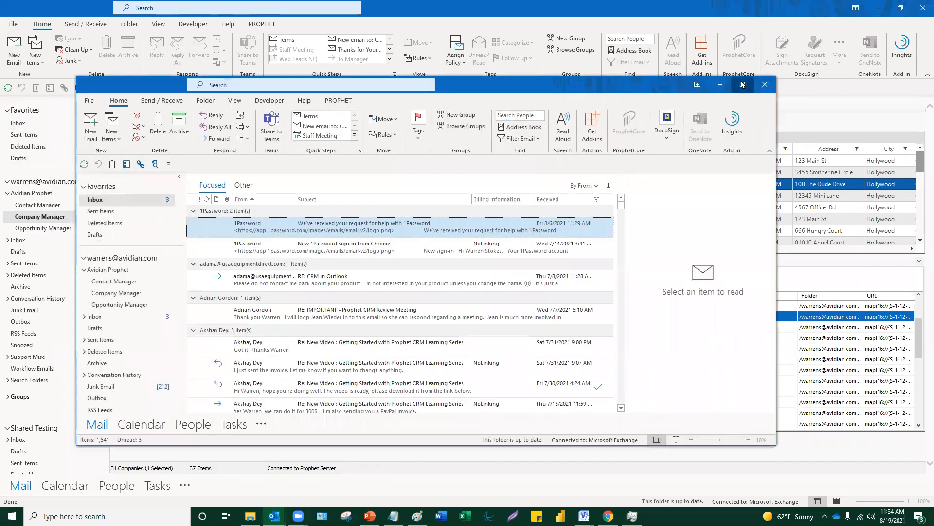
{"action": "left_click", "coordinate": [742, 85]}
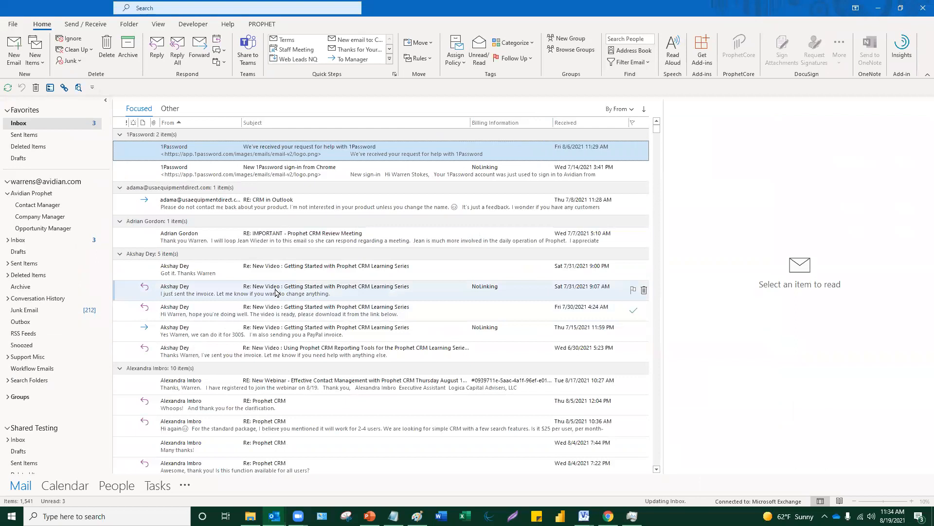
{"action": "left_click", "coordinate": [277, 293]}
{"action": "type", "text": "ant"}
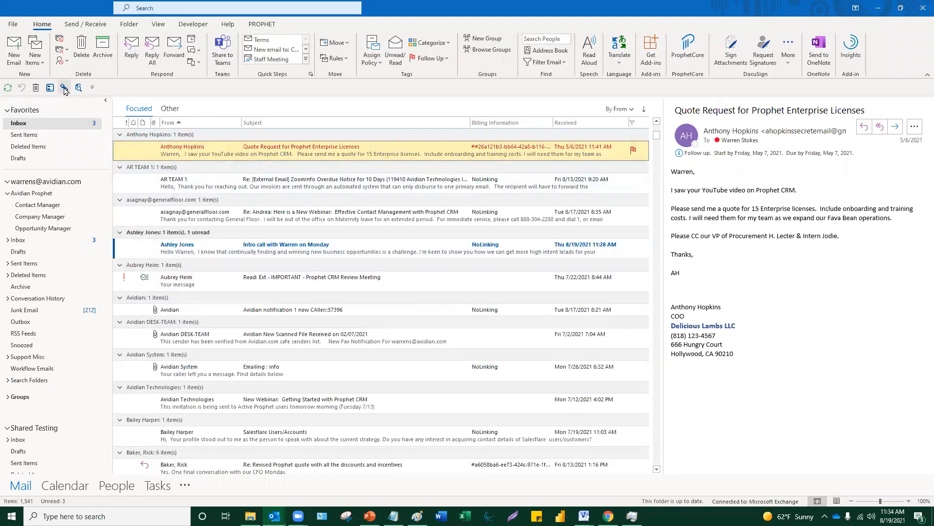
- Begin linking the quote email to company Delicious Lambs LLC in Prophet, then close the Attach Email dialog
{"action": "left_click", "coordinate": [270, 27]}
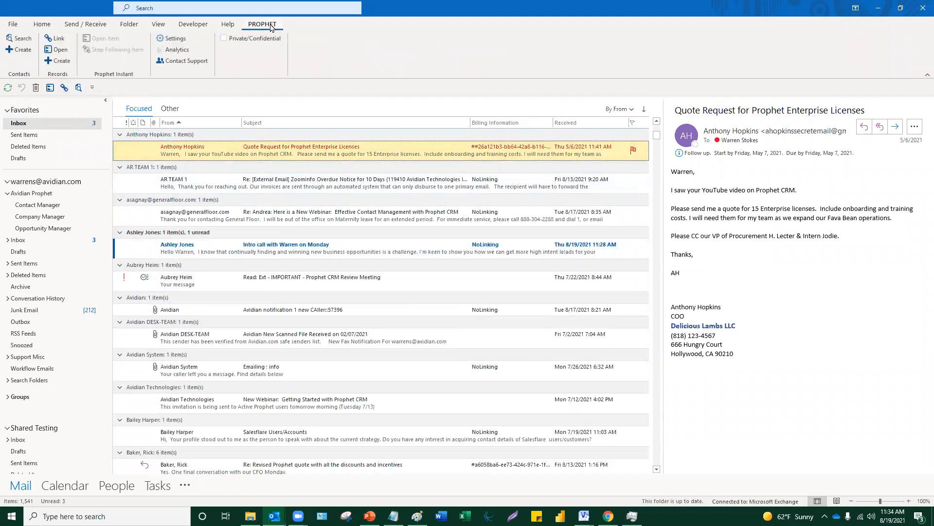
{"action": "left_click", "coordinate": [65, 89]}
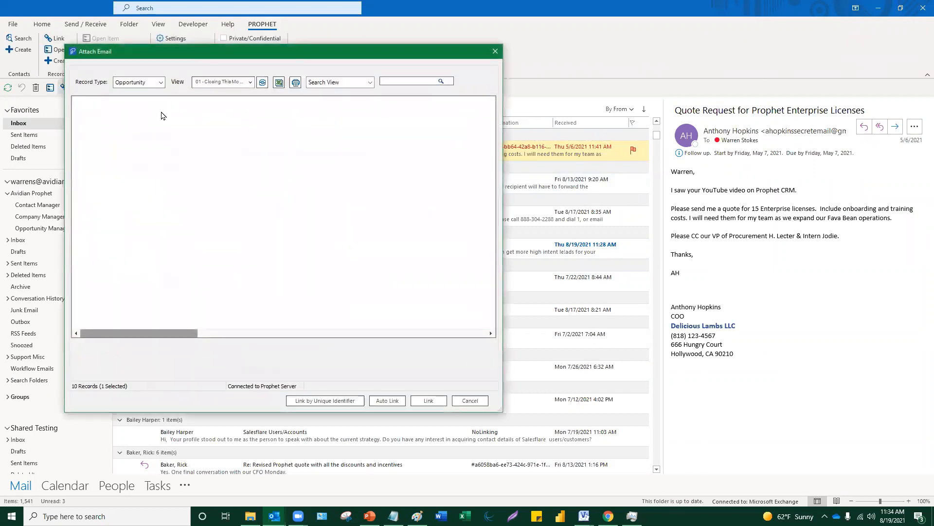
{"action": "left_click", "coordinate": [162, 84]}
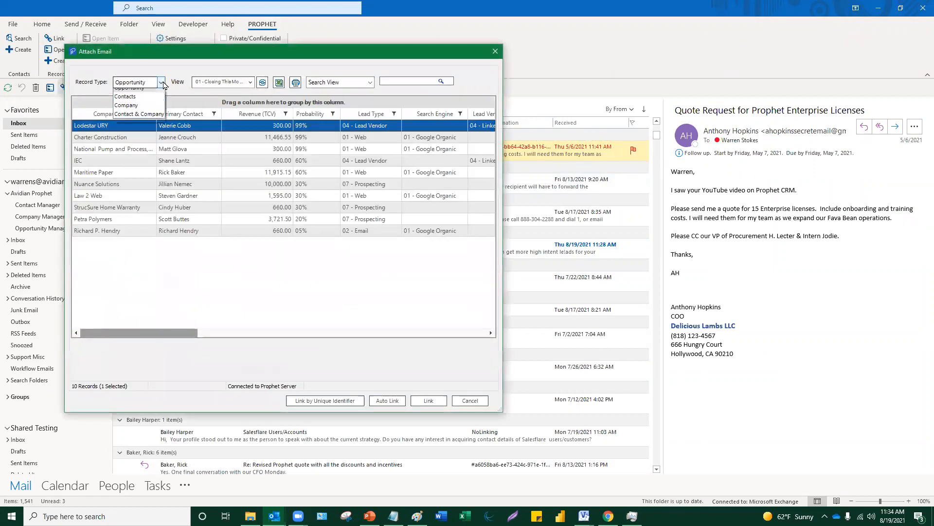
{"action": "left_click", "coordinate": [150, 111]}
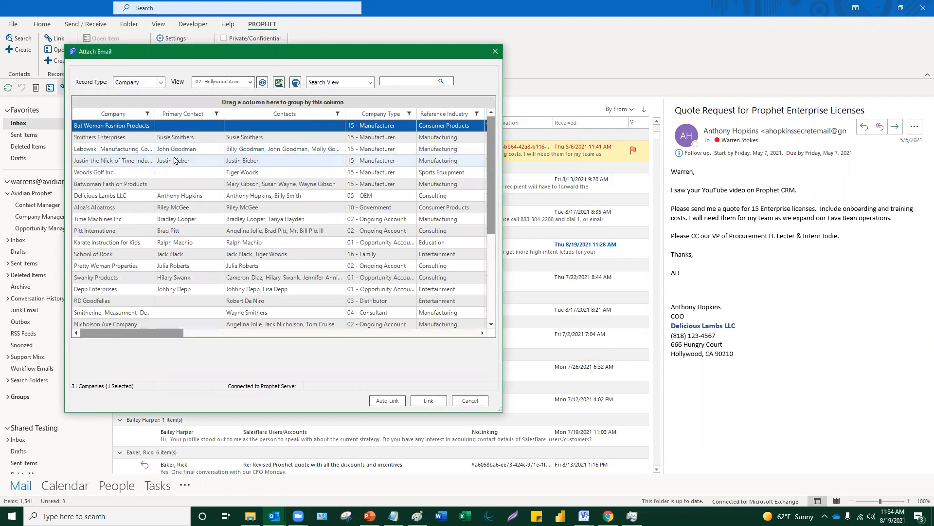
{"action": "left_click", "coordinate": [126, 197]}
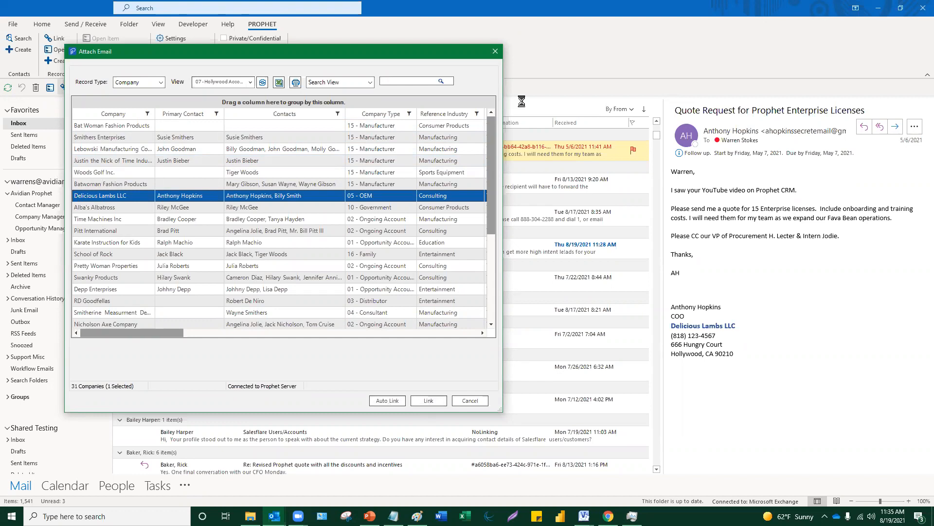
{"action": "left_click", "coordinate": [493, 51]}
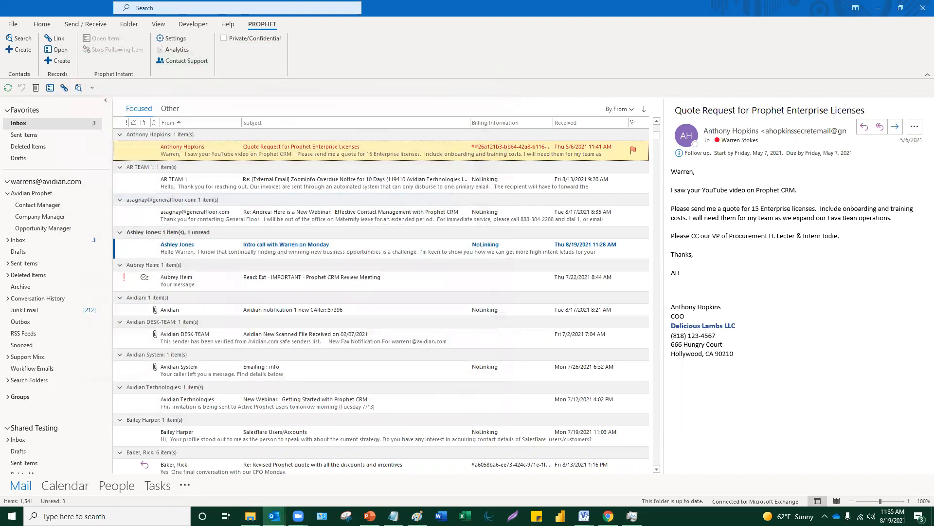
- Bring the Prophet Company Manager forward, then switch to the PowerPoint deck's Contact Creation slide
{"action": "mouse_move", "coordinate": [274, 516]}
{"action": "left_click", "coordinate": [184, 490]}
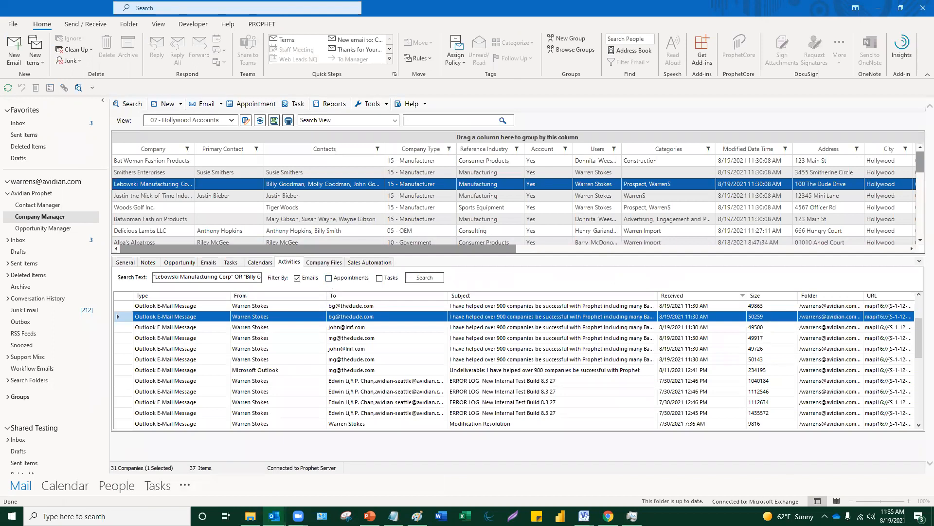
{"action": "left_click", "coordinate": [370, 516]}
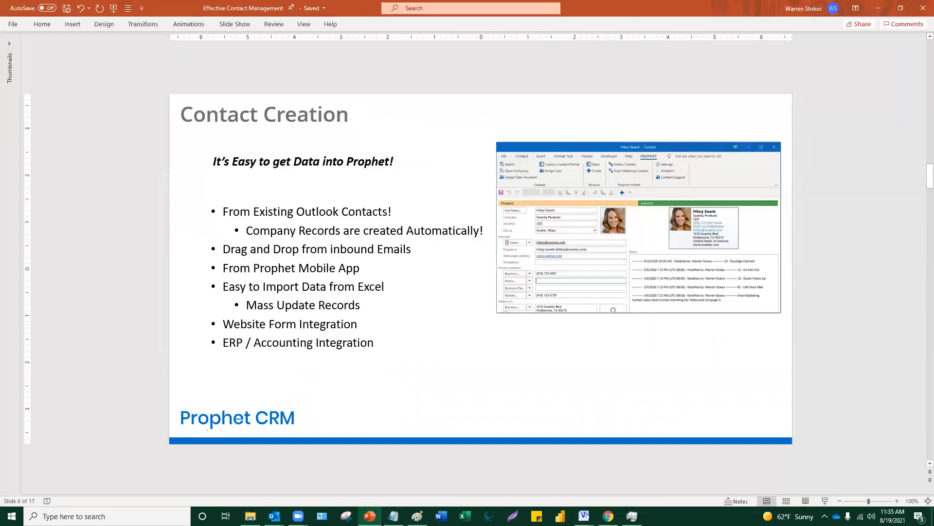
- Leave the PowerPoint presentation with Shift+F5 to get back to Outlook's Company Manager
{"action": "key", "text": "shift+F5"}
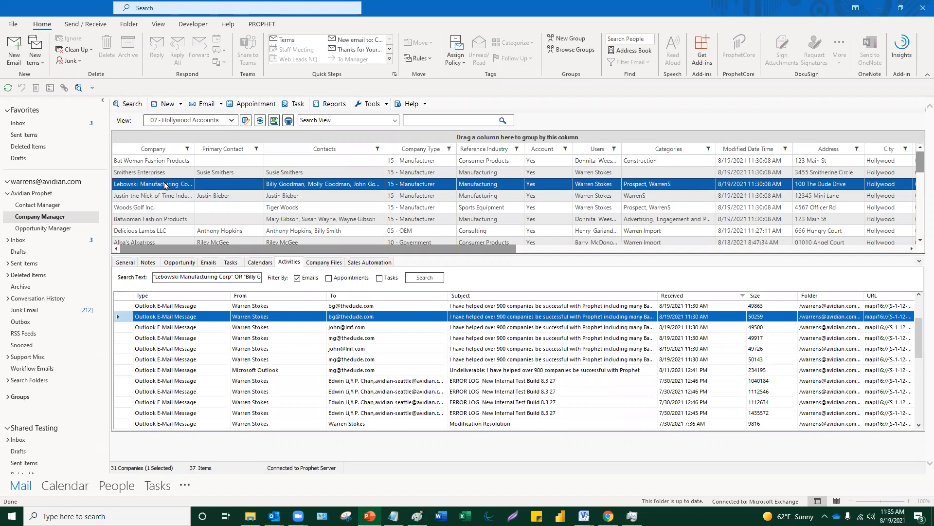
- Select Justin the Nick of Time and Woods Golf, collapse the Activities pane, and sort Company Type descending
{"action": "left_click", "coordinate": [179, 109]}
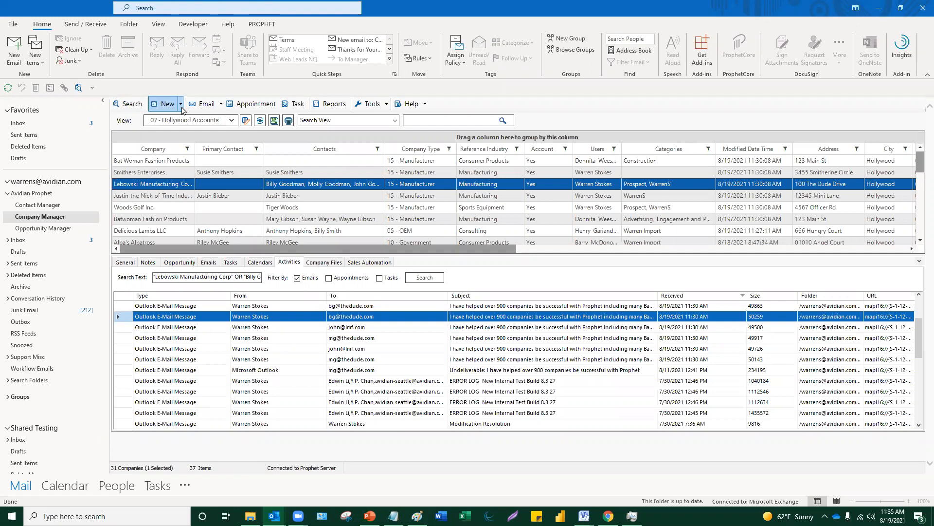
{"action": "left_click", "coordinate": [268, 198]}
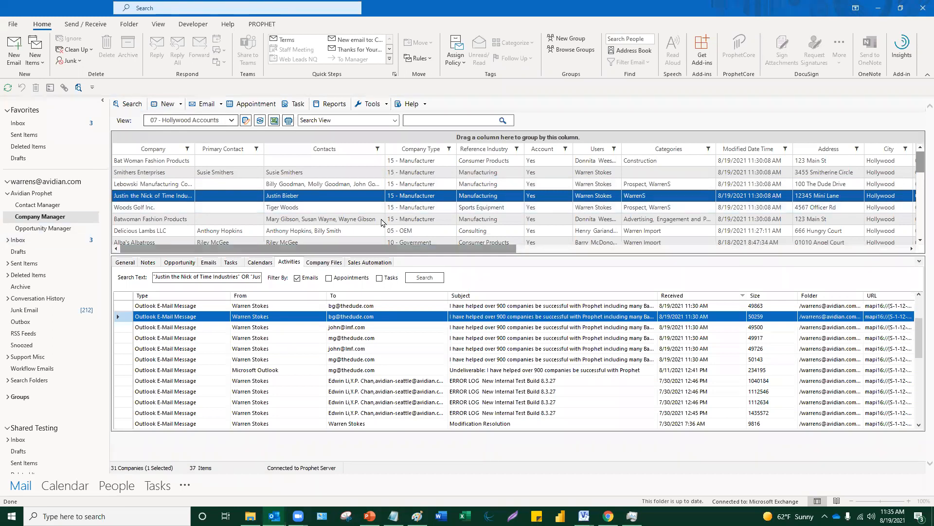
{"action": "left_click", "coordinate": [297, 209]}
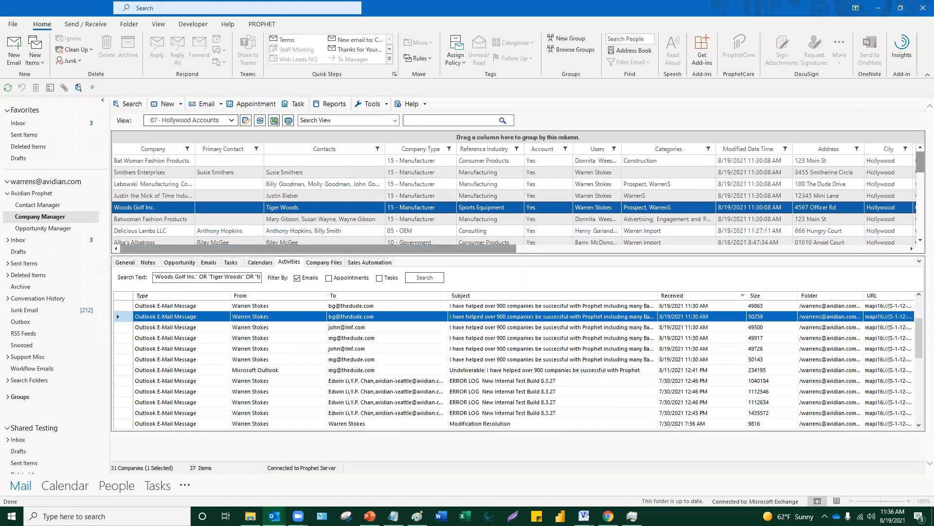
{"action": "left_click", "coordinate": [920, 263]}
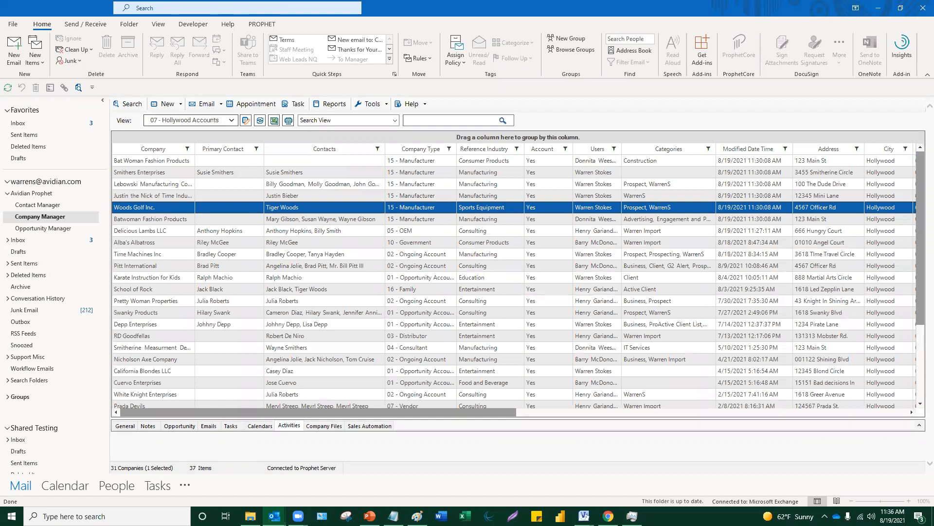
{"action": "scroll", "coordinate": [252, 235], "scroll_direction": "down", "scroll_amount": 2}
{"action": "scroll", "coordinate": [252, 236], "scroll_direction": "up", "scroll_amount": 2}
{"action": "left_click", "coordinate": [425, 150]}
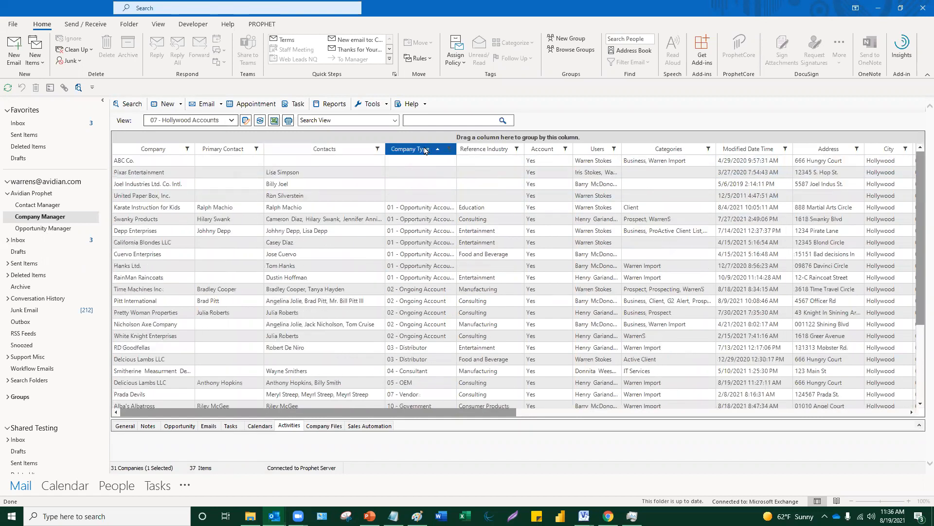
{"action": "left_click", "coordinate": [425, 151]}
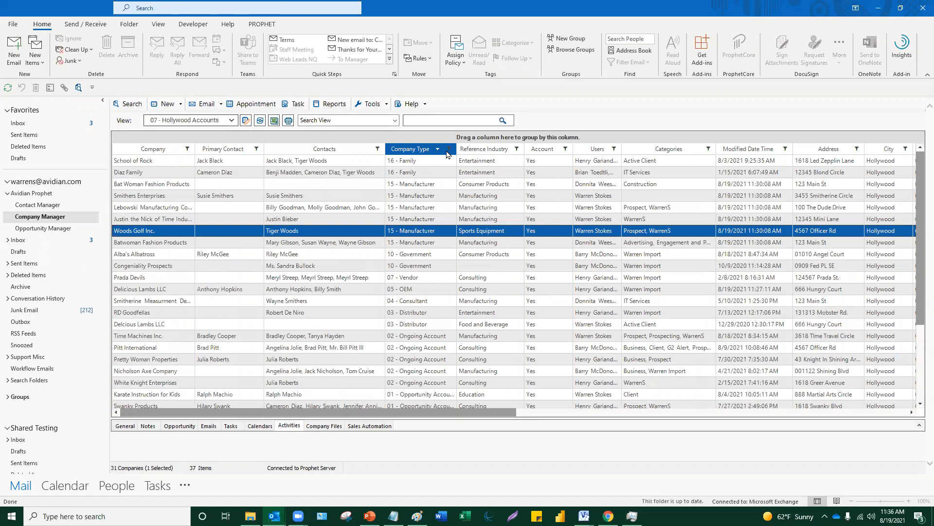
- Filter Company Type to 16 Family, 15 Manufacturer, 10 Government, 07 Vendor, 05 OEM and 04 Consultant
{"action": "left_click", "coordinate": [449, 150]}
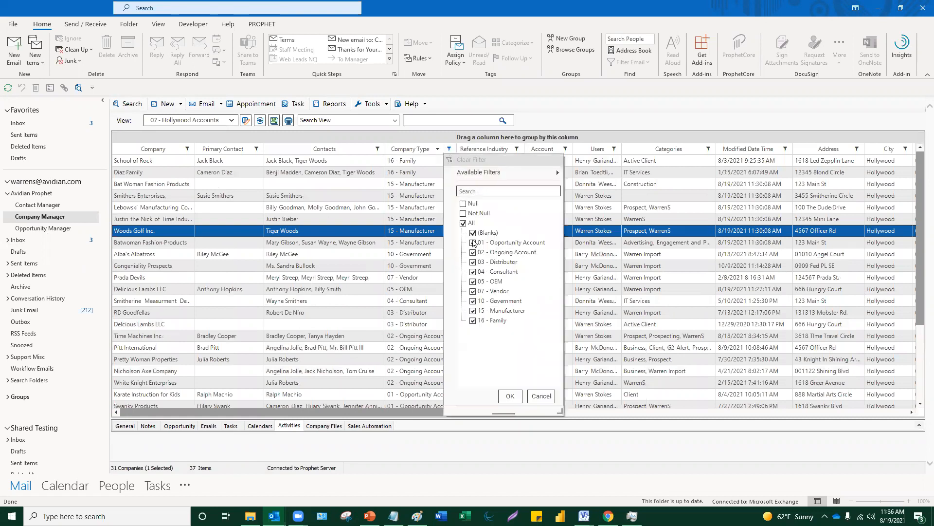
{"action": "left_click", "coordinate": [463, 223]}
{"action": "left_click", "coordinate": [474, 320]}
{"action": "left_click", "coordinate": [473, 310]}
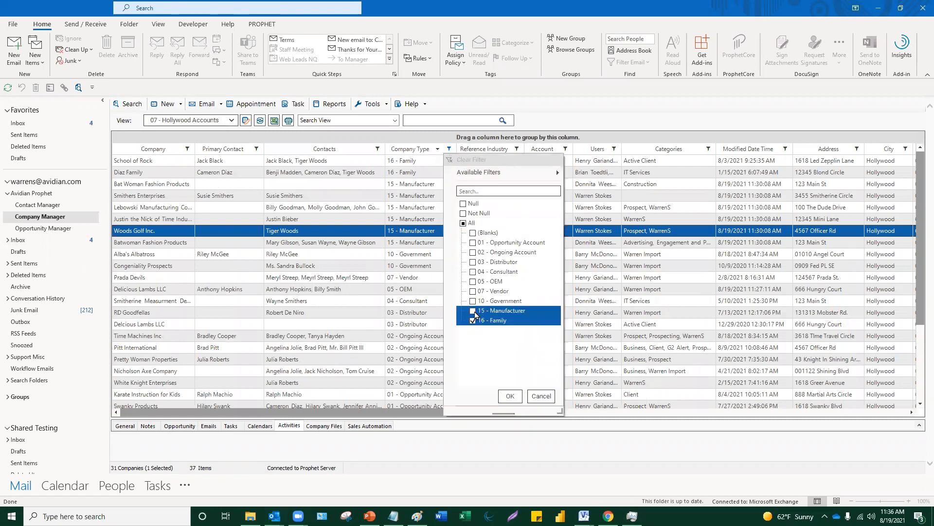
{"action": "left_click", "coordinate": [473, 300]}
{"action": "left_click", "coordinate": [472, 291]}
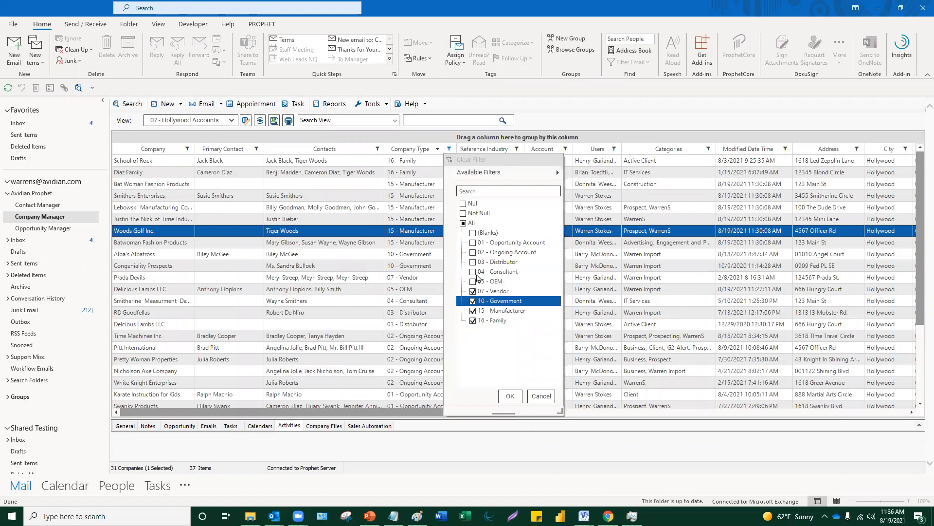
{"action": "left_click", "coordinate": [473, 271]}
{"action": "left_click", "coordinate": [472, 281]}
{"action": "left_click", "coordinate": [510, 396]}
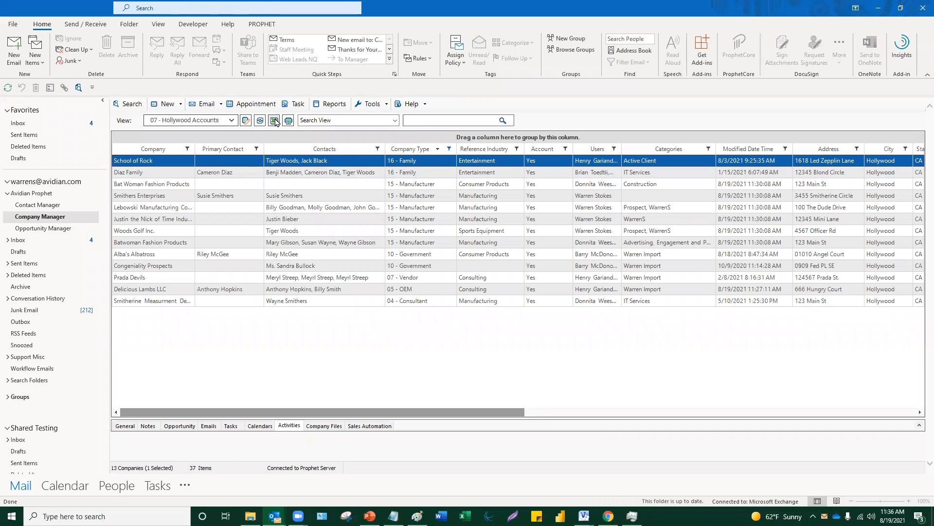
- Export all 13 filtered rows to the Excel workbook ProphetView121, review it, and close Excel
{"action": "left_click", "coordinate": [276, 123]}
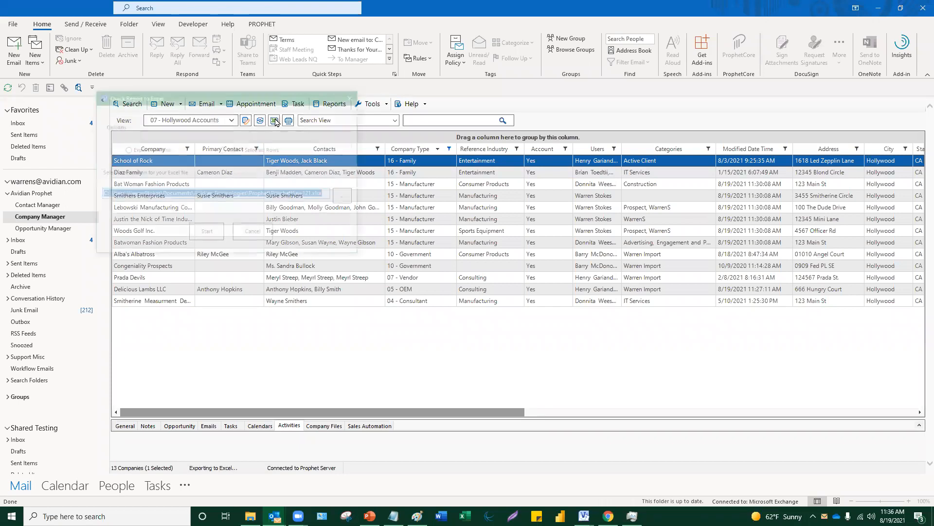
{"action": "left_click", "coordinate": [151, 150]}
{"action": "left_click", "coordinate": [152, 151]}
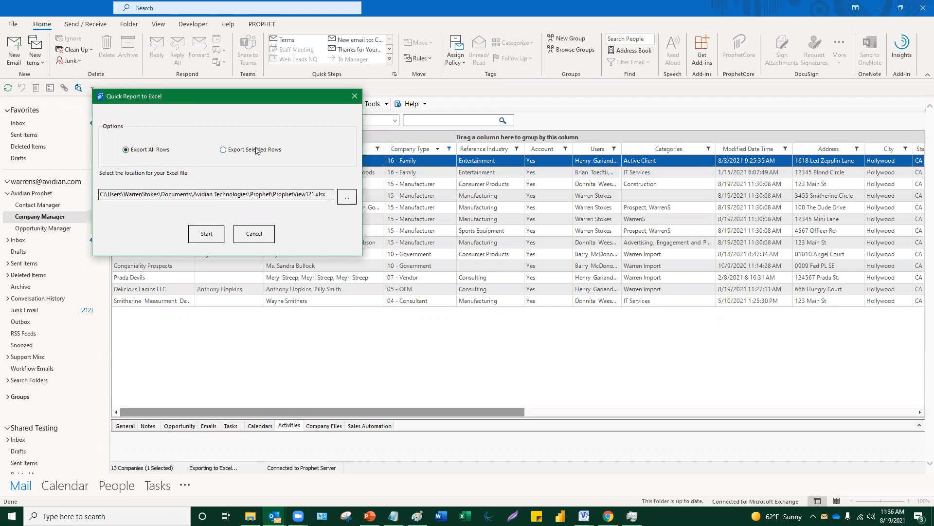
{"action": "left_click", "coordinate": [208, 233]}
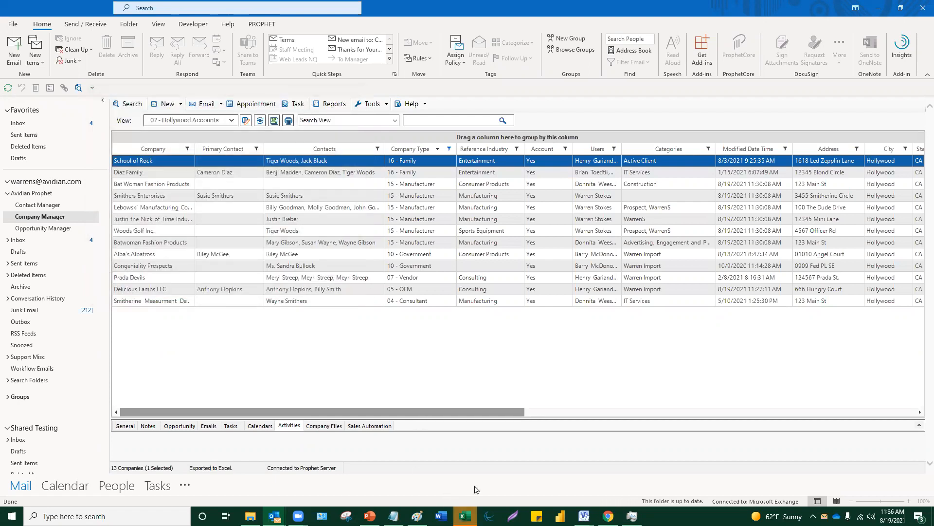
{"action": "scroll", "coordinate": [504, 379], "scroll_direction": "down", "scroll_amount": 3}
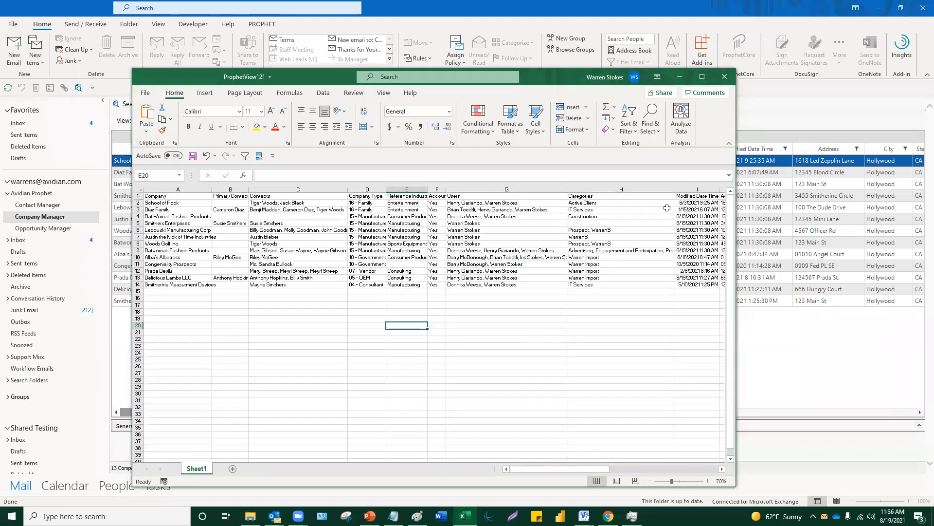
{"action": "scroll", "coordinate": [527, 281], "scroll_direction": "down", "scroll_amount": 2}
{"action": "scroll", "coordinate": [526, 281], "scroll_direction": "up", "scroll_amount": 2}
{"action": "left_click", "coordinate": [725, 79]}
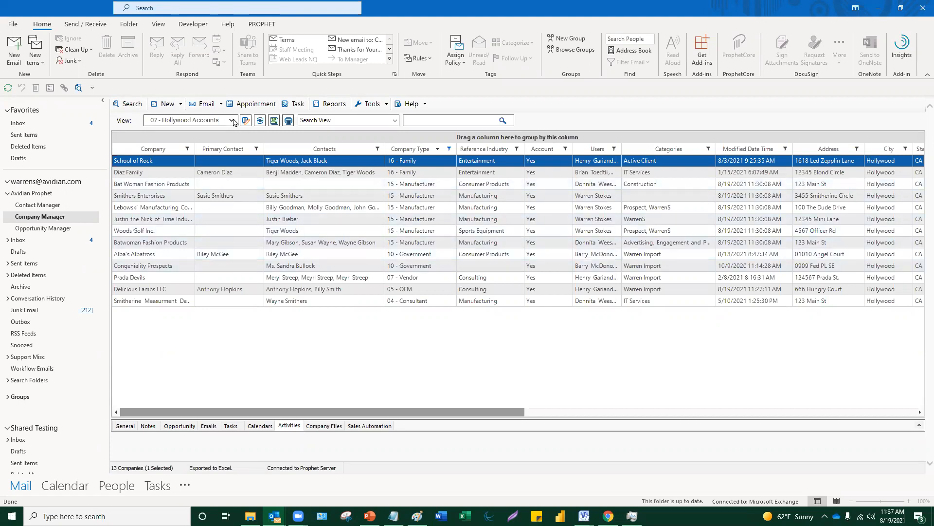
- Reload 07 - Hollywood Accounts, filter Contacts to Tiger Woods only, then clear that filter
{"action": "left_click", "coordinate": [231, 120]}
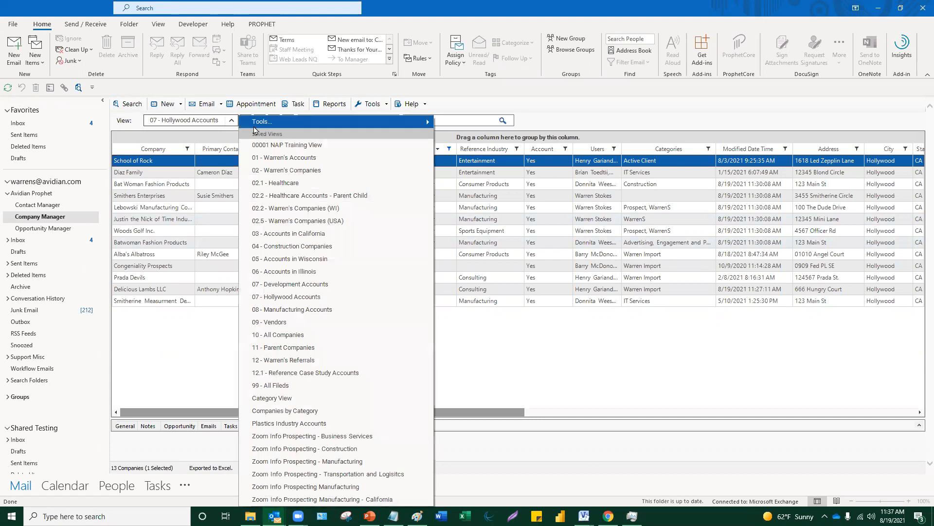
{"action": "left_click", "coordinate": [306, 297]}
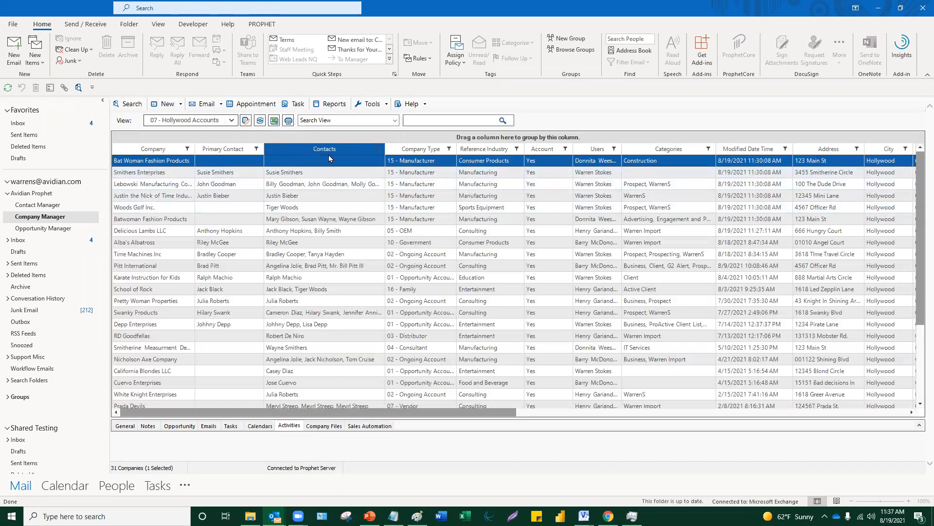
{"action": "left_click", "coordinate": [378, 149]}
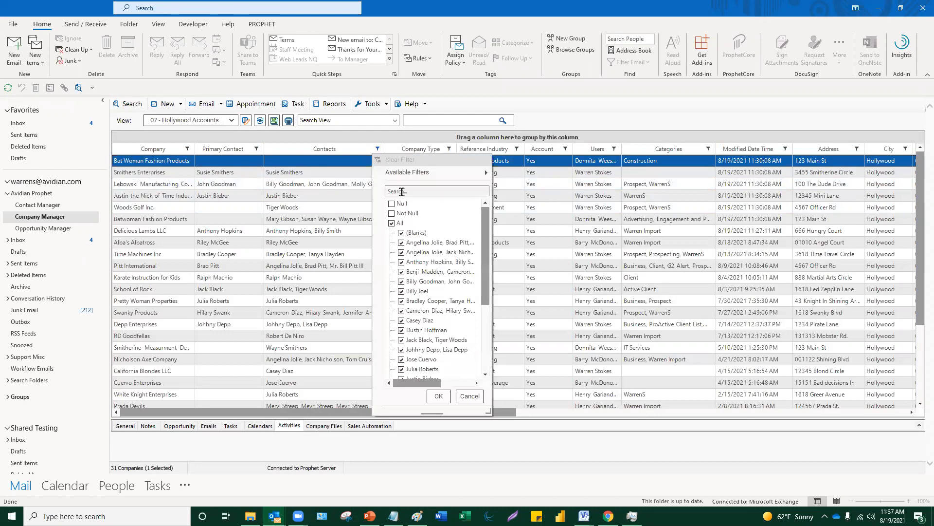
{"action": "left_click", "coordinate": [401, 191]}
{"action": "type", "text": "woods"}
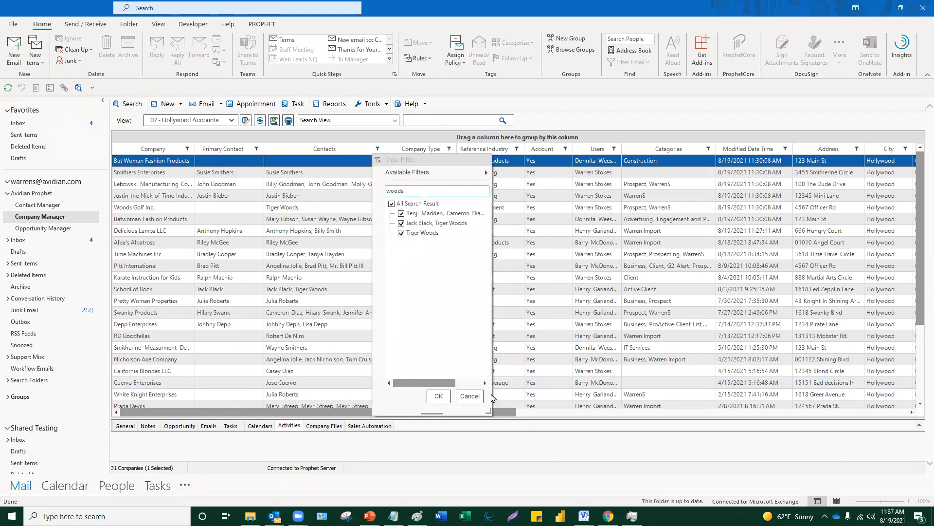
{"action": "left_click_drag", "start_coordinate": [489, 417], "coordinate": [537, 419]}
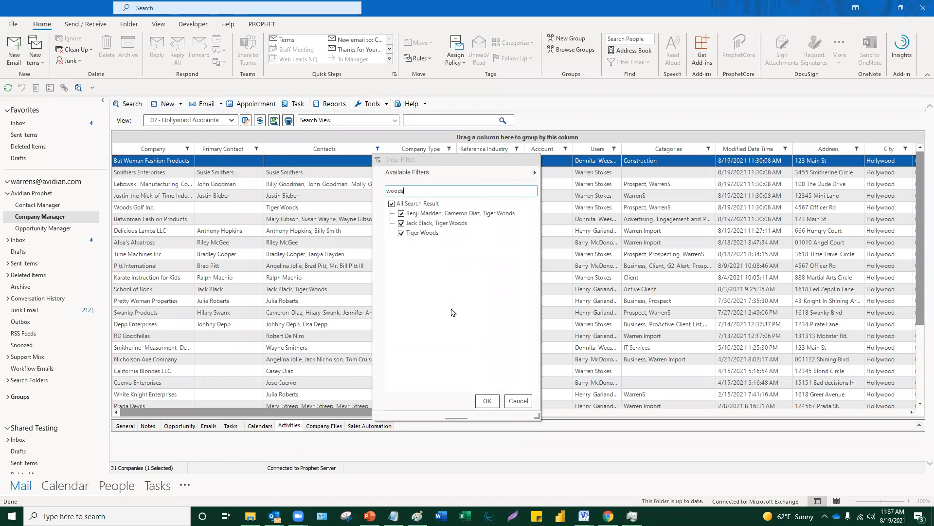
{"action": "left_click", "coordinate": [401, 223]}
{"action": "left_click", "coordinate": [401, 214]}
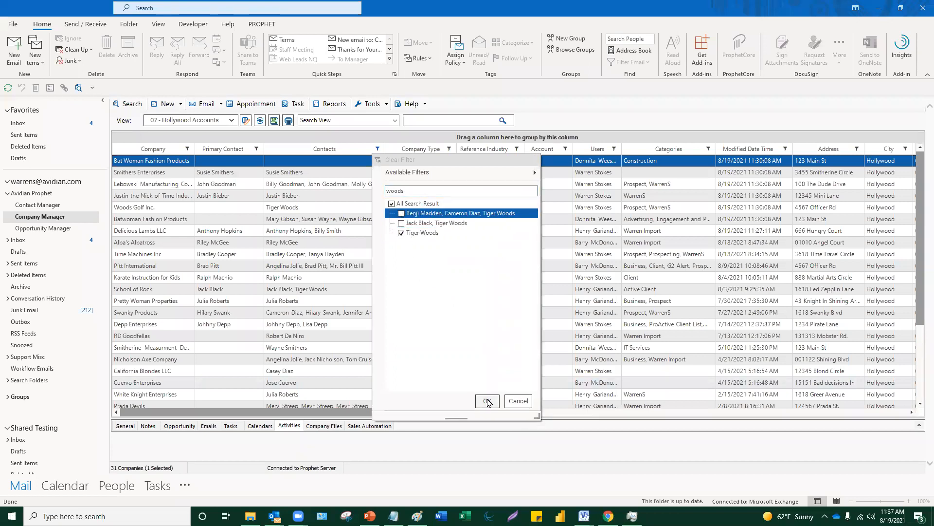
{"action": "left_click", "coordinate": [488, 401]}
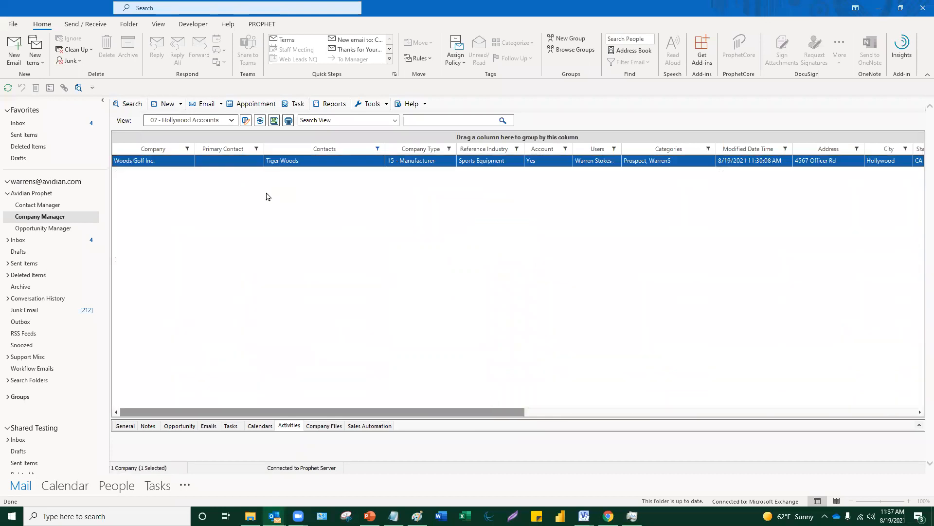
{"action": "left_click", "coordinate": [378, 148]}
{"action": "left_click", "coordinate": [377, 161]}
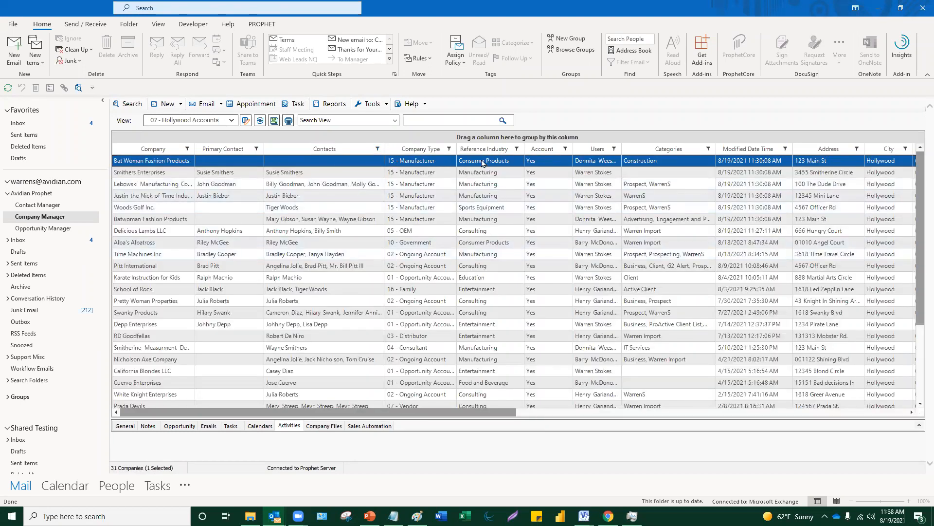
- Filter Company Type to 05 - OEM, then clear the Company Type filter
{"action": "left_click", "coordinate": [450, 148]}
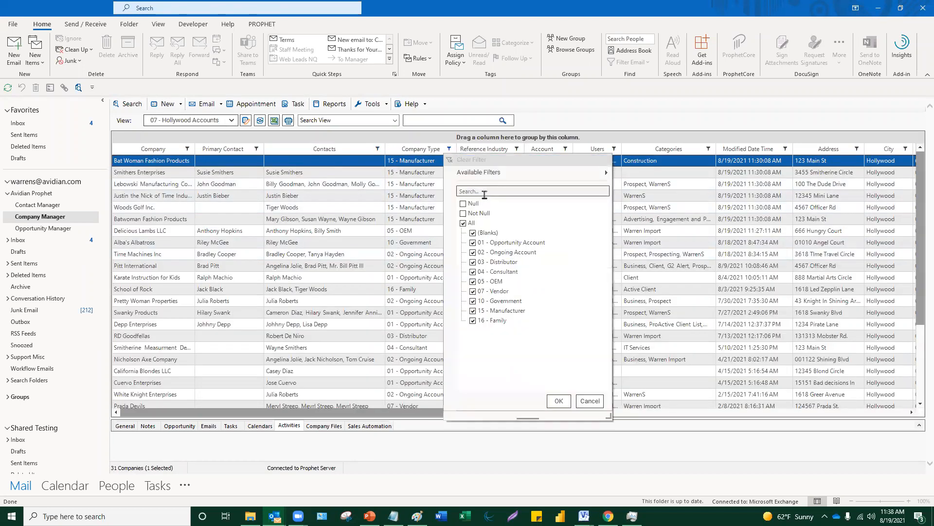
{"action": "type", "text": "oem"}
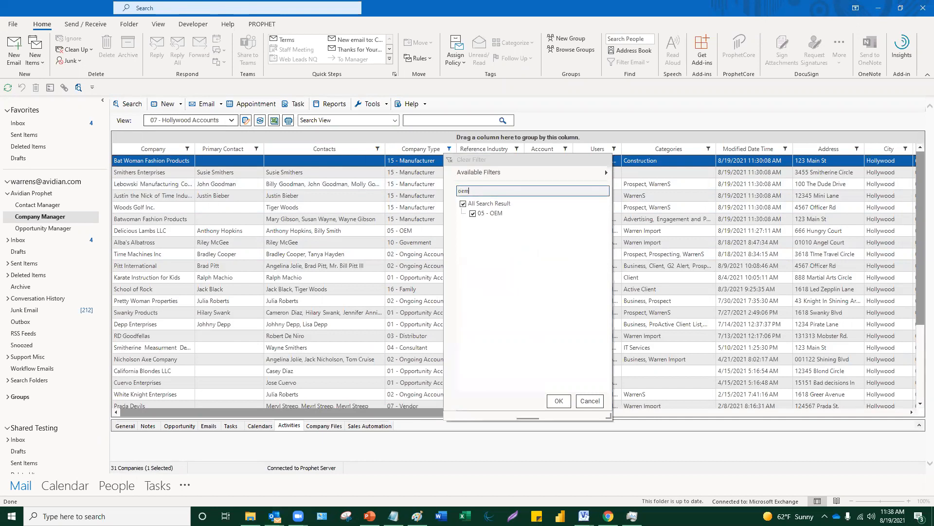
{"action": "left_click", "coordinate": [559, 401]}
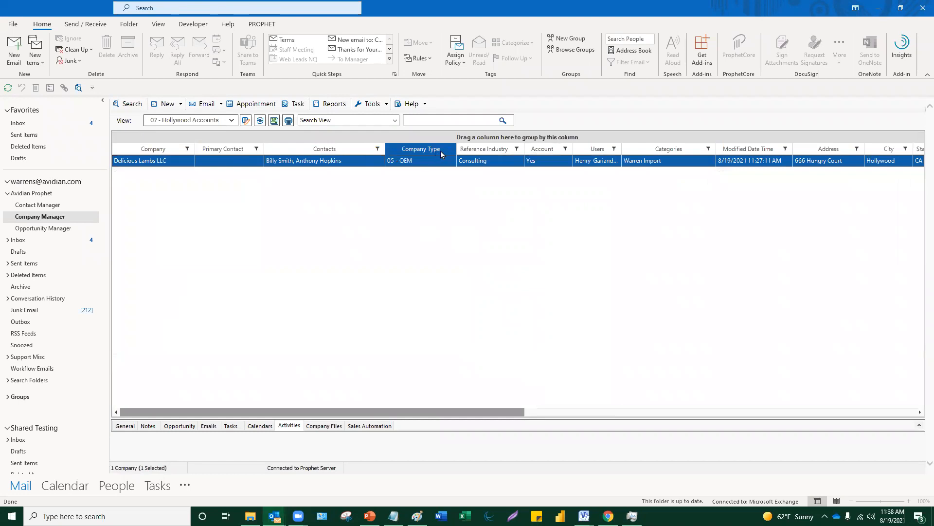
{"action": "left_click", "coordinate": [449, 148]}
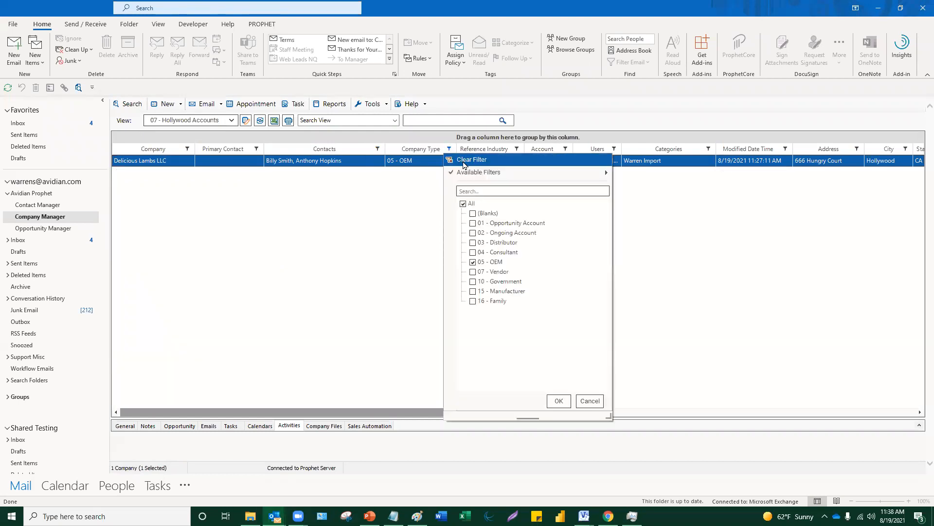
{"action": "left_click", "coordinate": [465, 161]}
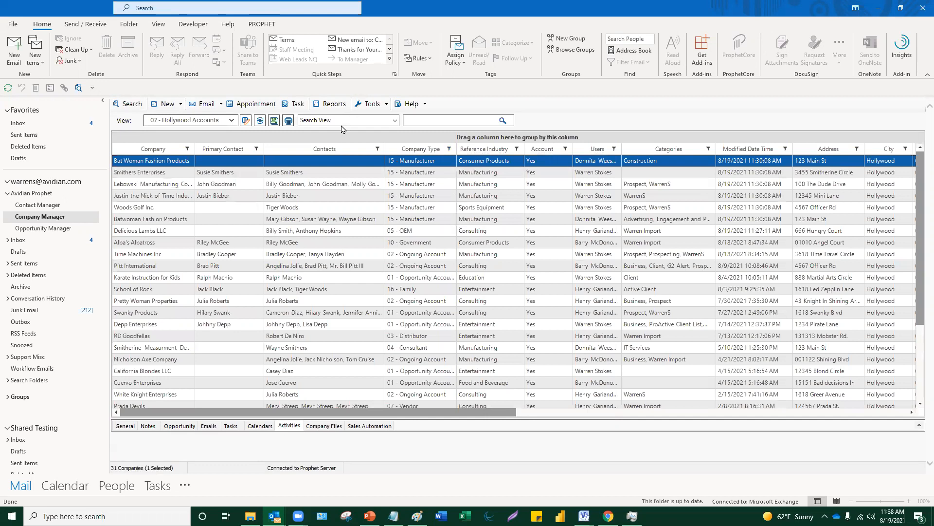
- Quick-search 'lebowsk', widen the Contacts column, clear the search, and choose Advanced Search Without Notes
{"action": "left_click", "coordinate": [425, 117]}
{"action": "left_click", "coordinate": [423, 119]}
{"action": "type", "text": "lebowski"}
{"action": "left_click", "coordinate": [502, 121]}
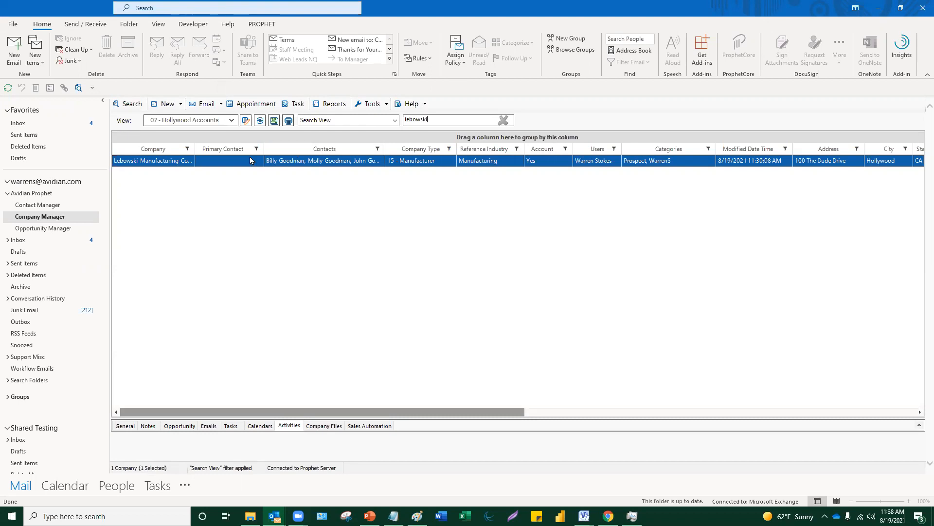
{"action": "left_click_drag", "start_coordinate": [400, 150], "coordinate": [432, 150]}
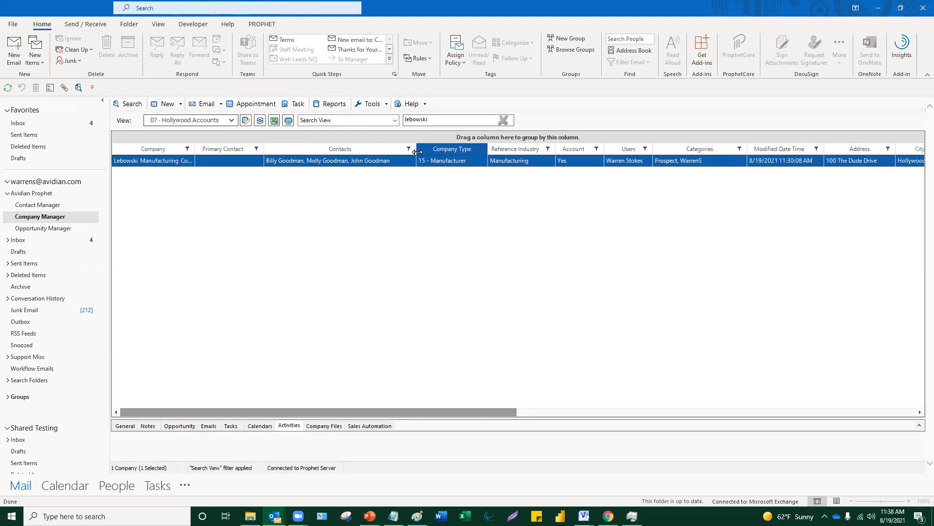
{"action": "left_click", "coordinate": [503, 122]}
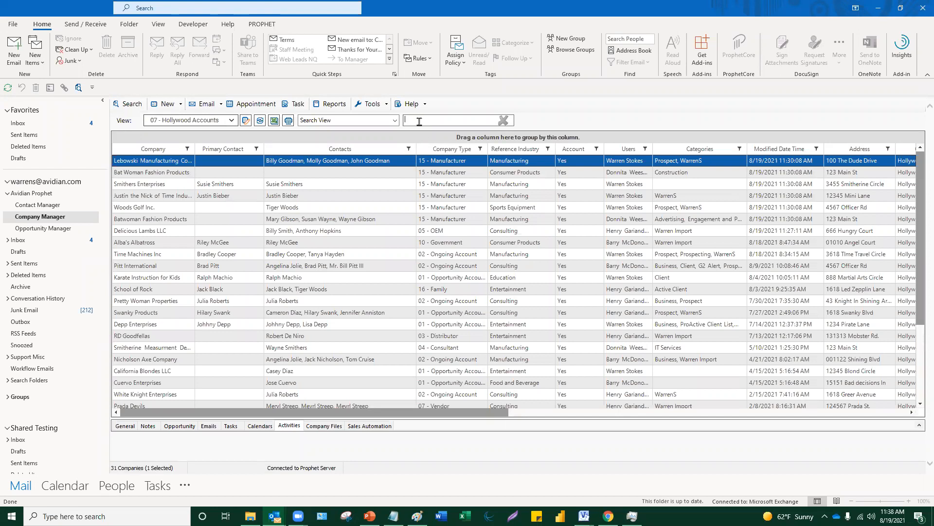
{"action": "left_click", "coordinate": [396, 123]}
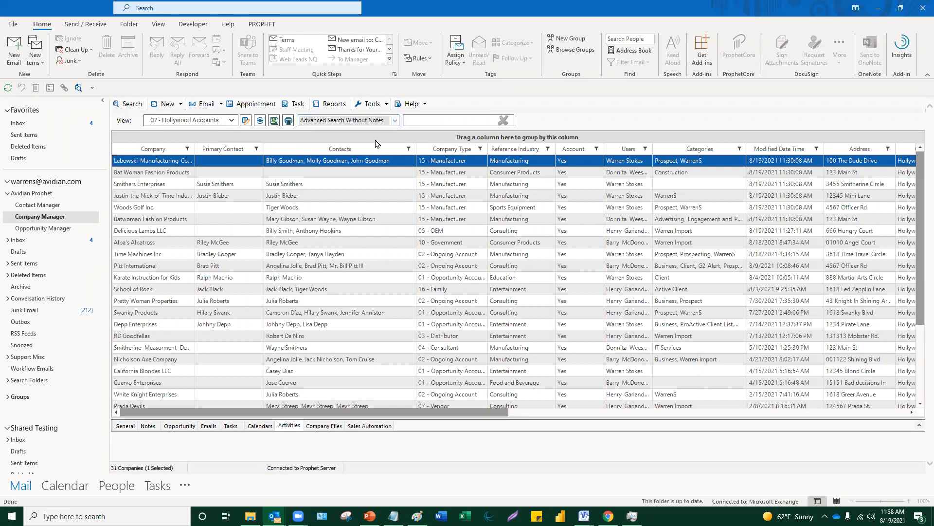
{"action": "left_click", "coordinate": [450, 123]}
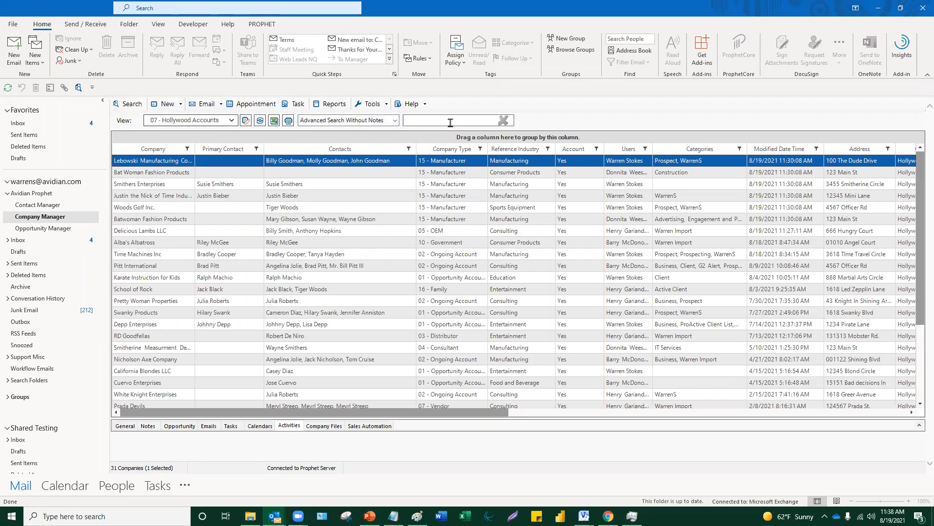
{"action": "type", "text": "madagascar"}
{"action": "key", "text": "Return"}
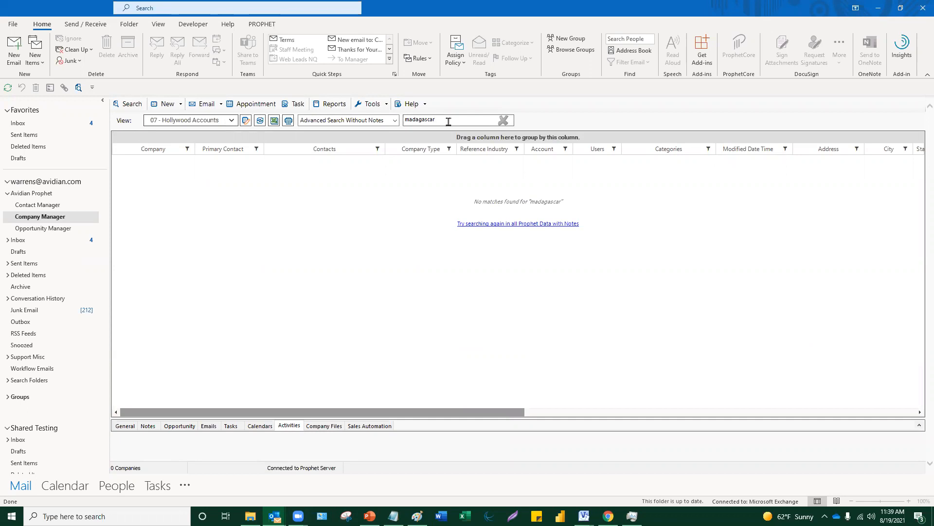
{"action": "left_click", "coordinate": [503, 120]}
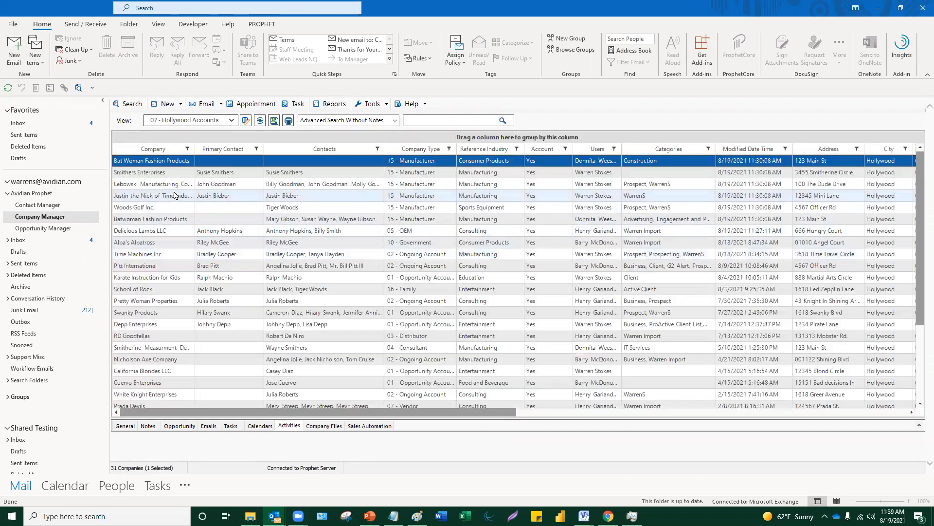
- Select Justin the Nick of Time Industries, enlarge the lower pane, and highlight '900 companies' in its notes
{"action": "left_click", "coordinate": [174, 194]}
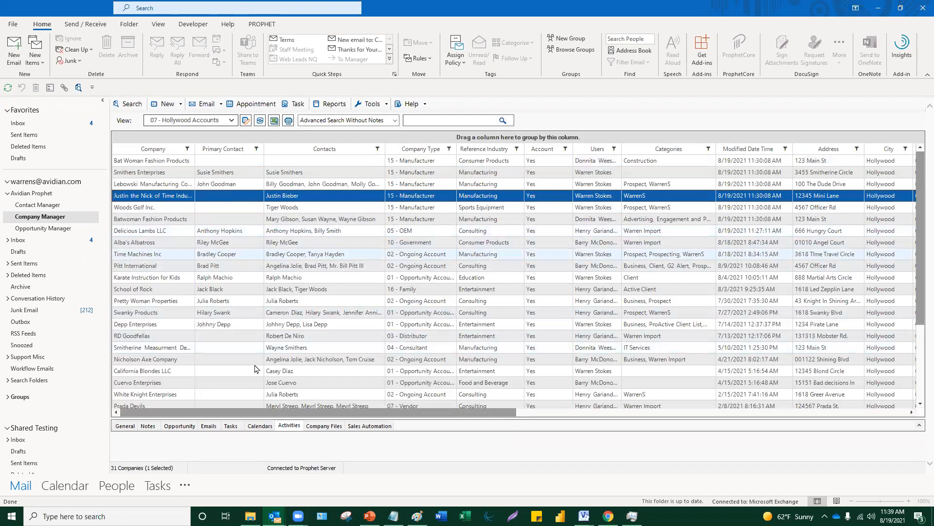
{"action": "left_click_drag", "start_coordinate": [241, 417], "coordinate": [254, 268]}
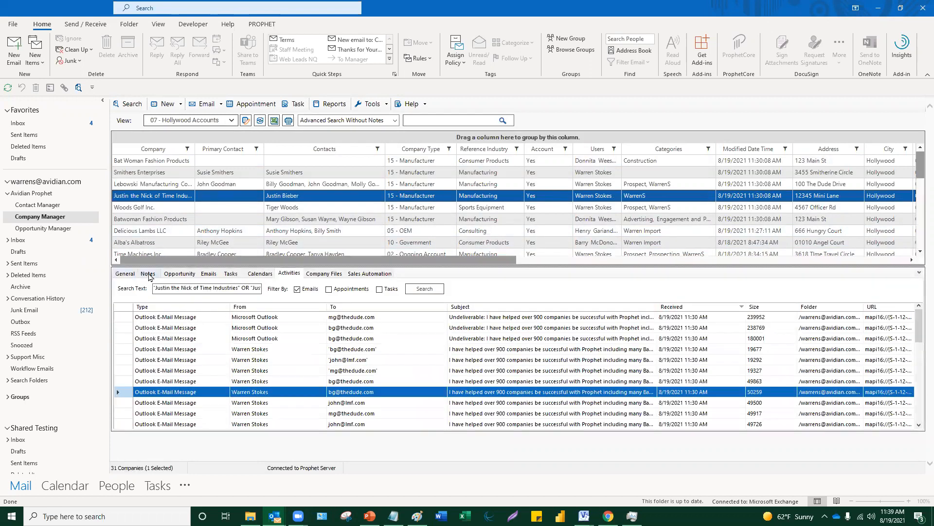
{"action": "left_click", "coordinate": [147, 273]}
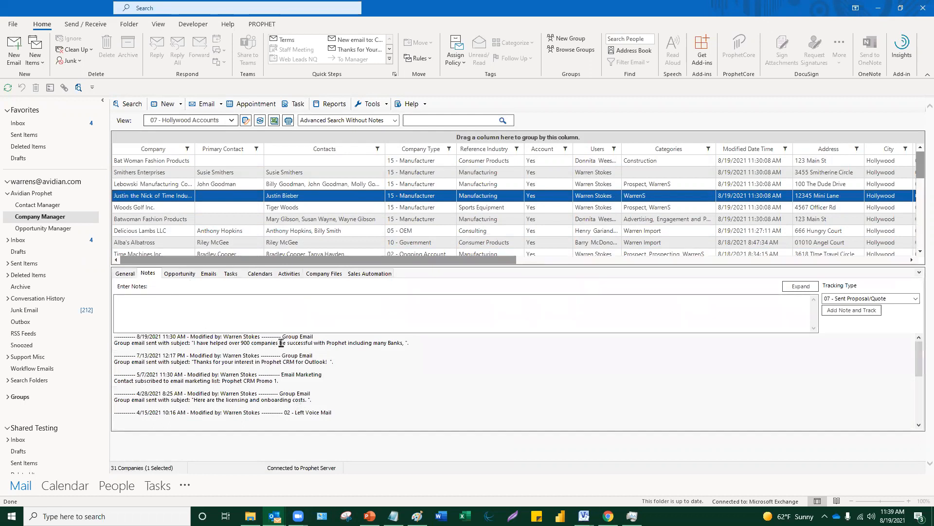
{"action": "left_click_drag", "start_coordinate": [278, 342], "coordinate": [244, 342]}
- Run a 'madagascar' Company Manager search with notes included
{"action": "left_click", "coordinate": [385, 120]}
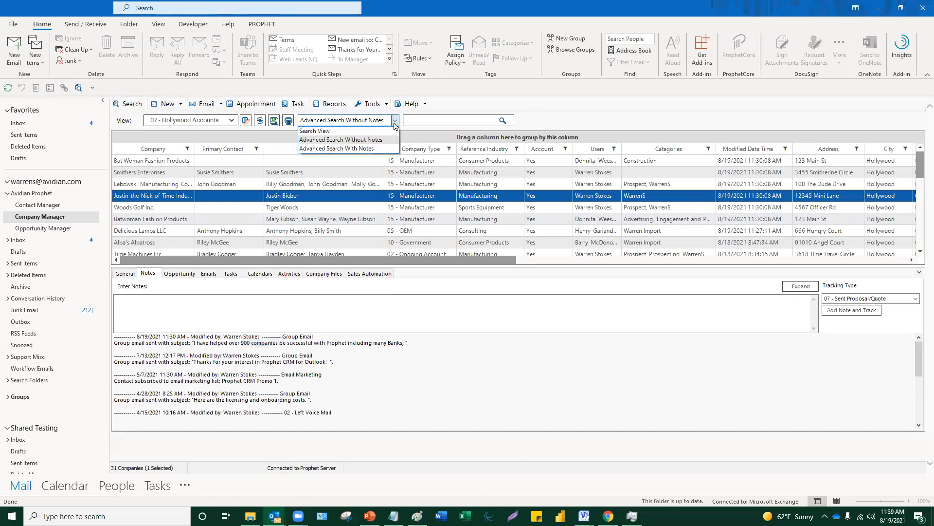
{"action": "left_click", "coordinate": [374, 148]}
{"action": "left_click", "coordinate": [421, 122]}
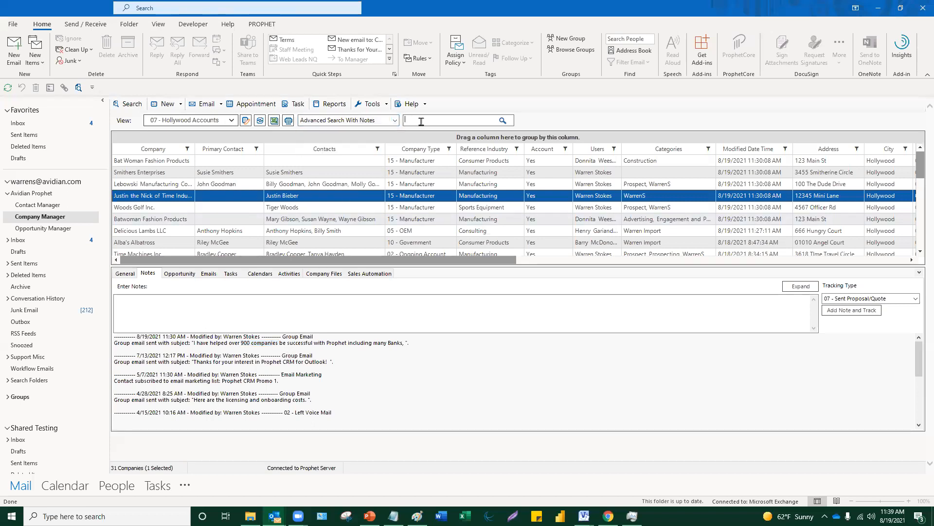
{"action": "type", "text": "madagascar"}
{"action": "left_click", "coordinate": [502, 122]}
{"action": "left_click", "coordinate": [503, 122]}
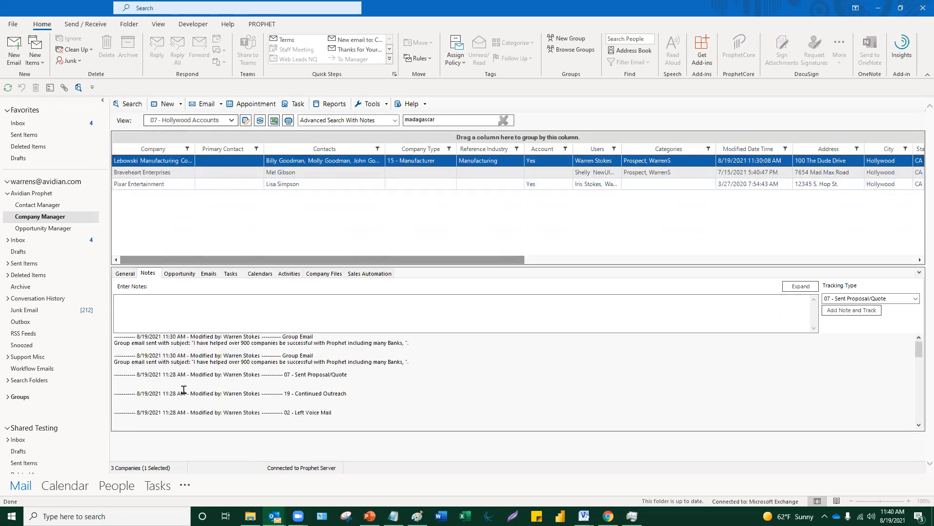
- Review the matching notes, highlighting the Project Madagascar note and viewing Braveheart Enterprises' notes
{"action": "scroll", "coordinate": [183, 390], "scroll_direction": "down", "scroll_amount": 3}
{"action": "scroll", "coordinate": [181, 389], "scroll_direction": "down", "scroll_amount": 8}
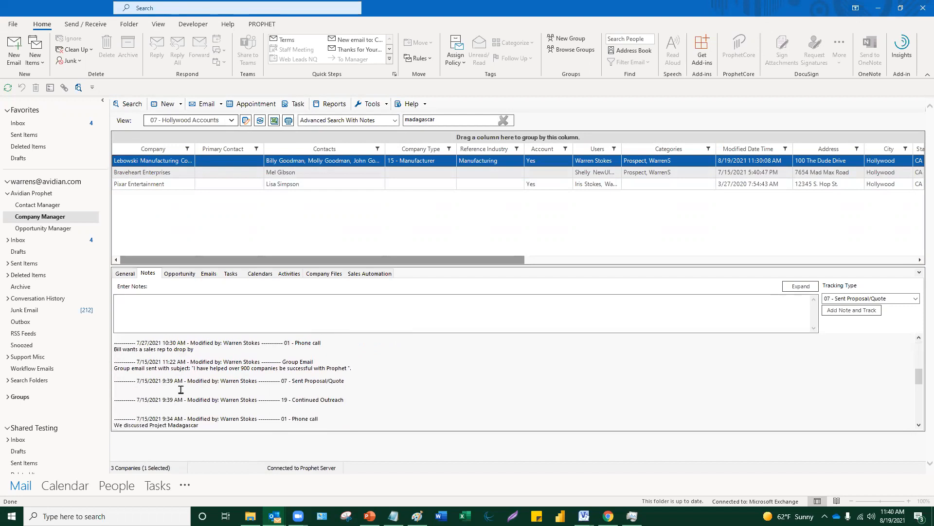
{"action": "left_click_drag", "start_coordinate": [208, 379], "coordinate": [106, 375]}
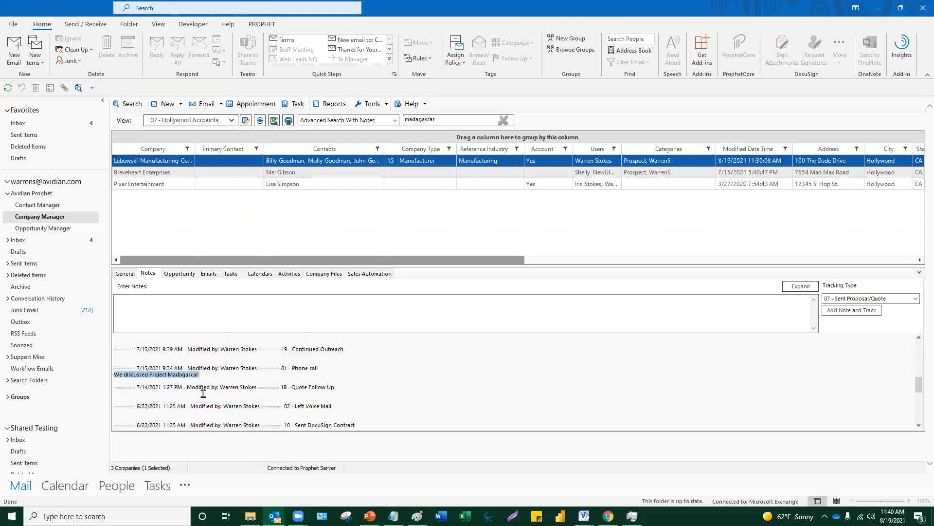
{"action": "scroll", "coordinate": [230, 398], "scroll_direction": "up", "scroll_amount": 1}
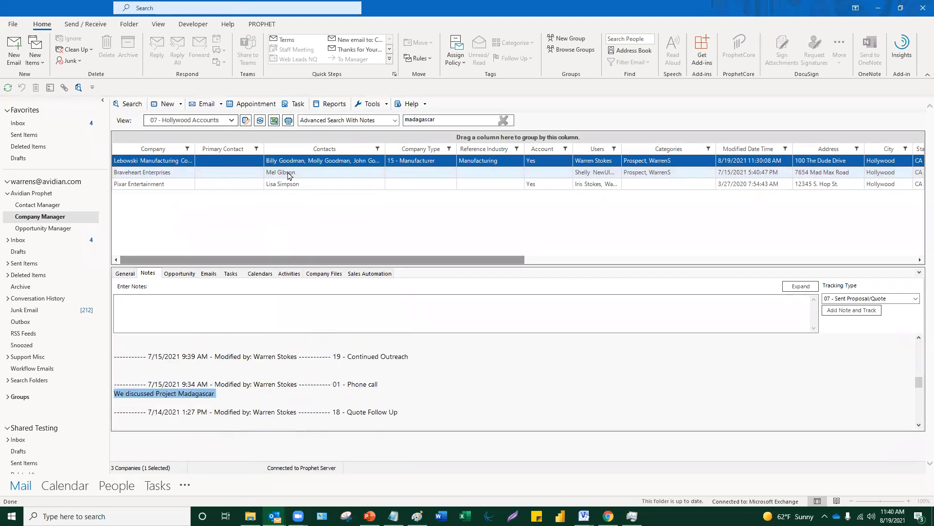
{"action": "left_click", "coordinate": [273, 172]}
{"action": "scroll", "coordinate": [278, 377], "scroll_direction": "down", "scroll_amount": 4}
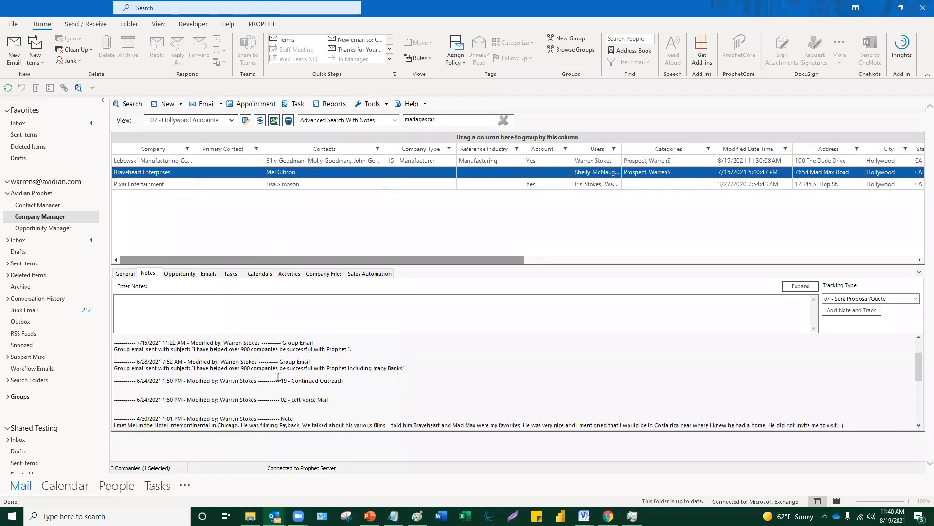
{"action": "scroll", "coordinate": [278, 377], "scroll_direction": "down", "scroll_amount": 5}
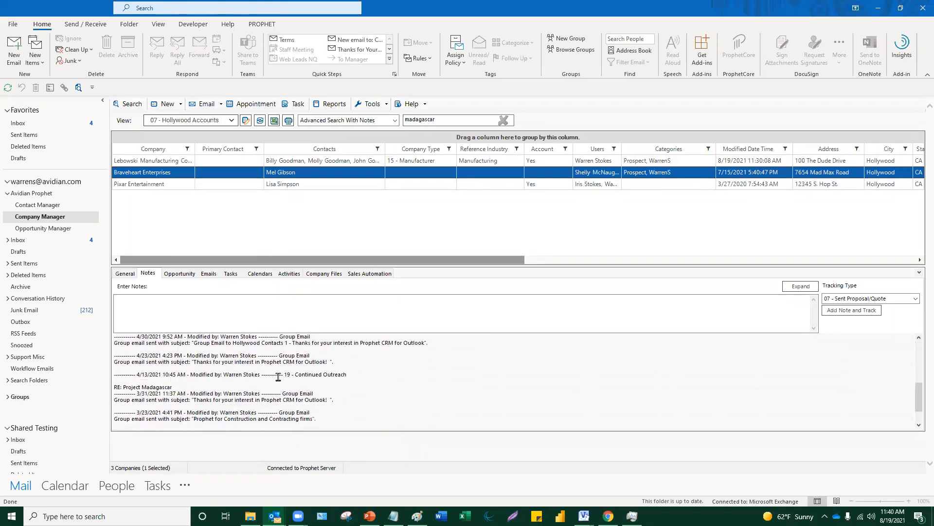
- Check Pixar Entertainment's Project Madagascar note, then rerun the search without notes
{"action": "left_click", "coordinate": [188, 184]}
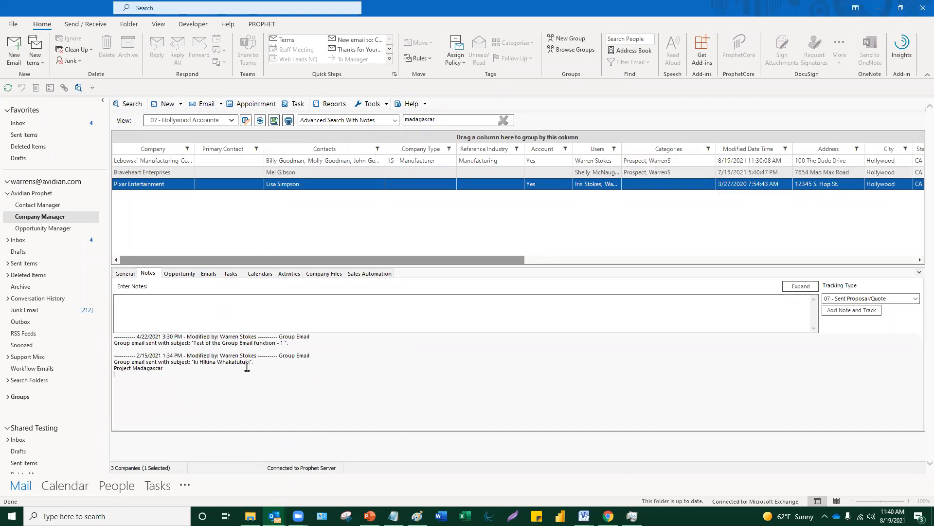
{"action": "triple_click", "coordinate": [127, 368]}
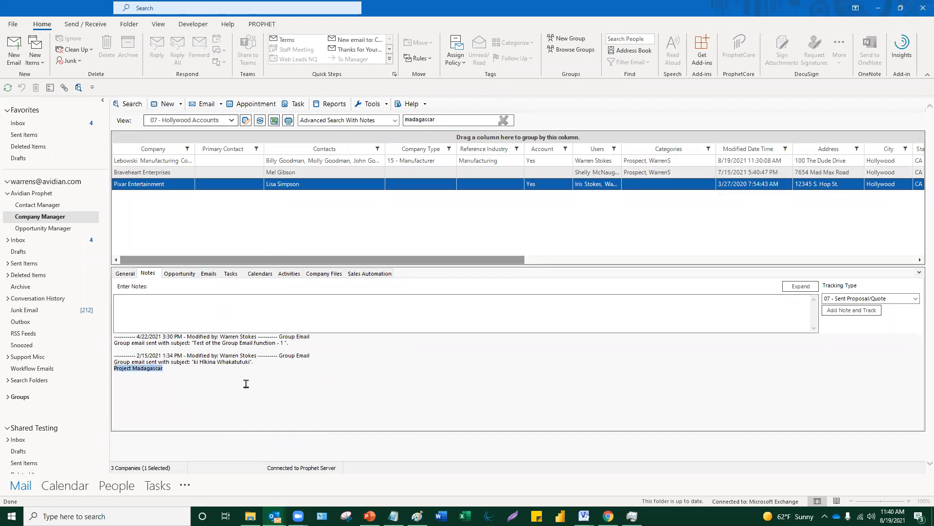
{"action": "left_click", "coordinate": [396, 125]}
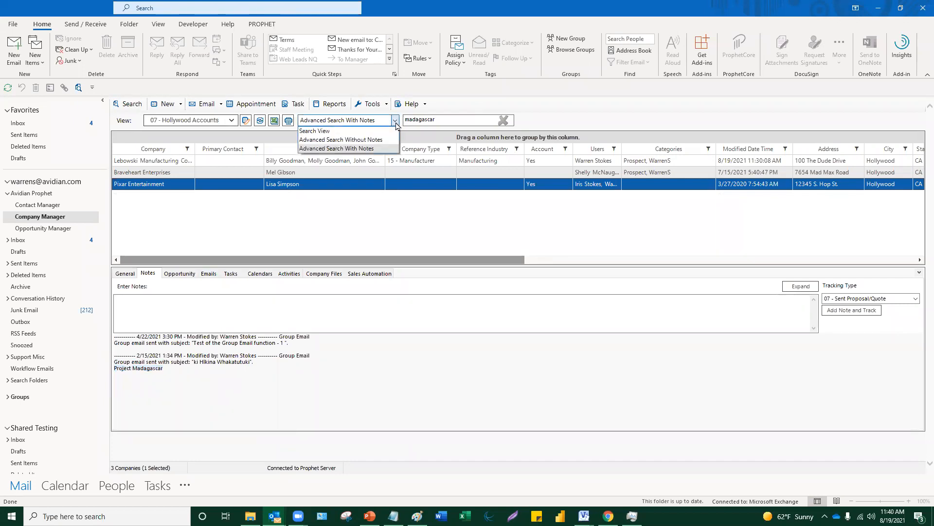
{"action": "left_click", "coordinate": [389, 140]}
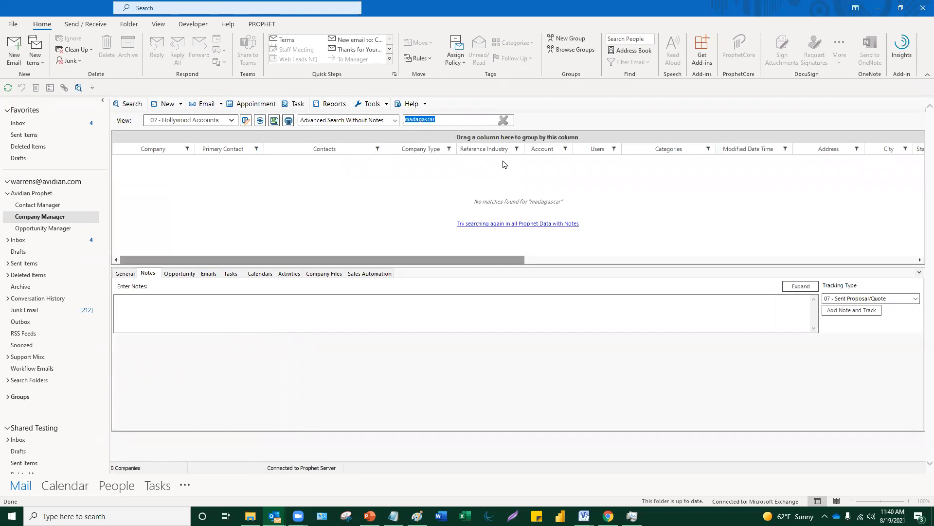
- Search companies for 'carle clinic' without notes, leaving the search mode unchanged
{"action": "type", "text": "c"}
{"action": "type", "text": "arle clinic"}
{"action": "key", "text": "Return"}
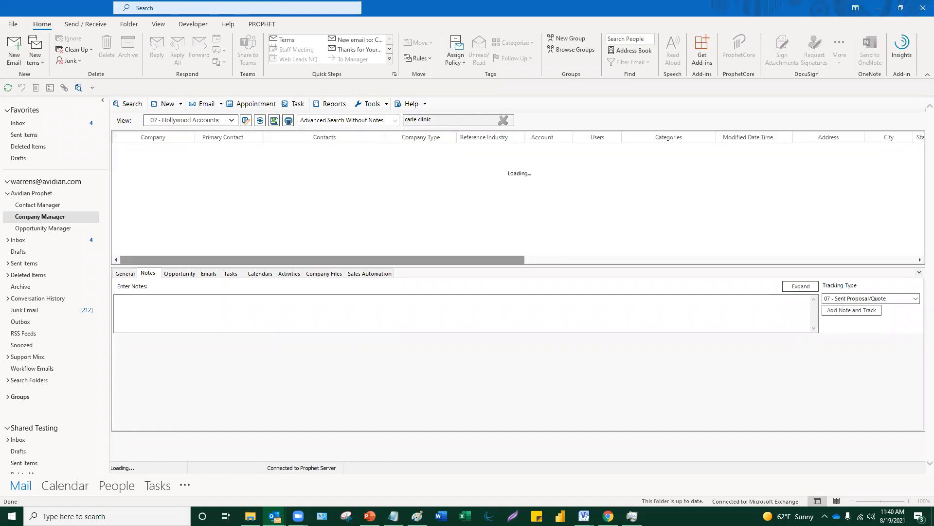
{"action": "left_click", "coordinate": [396, 123]}
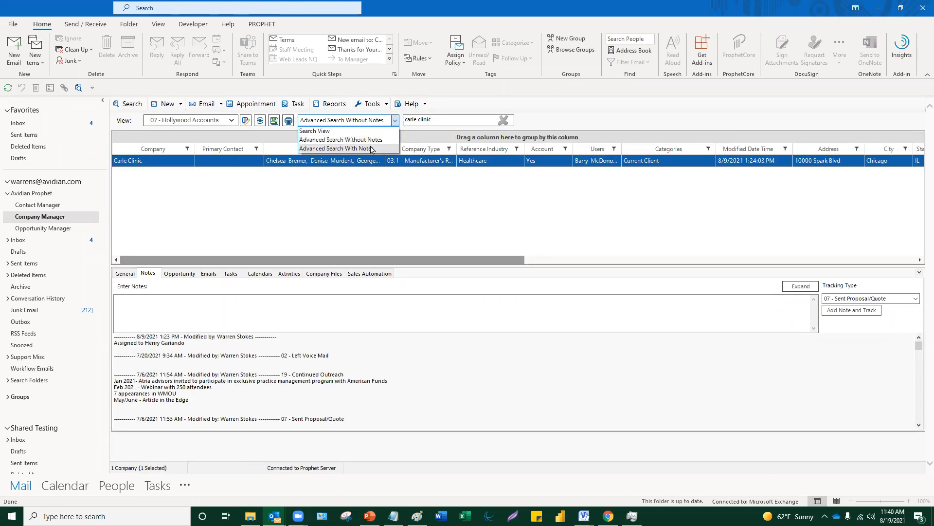
{"action": "left_click", "coordinate": [597, 105]}
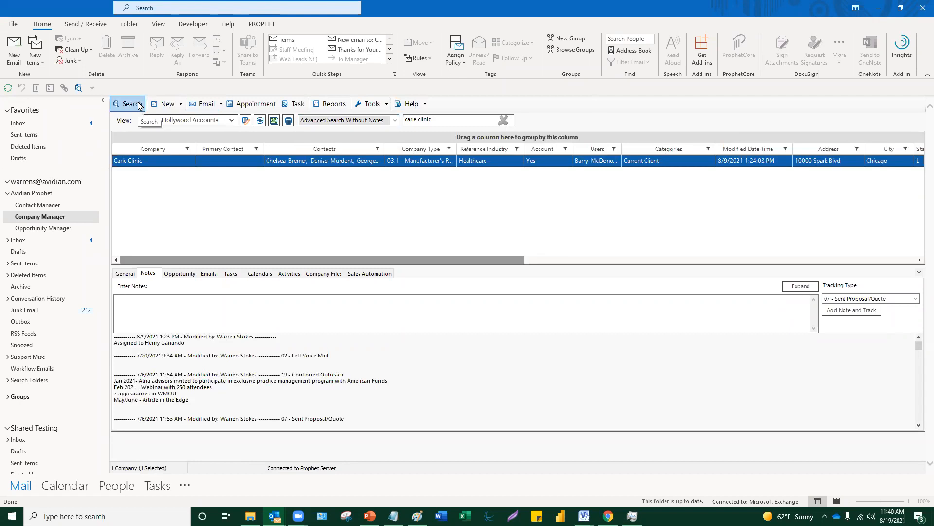
- Search Prophet data for 'mel gibson' and select the Mel Gibson contact result
{"action": "left_click", "coordinate": [139, 106]}
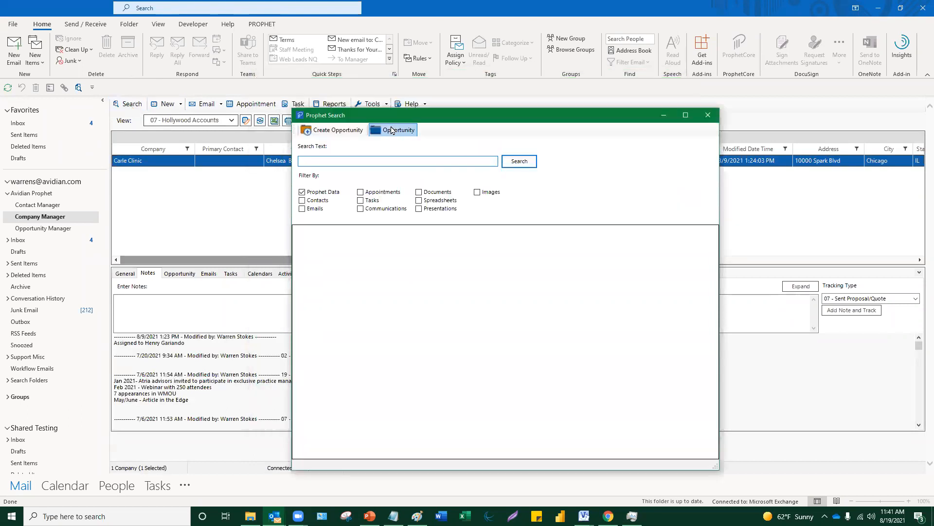
{"action": "type", "text": "l gibson"}
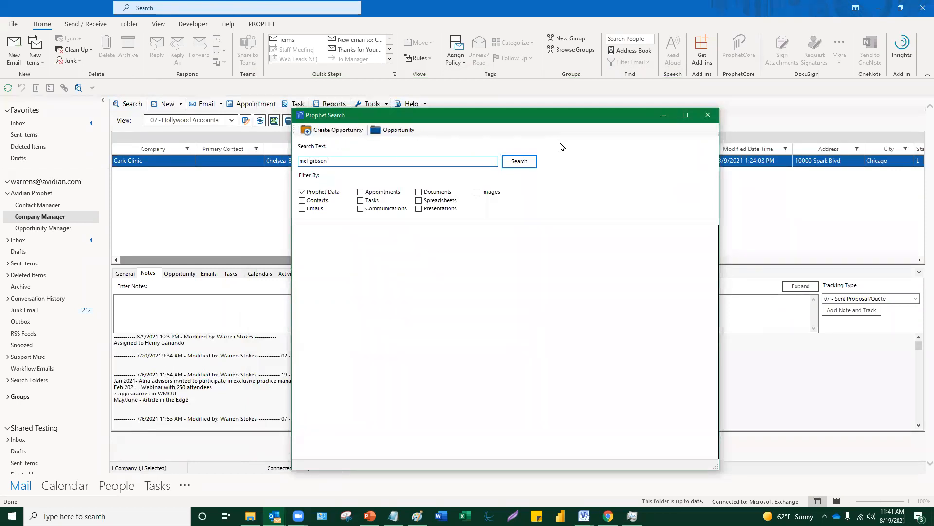
{"action": "left_click", "coordinate": [519, 161]}
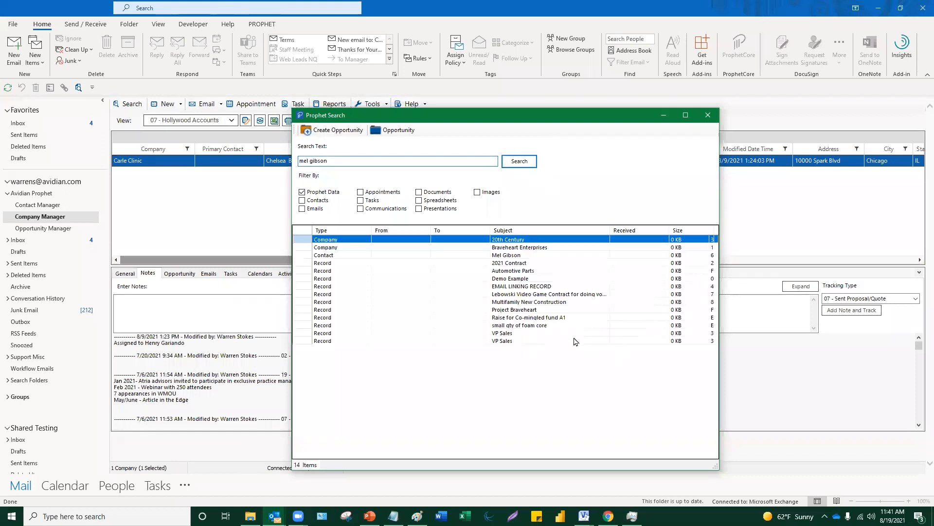
{"action": "left_click", "coordinate": [519, 257]}
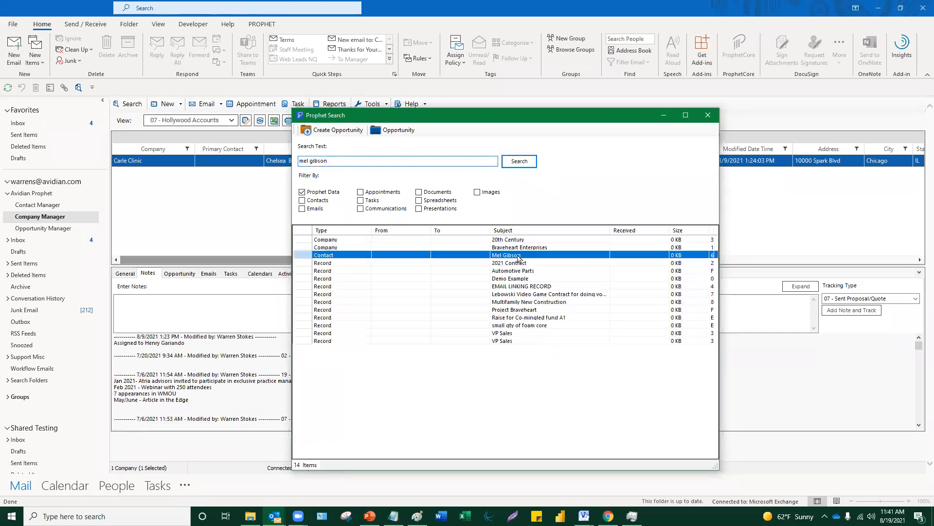
{"action": "double_click", "coordinate": [519, 257]}
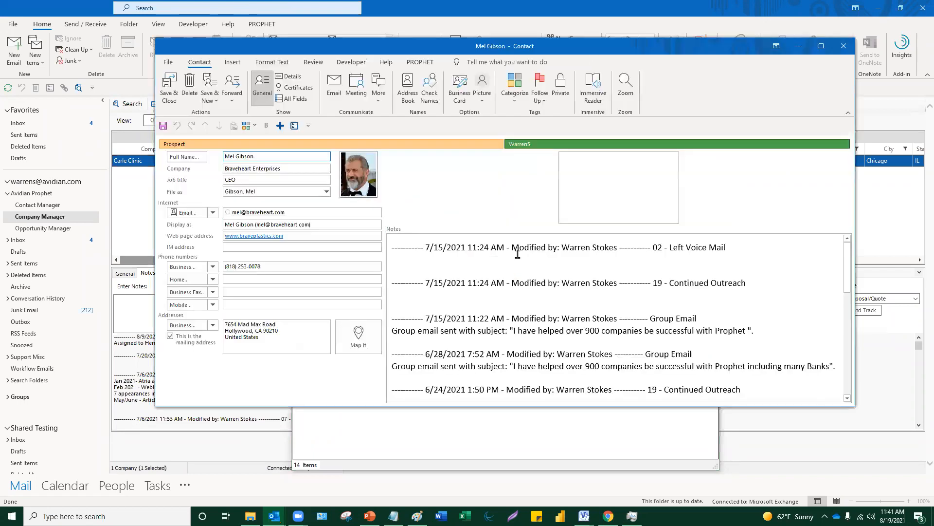
{"action": "scroll", "coordinate": [518, 254], "scroll_direction": "down", "scroll_amount": 4}
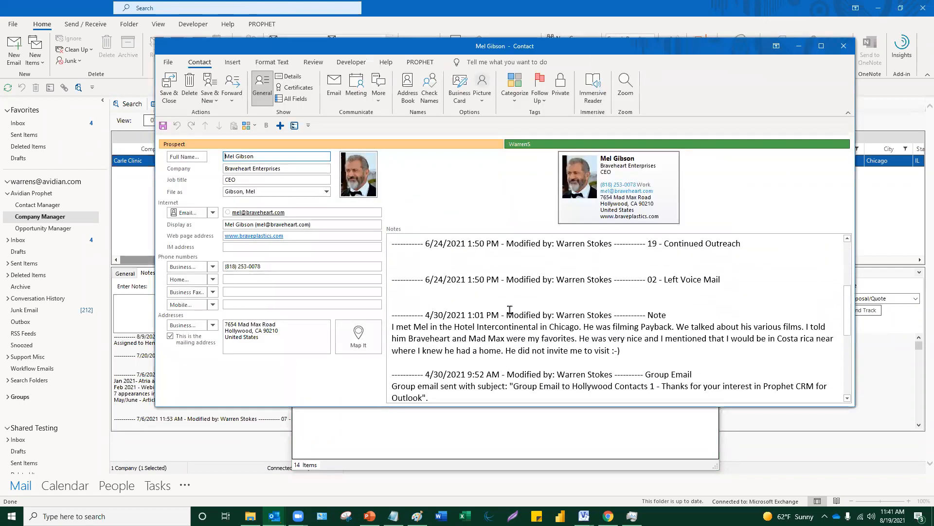
{"action": "left_click_drag", "start_coordinate": [629, 323], "coordinate": [393, 297]}
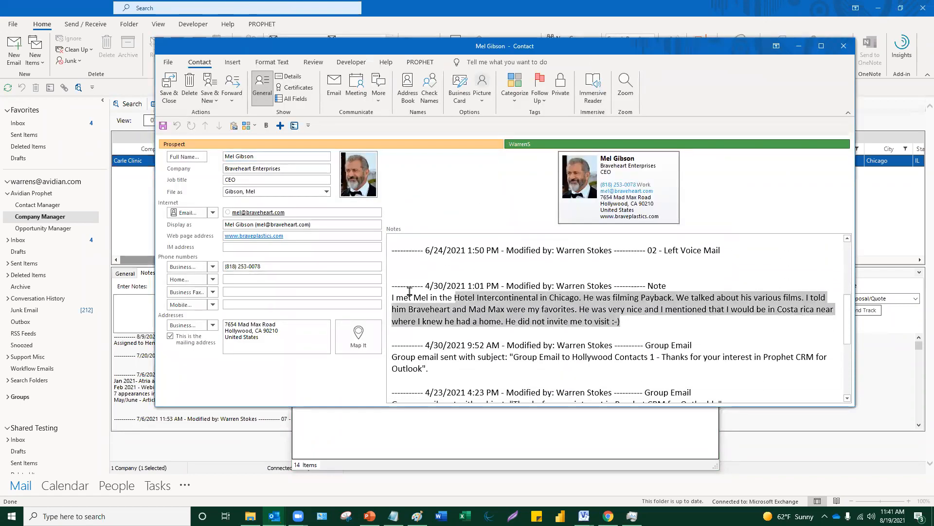
{"action": "left_click", "coordinate": [464, 333]}
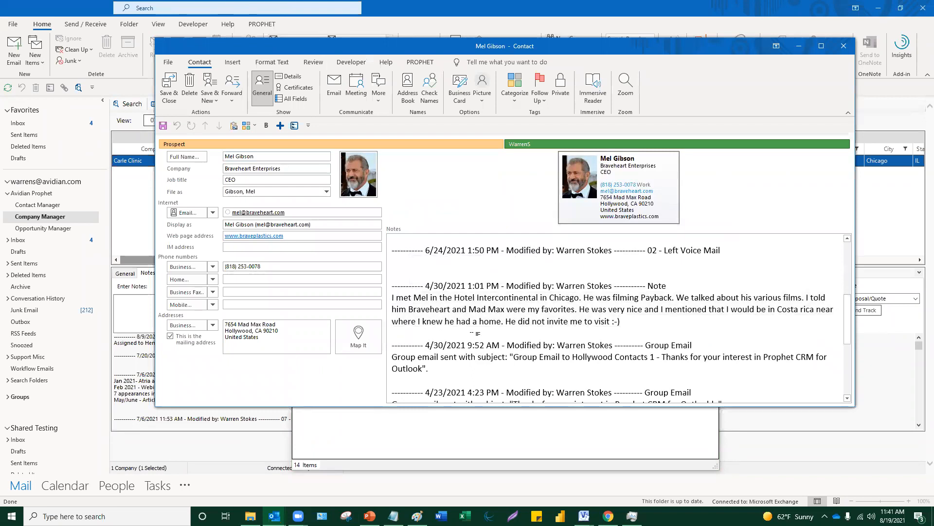
{"action": "triple_click", "coordinate": [513, 311]}
{"action": "left_click", "coordinate": [562, 374]}
{"action": "scroll", "coordinate": [545, 342], "scroll_direction": "up", "scroll_amount": 2}
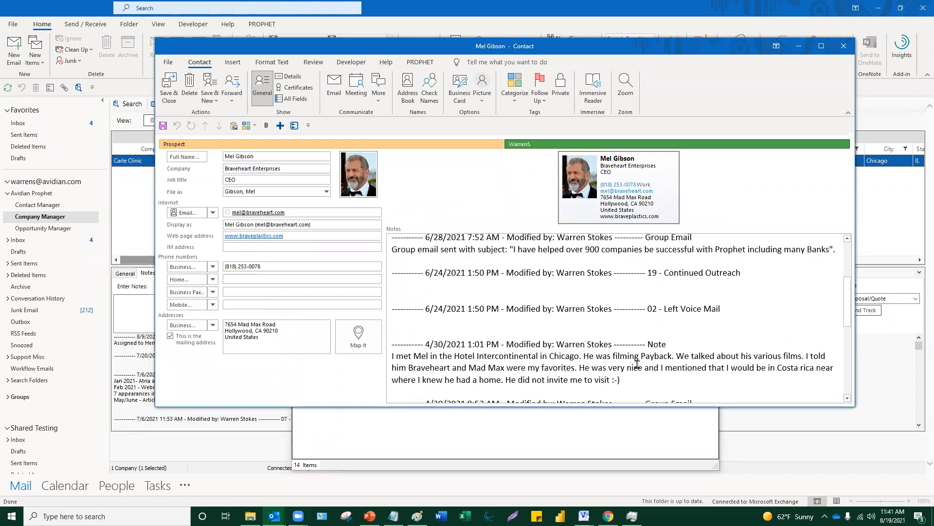
{"action": "scroll", "coordinate": [637, 365], "scroll_direction": "down", "scroll_amount": 1}
{"action": "scroll", "coordinate": [619, 362], "scroll_direction": "up", "scroll_amount": 5}
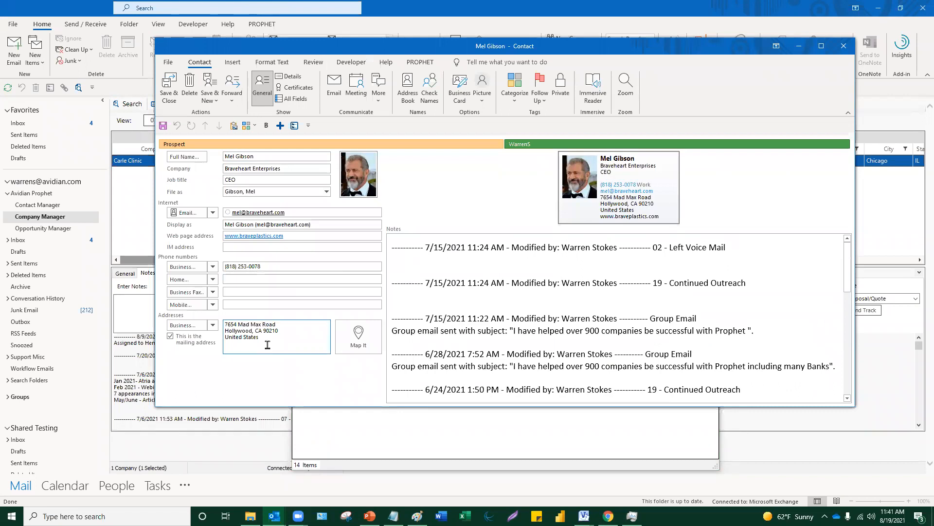
{"action": "left_click", "coordinate": [847, 48]}
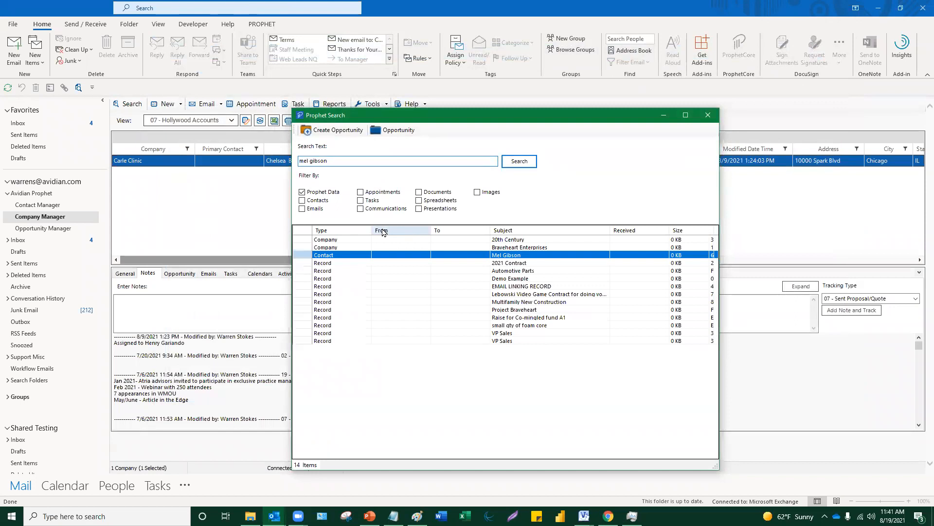
- Rerun the 'mel gibson' search on Images only, excluding Prophet Data
{"action": "left_click_drag", "start_coordinate": [331, 160], "coordinate": [276, 161]}
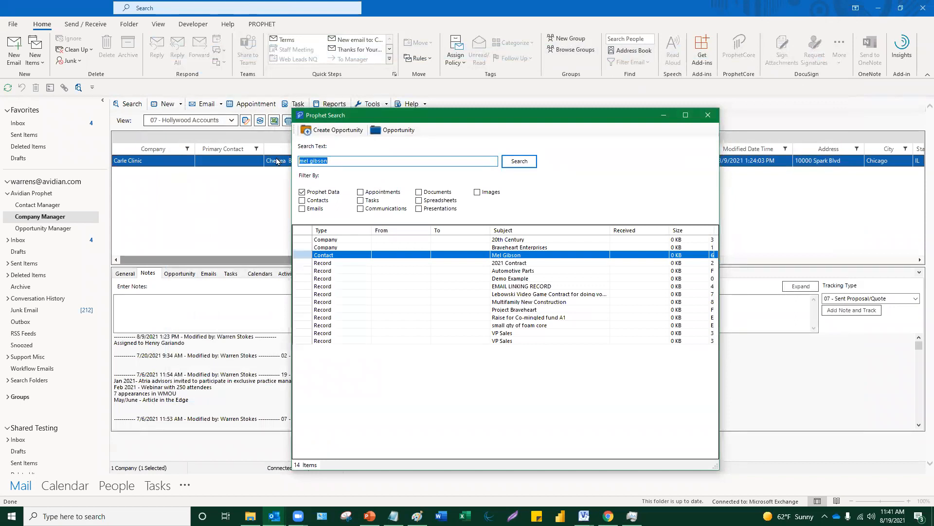
{"action": "left_click", "coordinate": [477, 193]}
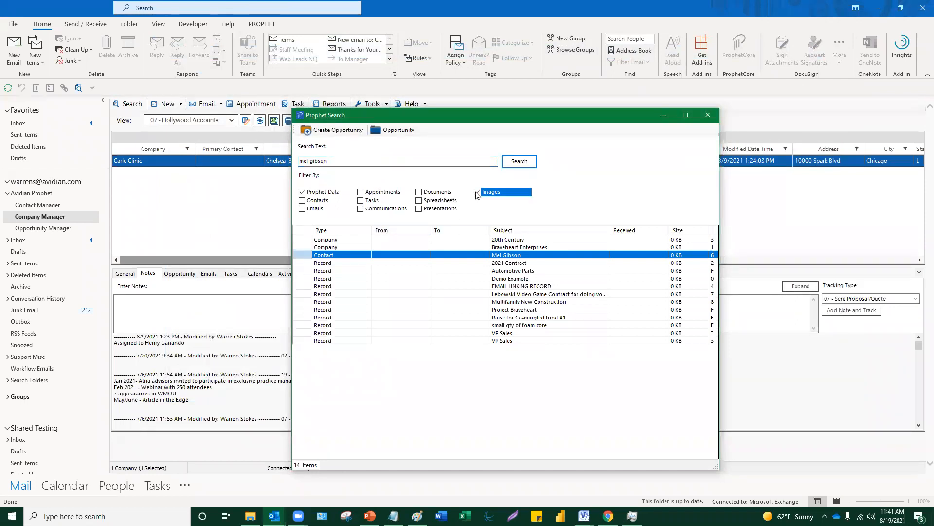
{"action": "left_click", "coordinate": [302, 193]}
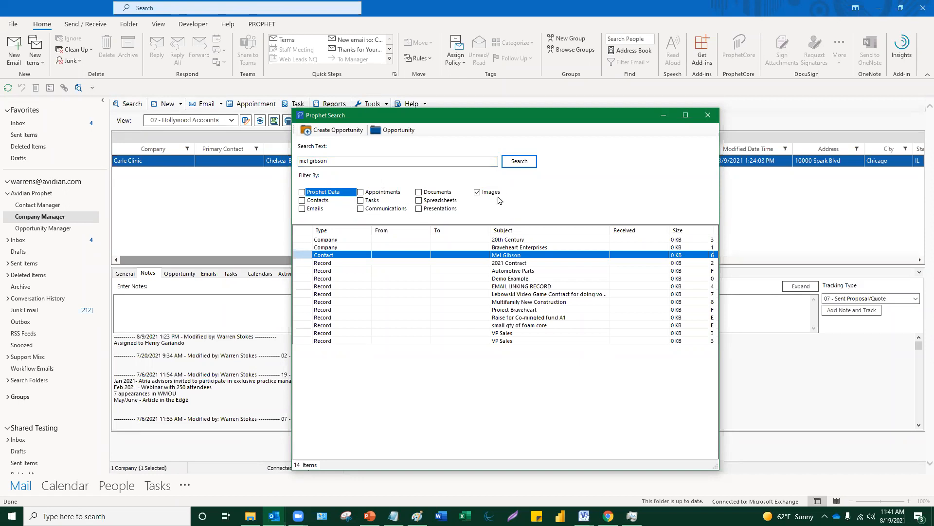
{"action": "left_click", "coordinate": [522, 161]}
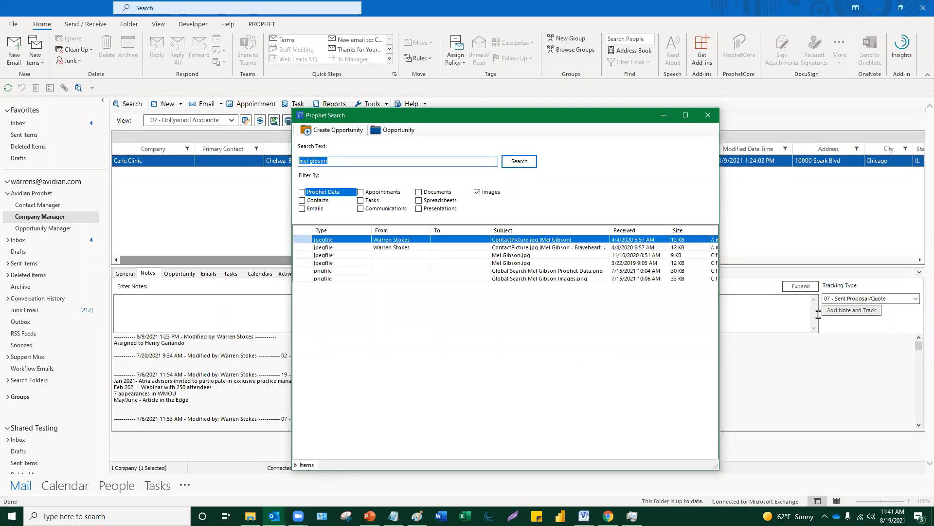
- View the Mel Gibson.jpg image, then close the photo viewer and Prophet Search window
{"action": "left_click", "coordinate": [528, 263]}
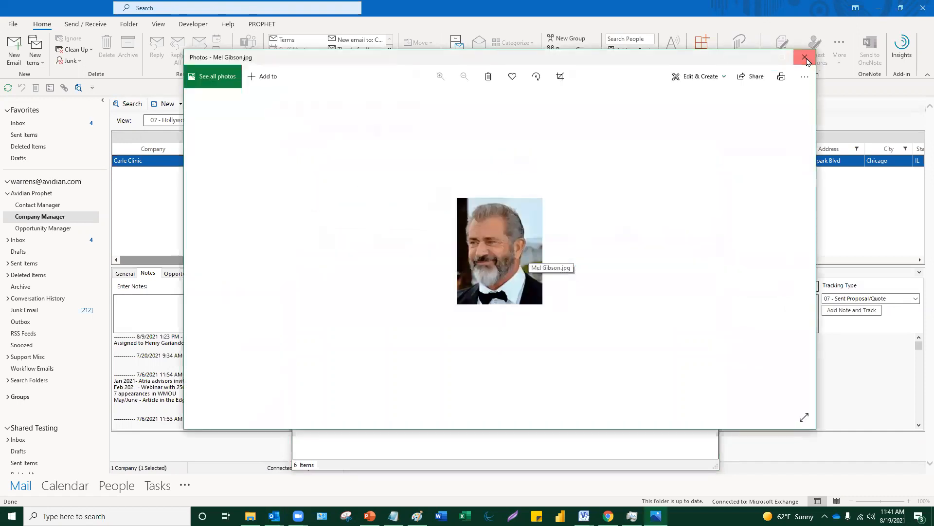
{"action": "left_click", "coordinate": [806, 60]}
{"action": "left_click", "coordinate": [714, 116]}
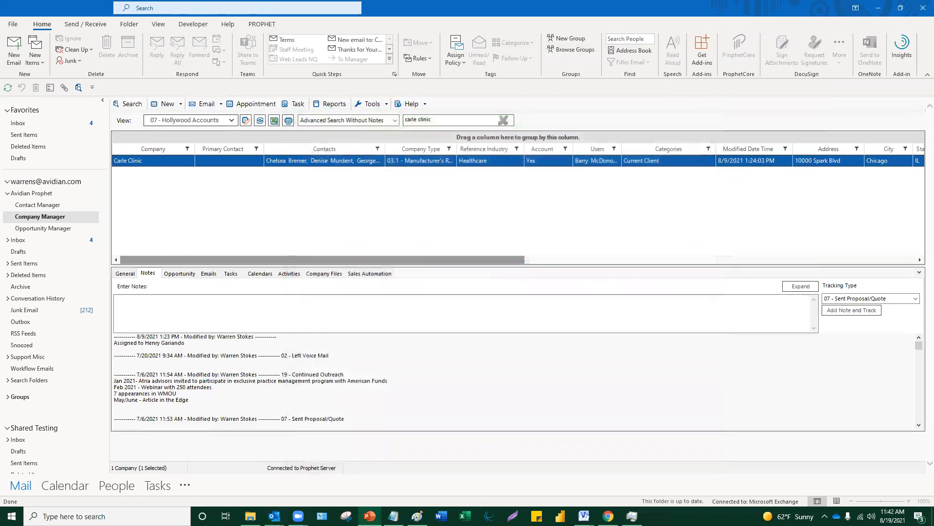
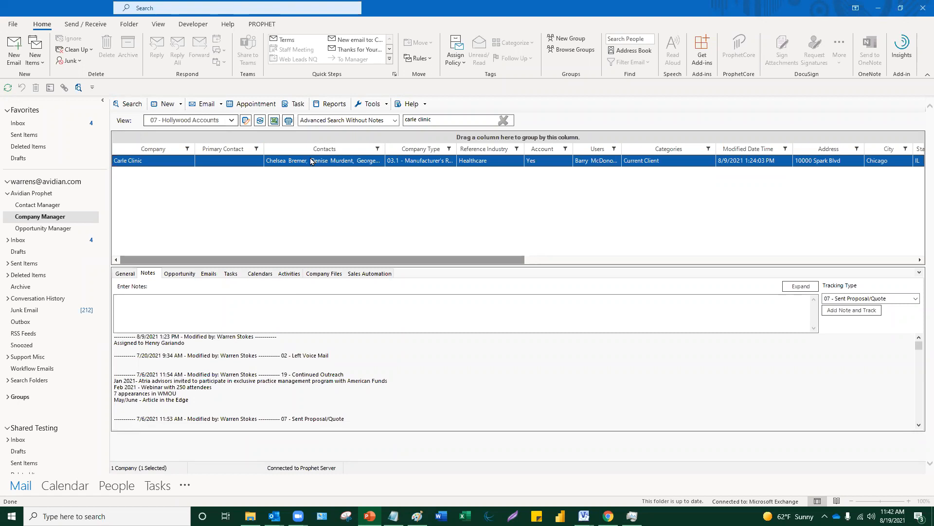
- Generate a Carle Clinic file from Prophet CRM Proposal LTE.docx named 'Prophet CRM Proposal LTE 121344'
{"action": "right_click", "coordinate": [312, 168]}
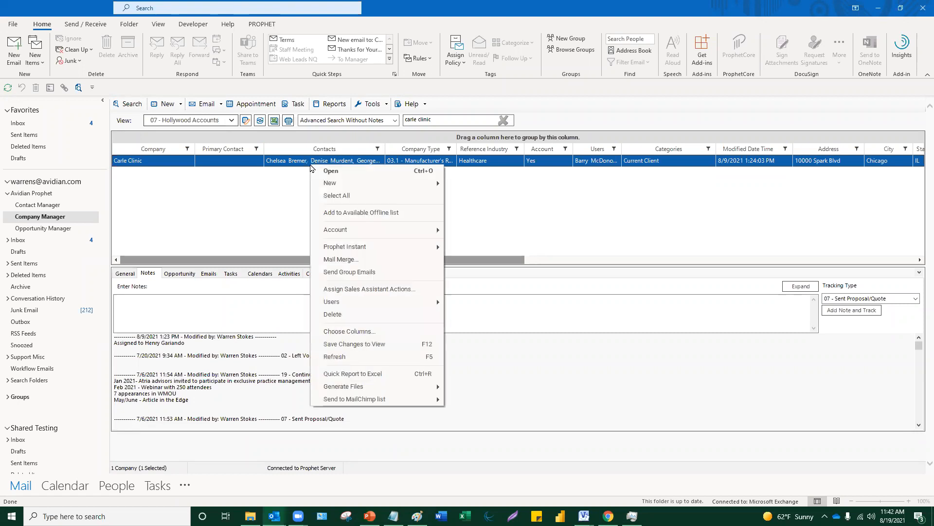
{"action": "mouse_move", "coordinate": [358, 387]}
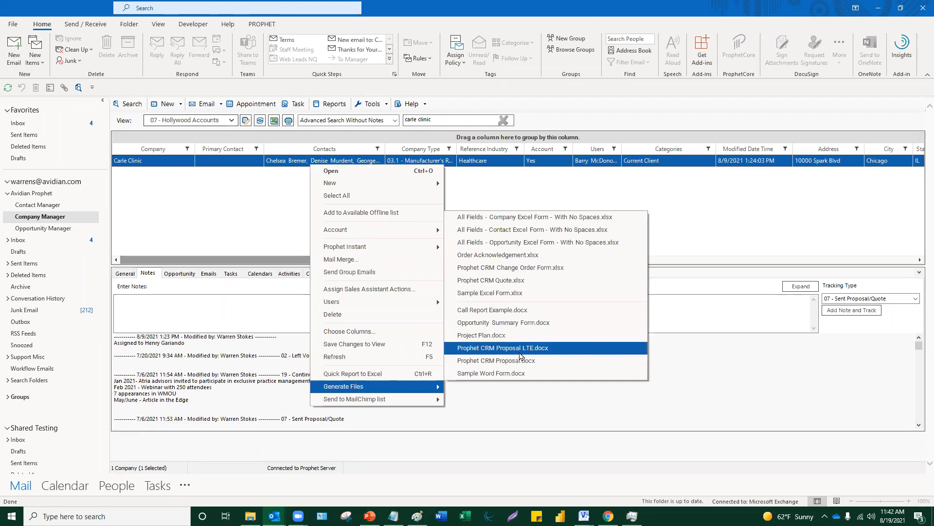
{"action": "left_click", "coordinate": [520, 349]}
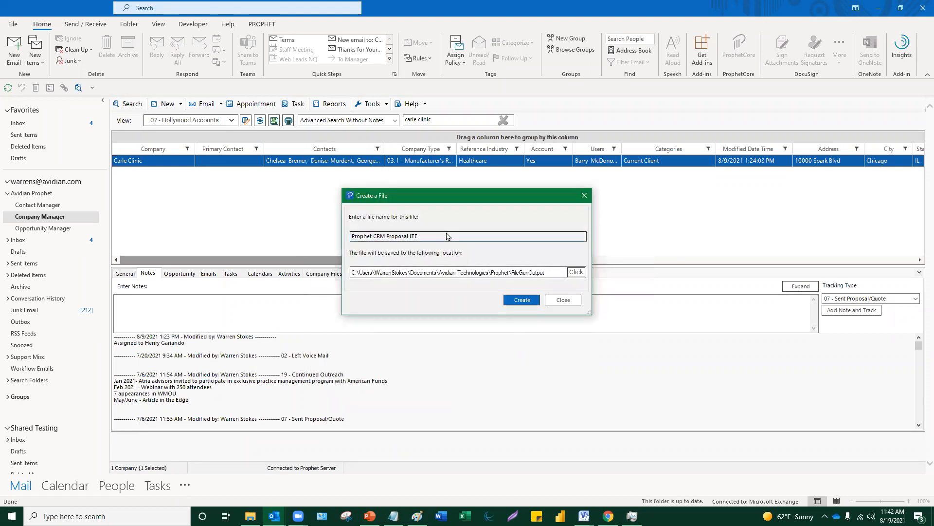
{"action": "type", "text": "121344"}
{"action": "left_click", "coordinate": [517, 300]}
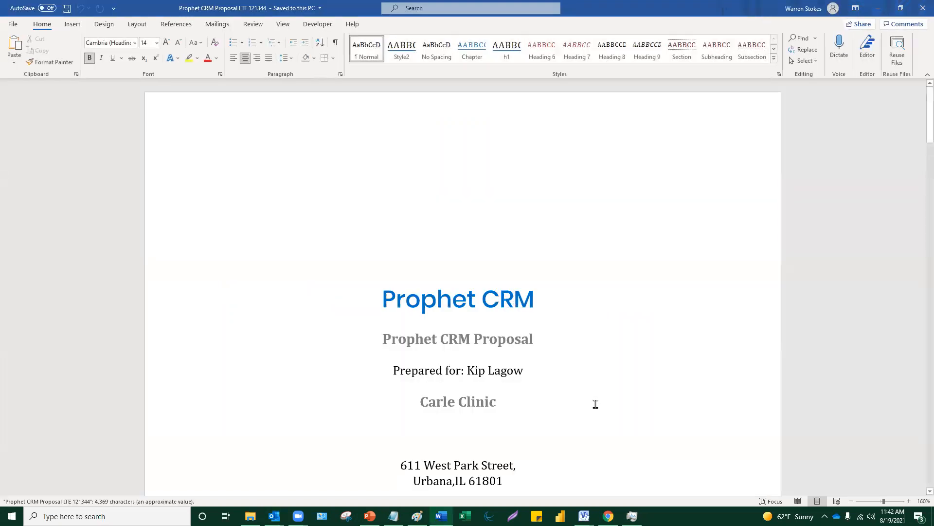
- Scroll through the generated proposal, inspecting the prepared-for line and the Carle Clinic mention
{"action": "scroll", "coordinate": [595, 404], "scroll_direction": "down", "scroll_amount": 2}
{"action": "scroll", "coordinate": [596, 404], "scroll_direction": "down", "scroll_amount": 2}
{"action": "scroll", "coordinate": [557, 369], "scroll_direction": "up", "scroll_amount": 2}
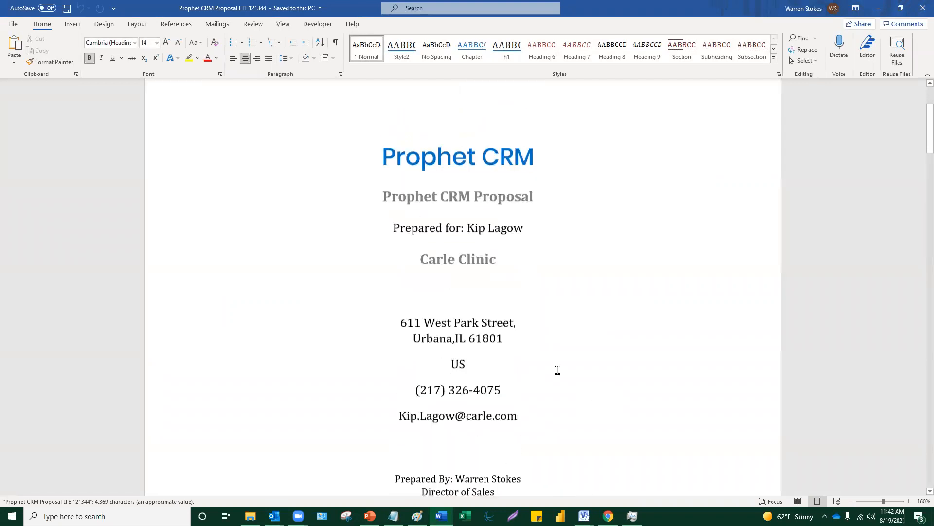
{"action": "left_click_drag", "start_coordinate": [527, 259], "coordinate": [365, 255]}
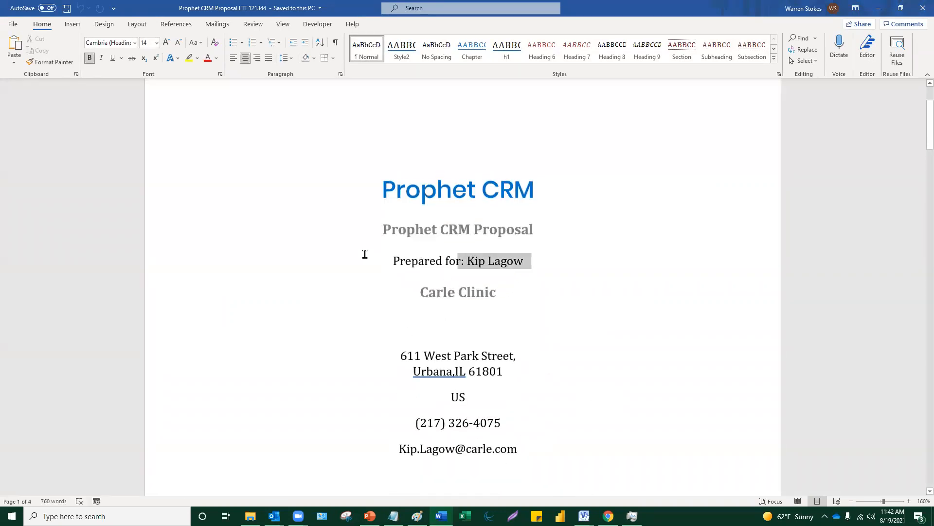
{"action": "left_click", "coordinate": [568, 319]}
{"action": "scroll", "coordinate": [569, 318], "scroll_direction": "down", "scroll_amount": 2}
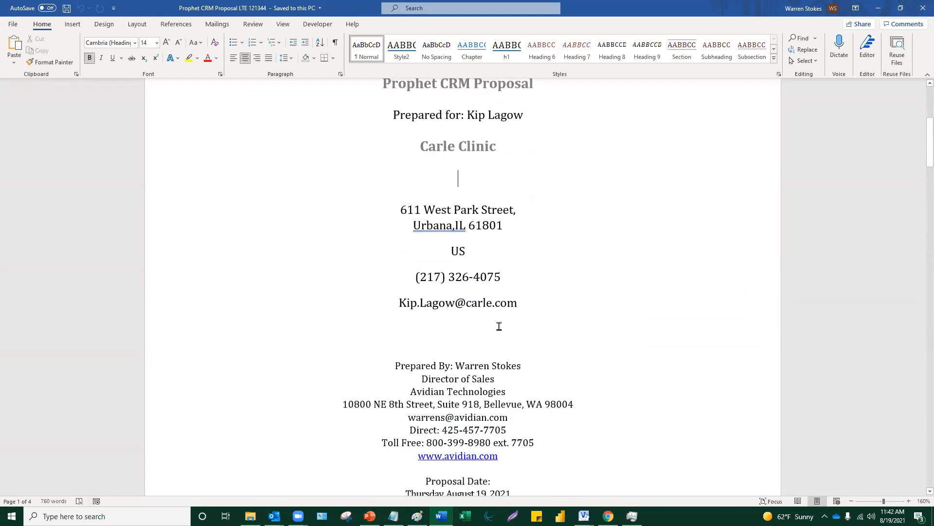
{"action": "scroll", "coordinate": [501, 323], "scroll_direction": "down", "scroll_amount": 2}
{"action": "scroll", "coordinate": [522, 257], "scroll_direction": "down", "scroll_amount": 7}
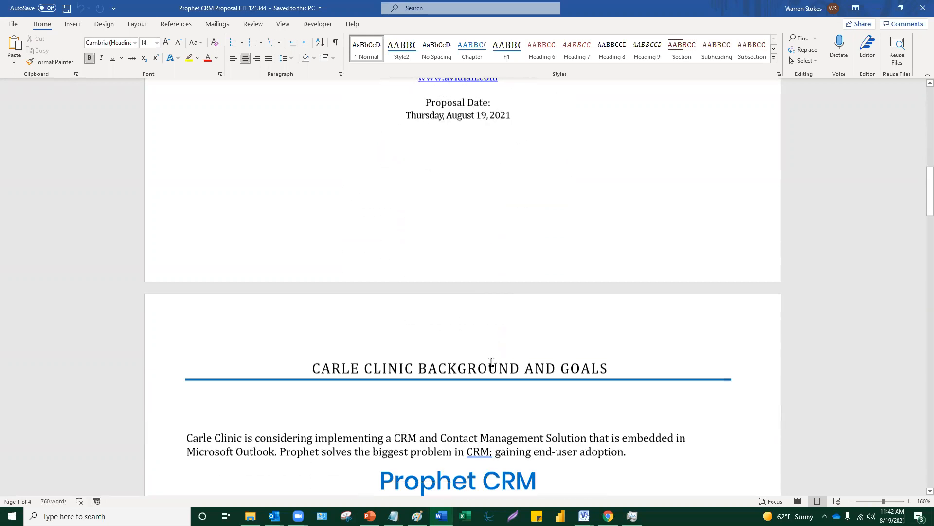
{"action": "left_click_drag", "start_coordinate": [243, 269], "coordinate": [187, 269]}
{"action": "left_click", "coordinate": [226, 306]}
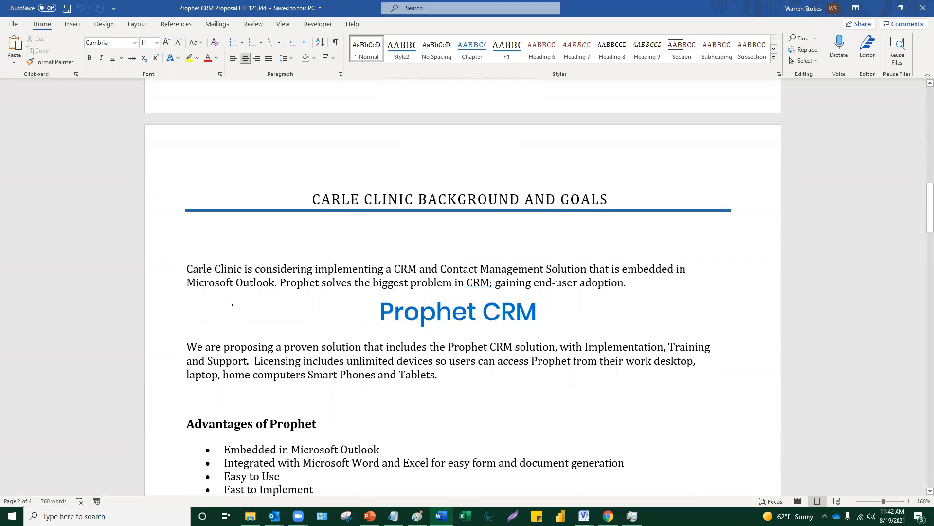
- Return to the top of the proposal, close it in Word, and refocus the Prophet window
{"action": "scroll", "coordinate": [229, 328], "scroll_direction": "up", "scroll_amount": 1}
{"action": "scroll", "coordinate": [229, 329], "scroll_direction": "up", "scroll_amount": 7}
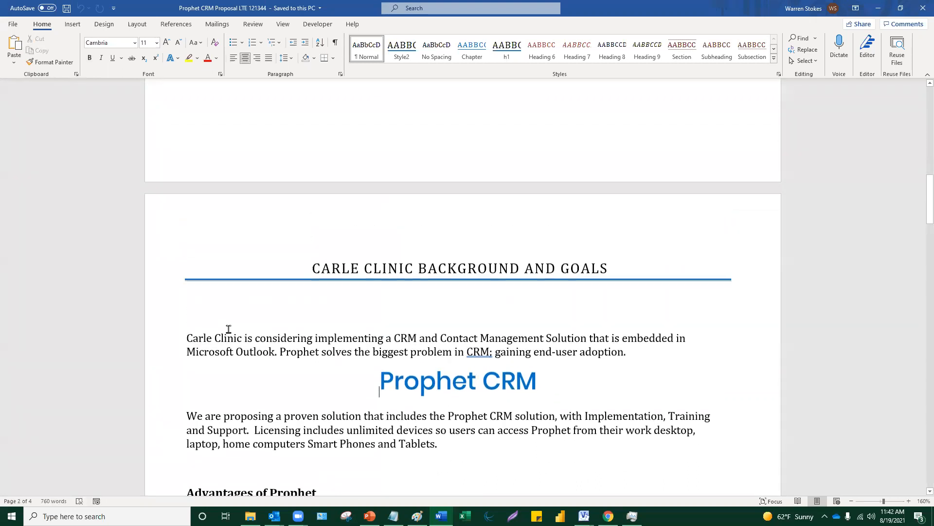
{"action": "scroll", "coordinate": [230, 329], "scroll_direction": "up", "scroll_amount": 12}
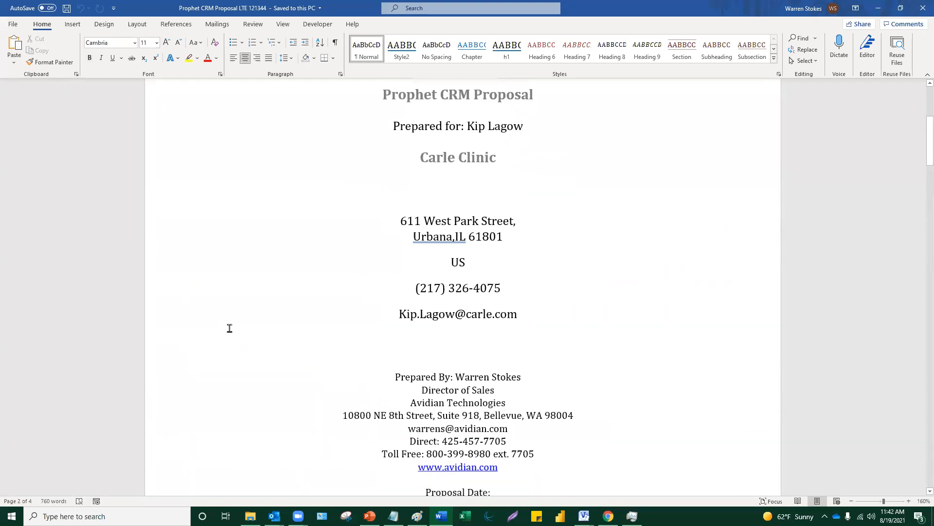
{"action": "left_click", "coordinate": [921, 10]}
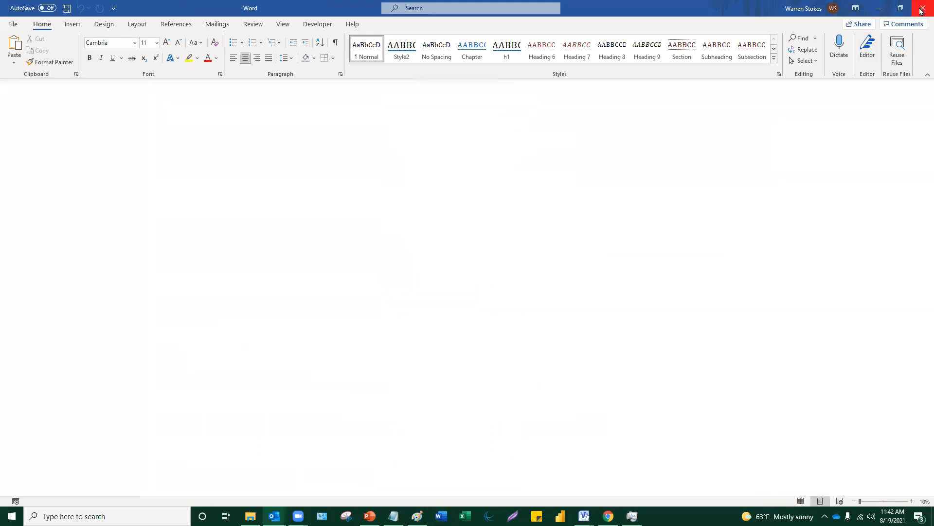
{"action": "left_click", "coordinate": [175, 294]}
- Check Carle Clinic's attached files, then return to its company notes
{"action": "left_click", "coordinate": [322, 275]}
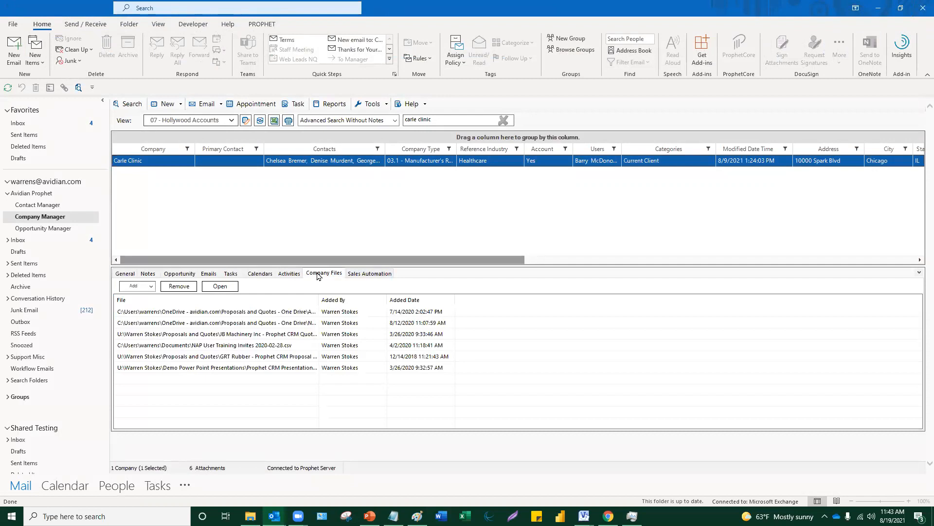
{"action": "left_click", "coordinate": [148, 273]}
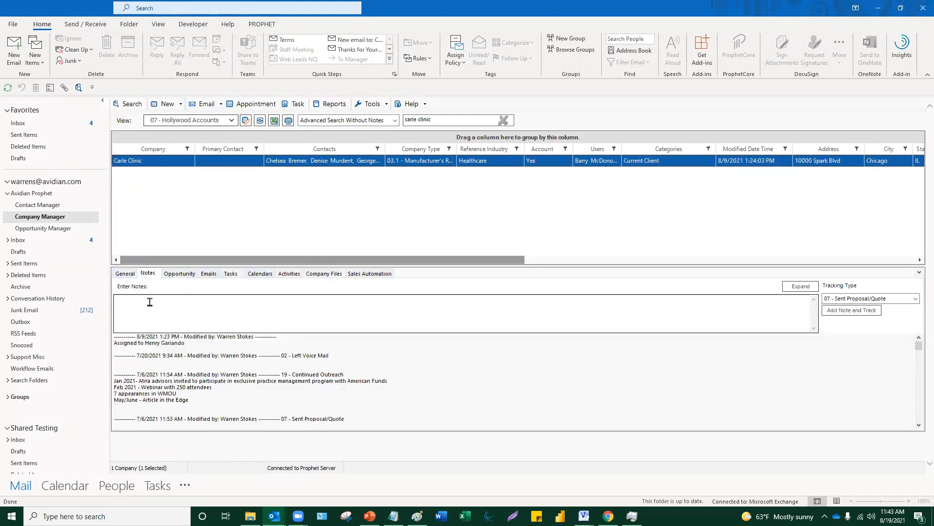
{"action": "left_click", "coordinate": [150, 302]}
- Open the Prophet CRM Proposal template from Documents > Avidian Technologies > Prophet > FileGenTemplate
{"action": "left_click", "coordinate": [250, 516]}
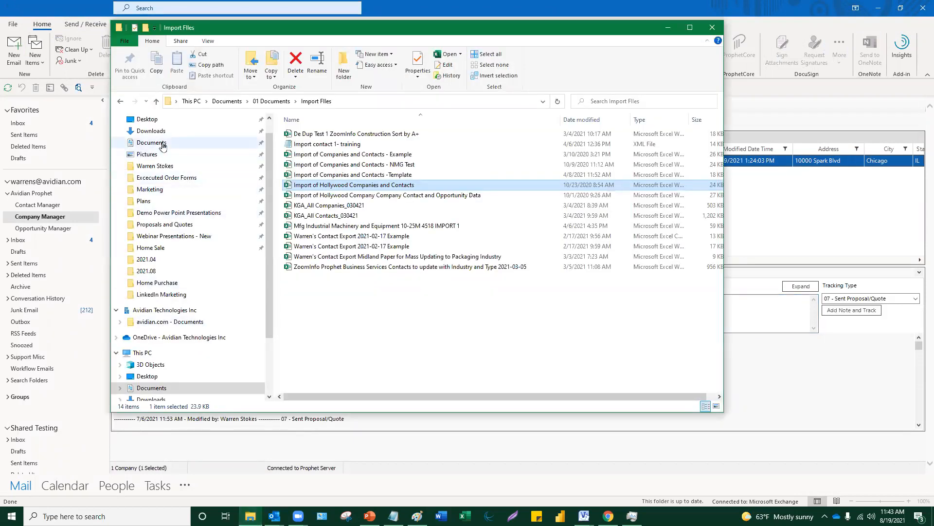
{"action": "left_click", "coordinate": [151, 142]}
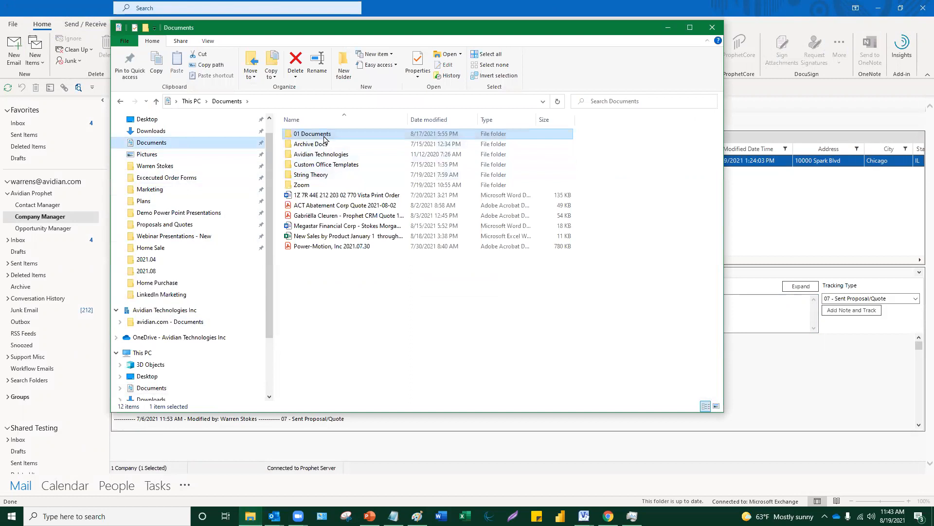
{"action": "double_click", "coordinate": [333, 155]}
{"action": "left_click", "coordinate": [312, 134]}
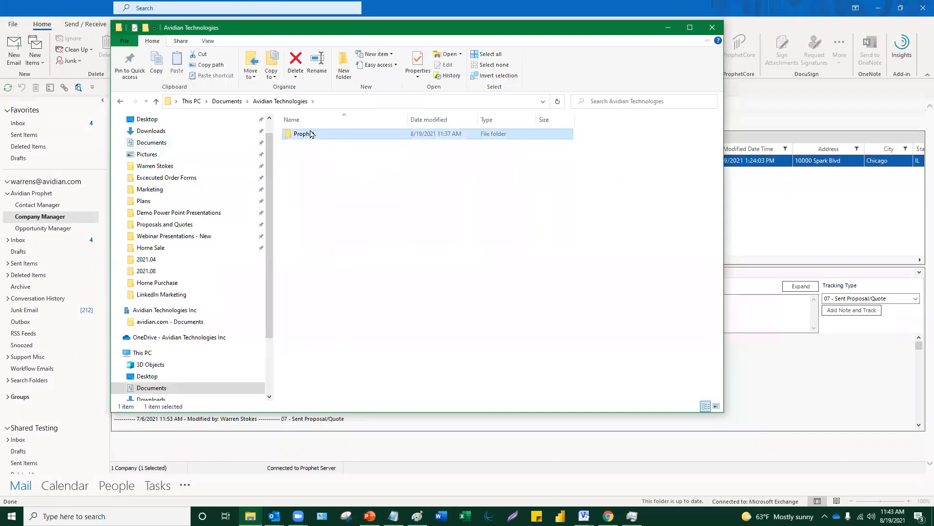
{"action": "double_click", "coordinate": [312, 134]}
{"action": "double_click", "coordinate": [329, 175]}
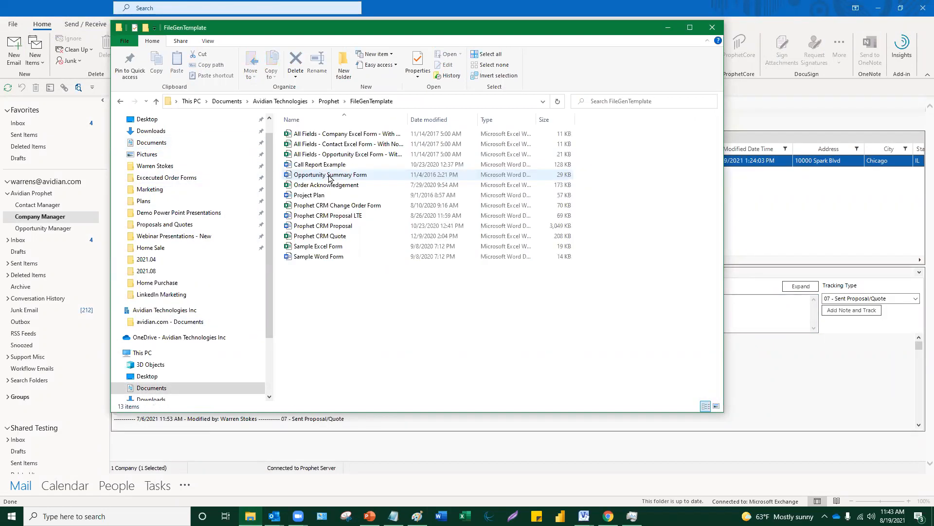
{"action": "double_click", "coordinate": [342, 227]}
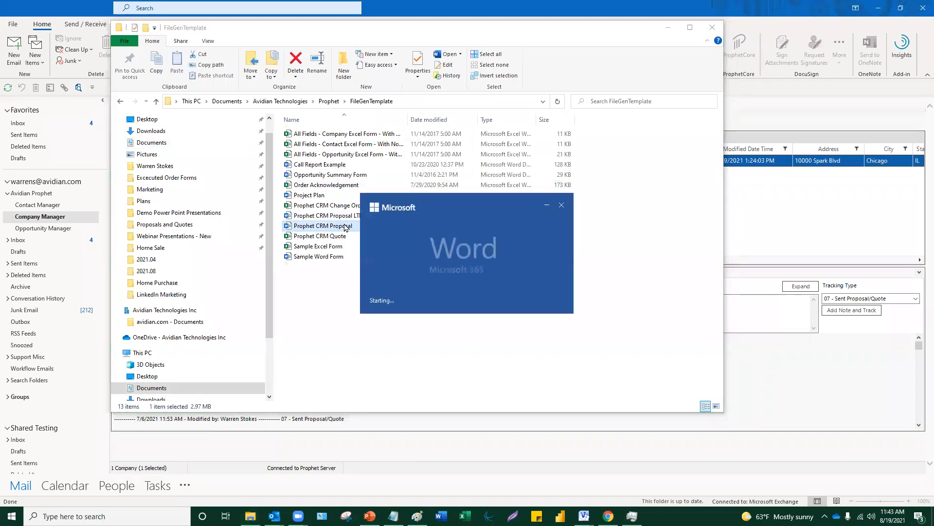
- Inspect the template's [ContactName] and [CompanyName] placeholders, then close the proposal in Word
{"action": "scroll", "coordinate": [609, 296], "scroll_direction": "down", "scroll_amount": 4}
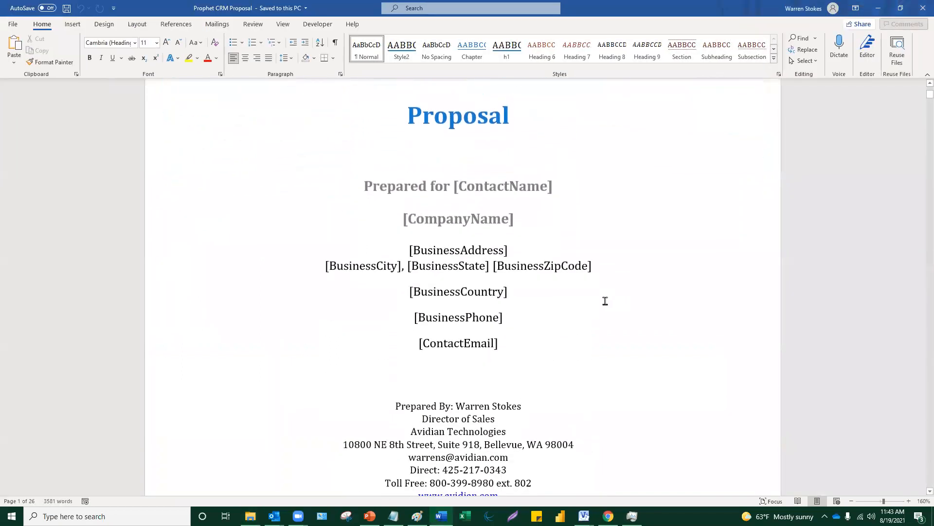
{"action": "scroll", "coordinate": [606, 302], "scroll_direction": "up", "scroll_amount": 3}
{"action": "scroll", "coordinate": [609, 314], "scroll_direction": "down", "scroll_amount": 3}
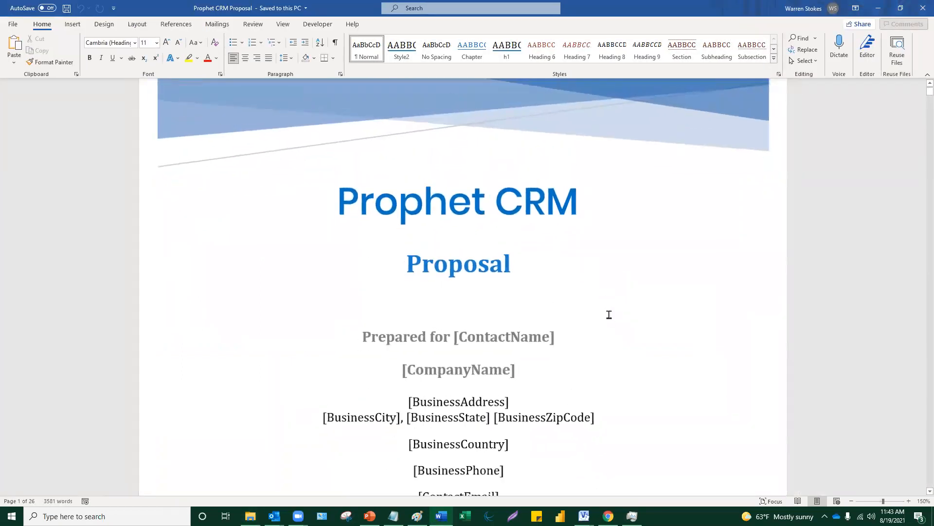
{"action": "left_click_drag", "start_coordinate": [538, 296], "coordinate": [456, 294]}
{"action": "left_click_drag", "start_coordinate": [508, 321], "coordinate": [396, 325]}
{"action": "left_click", "coordinate": [543, 388]}
{"action": "scroll", "coordinate": [542, 387], "scroll_direction": "down", "scroll_amount": 2}
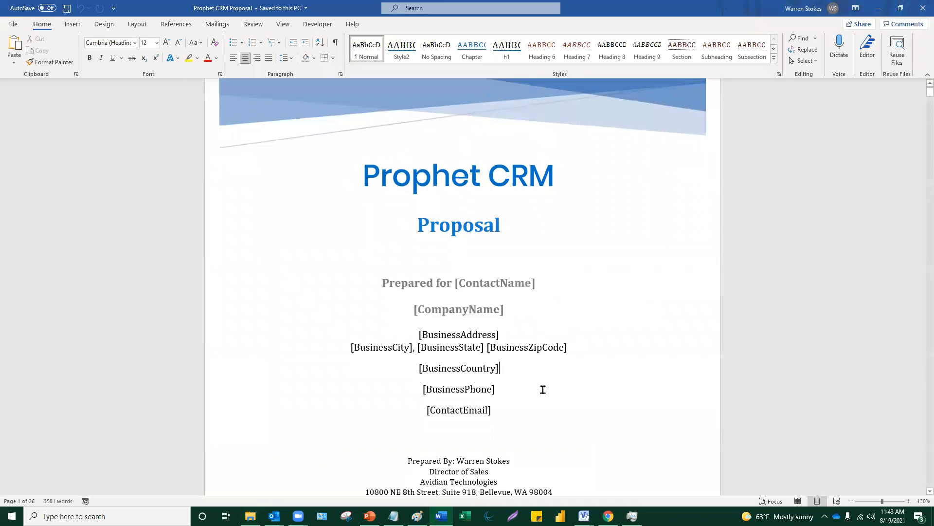
{"action": "scroll", "coordinate": [542, 388], "scroll_direction": "up", "scroll_amount": 2}
{"action": "scroll", "coordinate": [542, 388], "scroll_direction": "up", "scroll_amount": 1}
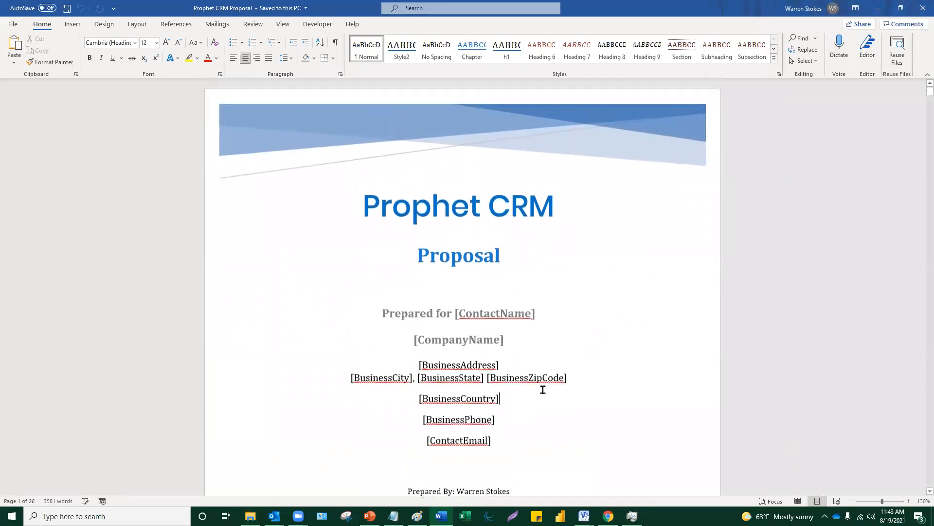
{"action": "left_click", "coordinate": [919, 10]}
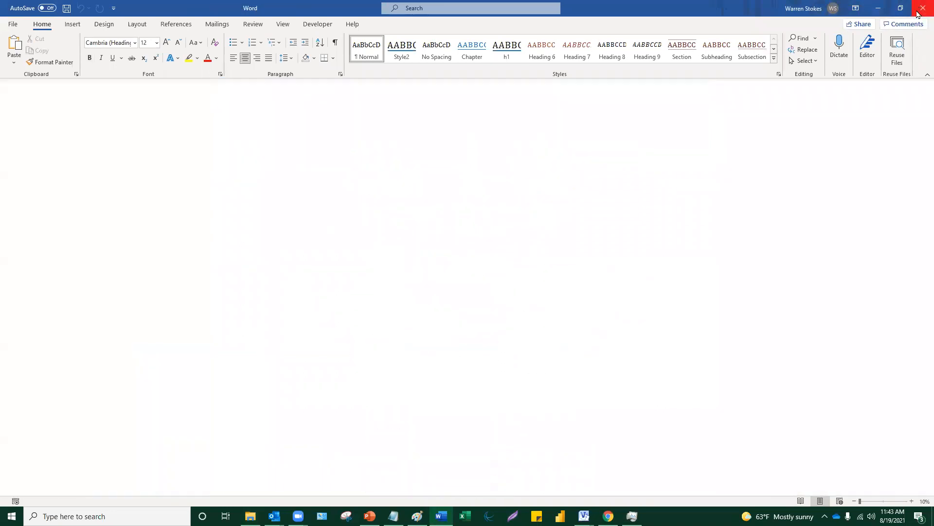
- Close File Explorer and check Prophet Administrator's template folder location without changing it
{"action": "left_click", "coordinate": [713, 28]}
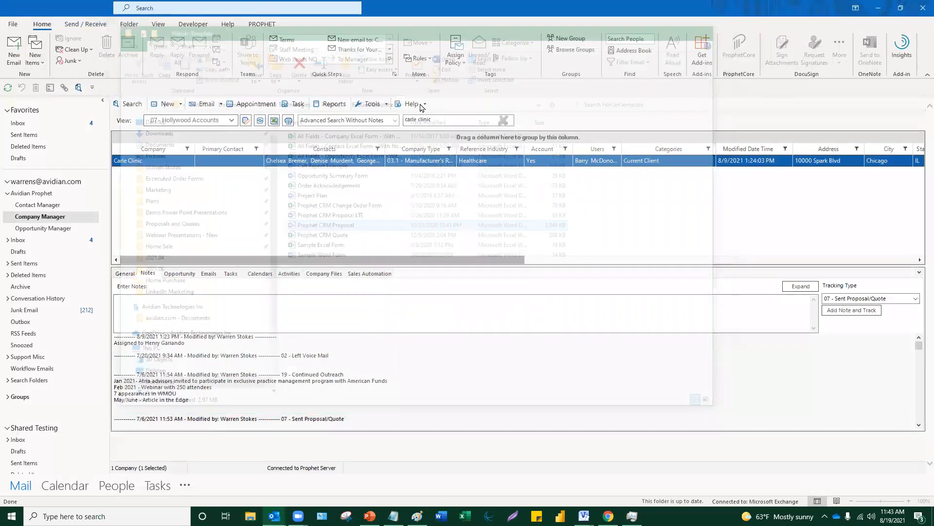
{"action": "left_click", "coordinate": [370, 105]}
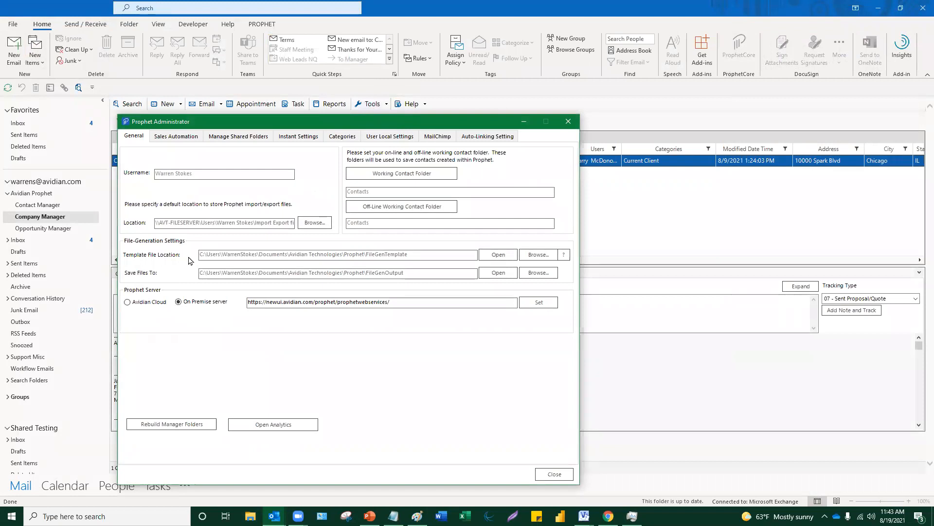
{"action": "left_click", "coordinate": [534, 259]}
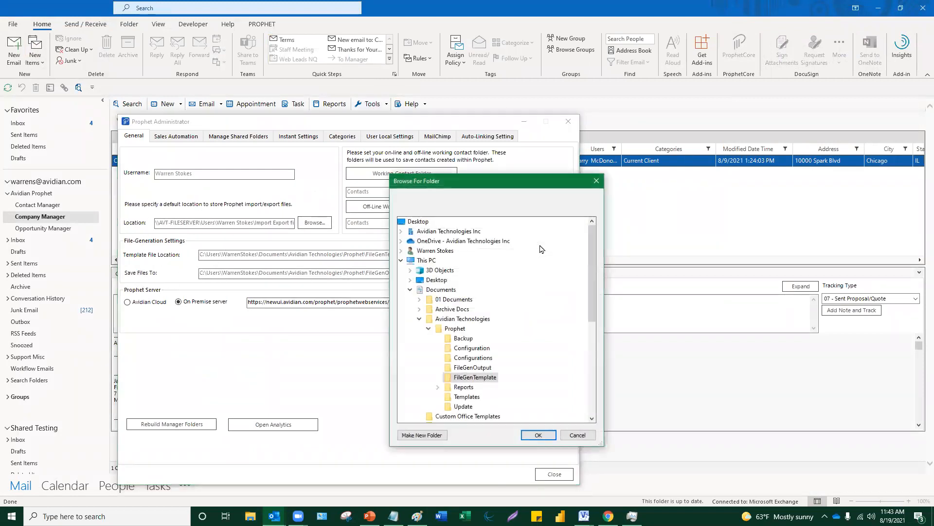
{"action": "left_click", "coordinate": [597, 183]}
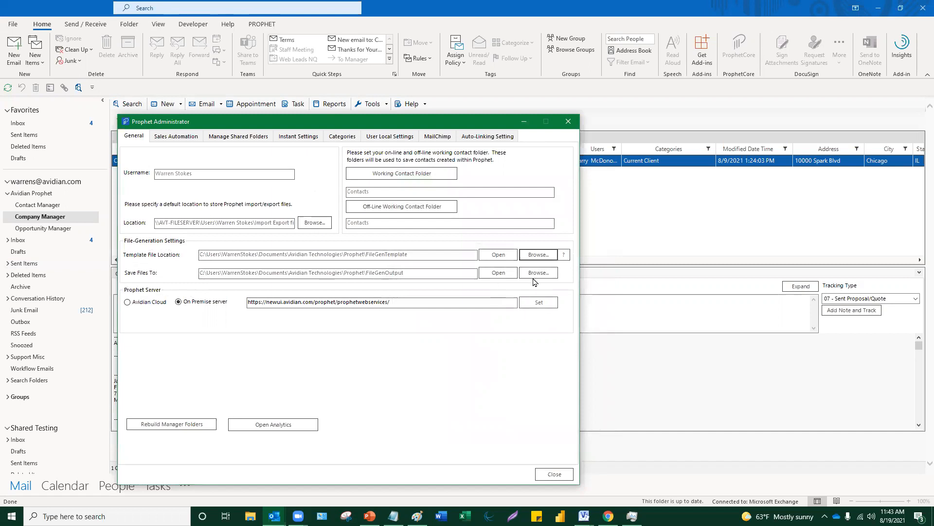
{"action": "left_click", "coordinate": [568, 121]}
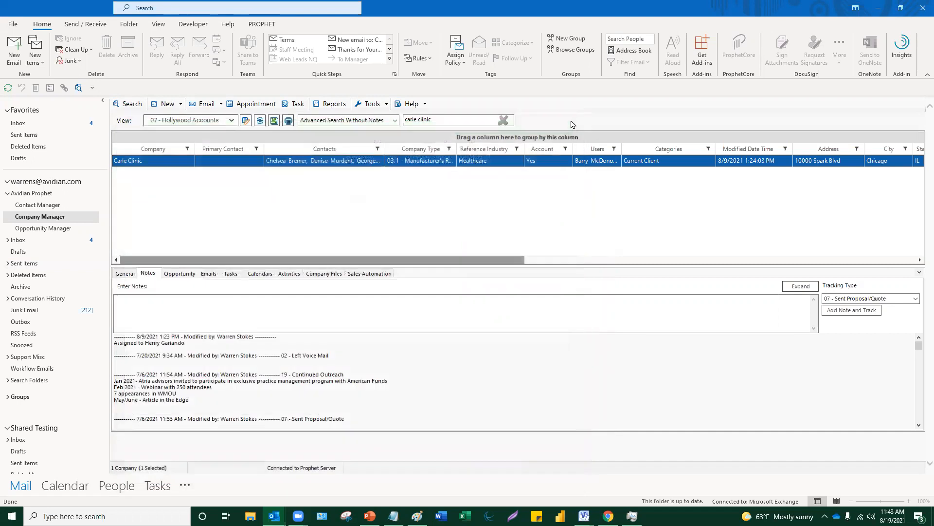
{"action": "left_click", "coordinate": [314, 274]}
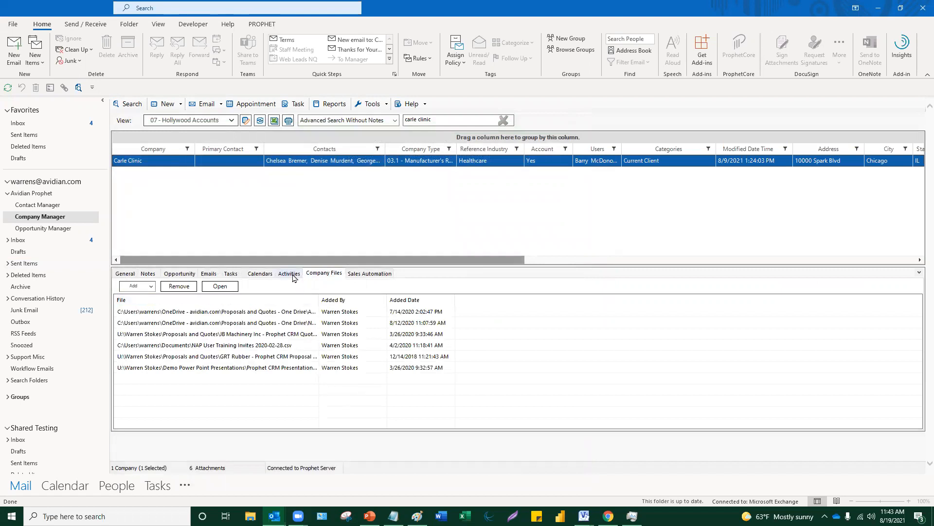
{"action": "left_click", "coordinate": [156, 279]}
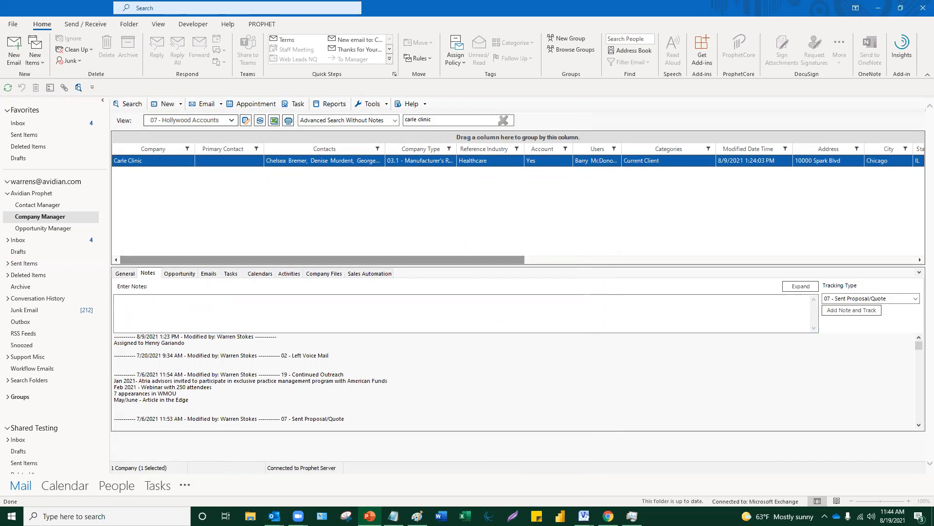
{"action": "left_click", "coordinate": [320, 323]}
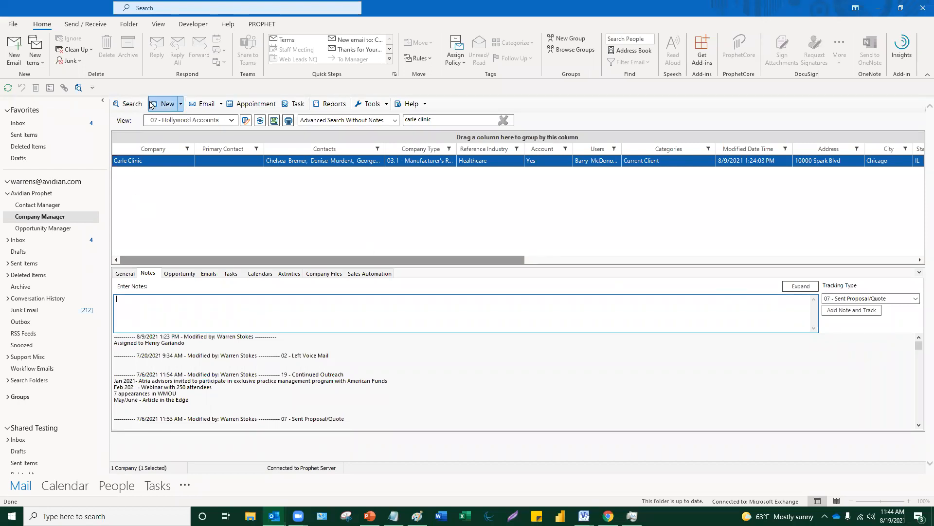
{"action": "left_click", "coordinate": [129, 103]}
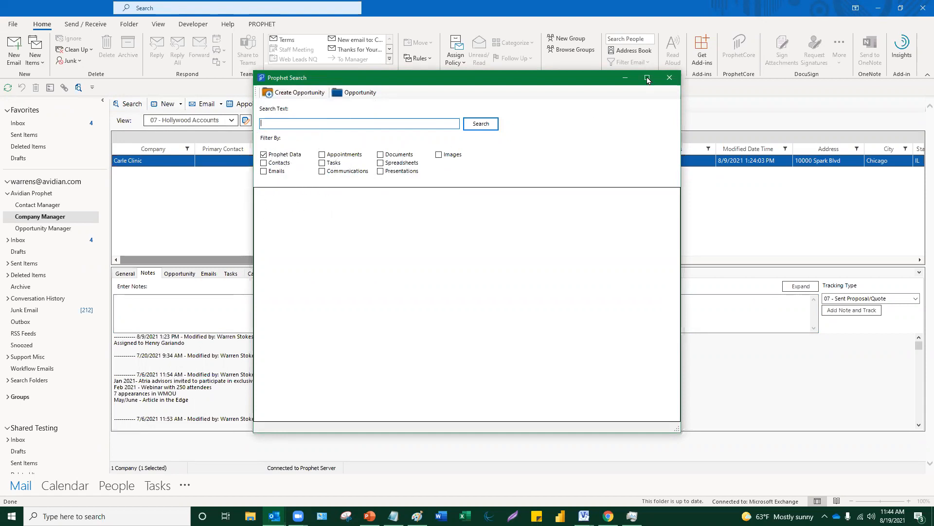
{"action": "left_click", "coordinate": [669, 78]}
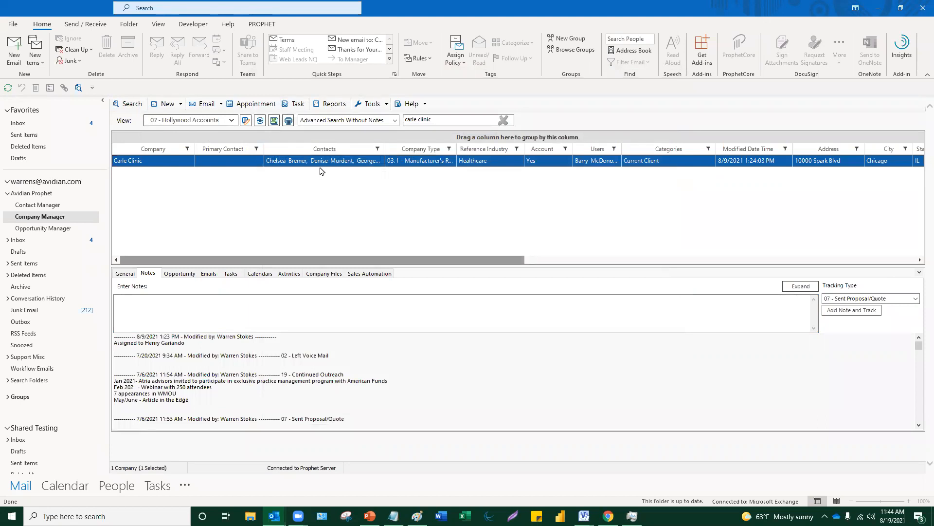
- Open Report Manager on the Pipeline Forecast category and view its Date filter settings
{"action": "left_click", "coordinate": [334, 108]}
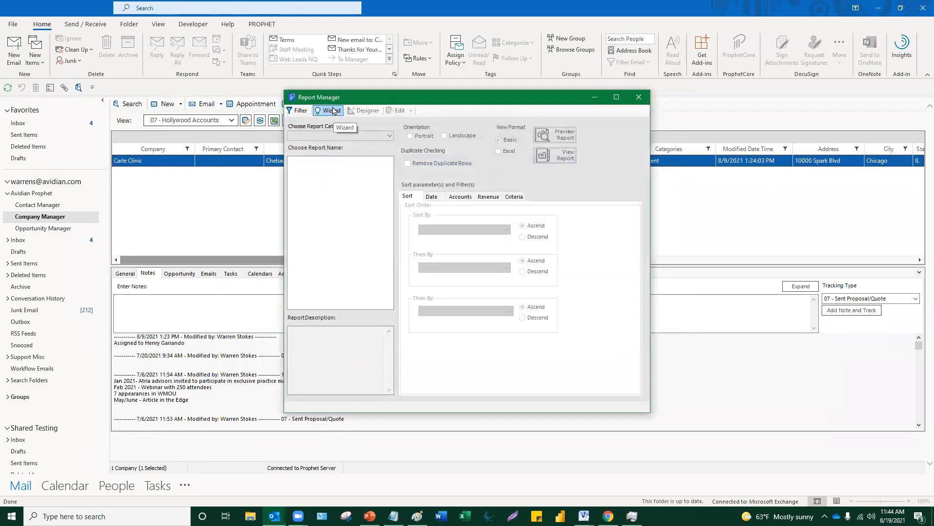
{"action": "left_click", "coordinate": [347, 136]}
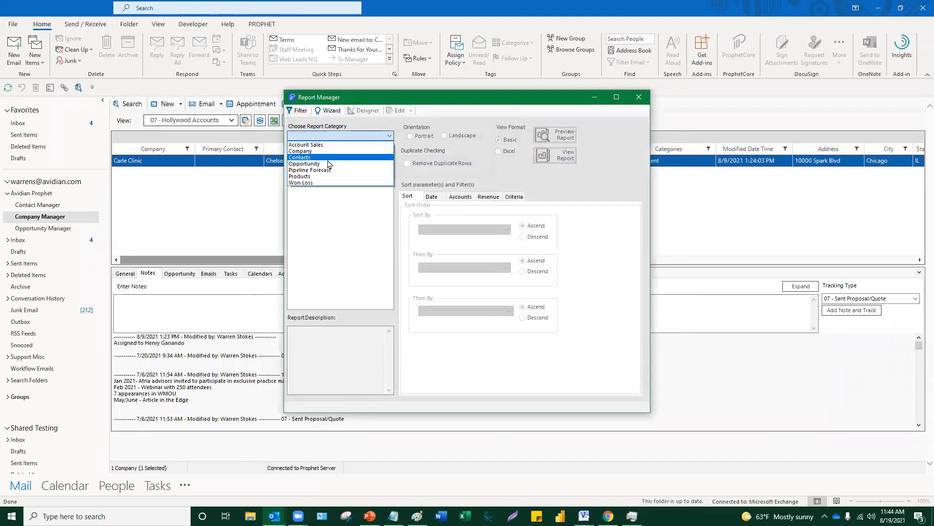
{"action": "left_click", "coordinate": [329, 169]}
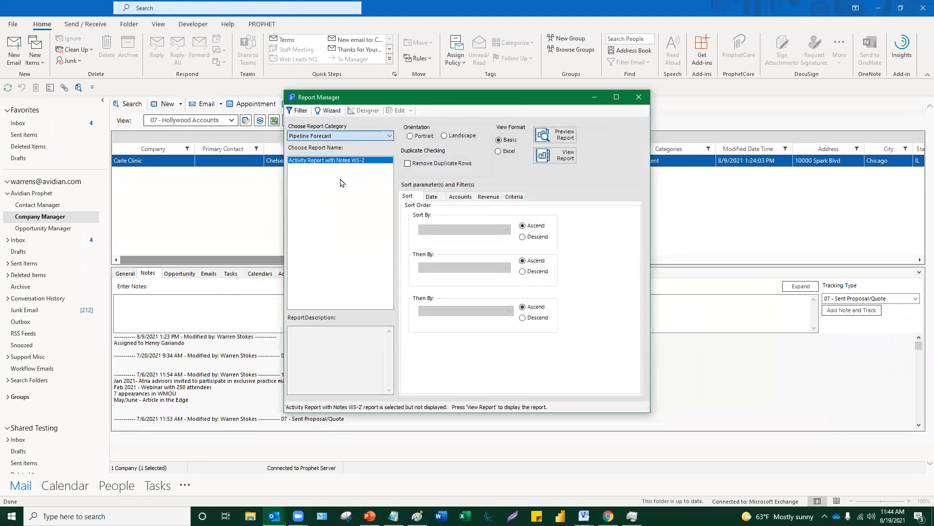
{"action": "left_click_drag", "start_coordinate": [353, 97], "coordinate": [341, 136]}
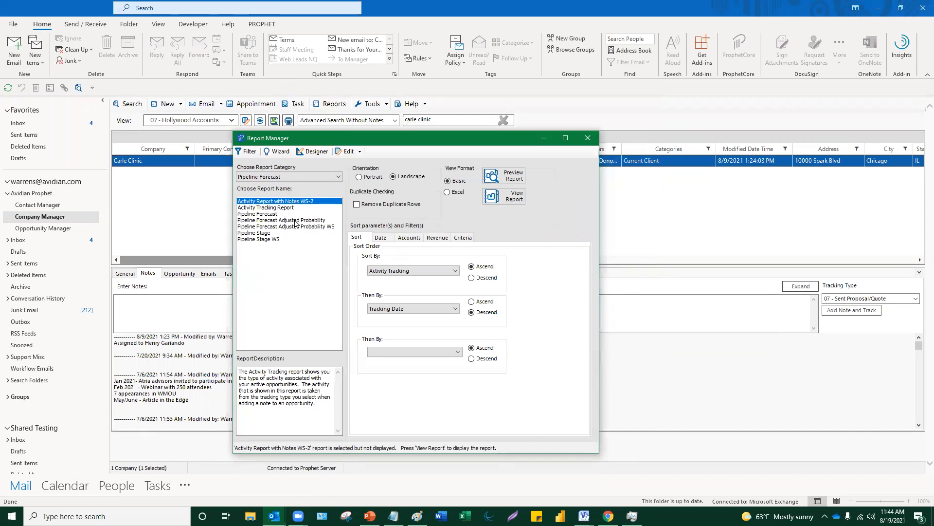
{"action": "left_click", "coordinate": [382, 239]}
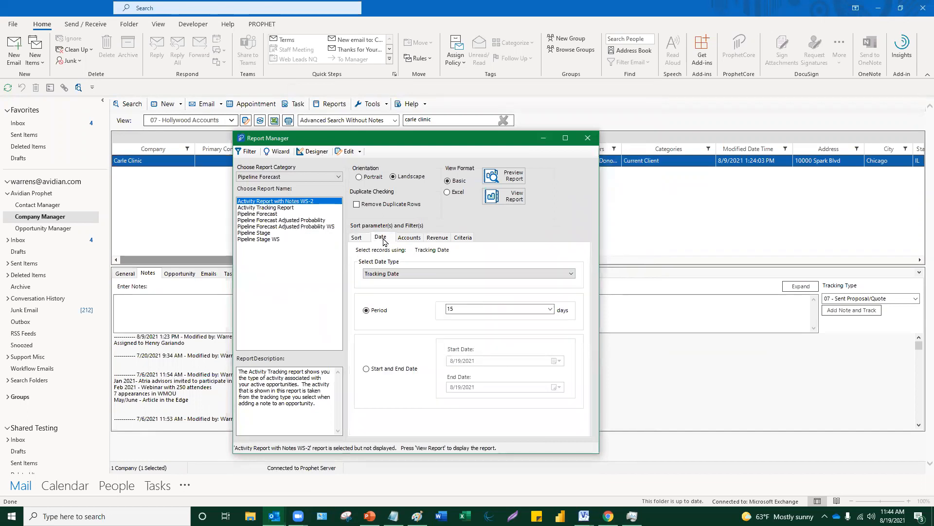
{"action": "left_click", "coordinate": [385, 238]}
- Open the Activity Report in the maximized designer and pick a new image for the APEX logo
{"action": "left_click", "coordinate": [309, 153]}
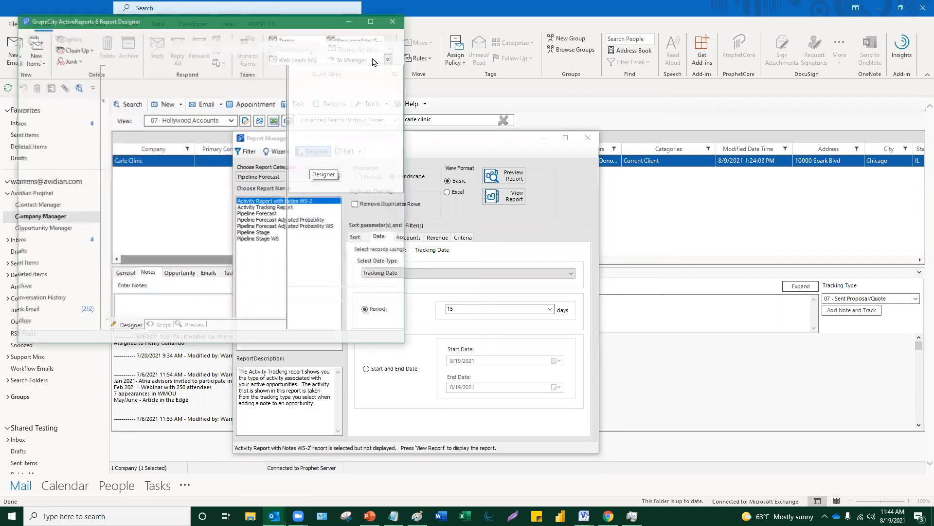
{"action": "left_click", "coordinate": [372, 22]}
{"action": "left_click", "coordinate": [456, 128]}
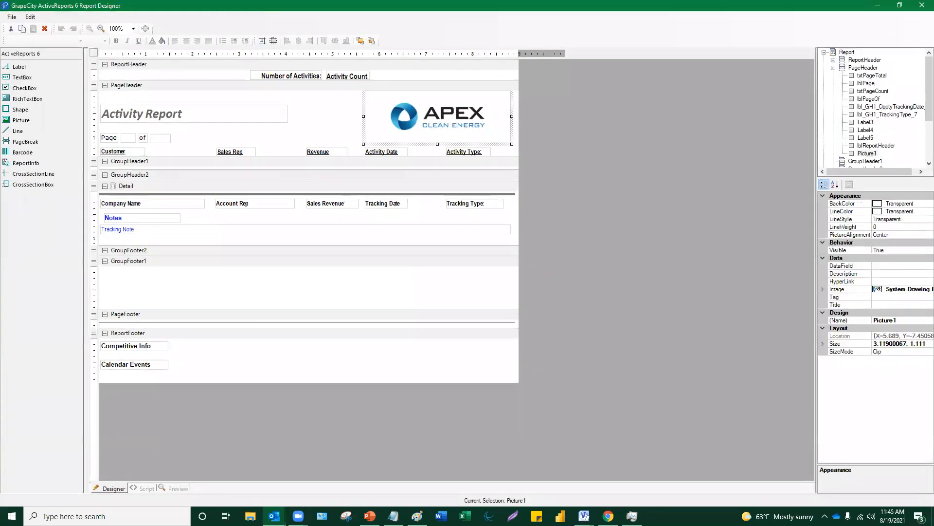
{"action": "left_click", "coordinate": [918, 290]}
{"action": "left_click", "coordinate": [922, 290]}
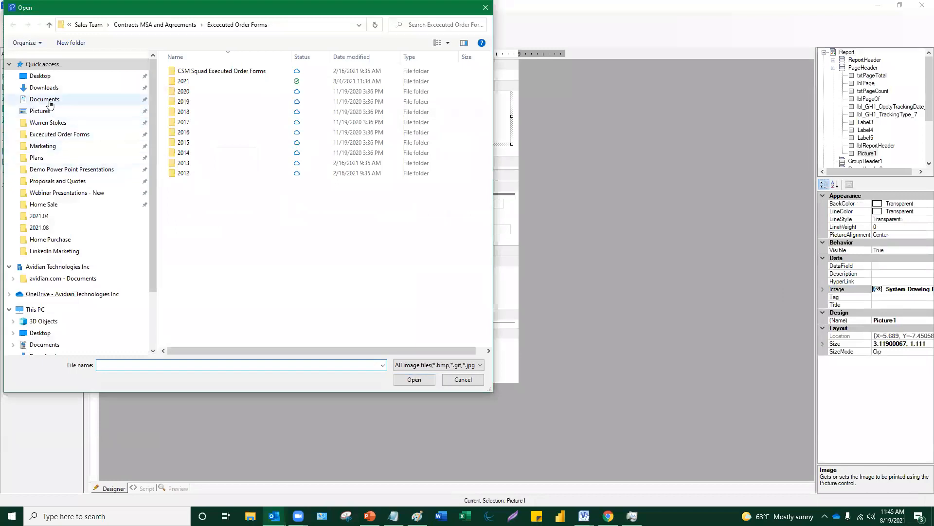
- Load Prophet logo sm from Pictures > Avidian Graphics > Logos into the page-header picture
{"action": "left_click", "coordinate": [49, 112]}
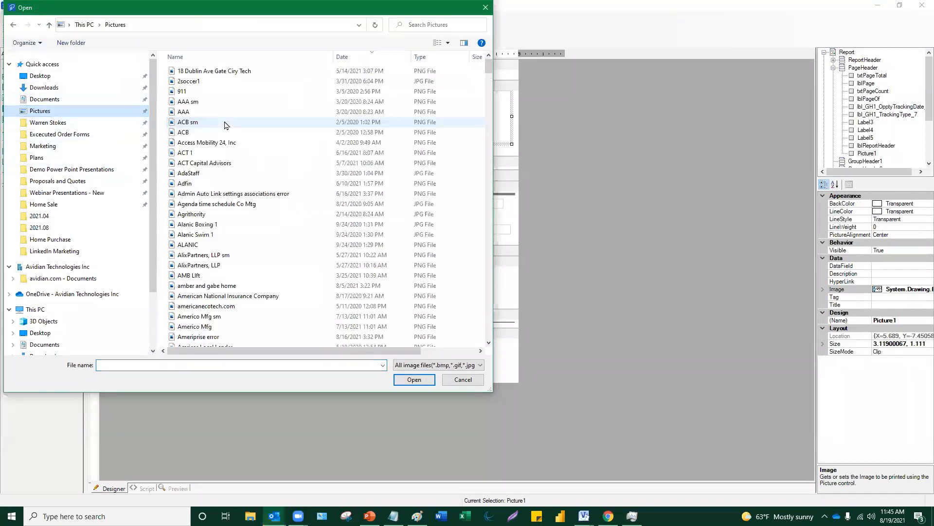
{"action": "double_click", "coordinate": [197, 173]}
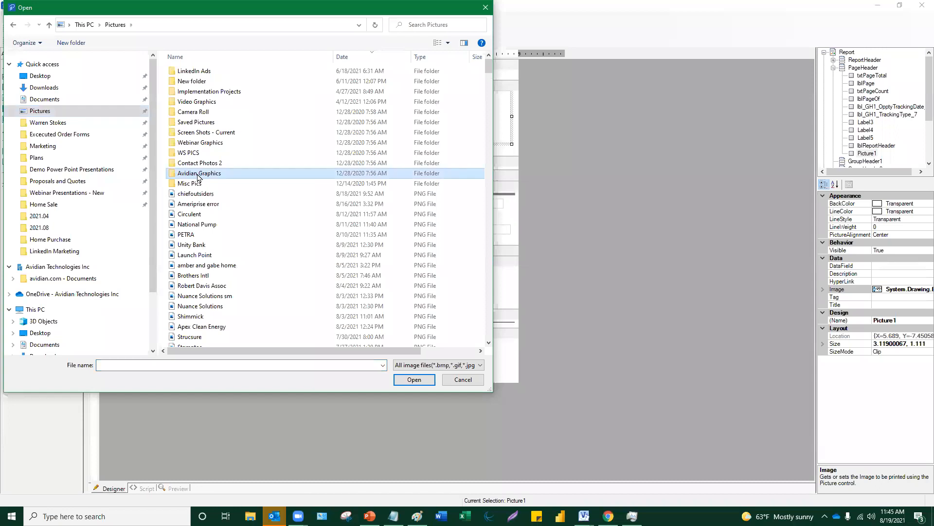
{"action": "scroll", "coordinate": [384, 226], "scroll_direction": "down", "scroll_amount": 3}
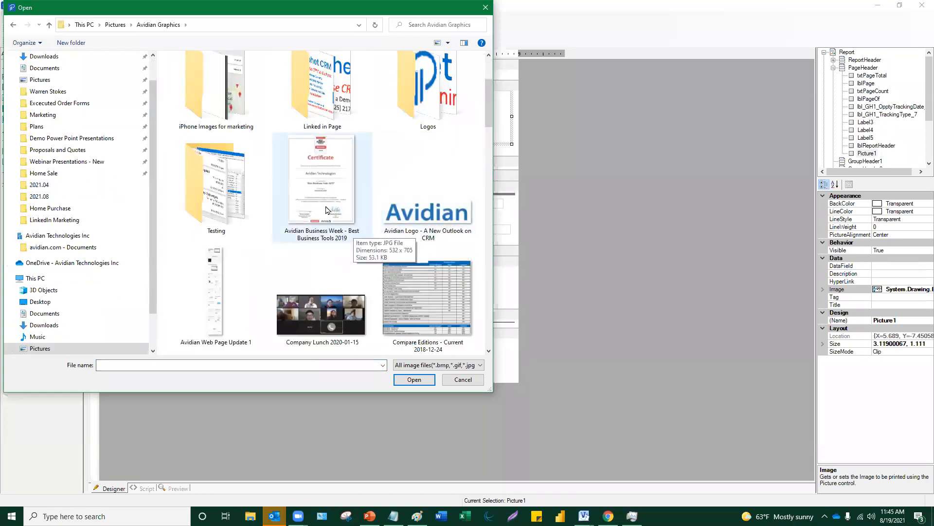
{"action": "scroll", "coordinate": [327, 210], "scroll_direction": "up", "scroll_amount": 1}
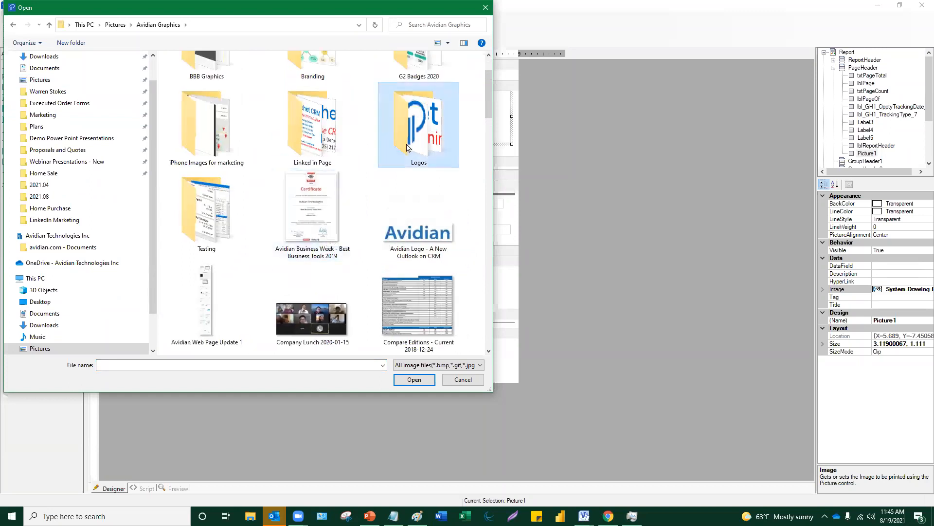
{"action": "double_click", "coordinate": [407, 141]}
{"action": "left_click", "coordinate": [468, 169]}
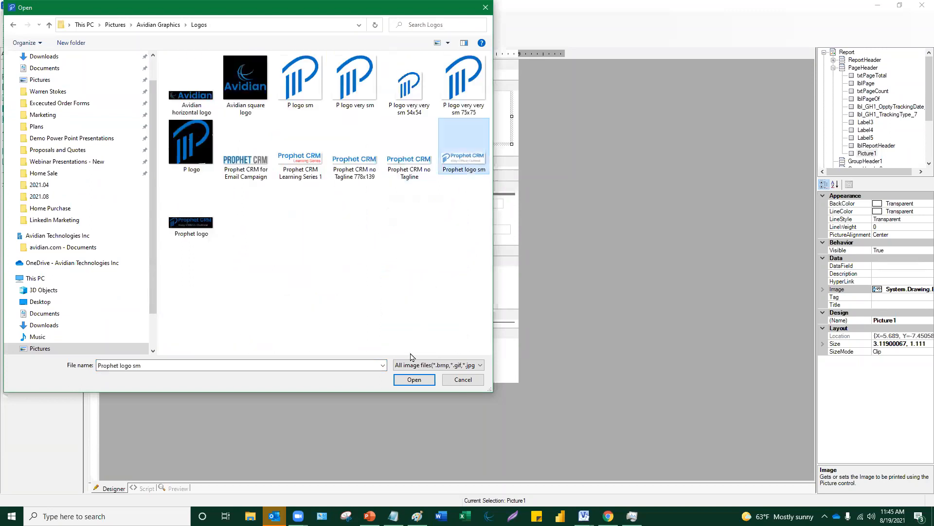
{"action": "left_click", "coordinate": [407, 383]}
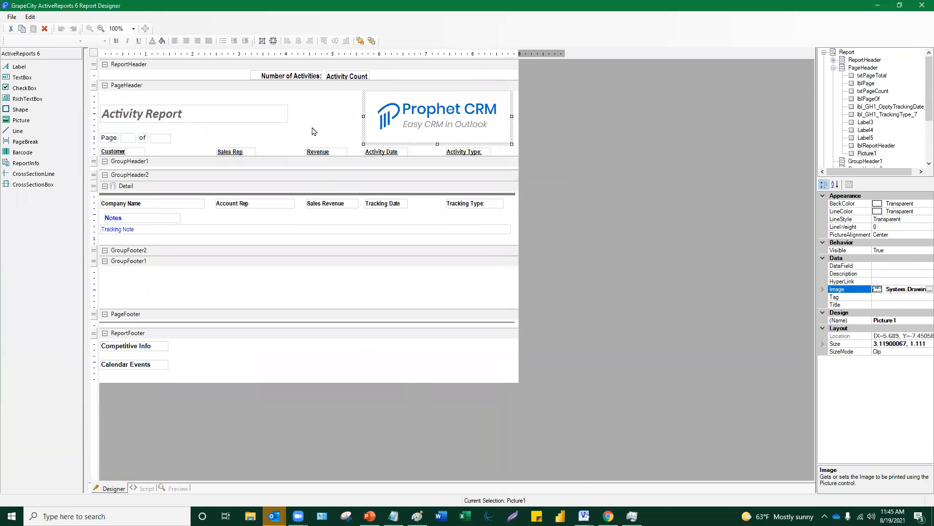
{"action": "left_click", "coordinate": [312, 128]}
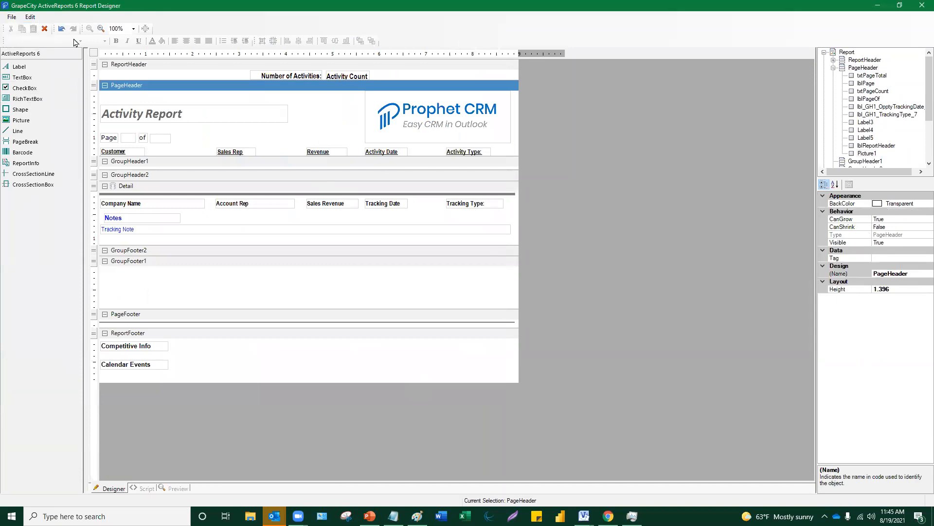
- Close the designer, keep the 15-day Period filter, and preview the Activity Tracking Report
{"action": "left_click", "coordinate": [922, 5]}
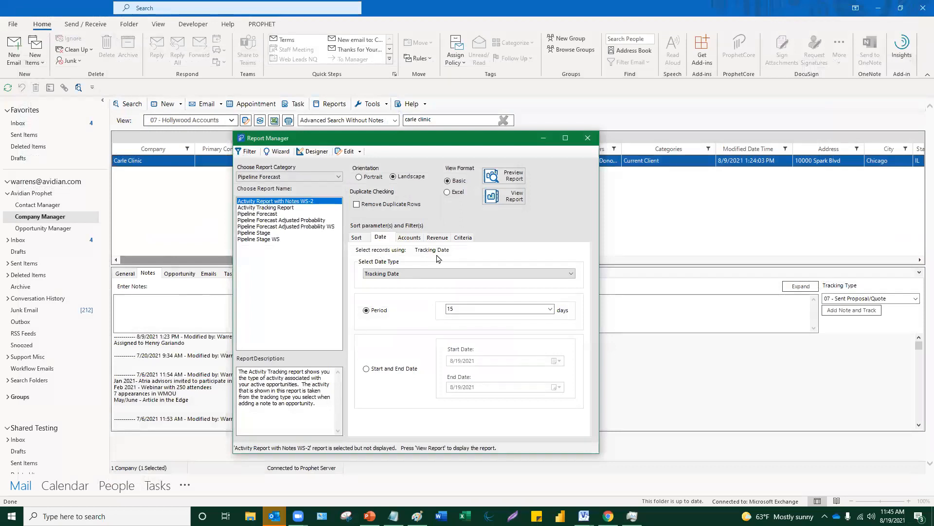
{"action": "left_click", "coordinate": [550, 309]}
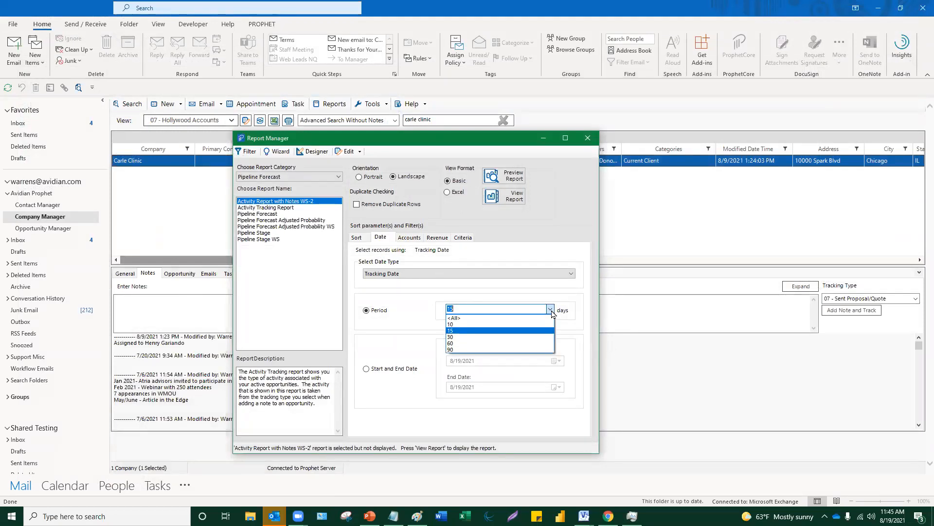
{"action": "left_click", "coordinate": [551, 311]}
{"action": "left_click", "coordinate": [551, 310]}
{"action": "left_click", "coordinate": [552, 312]}
{"action": "left_click", "coordinate": [403, 371]}
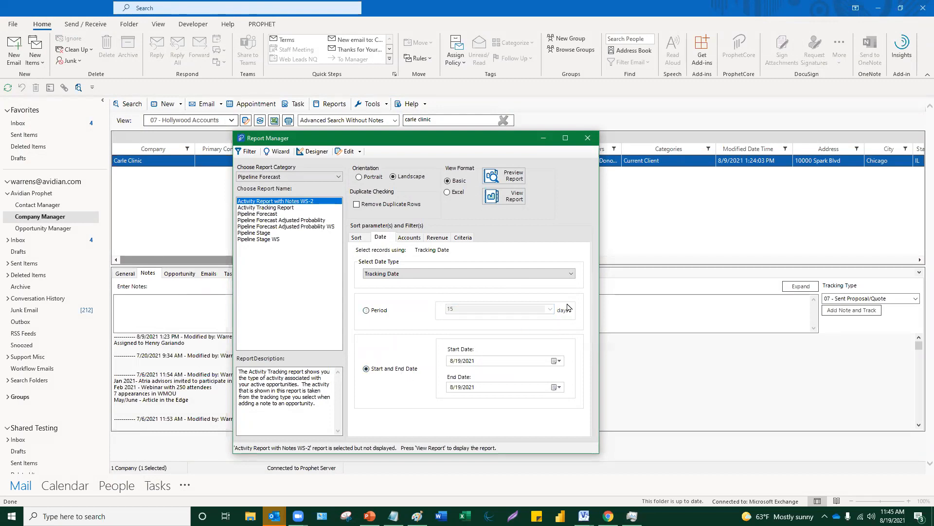
{"action": "left_click", "coordinate": [375, 311]}
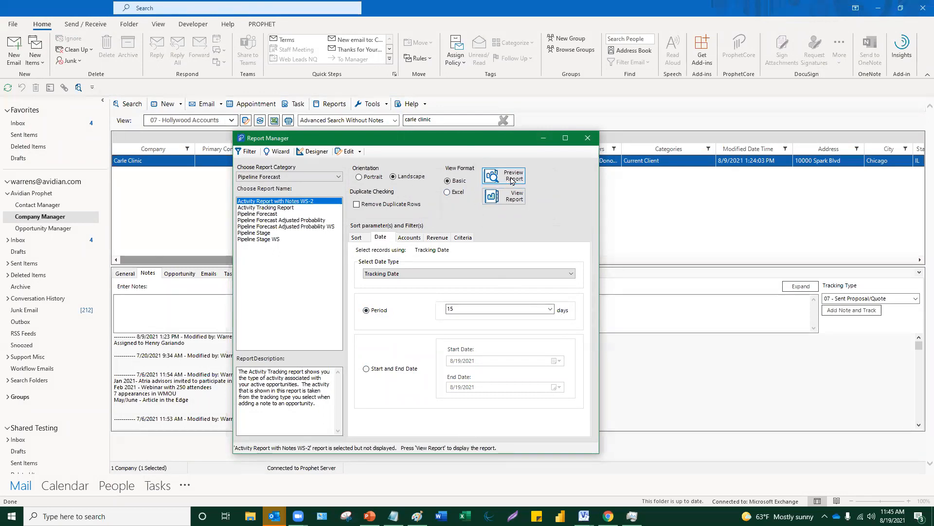
{"action": "left_click", "coordinate": [512, 179]}
- Maximize the Activity Tracking Report preview, scroll through its pages, then close it
{"action": "left_click", "coordinate": [647, 130]}
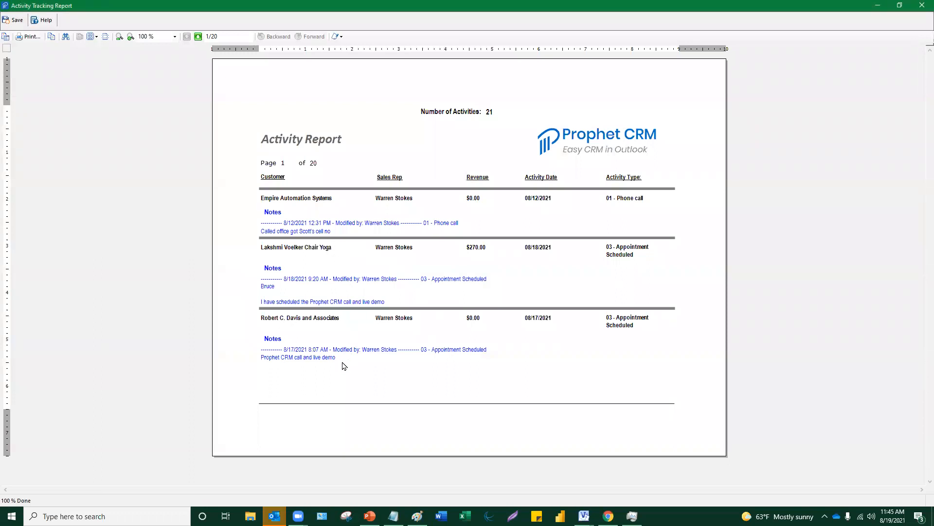
{"action": "scroll", "coordinate": [344, 365], "scroll_direction": "down", "scroll_amount": 3}
{"action": "scroll", "coordinate": [344, 365], "scroll_direction": "down", "scroll_amount": 6}
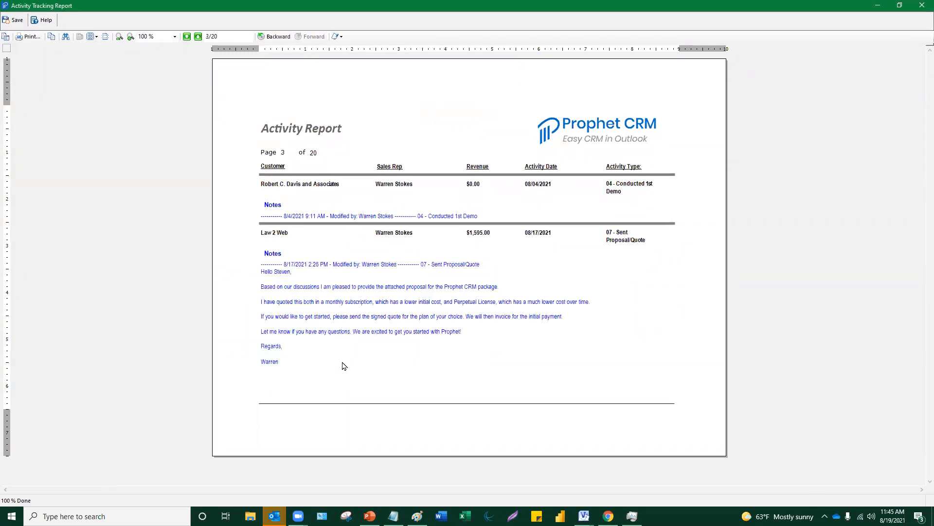
{"action": "scroll", "coordinate": [344, 366], "scroll_direction": "up", "scroll_amount": 3}
{"action": "scroll", "coordinate": [344, 366], "scroll_direction": "down", "scroll_amount": 2}
{"action": "scroll", "coordinate": [344, 366], "scroll_direction": "up", "scroll_amount": 3}
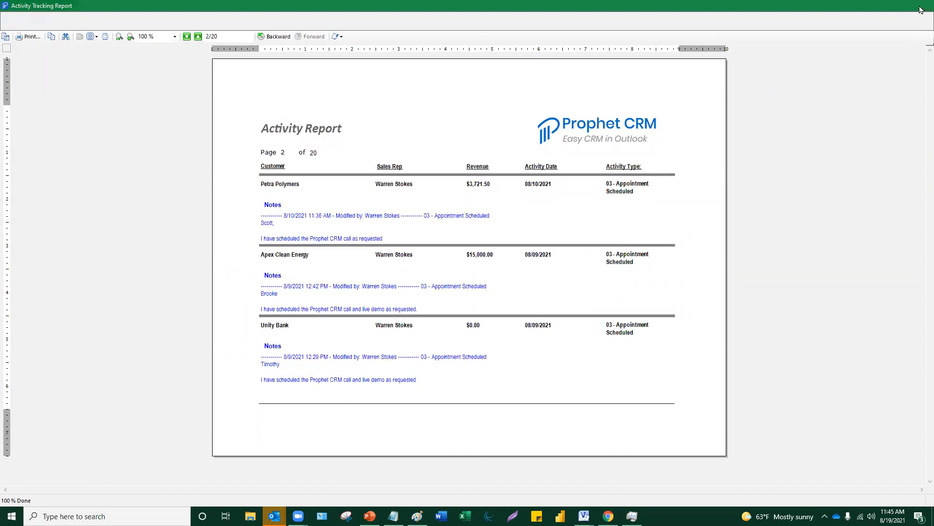
{"action": "left_click", "coordinate": [922, 9]}
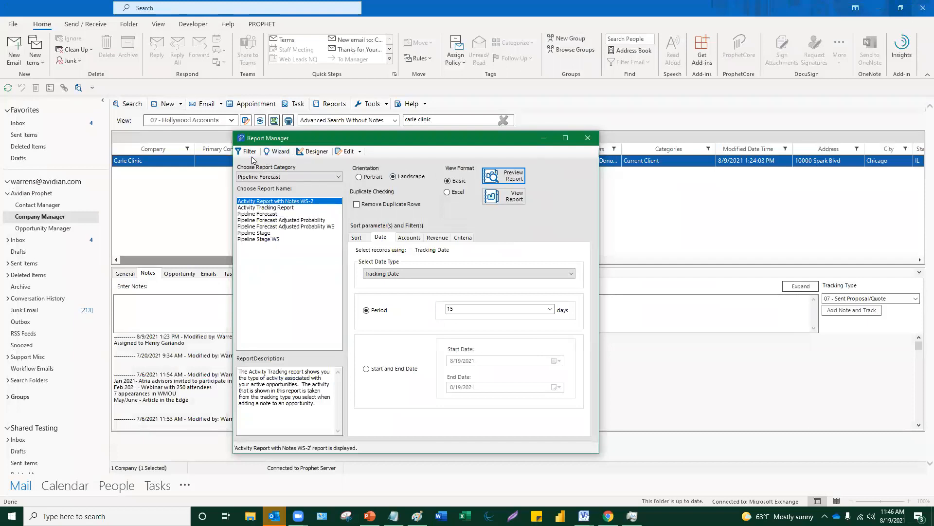
- Start a new report for 2018 Executive Management, then cancel the wizard and close Report Manager
{"action": "left_click", "coordinate": [273, 152]}
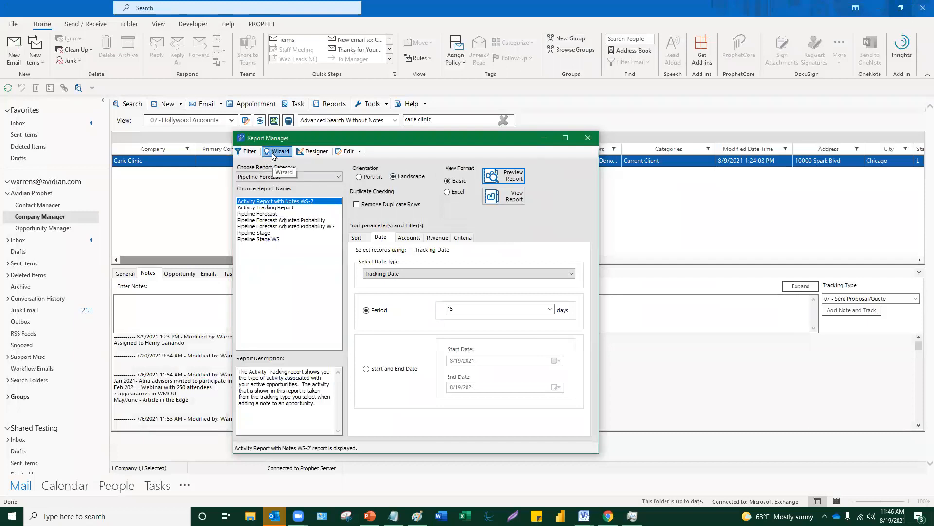
{"action": "left_click", "coordinate": [429, 255]}
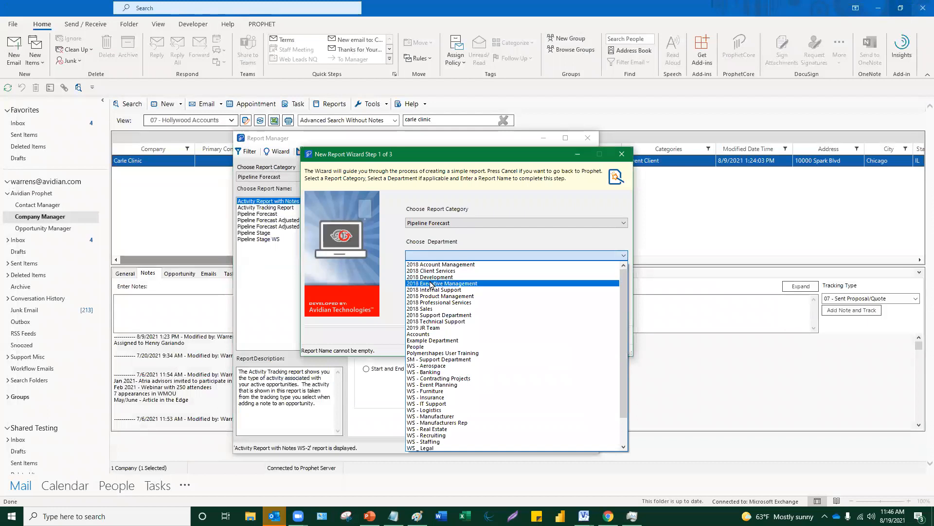
{"action": "left_click", "coordinate": [430, 285]}
{"action": "left_click", "coordinate": [433, 291]}
{"action": "left_click", "coordinate": [515, 336]}
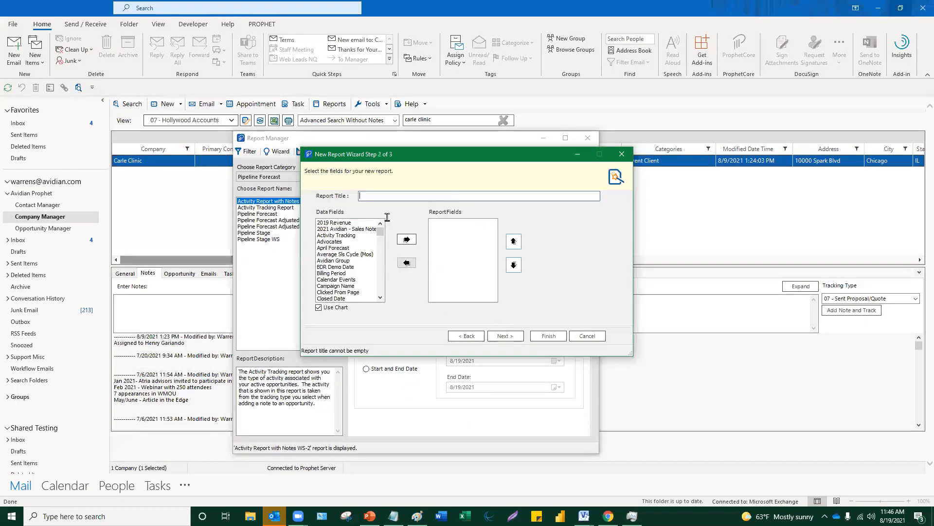
{"action": "left_click", "coordinate": [621, 153]}
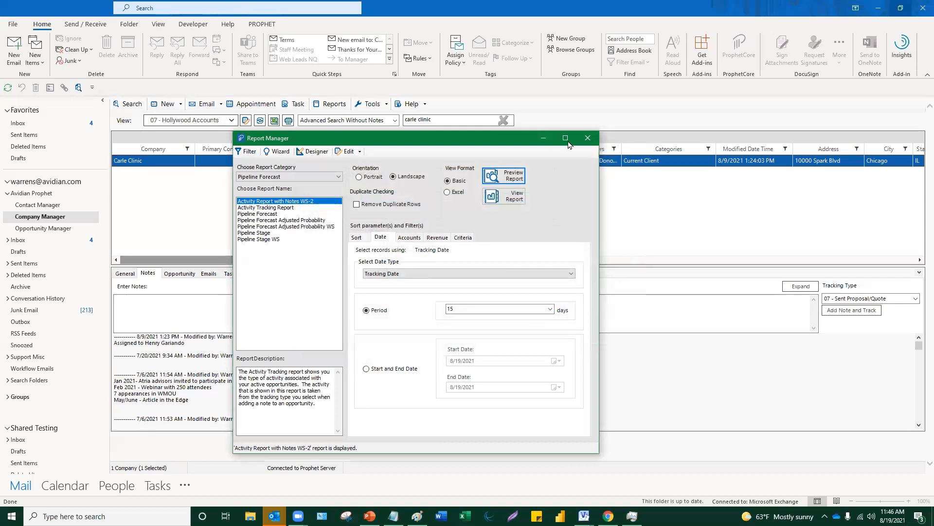
{"action": "left_click", "coordinate": [588, 139]}
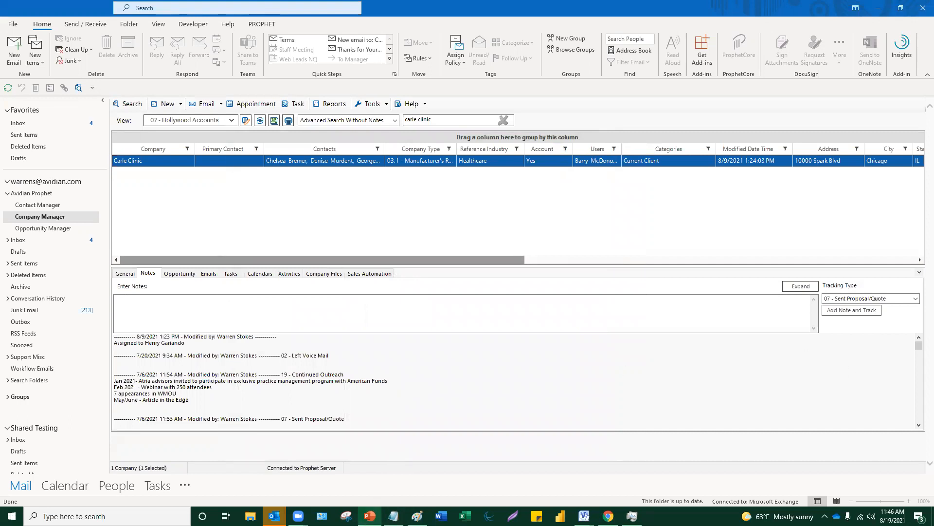
- Maximize the PowerPoint presentation window and scroll through its slides
{"action": "left_click", "coordinate": [685, 65]}
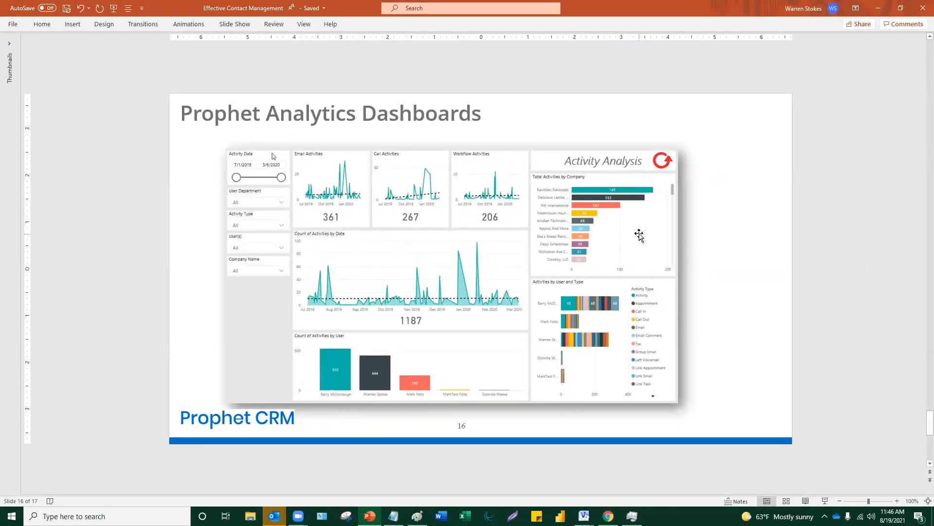
{"action": "scroll", "coordinate": [639, 235], "scroll_direction": "up", "scroll_amount": 2, "text": "ctrl"}
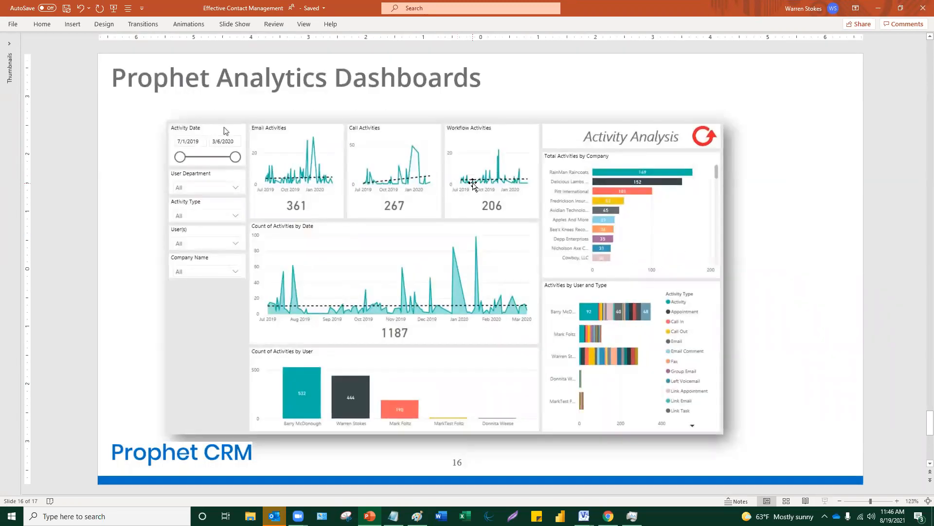
{"action": "scroll", "coordinate": [517, 309], "scroll_direction": "down", "scroll_amount": 1}
{"action": "scroll", "coordinate": [517, 309], "scroll_direction": "up", "scroll_amount": 1}
- Minimize PowerPoint, restore it from the taskbar, and move to the 'Thank You!' slide 17
{"action": "left_click", "coordinate": [879, 8]}
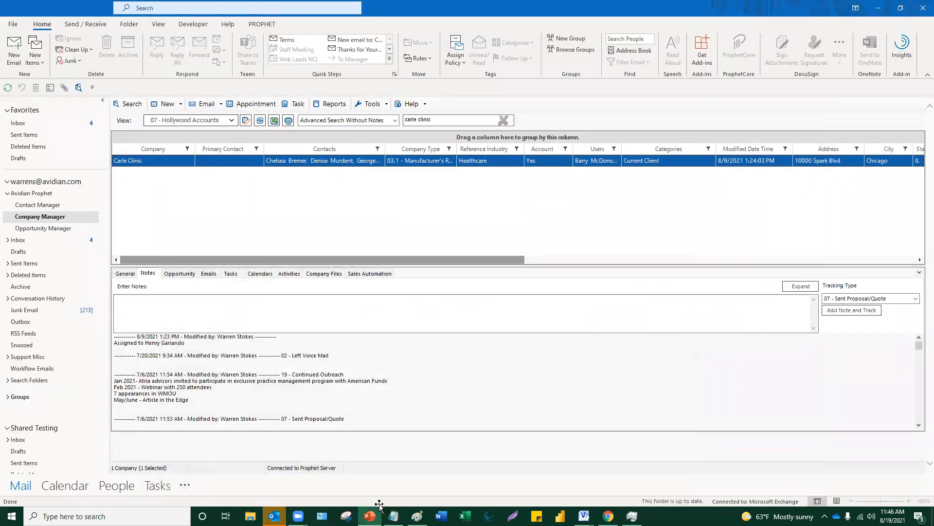
{"action": "left_click", "coordinate": [370, 516]}
{"action": "scroll", "coordinate": [785, 363], "scroll_direction": "down", "scroll_amount": 2}
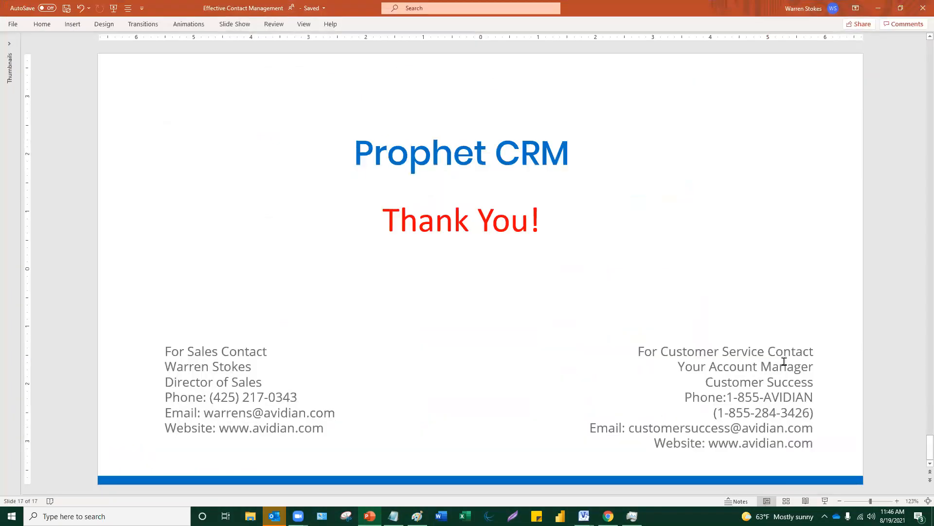